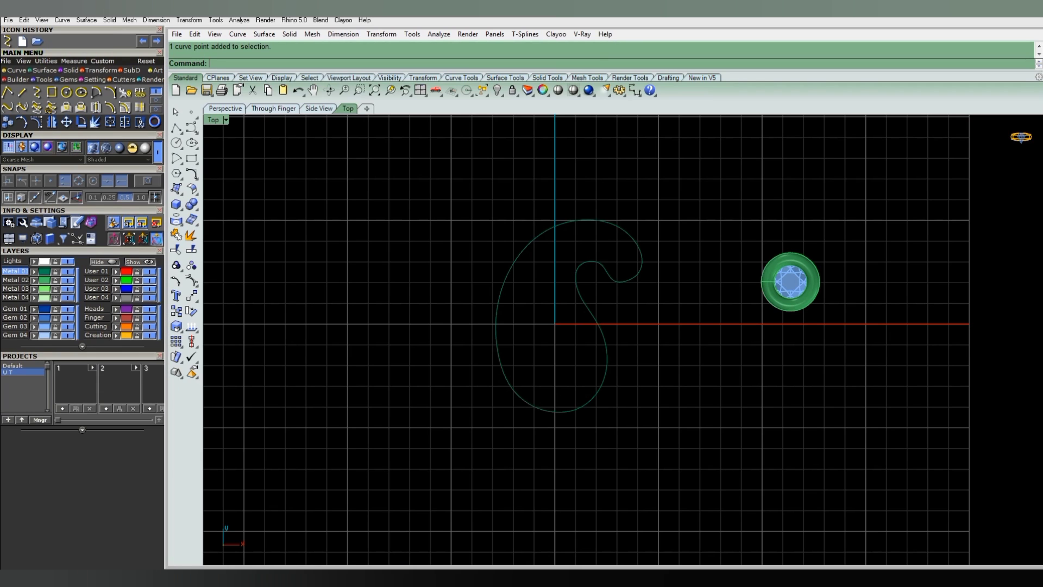
Select the inner S-curve and turn on its control points with F10.
{"action": "left_click", "coordinate": [606, 353]}
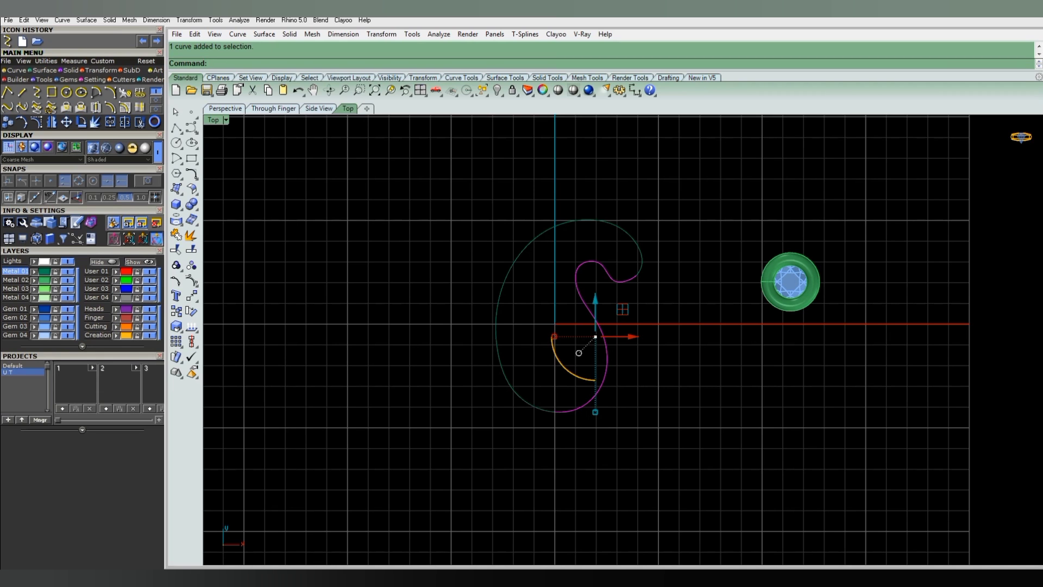
{"action": "key", "text": "F10"}
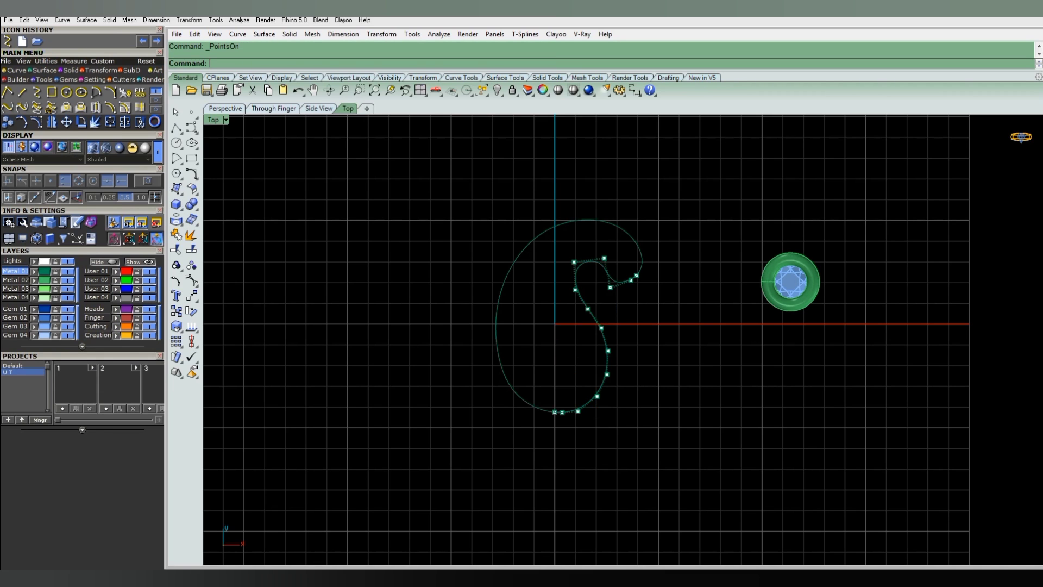
{"action": "scroll", "coordinate": [601, 292], "scroll_direction": "up", "scroll_amount": 3}
{"action": "scroll", "coordinate": [600, 292], "scroll_direction": "down", "scroll_amount": 1}
{"action": "scroll", "coordinate": [601, 293], "scroll_direction": "down", "scroll_amount": 1}
{"action": "scroll", "coordinate": [549, 429], "scroll_direction": "up", "scroll_amount": 1}
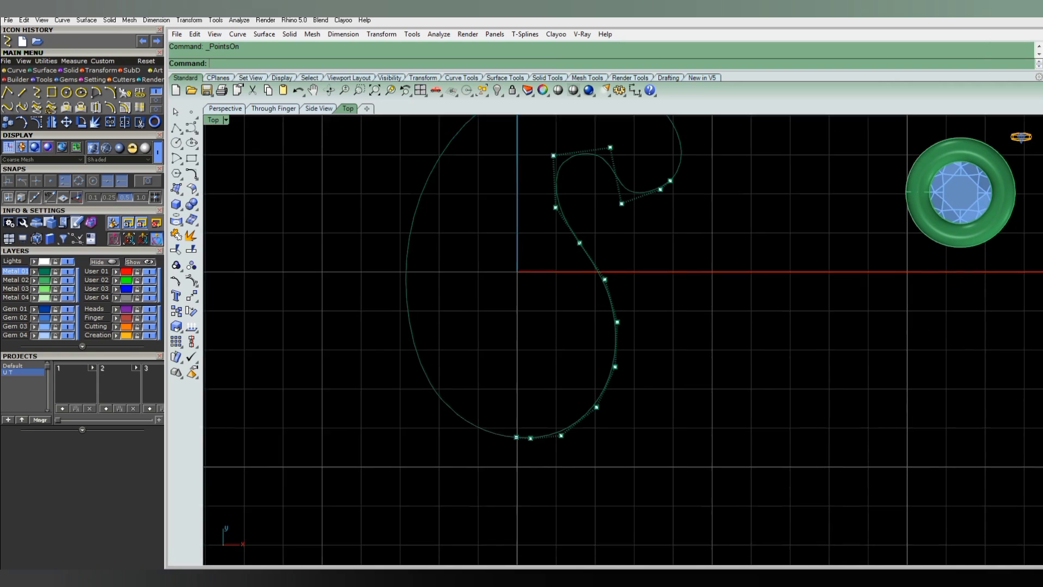
{"action": "scroll", "coordinate": [549, 429], "scroll_direction": "up", "scroll_amount": 2}
{"action": "scroll", "coordinate": [549, 429], "scroll_direction": "up", "scroll_amount": 1}
{"action": "scroll", "coordinate": [549, 429], "scroll_direction": "down", "scroll_amount": 2}
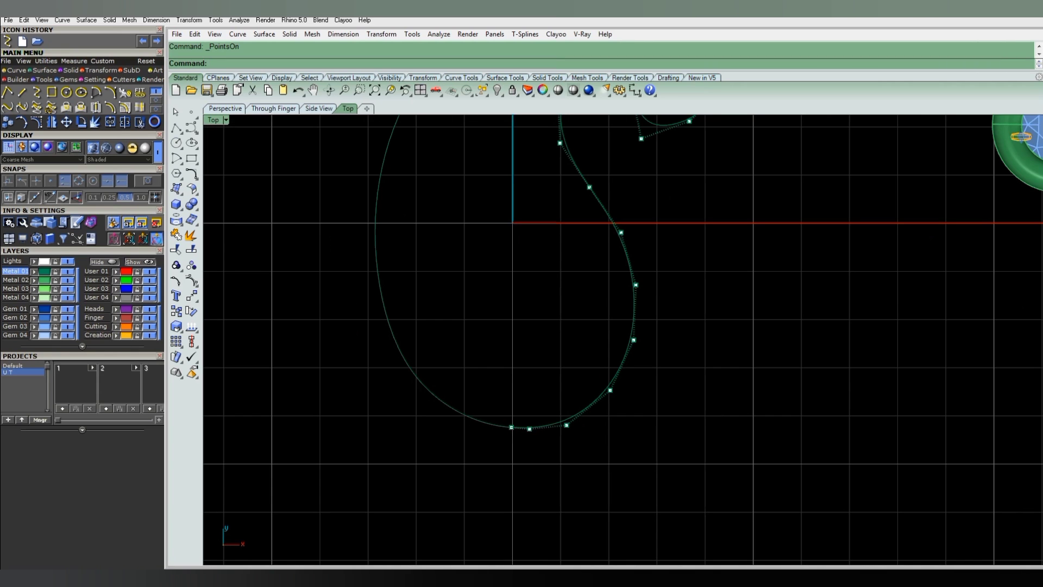
{"action": "scroll", "coordinate": [607, 338], "scroll_direction": "down", "scroll_amount": 2}
{"action": "scroll", "coordinate": [597, 228], "scroll_direction": "up", "scroll_amount": 1}
{"action": "scroll", "coordinate": [598, 229], "scroll_direction": "up", "scroll_amount": 1}
Delete one extra control point from the S-curve.
{"action": "key", "text": "Delete"}
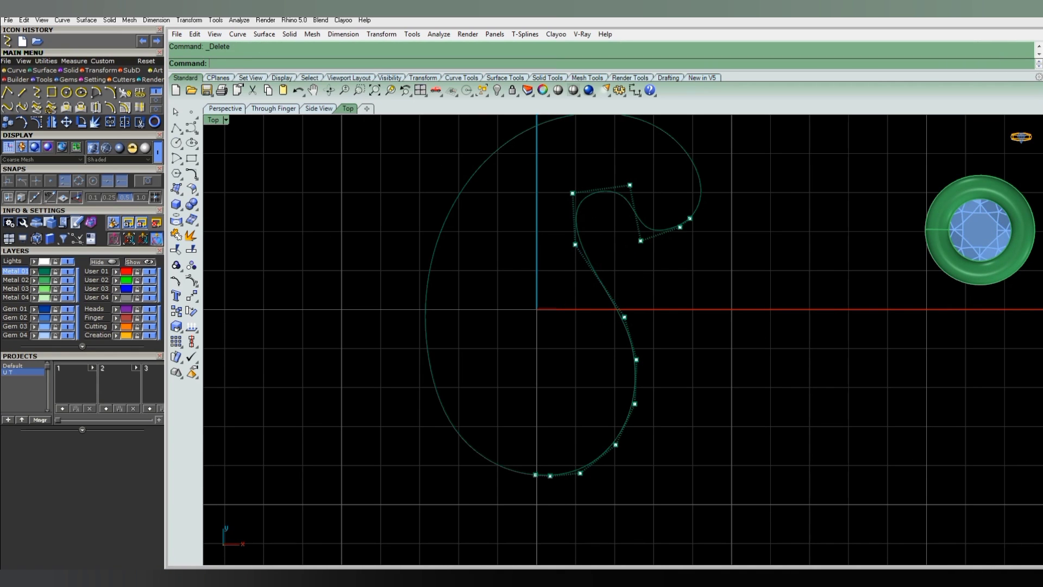
{"action": "scroll", "coordinate": [642, 326], "scroll_direction": "down", "scroll_amount": 1}
{"action": "scroll", "coordinate": [642, 327], "scroll_direction": "up", "scroll_amount": 2}
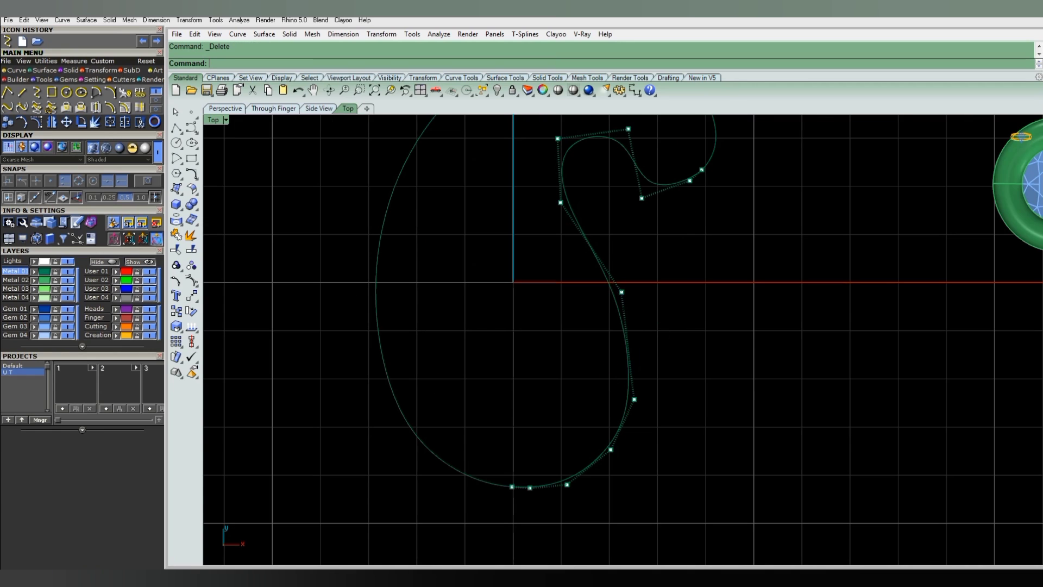
{"action": "scroll", "coordinate": [642, 326], "scroll_direction": "down", "scroll_amount": 3}
{"action": "scroll", "coordinate": [635, 390], "scroll_direction": "up", "scroll_amount": 2}
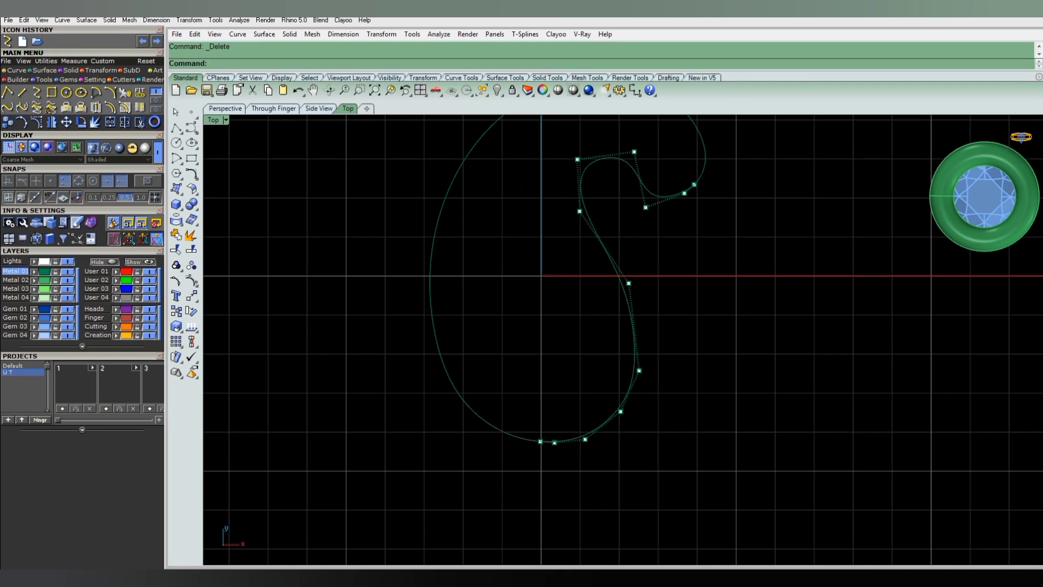
Move a lower-bend control point up and to the right.
{"action": "left_click_drag", "start_coordinate": [646, 390], "coordinate": [647, 391]}
{"action": "type", "text": "m"}
{"action": "key", "text": "Return"}
{"action": "left_click", "coordinate": [662, 334]}
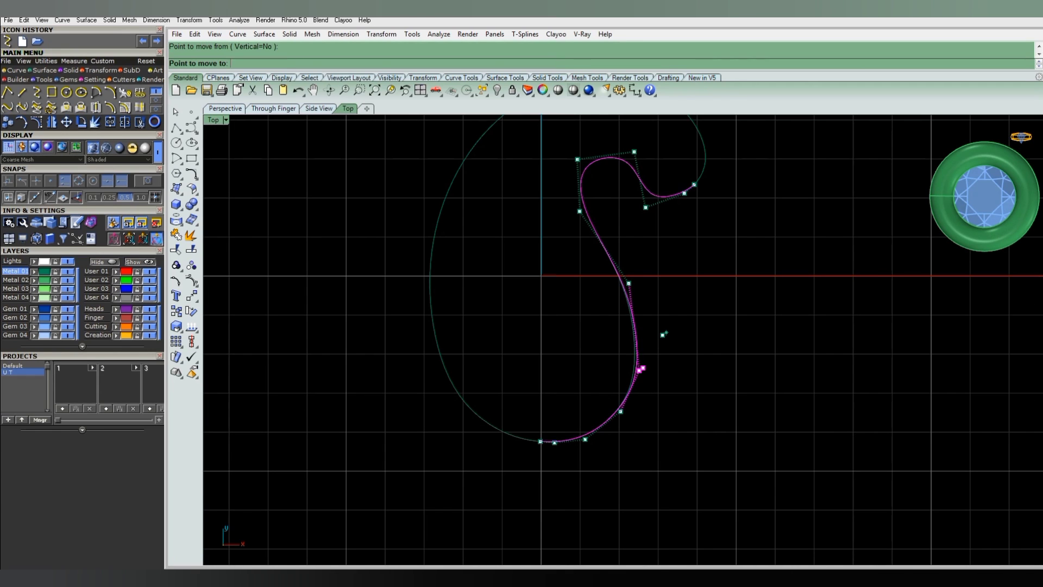
{"action": "left_click", "coordinate": [671, 327]}
Move a second lower control point to smooth the bottom of the S-bend.
{"action": "left_click", "coordinate": [621, 412]}
{"action": "type", "text": "move"}
{"action": "key", "text": "Return"}
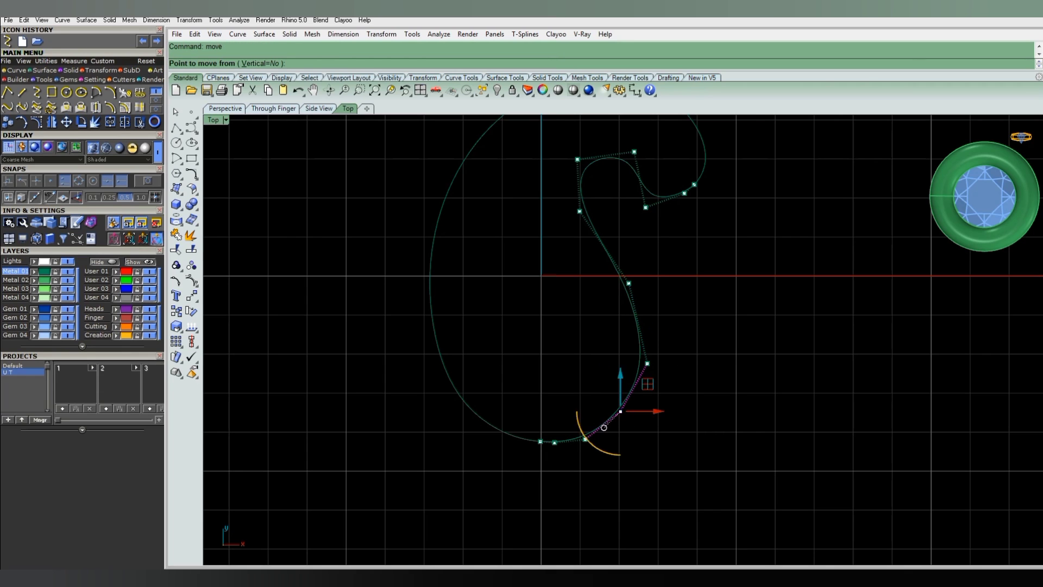
{"action": "scroll", "coordinate": [662, 412], "scroll_direction": "up", "scroll_amount": 2}
{"action": "left_click", "coordinate": [600, 407]}
{"action": "scroll", "coordinate": [624, 376], "scroll_direction": "down", "scroll_amount": 2}
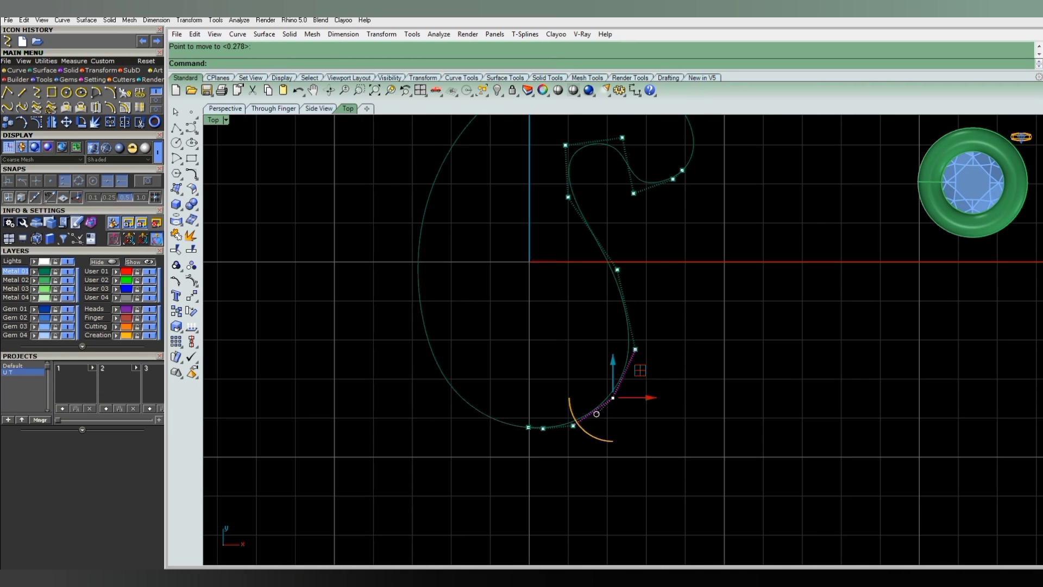
{"action": "left_click", "coordinate": [613, 398]}
Reposition the middle and lower curl points, dropping one directly below the upper point.
{"action": "left_click", "coordinate": [617, 270]}
{"action": "key", "text": "Return"}
{"action": "left_click", "coordinate": [599, 279]}
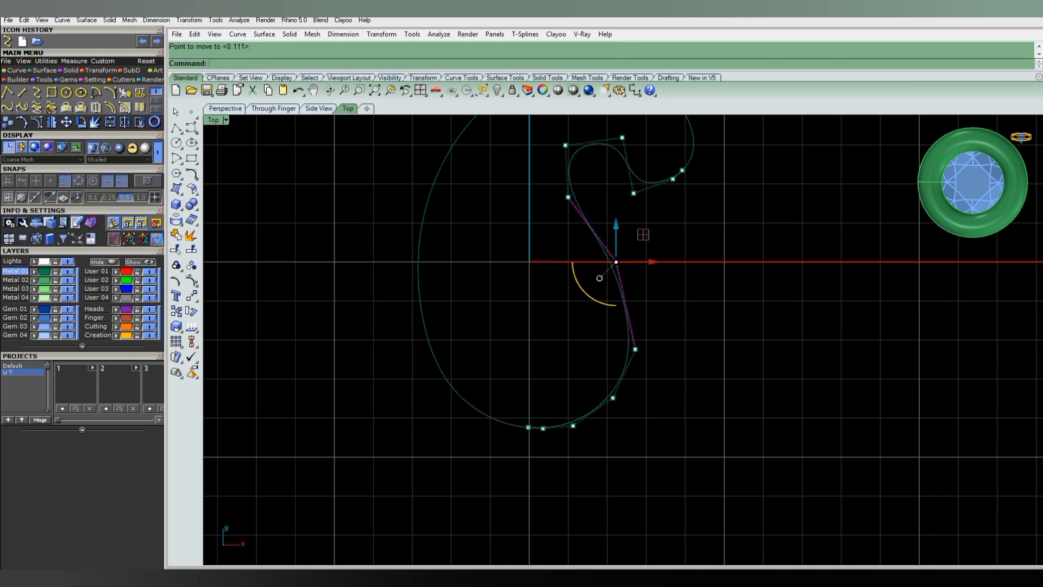
{"action": "left_click_drag", "start_coordinate": [601, 365], "coordinate": [679, 318]}
{"action": "key", "text": "Return"}
{"action": "left_click", "coordinate": [619, 365]}
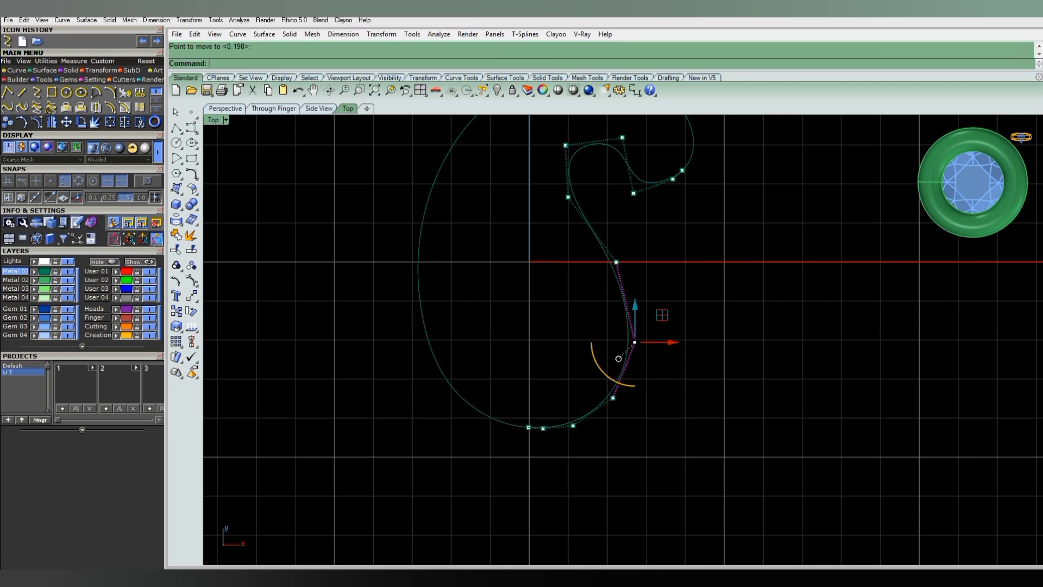
{"action": "right_click_drag", "start_coordinate": [618, 358], "coordinate": [594, 485]}
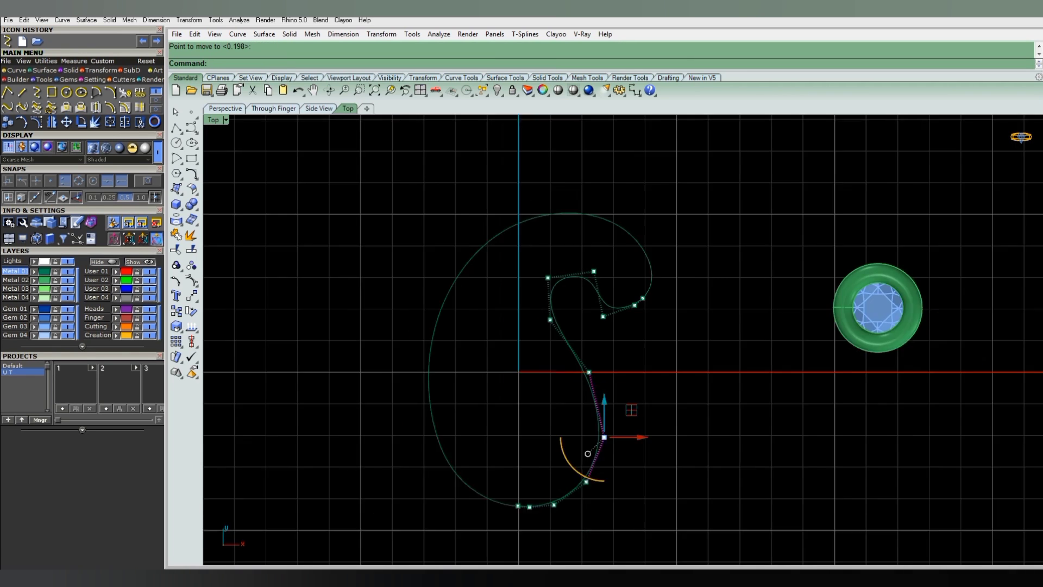
{"action": "scroll", "coordinate": [590, 320], "scroll_direction": "up", "scroll_amount": 3}
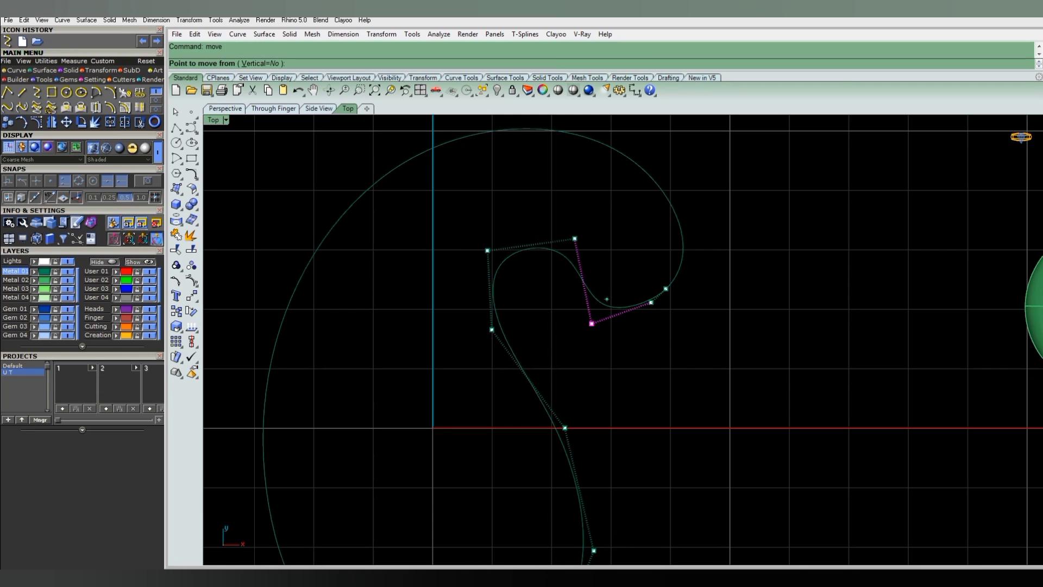
{"action": "left_click", "coordinate": [575, 334]}
Nudge the upper curl points and pull the right curl point down into a tighter curl.
{"action": "left_click_drag", "start_coordinate": [559, 219], "coordinate": [611, 275]}
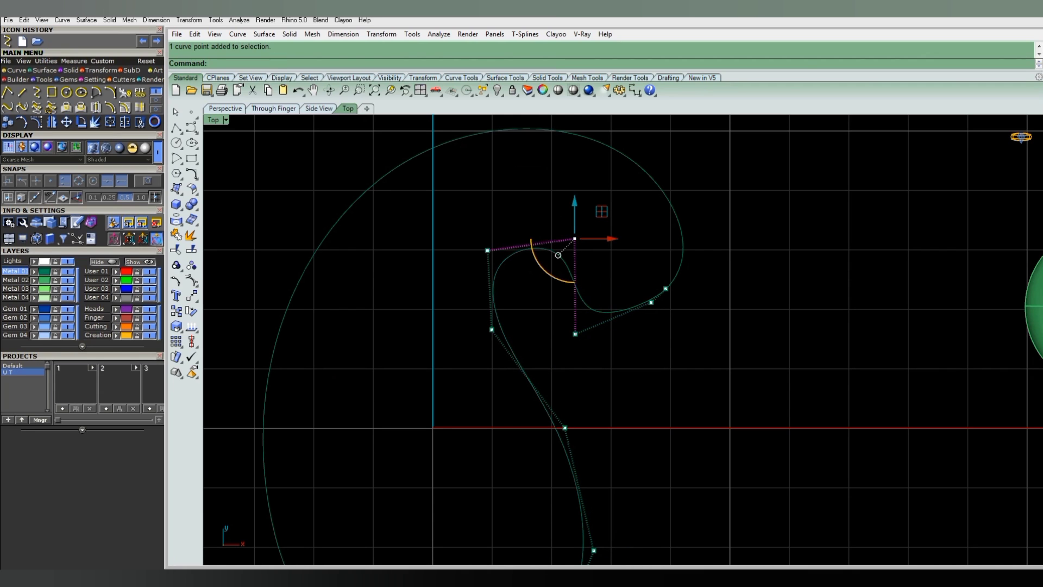
{"action": "scroll", "coordinate": [576, 256], "scroll_direction": "up", "scroll_amount": 3}
{"action": "mouse_move", "coordinate": [559, 240]}
{"action": "left_mouse_down"}
{"action": "mouse_move", "coordinate": [539, 250]}
{"action": "mouse_move", "coordinate": [510, 307]}
{"action": "mouse_move", "coordinate": [514, 283]}
{"action": "left_mouse_up"}
{"action": "scroll", "coordinate": [540, 250], "scroll_direction": "down", "scroll_amount": 3}
{"action": "scroll", "coordinate": [540, 250], "scroll_direction": "down", "scroll_amount": 1}
{"action": "scroll", "coordinate": [540, 250], "scroll_direction": "up", "scroll_amount": 1}
{"action": "mouse_move", "coordinate": [567, 248]}
{"action": "left_mouse_down"}
{"action": "mouse_move", "coordinate": [608, 373]}
{"action": "mouse_move", "coordinate": [589, 381]}
{"action": "left_mouse_up"}
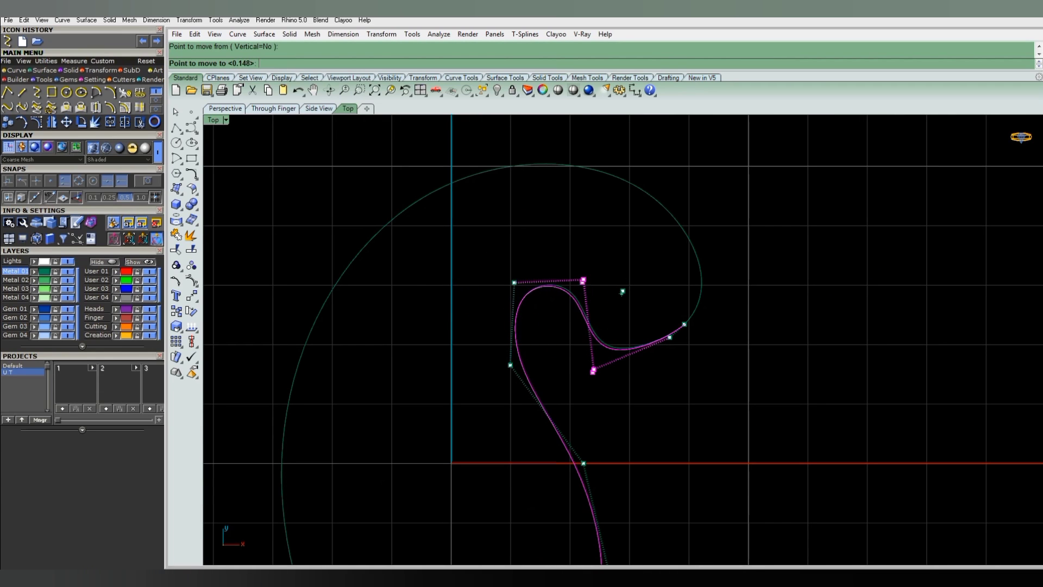
{"action": "left_click_drag", "start_coordinate": [659, 341], "coordinate": [652, 373]}
Select the outer paisley outline and resize it with the gumball.
{"action": "scroll", "coordinate": [652, 373], "scroll_direction": "down", "scroll_amount": 2}
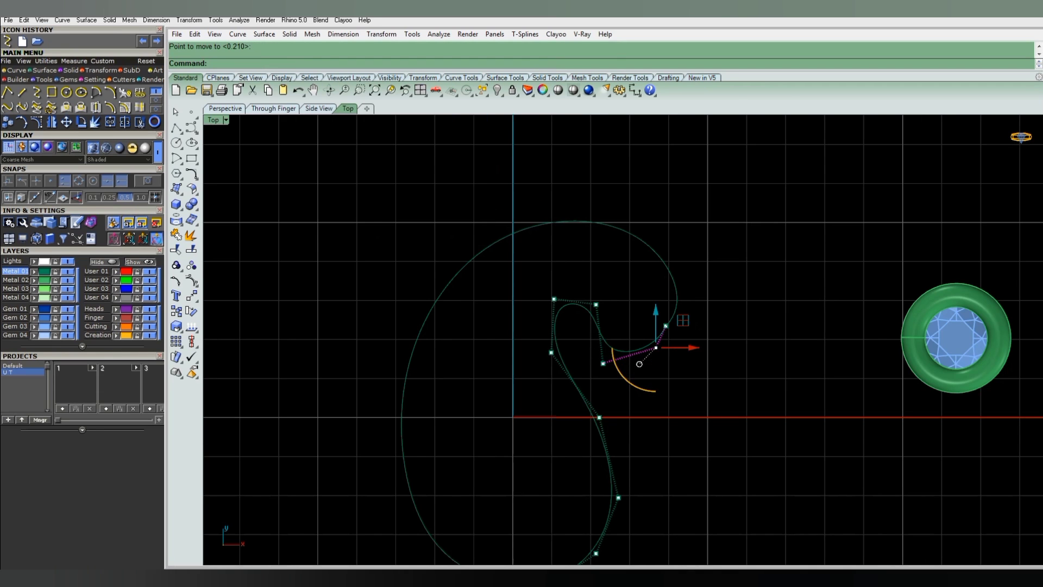
{"action": "scroll", "coordinate": [647, 253], "scroll_direction": "down", "scroll_amount": 1}
{"action": "scroll", "coordinate": [647, 254], "scroll_direction": "down", "scroll_amount": 2}
{"action": "scroll", "coordinate": [647, 254], "scroll_direction": "down", "scroll_amount": 1}
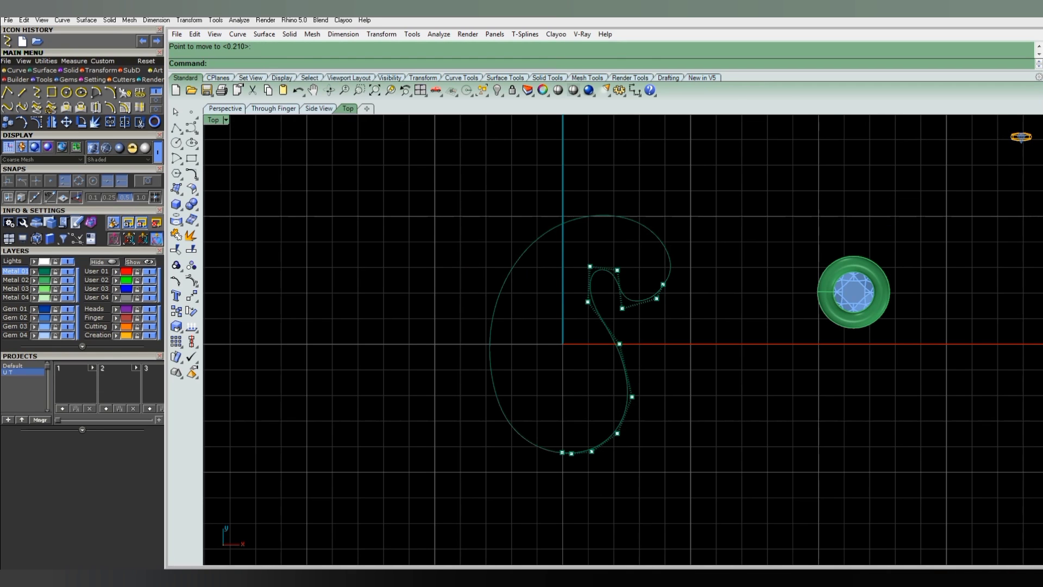
{"action": "left_click", "coordinate": [636, 220]}
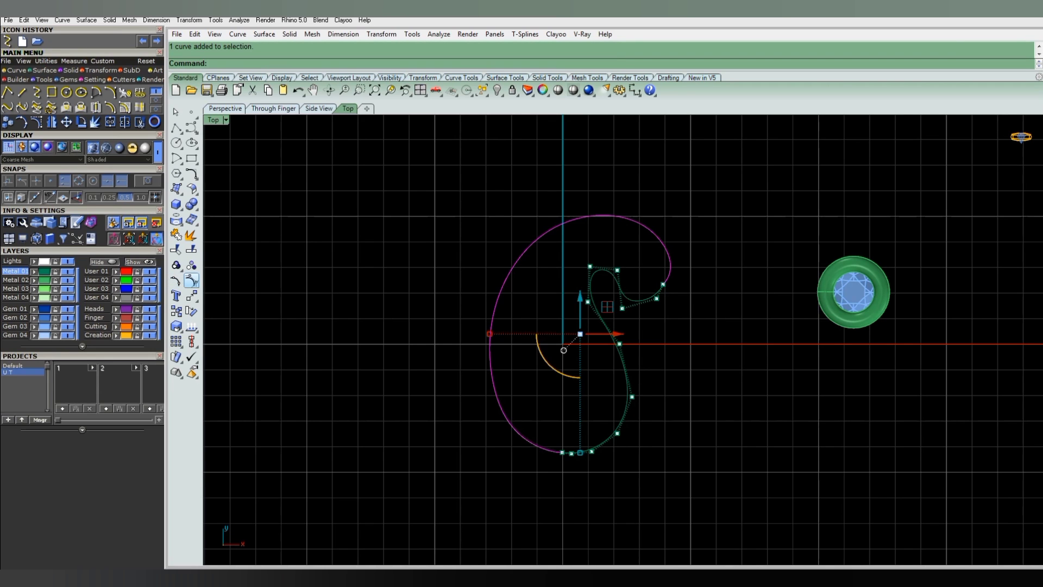
{"action": "left_click_drag", "start_coordinate": [607, 307], "coordinate": [607, 307]}
{"action": "scroll", "coordinate": [606, 307], "scroll_direction": "up", "scroll_amount": 2}
Drag the gem ring into the paisley's upper curl.
{"action": "left_click", "coordinate": [925, 267]}
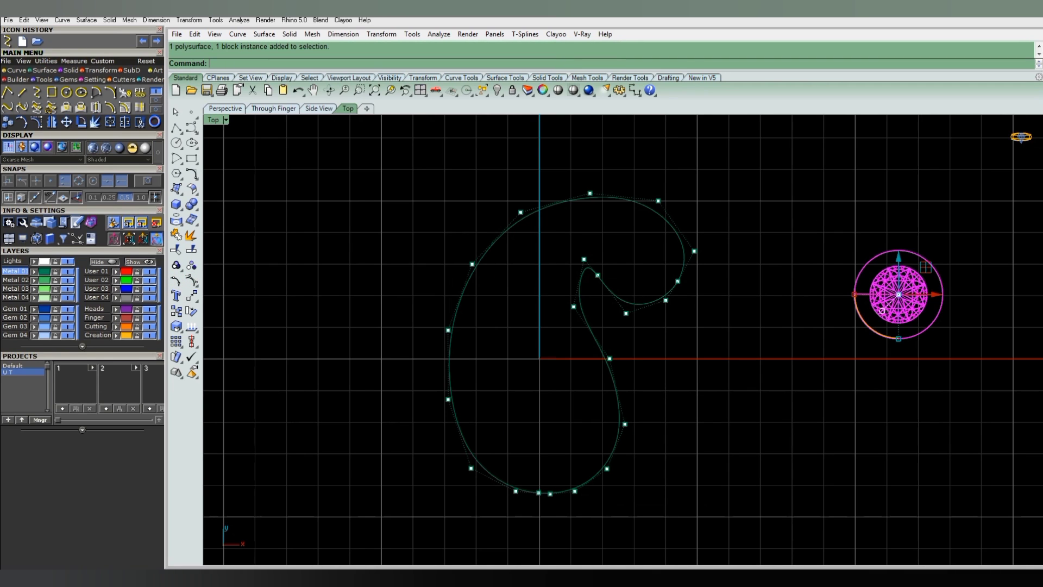
{"action": "left_click_drag", "start_coordinate": [834, 268], "coordinate": [577, 230]}
{"action": "scroll", "coordinate": [619, 221], "scroll_direction": "down", "scroll_amount": 4}
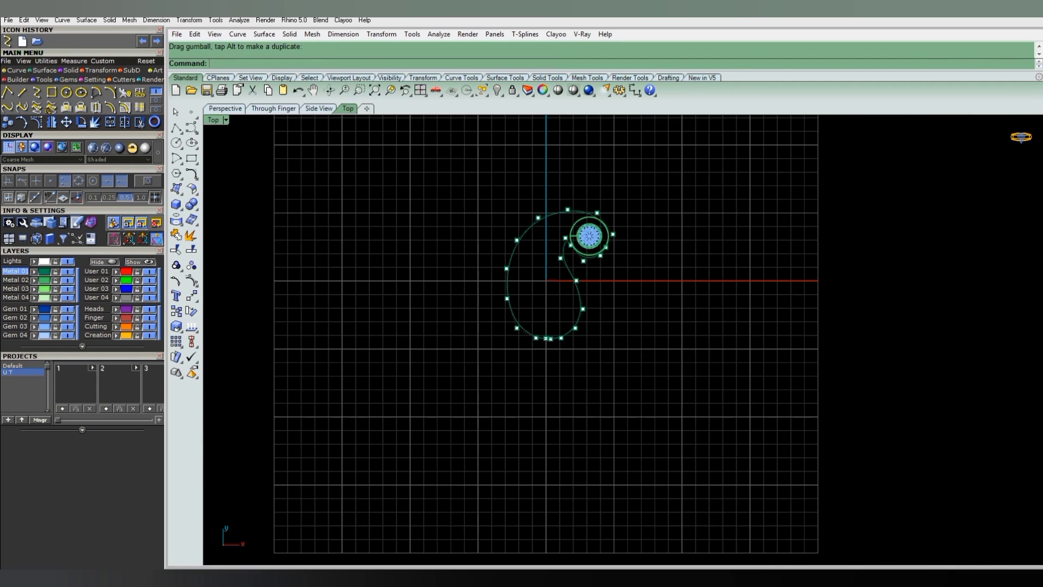
{"action": "scroll", "coordinate": [598, 213], "scroll_direction": "up", "scroll_amount": 3}
{"action": "scroll", "coordinate": [598, 213], "scroll_direction": "up", "scroll_amount": 2}
Shift the outline's top control point right, then select the six points around the gem.
{"action": "left_click", "coordinate": [600, 205]}
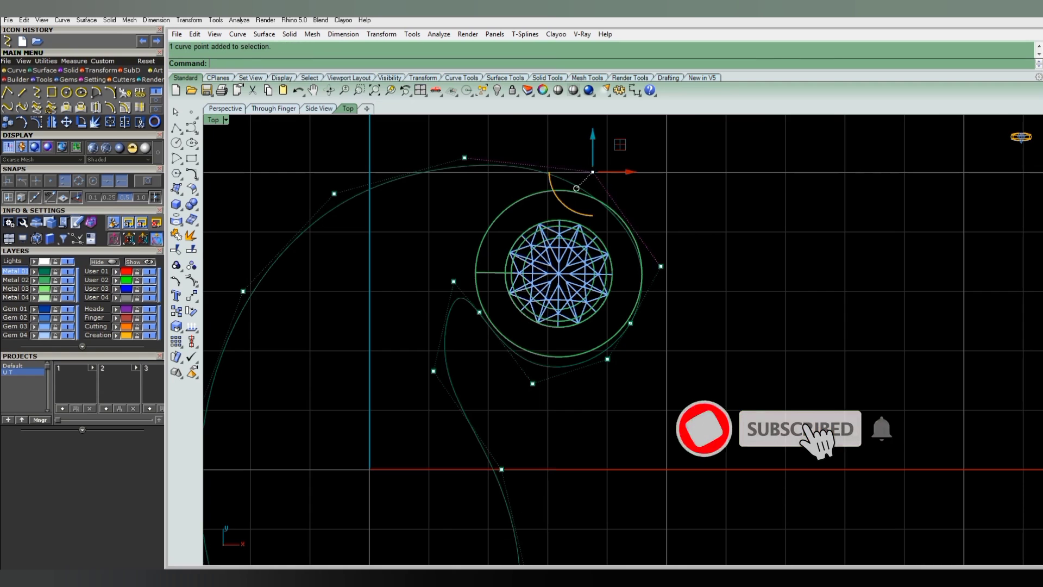
{"action": "scroll", "coordinate": [609, 212], "scroll_direction": "up", "scroll_amount": 1}
{"action": "scroll", "coordinate": [608, 212], "scroll_direction": "up", "scroll_amount": 2}
{"action": "left_click_drag", "start_coordinate": [590, 187], "coordinate": [599, 188]}
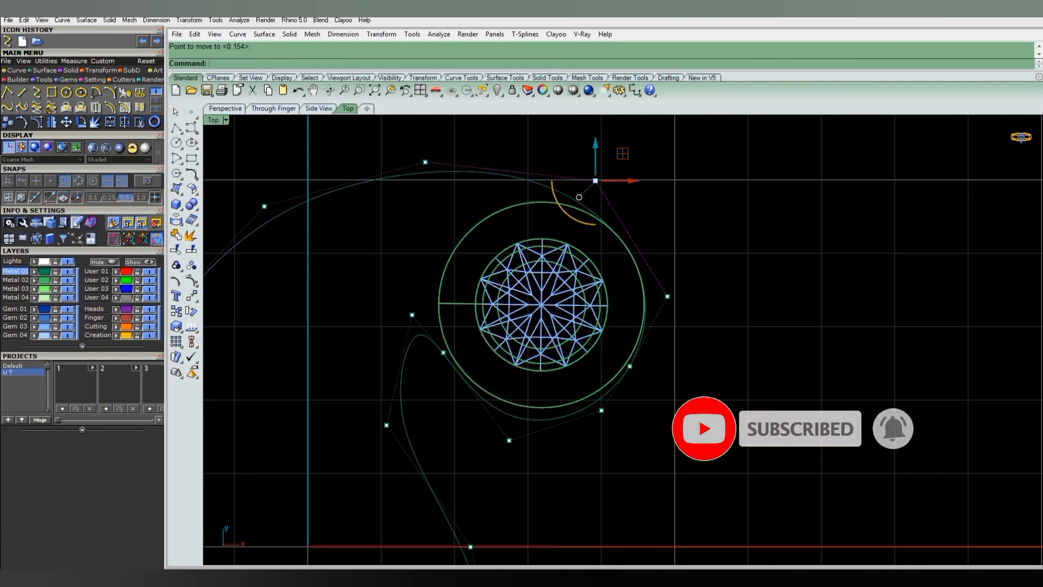
{"action": "scroll", "coordinate": [608, 211], "scroll_direction": "down", "scroll_amount": 1}
{"action": "scroll", "coordinate": [591, 213], "scroll_direction": "up", "scroll_amount": 2}
{"action": "scroll", "coordinate": [598, 222], "scroll_direction": "down", "scroll_amount": 3}
{"action": "scroll", "coordinate": [602, 237], "scroll_direction": "down", "scroll_amount": 2}
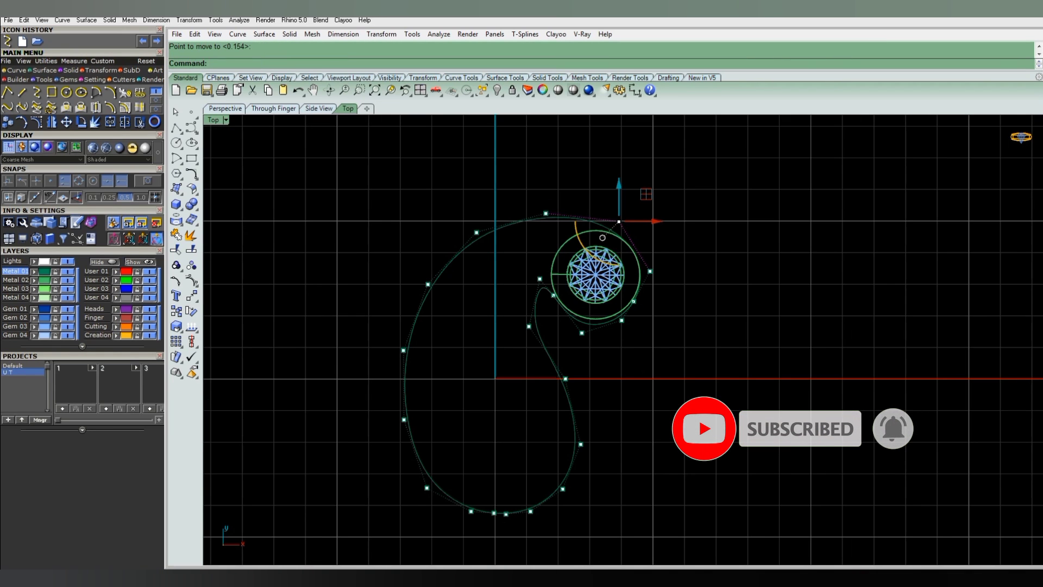
{"action": "scroll", "coordinate": [603, 237], "scroll_direction": "down", "scroll_amount": 3}
{"action": "scroll", "coordinate": [581, 225], "scroll_direction": "up", "scroll_amount": 2}
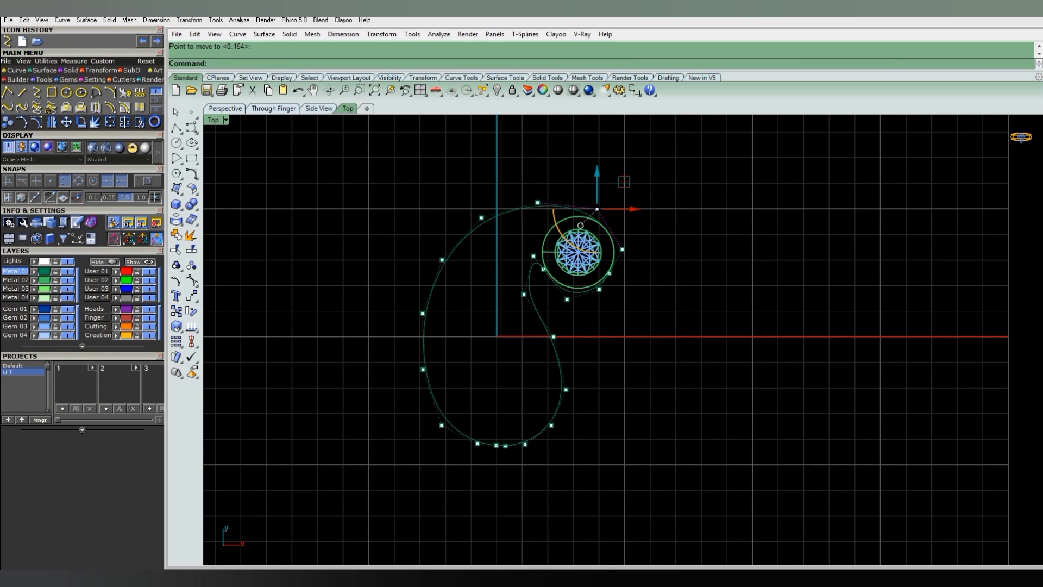
{"action": "left_click_drag", "start_coordinate": [546, 189], "coordinate": [649, 303]}
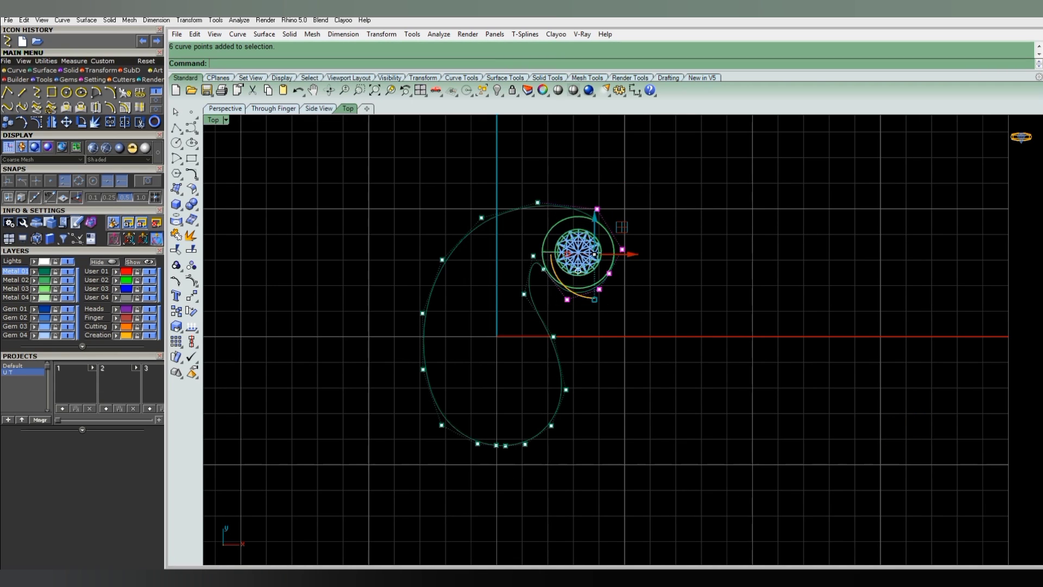
{"action": "scroll", "coordinate": [595, 251], "scroll_direction": "up", "scroll_amount": 3}
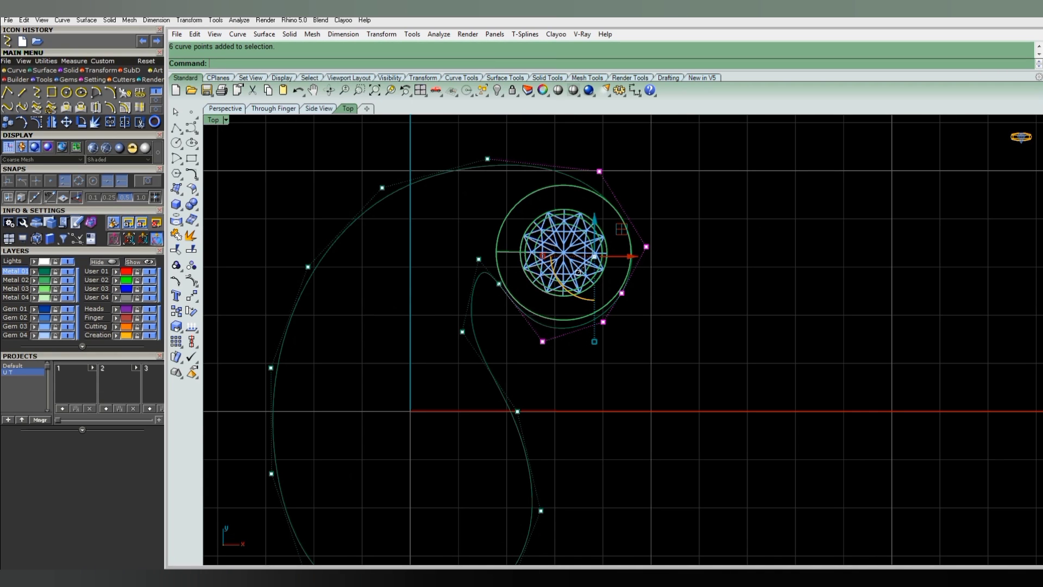
Rotate the selected outline points around the gem centre.
{"action": "left_click", "coordinate": [191, 310]}
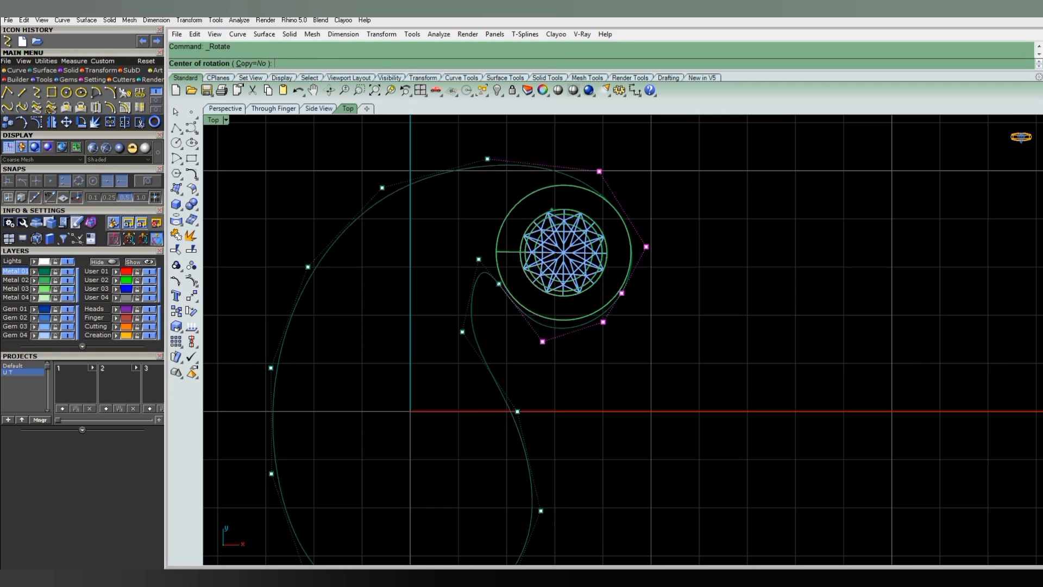
{"action": "left_click", "coordinate": [564, 253]}
{"action": "scroll", "coordinate": [600, 330], "scroll_direction": "up", "scroll_amount": 2}
{"action": "left_click", "coordinate": [653, 326]}
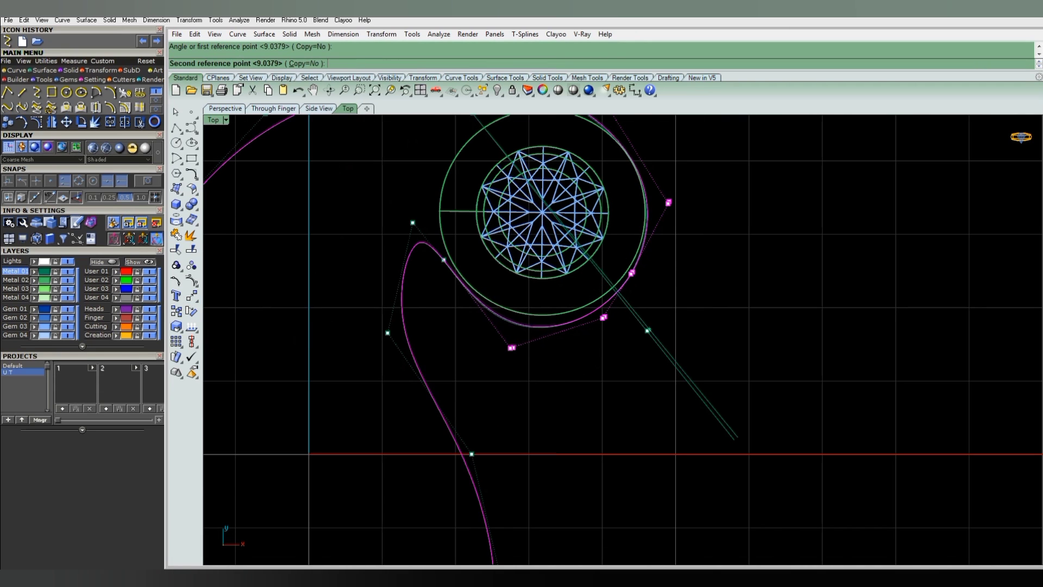
{"action": "left_click", "coordinate": [652, 326]}
{"action": "scroll", "coordinate": [627, 323], "scroll_direction": "down", "scroll_amount": 3}
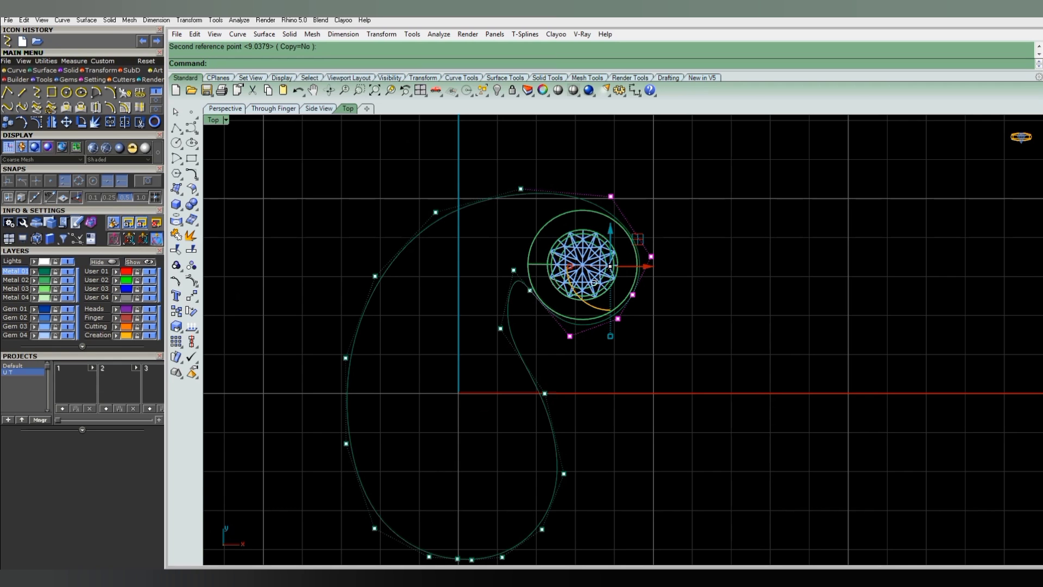
{"action": "scroll", "coordinate": [599, 326], "scroll_direction": "up", "scroll_amount": 2}
{"action": "scroll", "coordinate": [599, 326], "scroll_direction": "up", "scroll_amount": 2}
Nudge two points to shape the paisley tail, then hide control points.
{"action": "left_click_drag", "start_coordinate": [508, 375], "coordinate": [705, 302]}
{"action": "left_click_drag", "start_coordinate": [515, 354], "coordinate": [512, 348]}
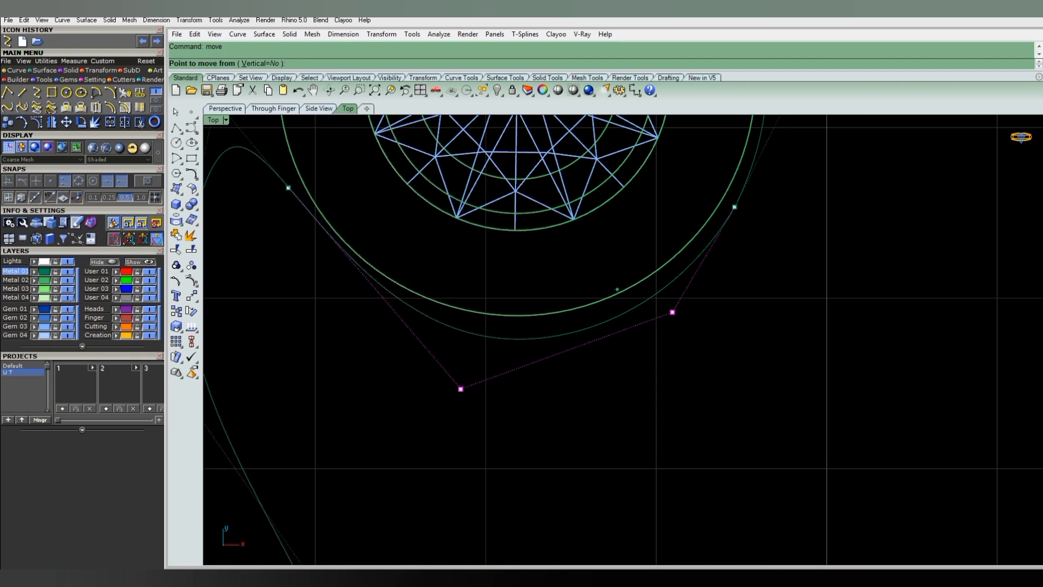
{"action": "scroll", "coordinate": [574, 332], "scroll_direction": "down", "scroll_amount": 2}
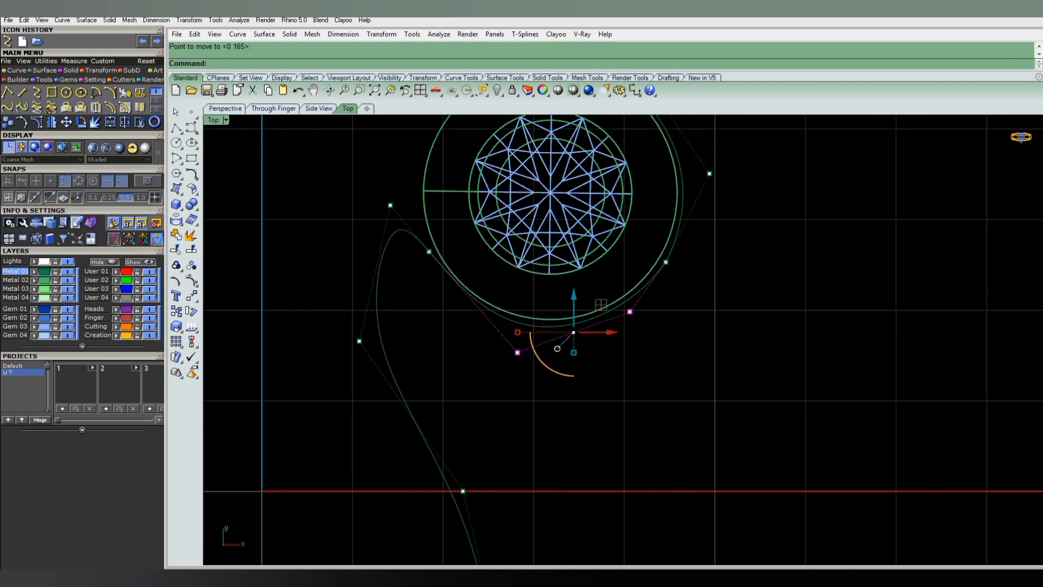
{"action": "scroll", "coordinate": [557, 348], "scroll_direction": "down", "scroll_amount": 5}
{"action": "key", "text": "Escape"}
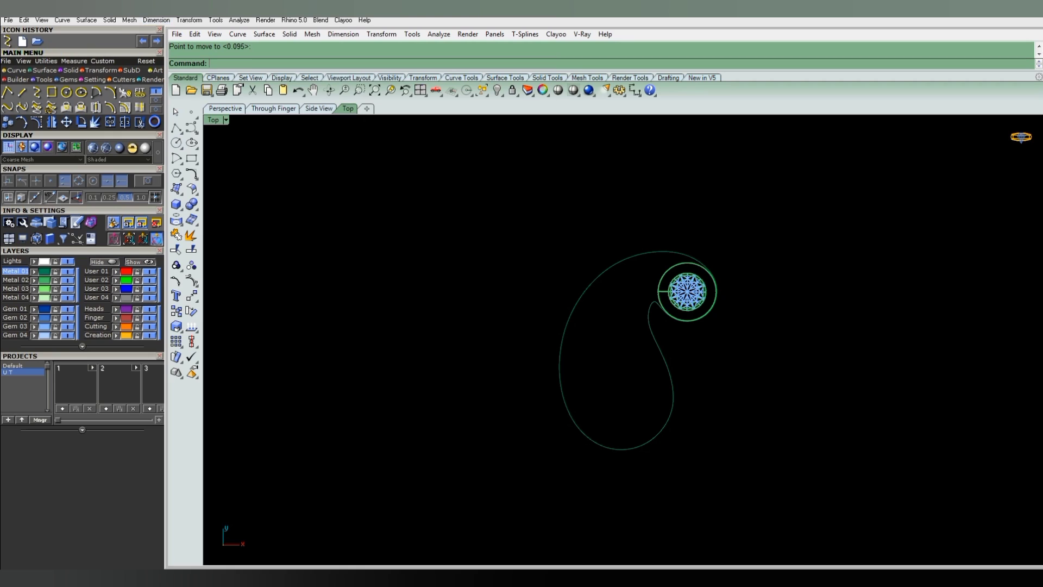
Draw a start-end-direction arc from the bezel circle to a tip below it.
{"action": "left_click", "coordinate": [111, 93]}
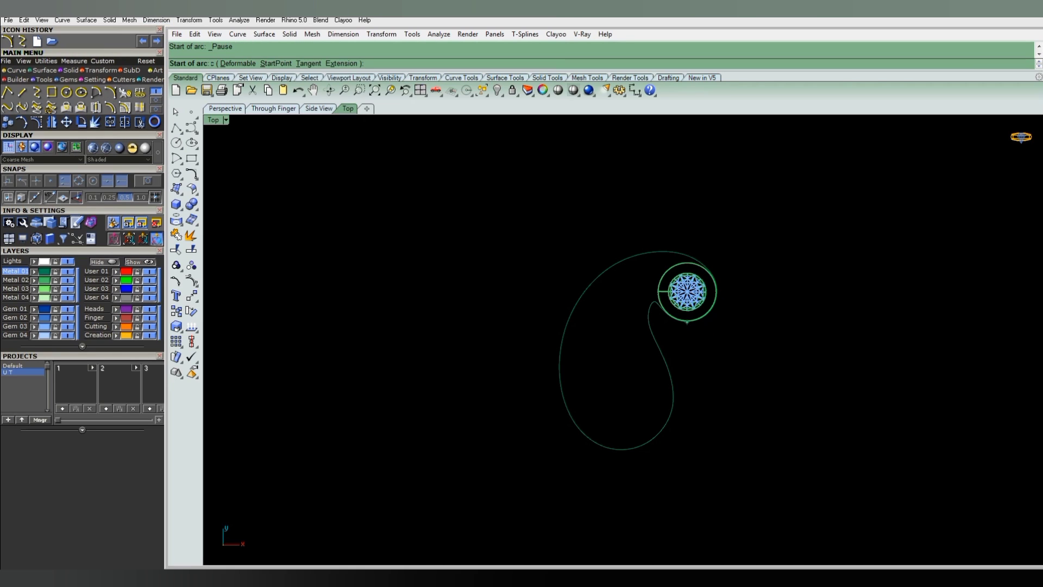
{"action": "left_click", "coordinate": [686, 316]}
{"action": "left_click", "coordinate": [686, 317]}
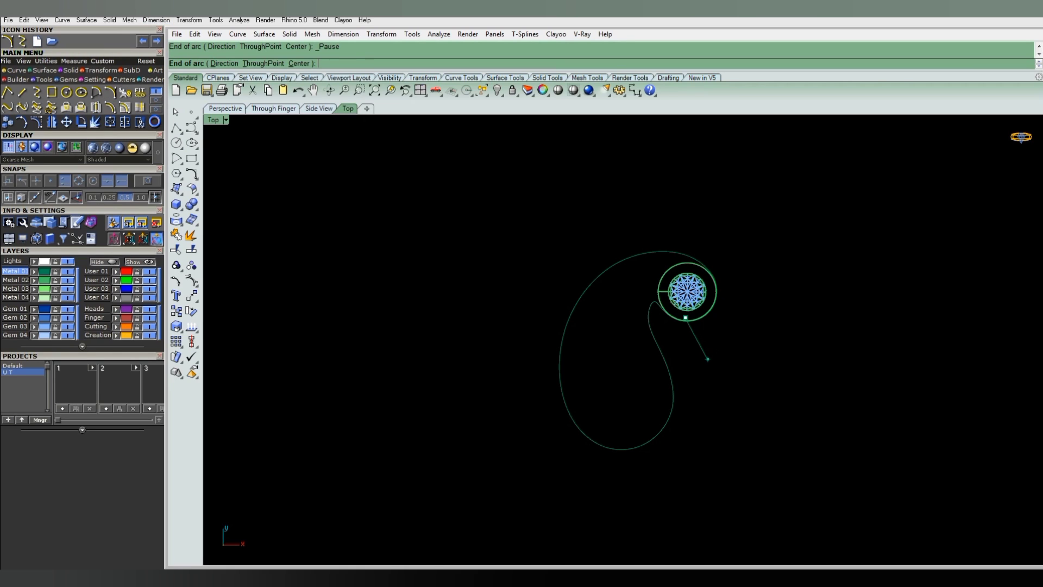
{"action": "left_click", "coordinate": [705, 366]}
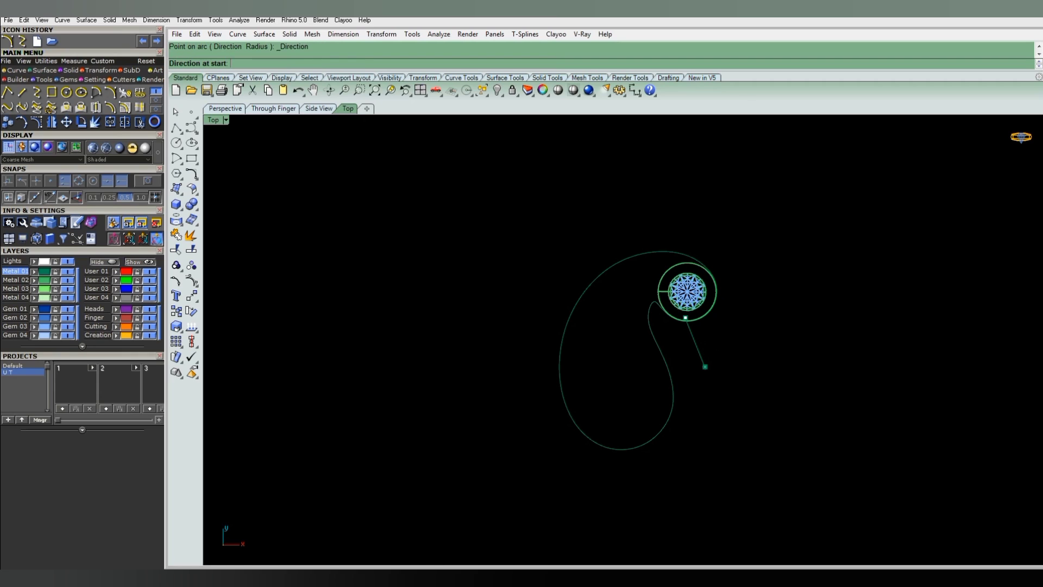
{"action": "left_click", "coordinate": [720, 348]}
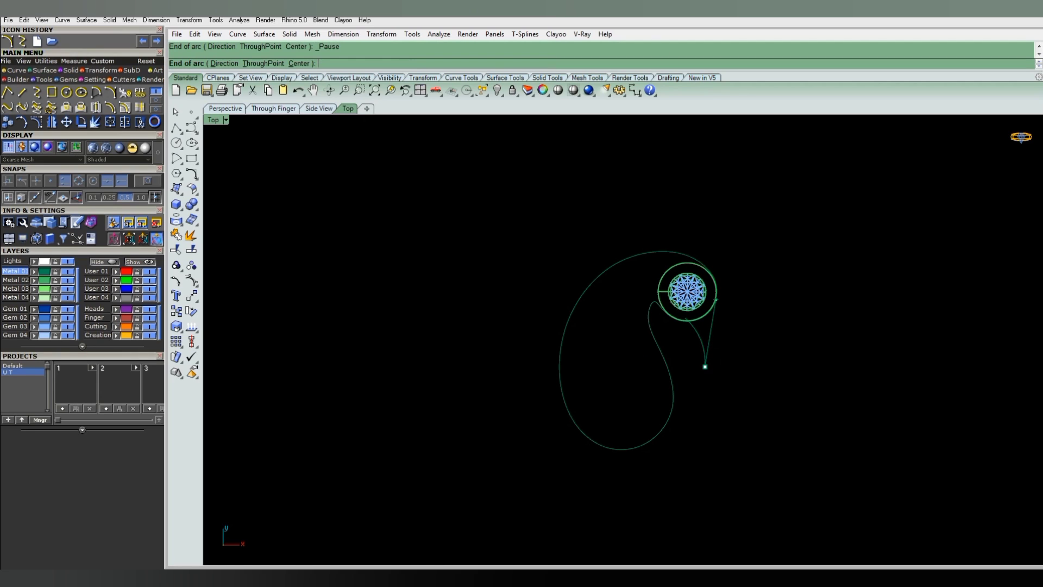
Draw the second arc back to the bezel circle and group both arcs.
{"action": "left_click", "coordinate": [713, 298]}
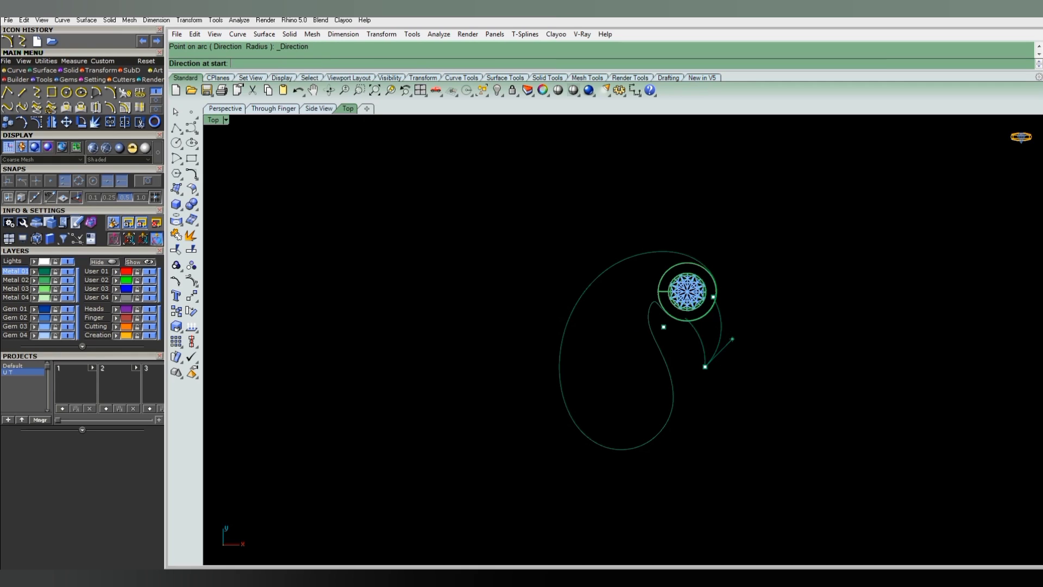
{"action": "left_click", "coordinate": [734, 342]}
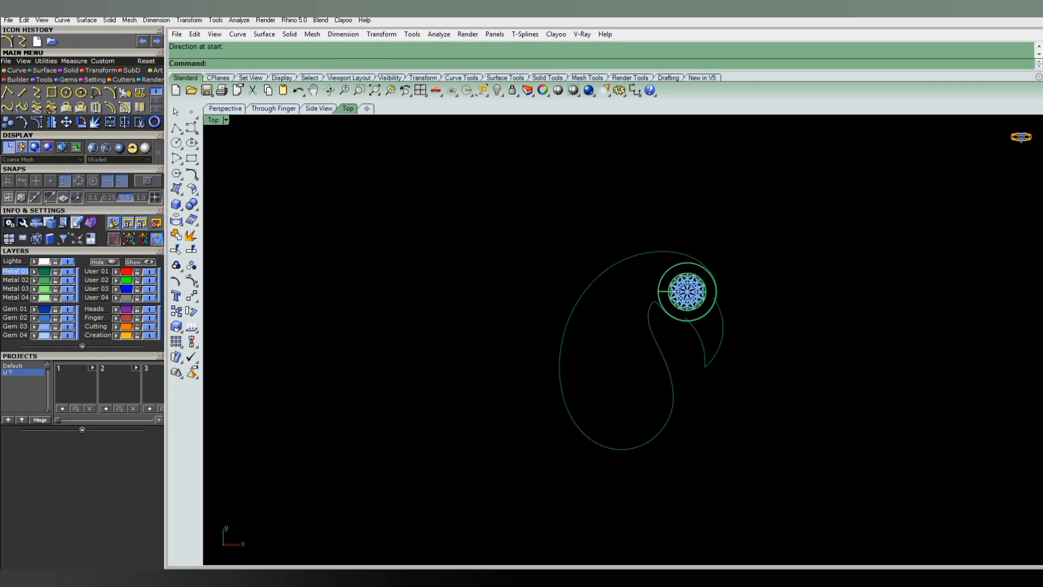
{"action": "left_click_drag", "start_coordinate": [734, 347], "coordinate": [687, 359]}
{"action": "type", "text": "group"}
{"action": "key", "text": "Return"}
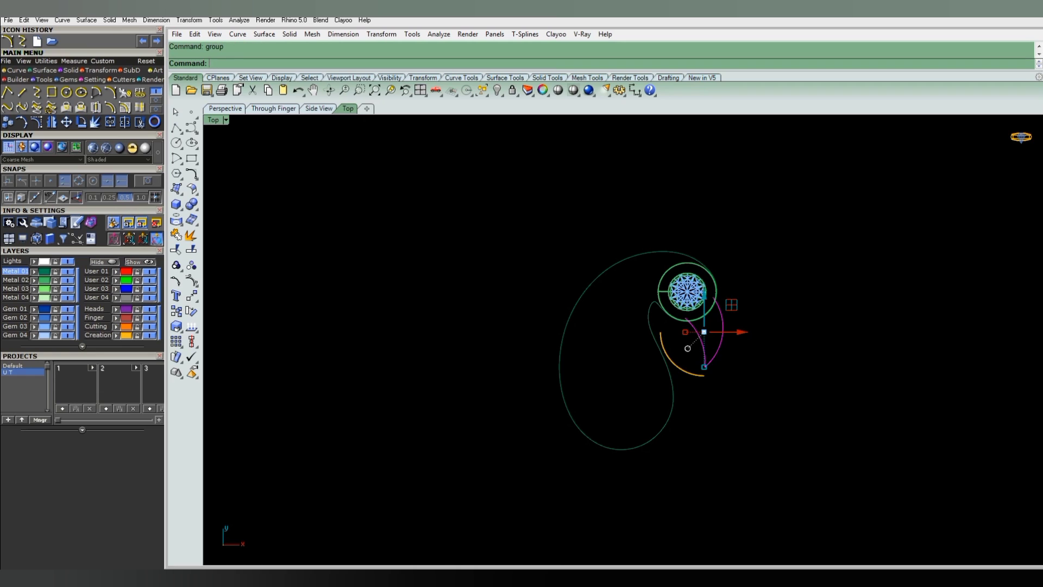
Show the leaf arcs' control points and rotate a selection of them slightly.
{"action": "left_click", "coordinate": [192, 280]}
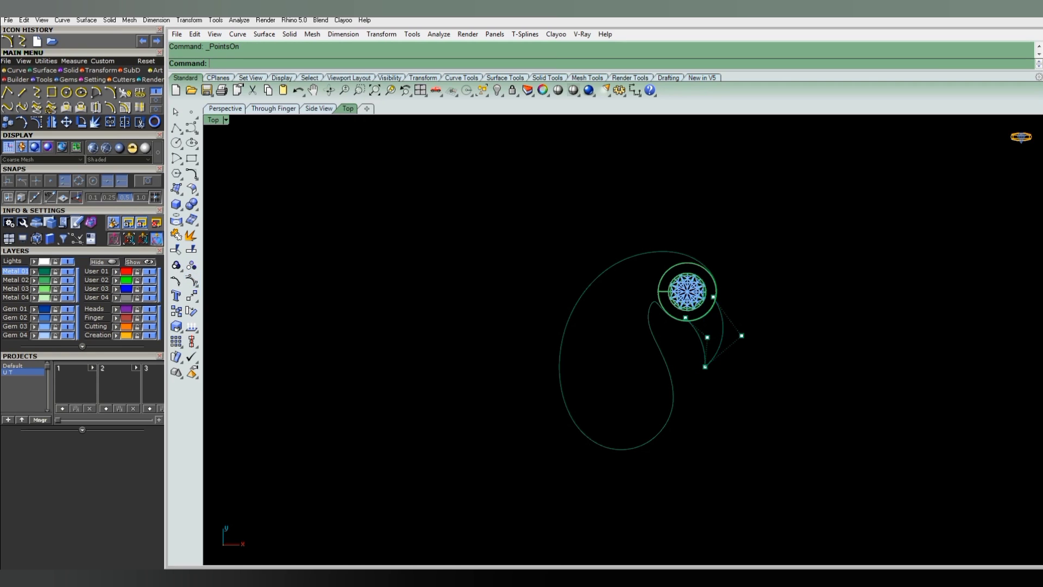
{"action": "scroll", "coordinate": [742, 330], "scroll_direction": "up", "scroll_amount": 3}
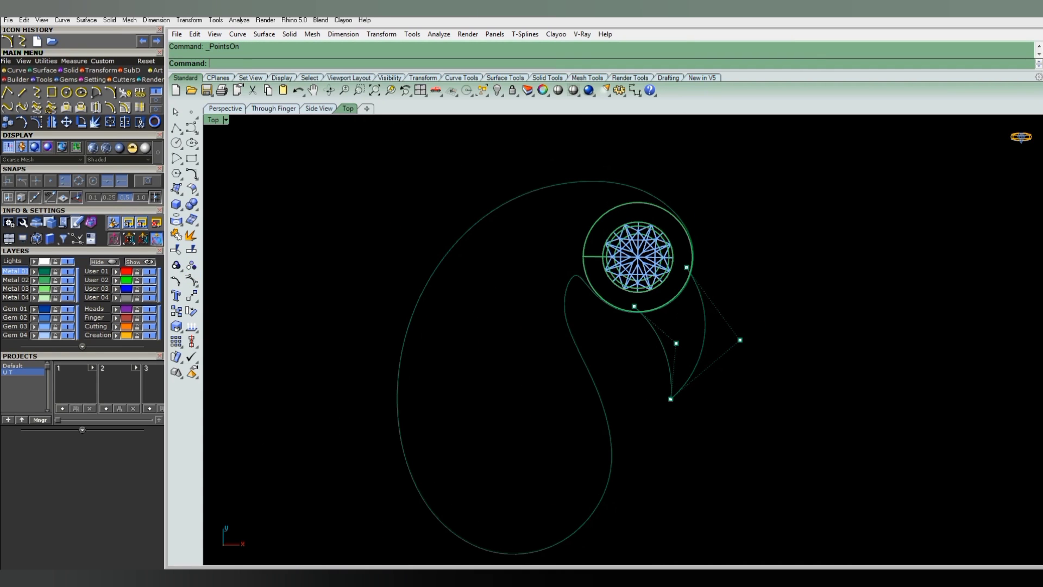
{"action": "left_click_drag", "start_coordinate": [646, 429], "coordinate": [763, 254]}
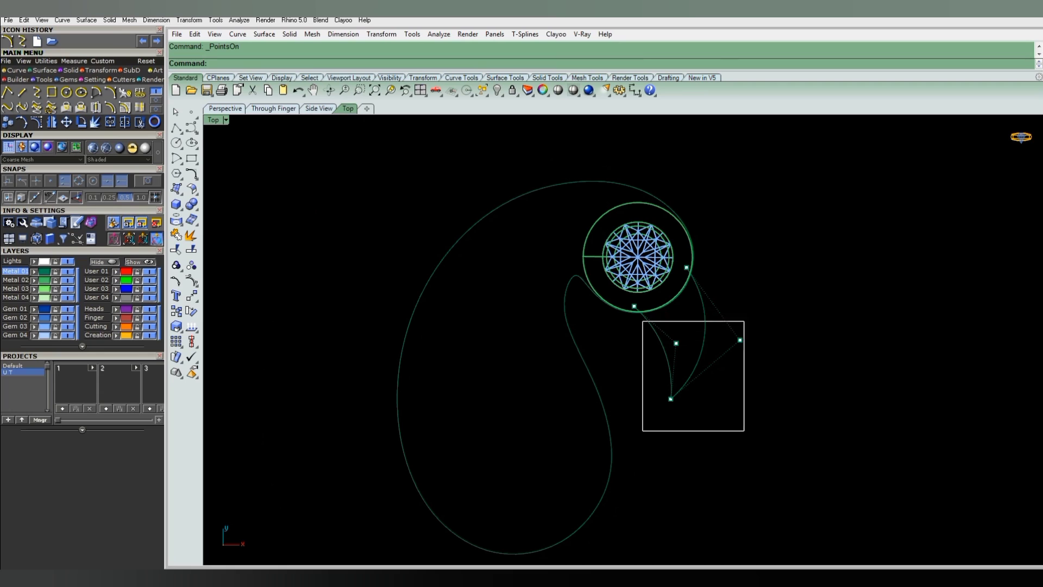
{"action": "left_click", "coordinate": [634, 306], "text": "shift"}
{"action": "type", "text": "otate"}
{"action": "key", "text": "Return"}
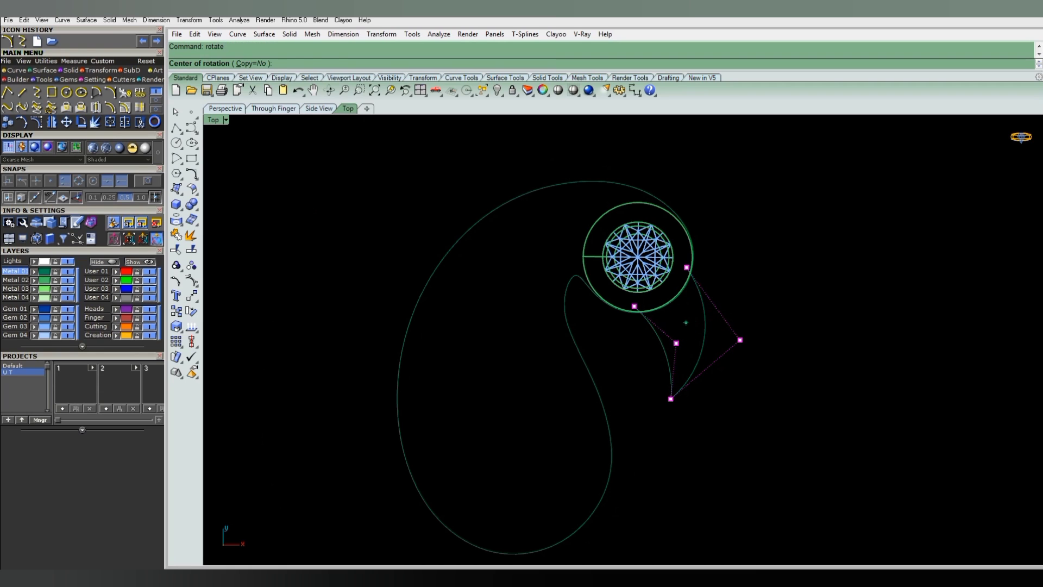
{"action": "left_click", "coordinate": [634, 306]}
{"action": "left_click", "coordinate": [670, 399]}
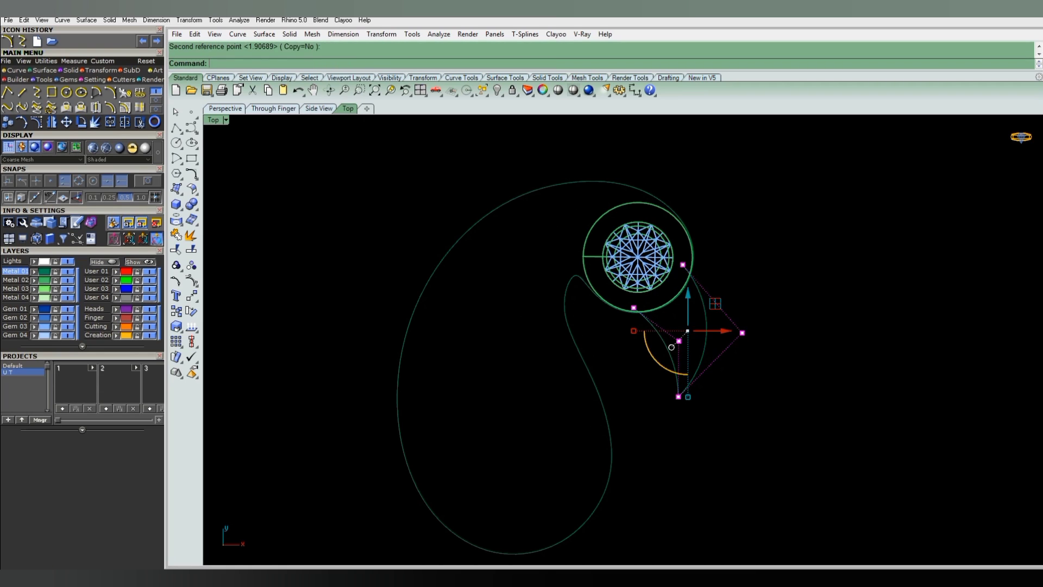
{"action": "scroll", "coordinate": [634, 340], "scroll_direction": "down", "scroll_amount": 3}
{"action": "scroll", "coordinate": [633, 340], "scroll_direction": "up", "scroll_amount": 3}
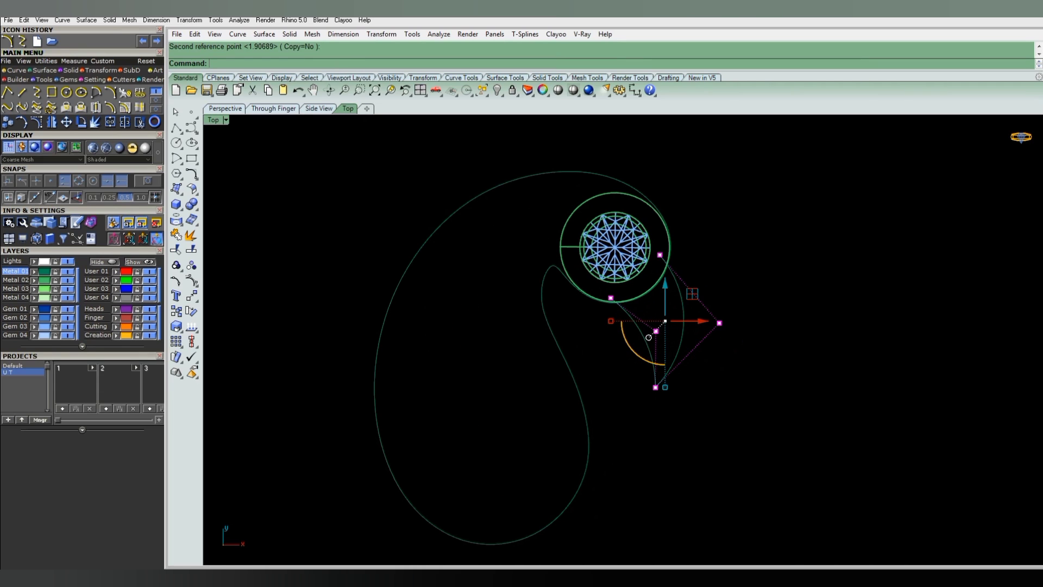
Move the two leaf-tip control points and shift another grip to refine the arc.
{"action": "key", "text": "Escape"}
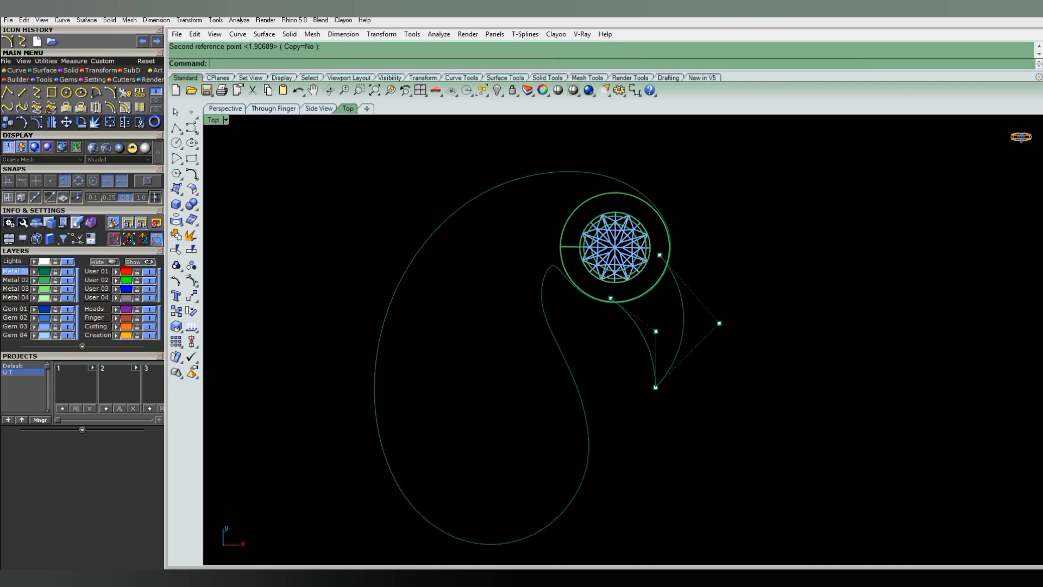
{"action": "scroll", "coordinate": [634, 421], "scroll_direction": "down", "scroll_amount": 2}
{"action": "scroll", "coordinate": [676, 426], "scroll_direction": "up", "scroll_amount": 3}
{"action": "left_click_drag", "start_coordinate": [657, 283], "coordinate": [622, 375]}
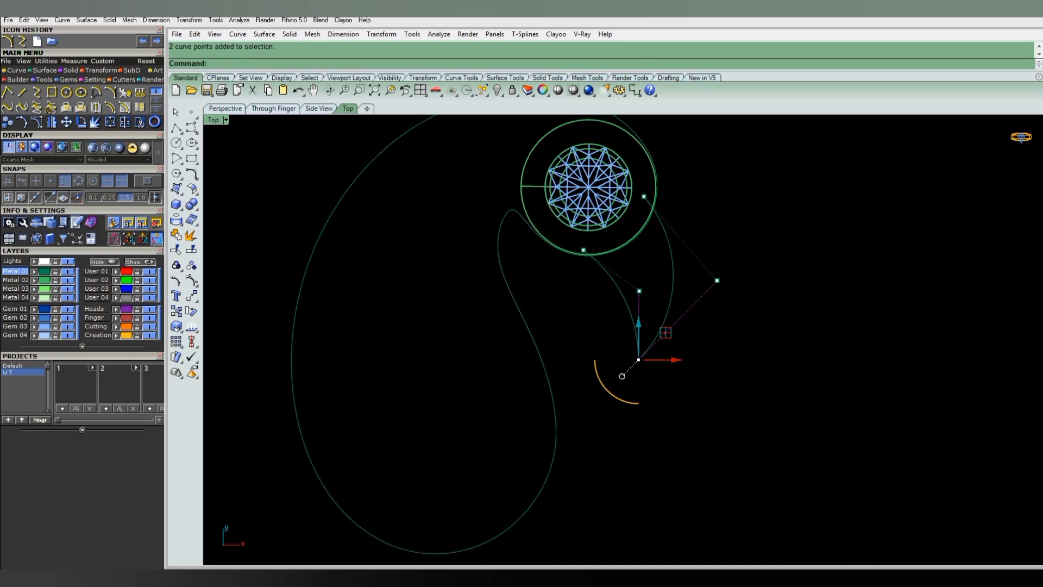
{"action": "type", "text": "Move"}
{"action": "key", "text": "Return"}
{"action": "scroll", "coordinate": [631, 369], "scroll_direction": "up", "scroll_amount": 3}
{"action": "left_click", "coordinate": [638, 390]}
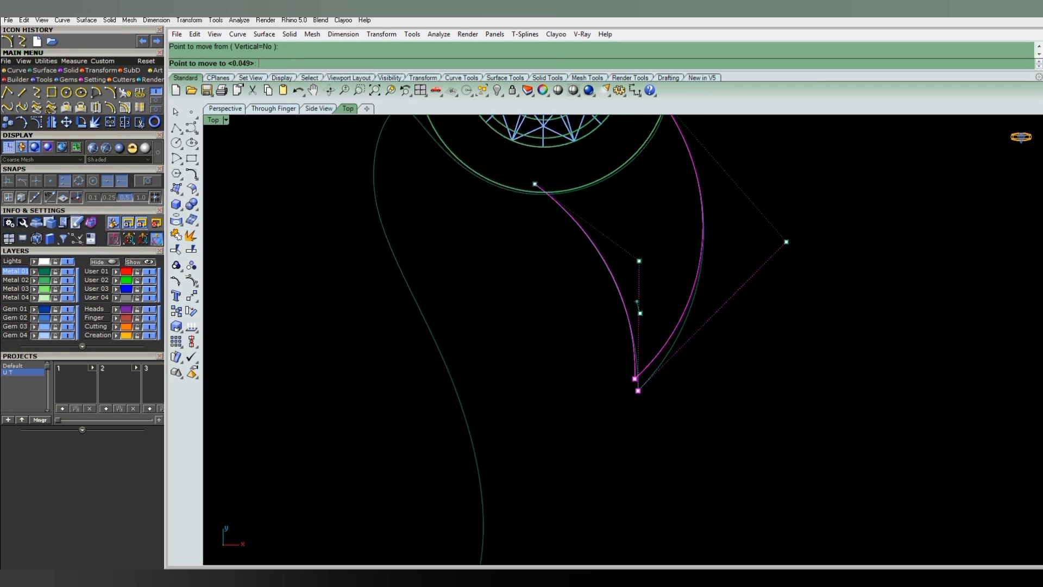
{"action": "scroll", "coordinate": [635, 379], "scroll_direction": "down", "scroll_amount": 2}
{"action": "scroll", "coordinate": [634, 379], "scroll_direction": "down", "scroll_amount": 2}
{"action": "scroll", "coordinate": [625, 229], "scroll_direction": "up", "scroll_amount": 3}
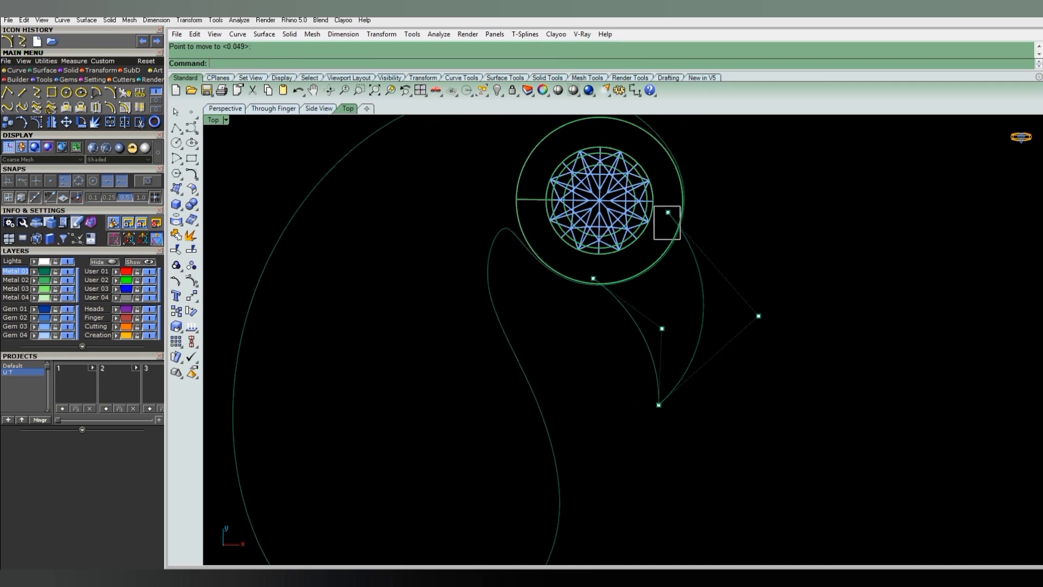
{"action": "key", "text": "Return"}
{"action": "scroll", "coordinate": [668, 217], "scroll_direction": "up", "scroll_amount": 2}
{"action": "left_click", "coordinate": [665, 210]}
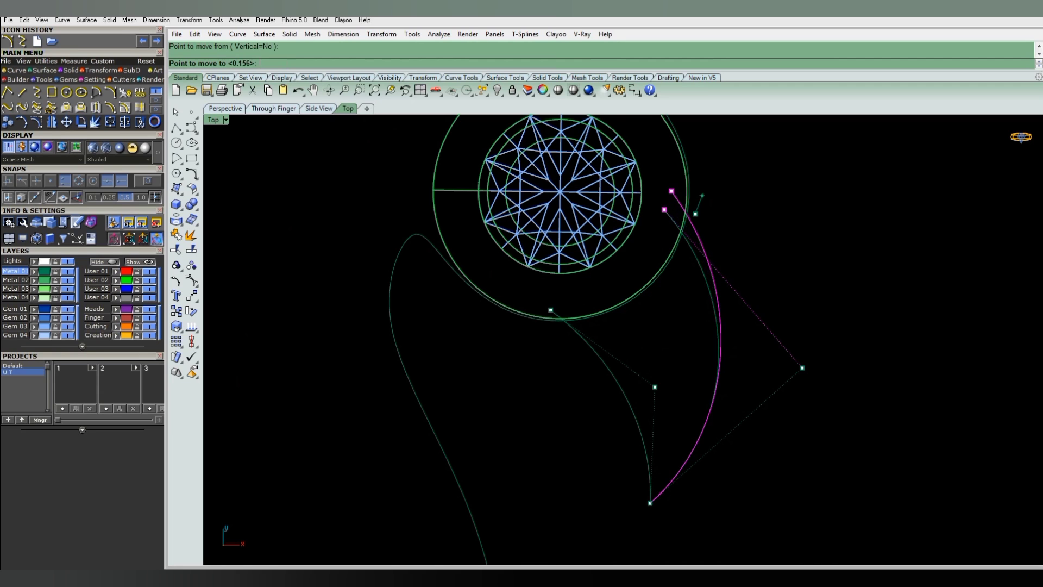
{"action": "left_click", "coordinate": [672, 191]}
{"action": "scroll", "coordinate": [658, 209], "scroll_direction": "down", "scroll_amount": 3}
{"action": "scroll", "coordinate": [657, 209], "scroll_direction": "down", "scroll_amount": 1}
Raise one grip slightly and relocate the upper grip to reshape the inner arc.
{"action": "key", "text": "Return"}
{"action": "left_click", "coordinate": [717, 280]}
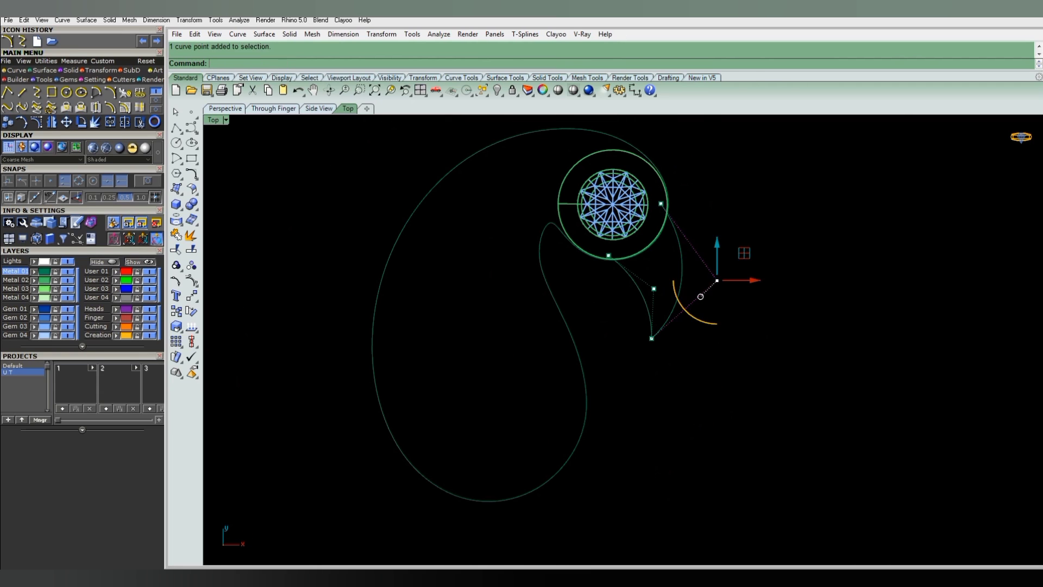
{"action": "scroll", "coordinate": [726, 258], "scroll_direction": "up", "scroll_amount": 2}
{"action": "left_click", "coordinate": [733, 247]}
{"action": "scroll", "coordinate": [614, 245], "scroll_direction": "down", "scroll_amount": 2}
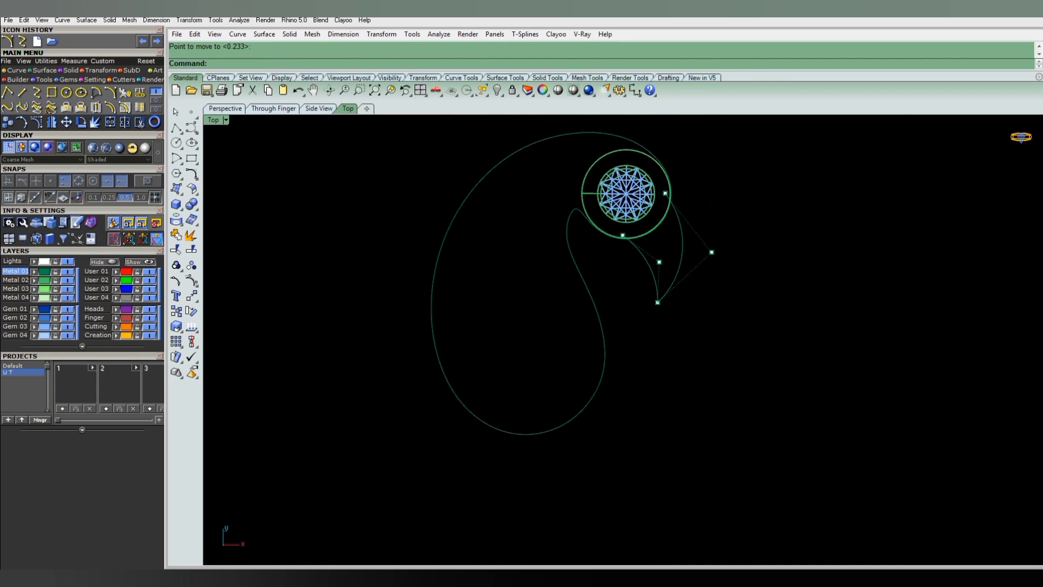
{"action": "scroll", "coordinate": [613, 244], "scroll_direction": "up", "scroll_amount": 2}
{"action": "scroll", "coordinate": [614, 244], "scroll_direction": "up", "scroll_amount": 1}
{"action": "left_click_drag", "start_coordinate": [581, 220], "coordinate": [620, 279]}
{"action": "key", "text": "Return"}
{"action": "scroll", "coordinate": [614, 244], "scroll_direction": "up", "scroll_amount": 2}
{"action": "left_click", "coordinate": [613, 229]}
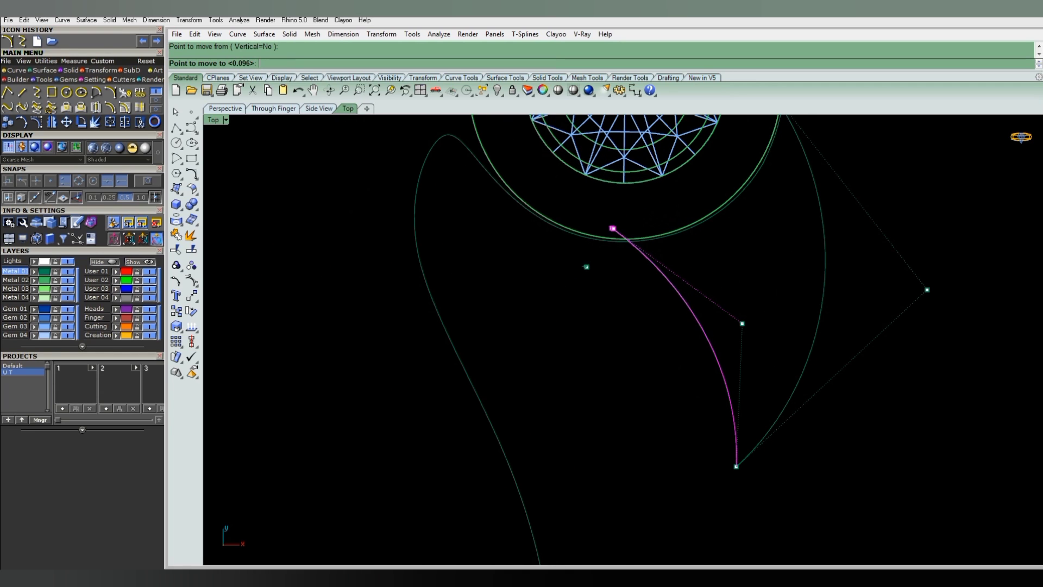
{"action": "left_click", "coordinate": [577, 244]}
{"action": "scroll", "coordinate": [576, 250], "scroll_direction": "down", "scroll_amount": 1}
{"action": "scroll", "coordinate": [558, 259], "scroll_direction": "down", "scroll_amount": 2}
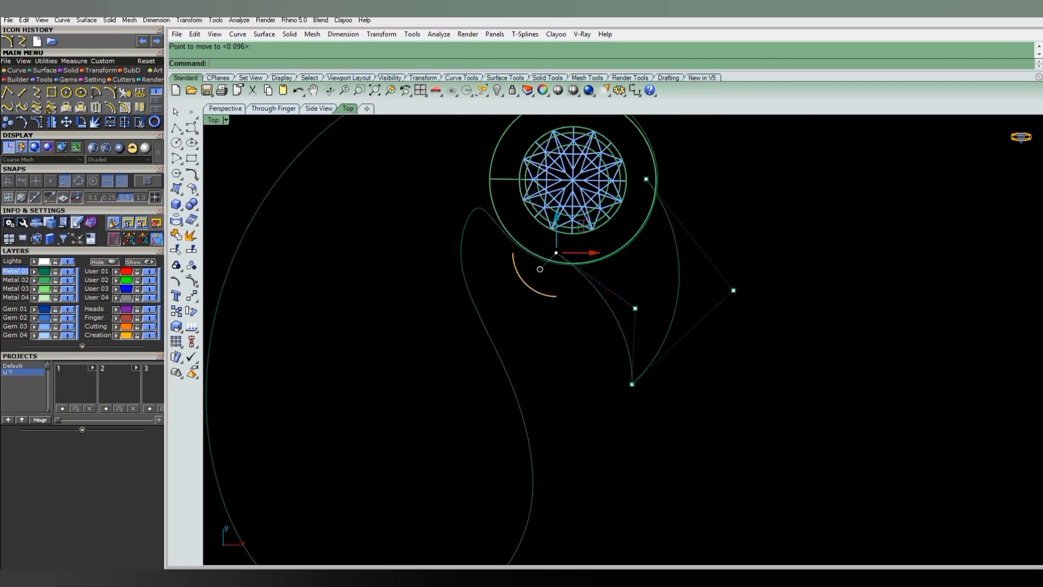
{"action": "scroll", "coordinate": [647, 179], "scroll_direction": "up", "scroll_amount": 2}
Move the upper grip closer to the bezel and lift another grip upward.
{"action": "left_click_drag", "start_coordinate": [633, 139], "coordinate": [675, 205]}
{"action": "scroll", "coordinate": [651, 173], "scroll_direction": "up", "scroll_amount": 1}
{"action": "key", "text": "Return"}
{"action": "left_click", "coordinate": [644, 166]}
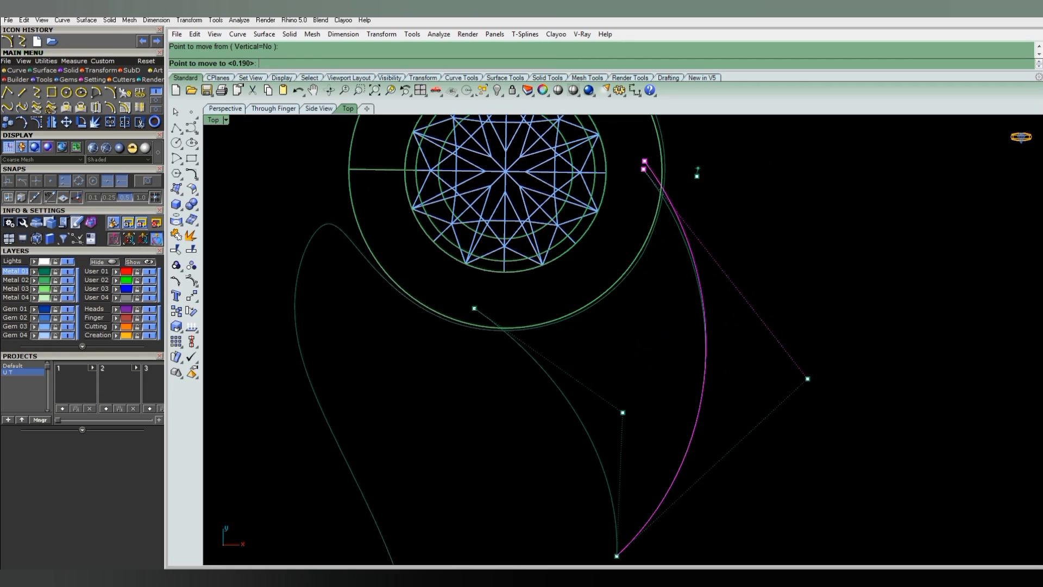
{"action": "left_click", "coordinate": [697, 173]}
{"action": "scroll", "coordinate": [712, 190], "scroll_direction": "down", "scroll_amount": 3}
{"action": "scroll", "coordinate": [717, 198], "scroll_direction": "down", "scroll_amount": 2}
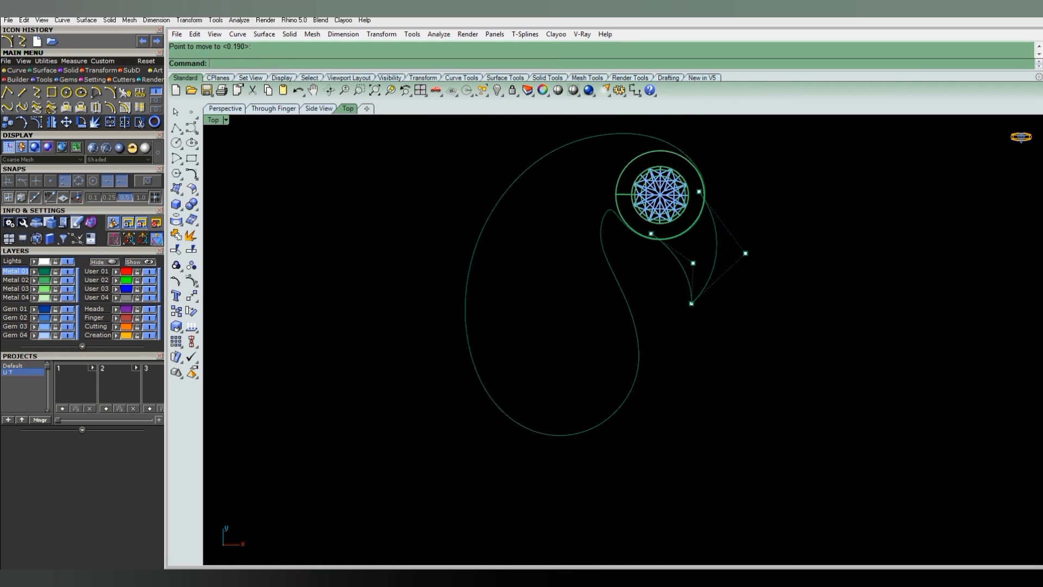
{"action": "scroll", "coordinate": [688, 207], "scroll_direction": "up", "scroll_amount": 2}
{"action": "scroll", "coordinate": [652, 272], "scroll_direction": "down", "scroll_amount": 3}
{"action": "scroll", "coordinate": [690, 304], "scroll_direction": "up", "scroll_amount": 3}
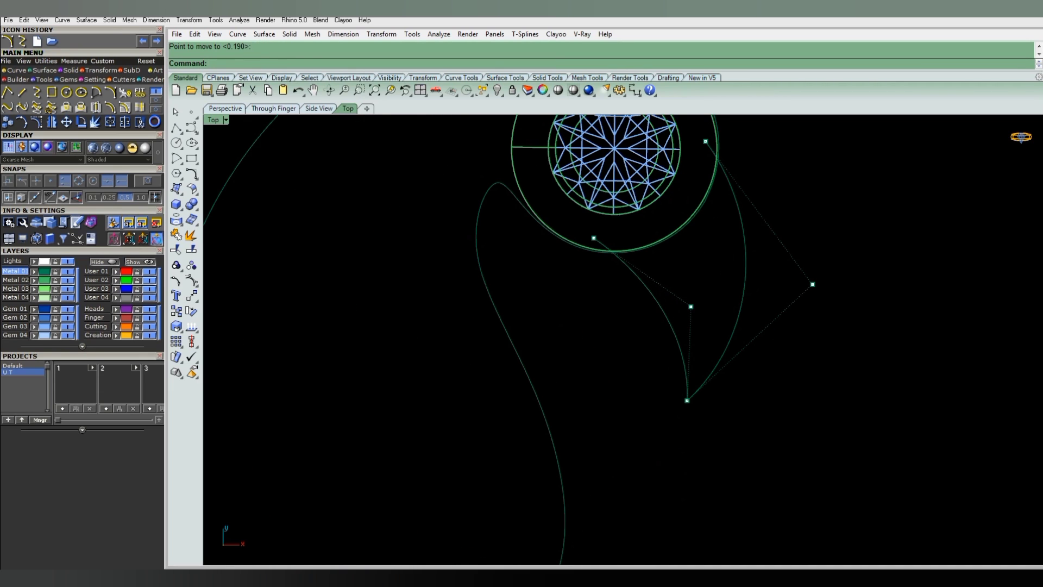
{"action": "left_click", "coordinate": [690, 307]}
{"action": "key", "text": "Return"}
{"action": "left_click", "coordinate": [690, 306]}
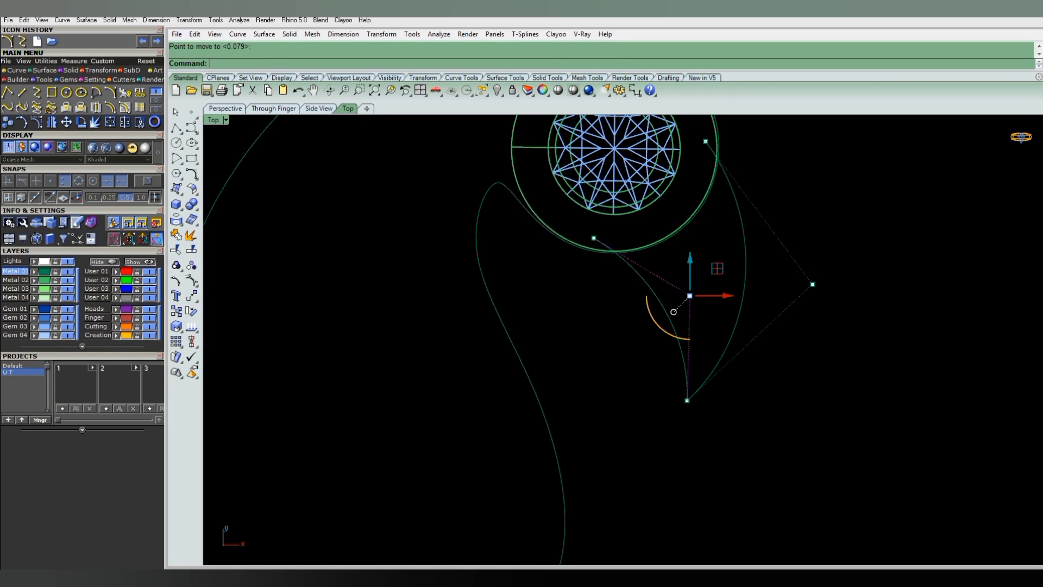
{"action": "key", "text": "Escape"}
{"action": "scroll", "coordinate": [682, 273], "scroll_direction": "down", "scroll_amount": 4}
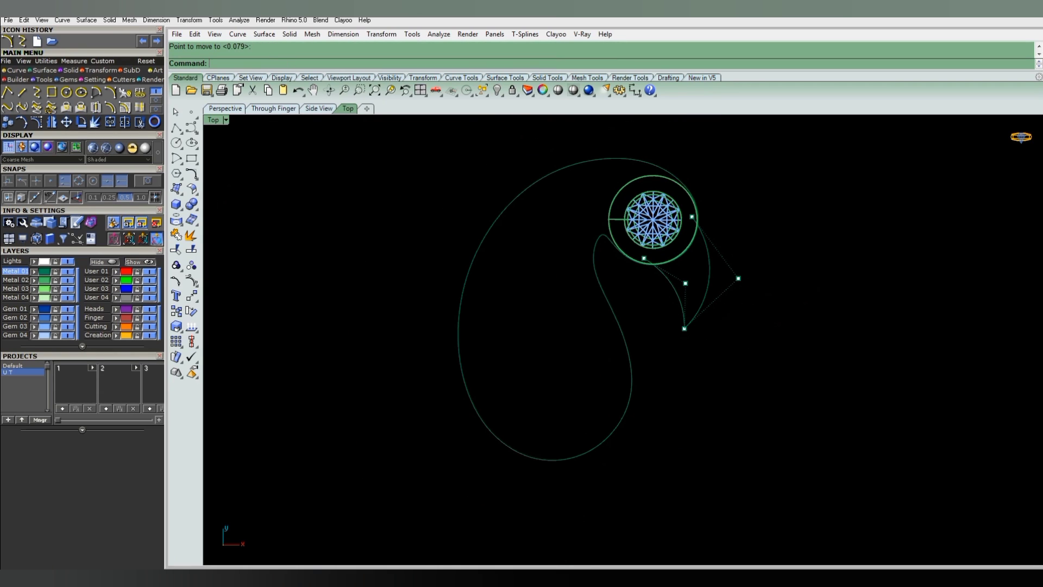
{"action": "scroll", "coordinate": [739, 278], "scroll_direction": "up", "scroll_amount": 4}
Reposition the right-hand grip of the outer arc.
{"action": "left_click_drag", "start_coordinate": [722, 252], "coordinate": [773, 312]}
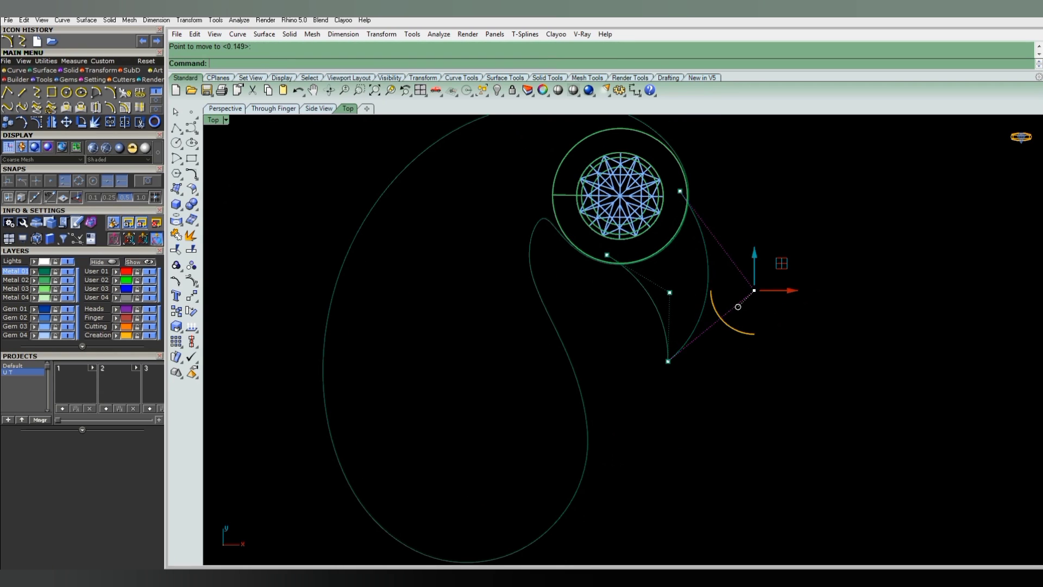
{"action": "scroll", "coordinate": [738, 306], "scroll_direction": "down", "scroll_amount": 2}
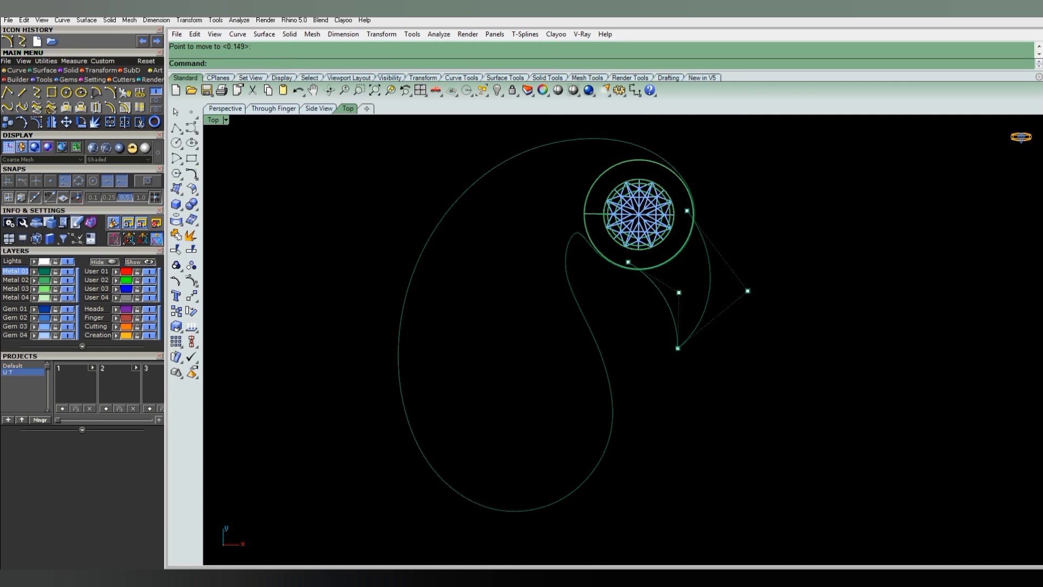
{"action": "scroll", "coordinate": [637, 286], "scroll_direction": "up", "scroll_amount": 2}
{"action": "key", "text": "Return"}
{"action": "scroll", "coordinate": [617, 275], "scroll_direction": "up", "scroll_amount": 4}
{"action": "left_click", "coordinate": [651, 275]}
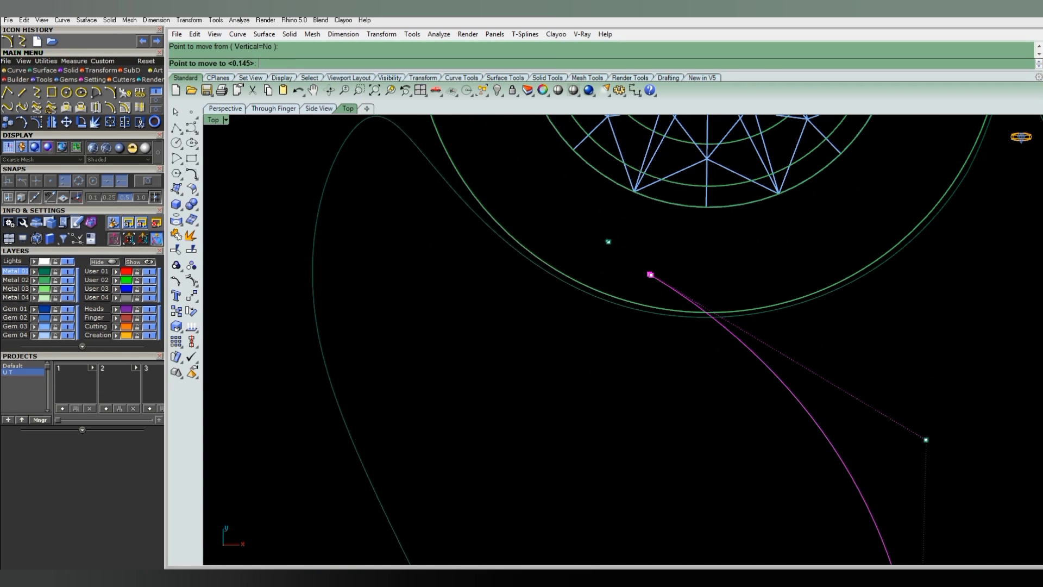
{"action": "scroll", "coordinate": [651, 274], "scroll_direction": "down", "scroll_amount": 3}
{"action": "scroll", "coordinate": [650, 275], "scroll_direction": "down", "scroll_amount": 2}
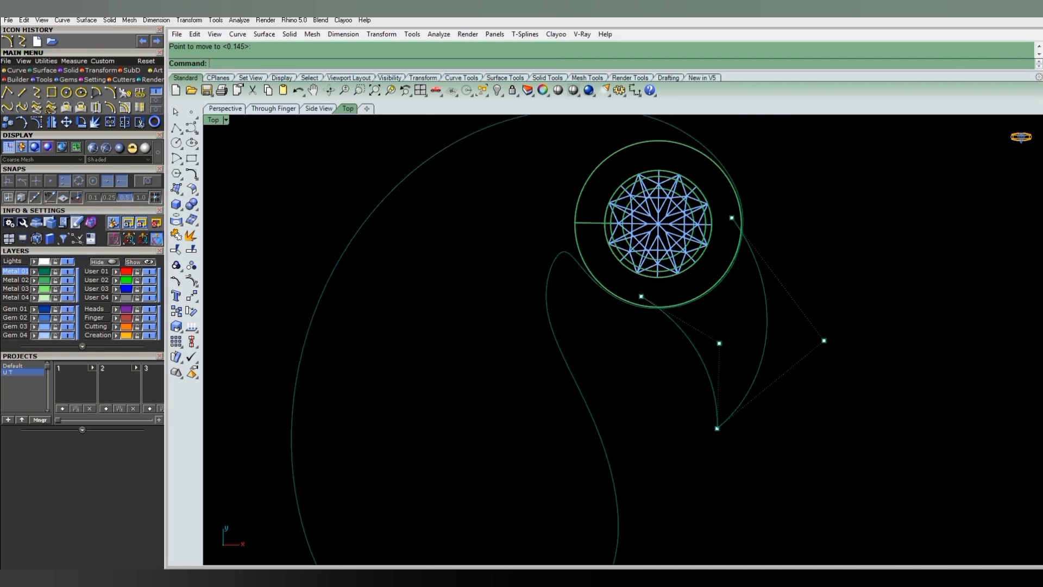
{"action": "scroll", "coordinate": [691, 281], "scroll_direction": "down", "scroll_amount": 2}
{"action": "scroll", "coordinate": [706, 304], "scroll_direction": "up", "scroll_amount": 1}
Move the hook curve's right control point and nudge the upper point toward the bezel.
{"action": "left_click_drag", "start_coordinate": [740, 291], "coordinate": [796, 361]}
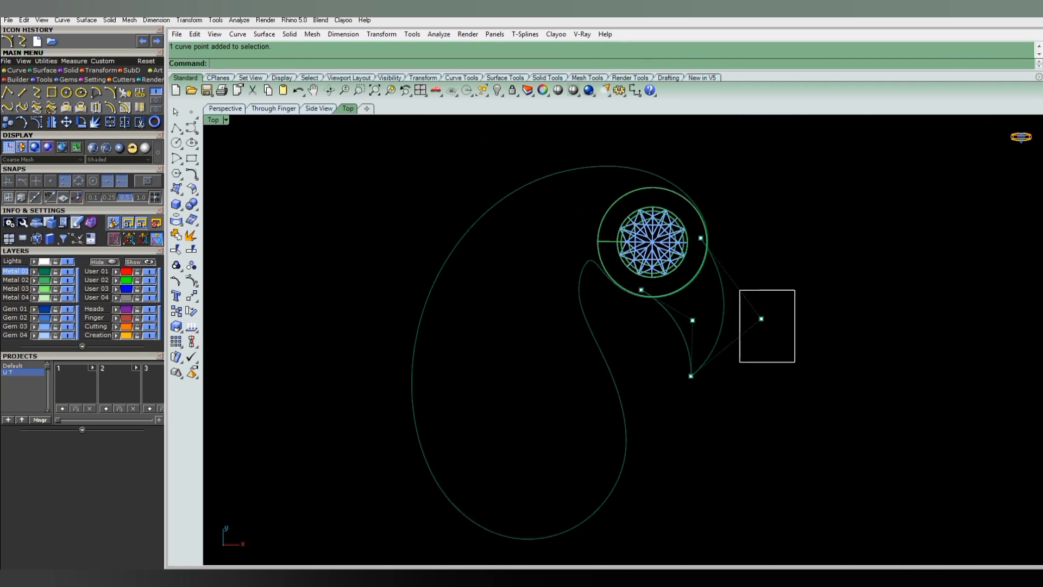
{"action": "key", "text": "Return"}
{"action": "scroll", "coordinate": [761, 326], "scroll_direction": "up", "scroll_amount": 2}
{"action": "left_click", "coordinate": [745, 284]}
{"action": "left_click", "coordinate": [780, 337]}
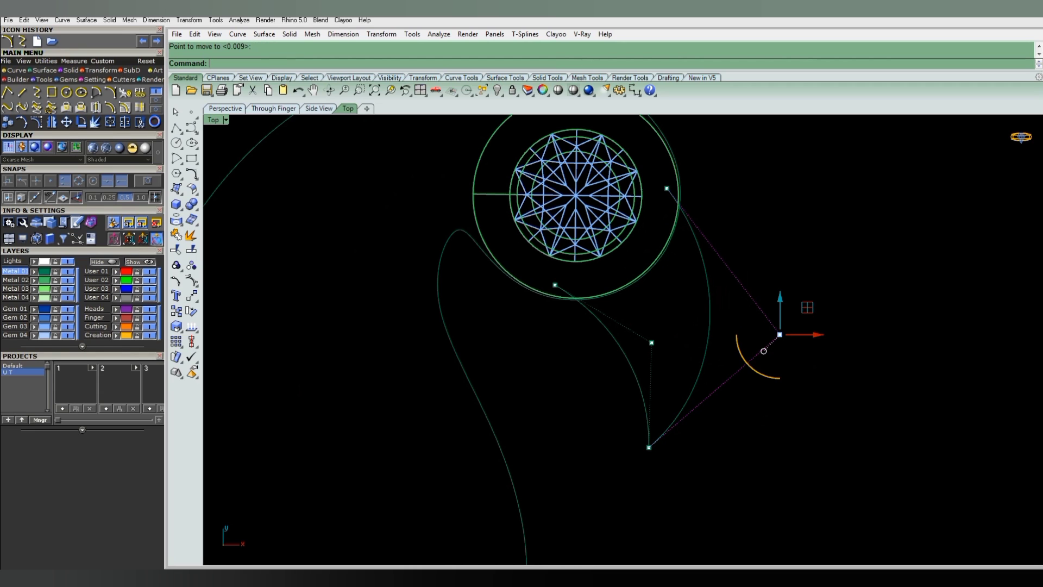
{"action": "key", "text": "Escape"}
{"action": "scroll", "coordinate": [670, 173], "scroll_direction": "up", "scroll_amount": 3}
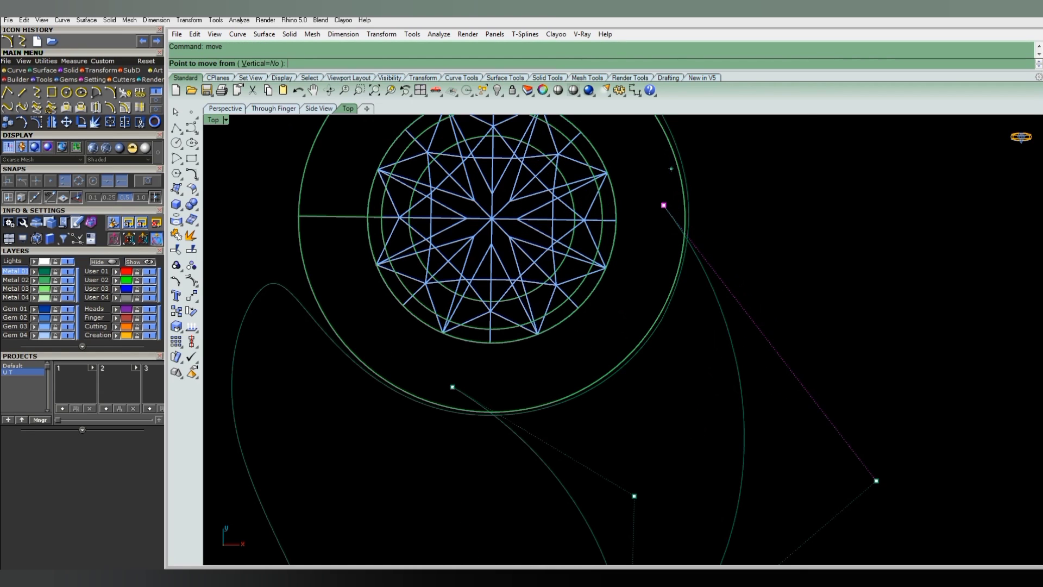
{"action": "left_click_drag", "start_coordinate": [666, 205], "coordinate": [663, 201]}
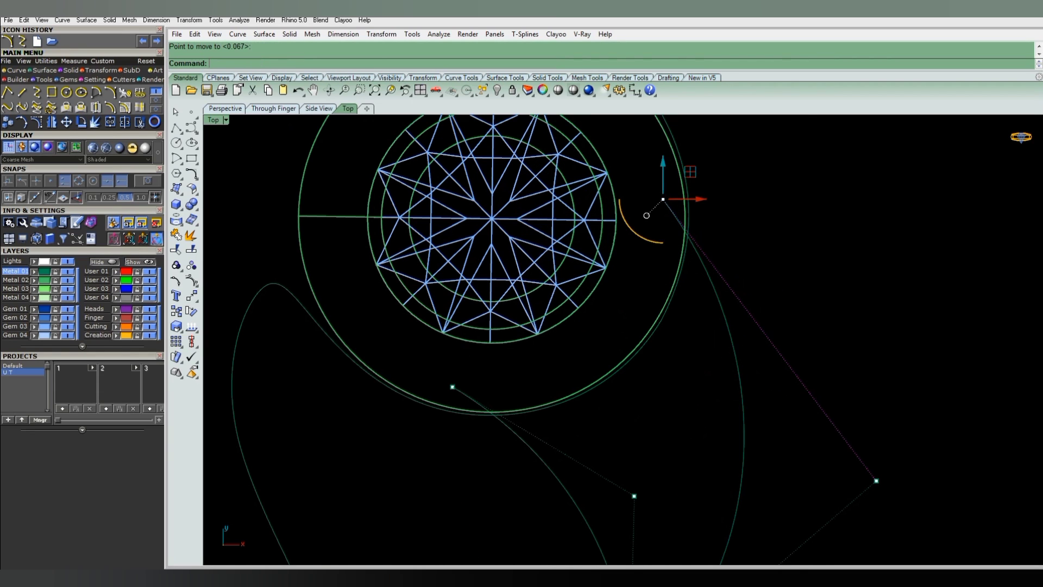
{"action": "scroll", "coordinate": [679, 218], "scroll_direction": "down", "scroll_amount": 3}
{"action": "scroll", "coordinate": [679, 217], "scroll_direction": "down", "scroll_amount": 4}
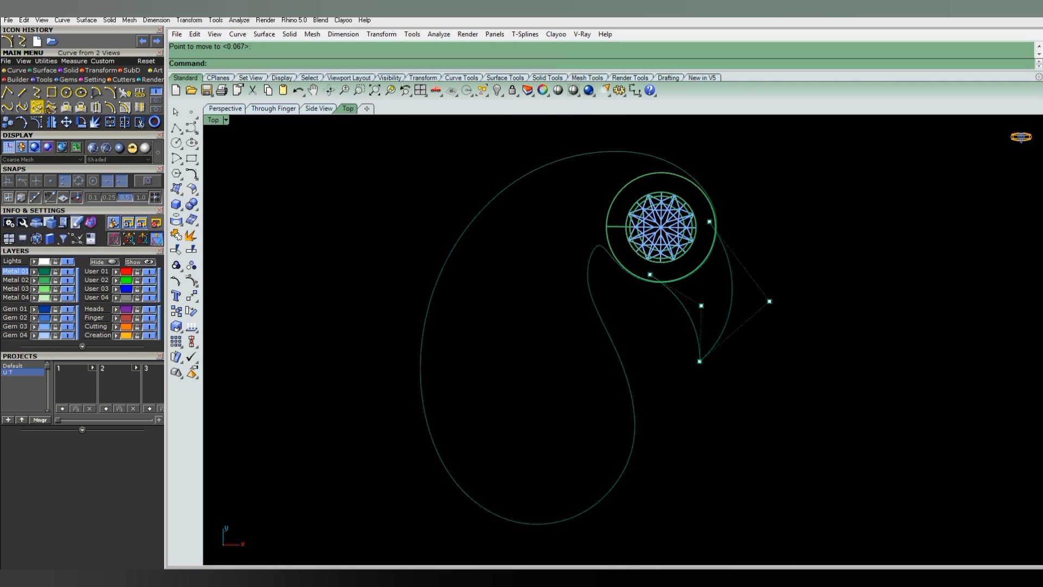
Draw an interpolated curve from the hook's tip to the bezel circle.
{"action": "left_click", "coordinate": [36, 93]}
{"action": "scroll", "coordinate": [649, 275], "scroll_direction": "up", "scroll_amount": 3}
{"action": "left_click", "coordinate": [647, 274]}
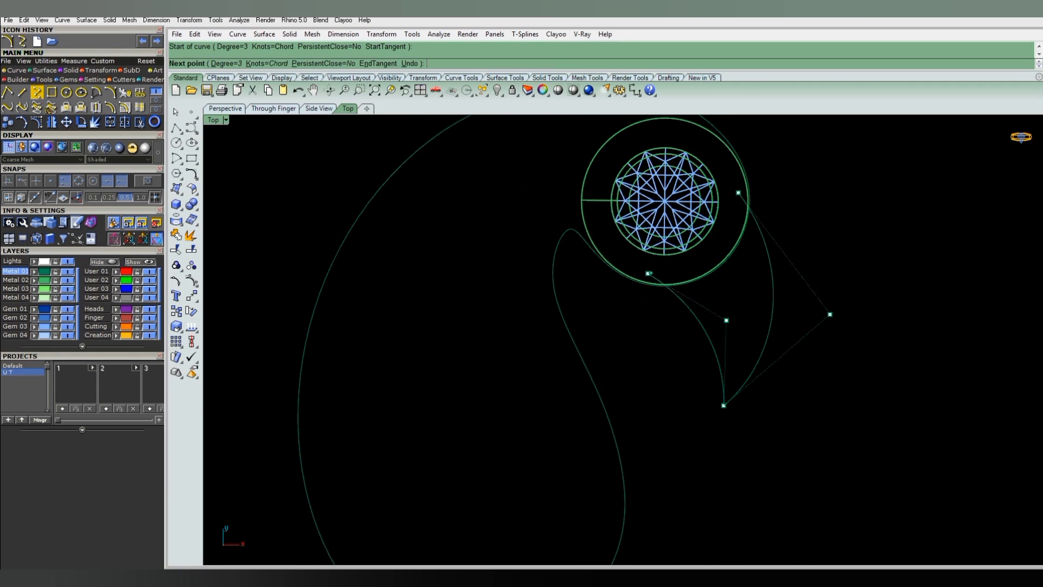
{"action": "left_click", "coordinate": [738, 193]}
{"action": "key", "text": "Return"}
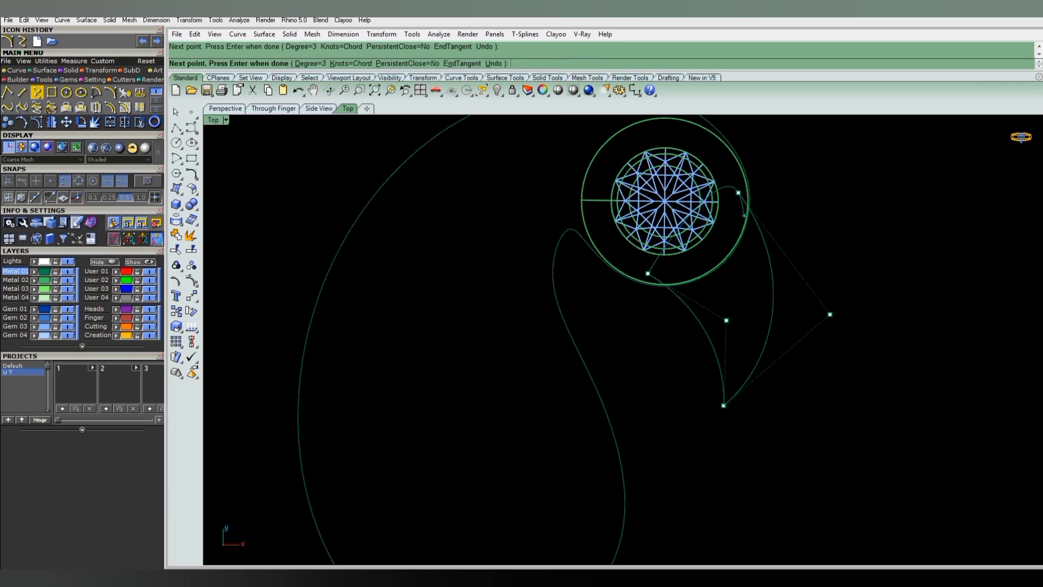
Show the new curve's control points and select two of them.
{"action": "left_click_drag", "start_coordinate": [628, 307], "coordinate": [779, 180]}
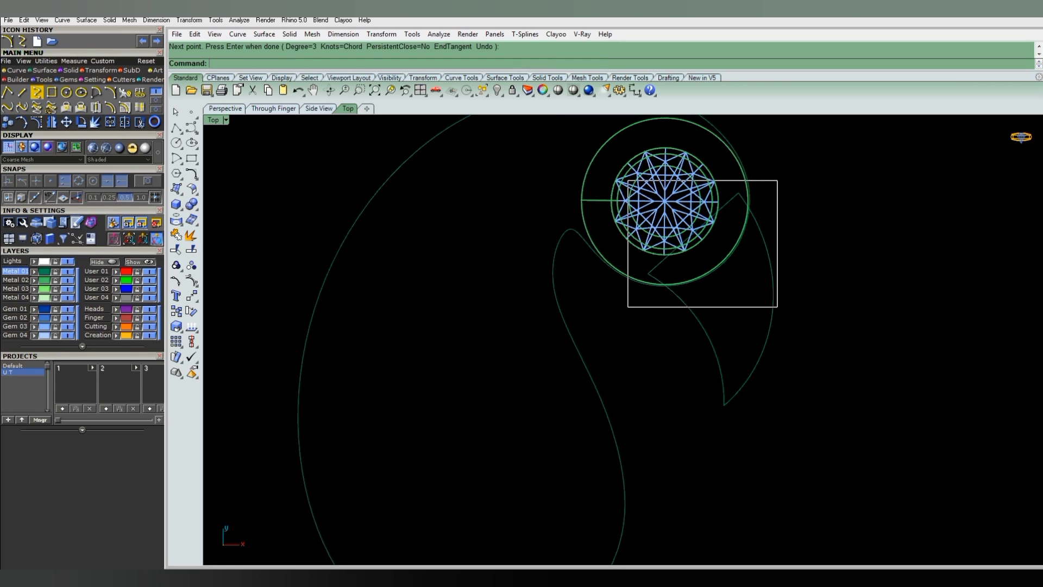
{"action": "key", "text": "F10"}
{"action": "scroll", "coordinate": [695, 245], "scroll_direction": "up", "scroll_amount": 2}
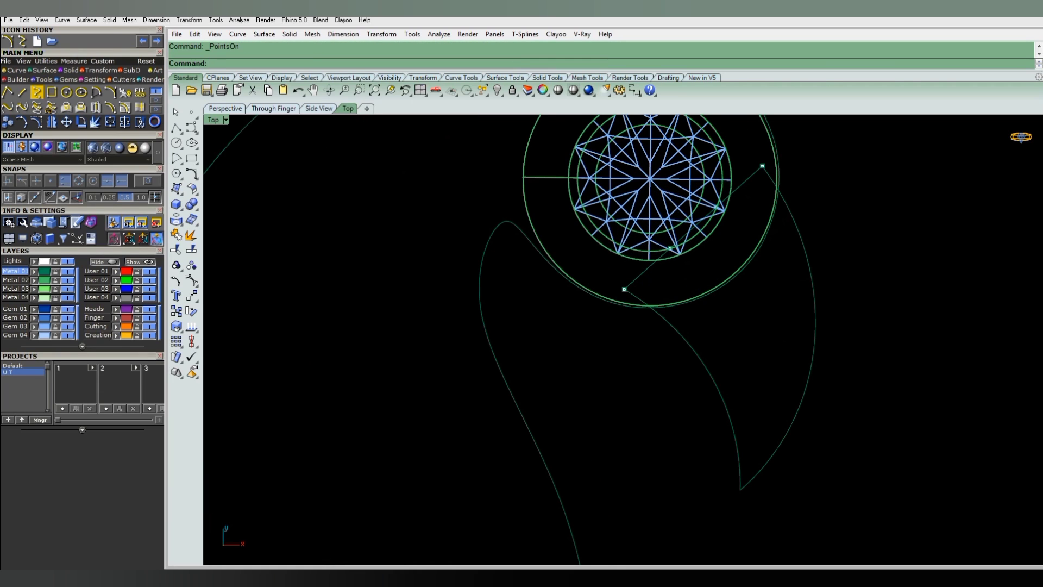
{"action": "left_click_drag", "start_coordinate": [738, 274], "coordinate": [656, 196]}
{"action": "scroll", "coordinate": [674, 302], "scroll_direction": "down", "scroll_amount": 2}
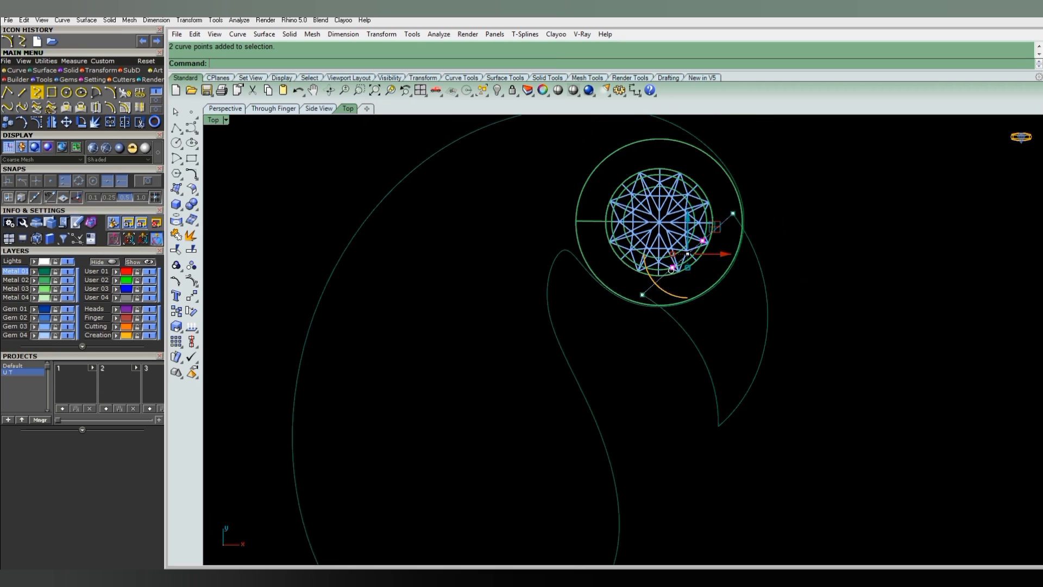
{"action": "scroll", "coordinate": [671, 270], "scroll_direction": "down", "scroll_amount": 2}
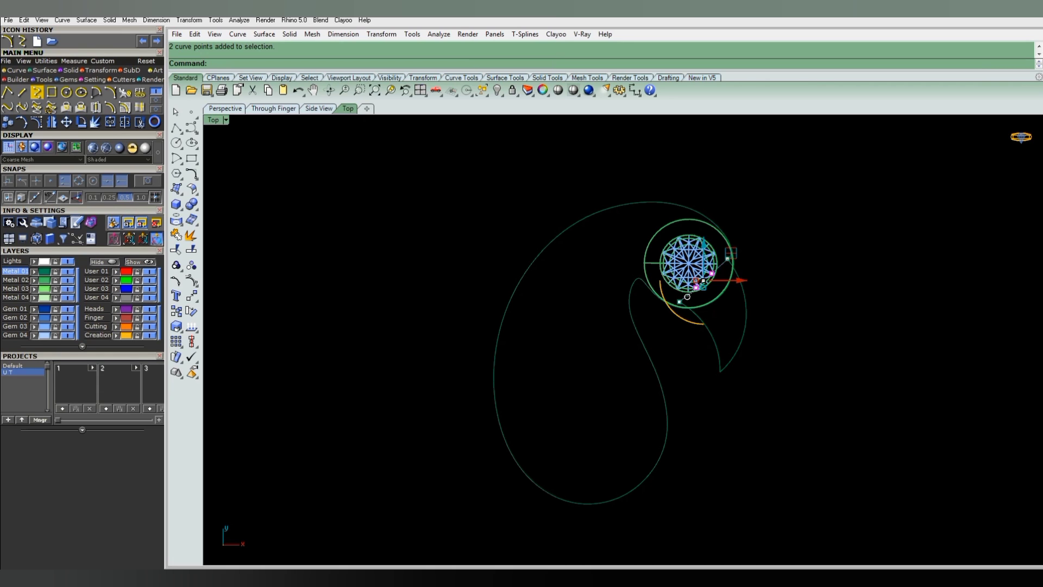
{"action": "scroll", "coordinate": [708, 241], "scroll_direction": "up", "scroll_amount": 1}
{"action": "scroll", "coordinate": [708, 241], "scroll_direction": "up", "scroll_amount": 1}
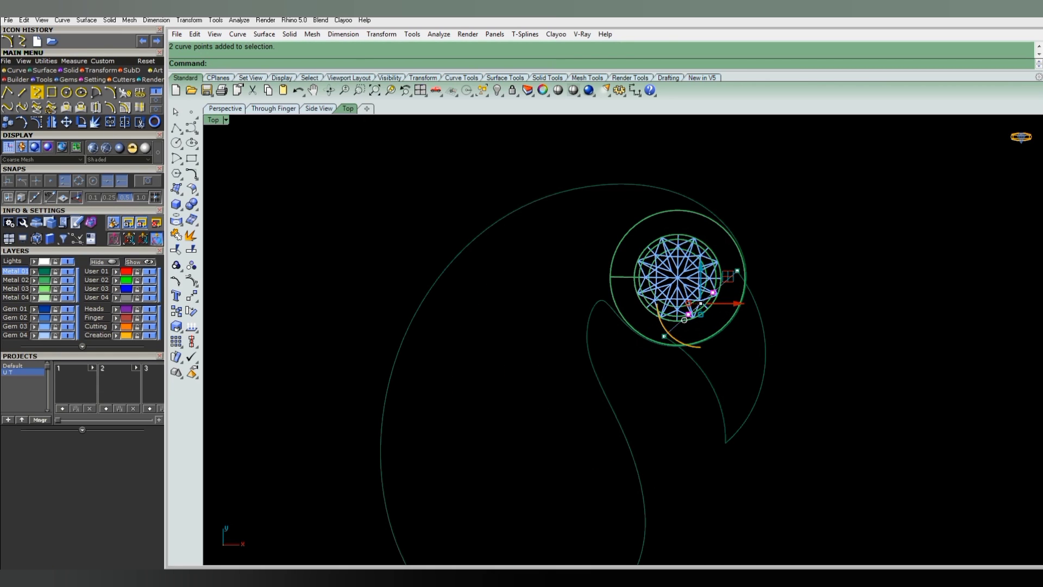
{"action": "scroll", "coordinate": [679, 277], "scroll_direction": "down", "scroll_amount": 1}
{"action": "scroll", "coordinate": [679, 277], "scroll_direction": "up", "scroll_amount": 1}
Lift the selected curve points upward with the gumball and check their height in 3D.
{"action": "right_click_drag", "start_coordinate": [679, 277], "coordinate": [679, 326], "text": "ctrl+shift"}
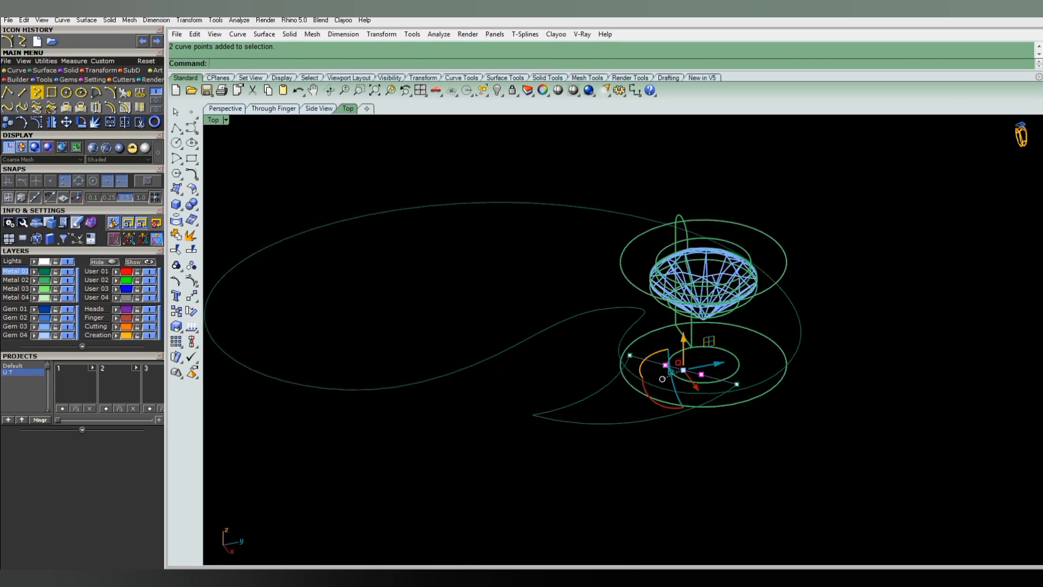
{"action": "scroll", "coordinate": [712, 383], "scroll_direction": "up", "scroll_amount": 1}
{"action": "mouse_move", "coordinate": [657, 340]}
{"action": "left_mouse_down"}
{"action": "mouse_move", "coordinate": [658, 301]}
{"action": "mouse_move", "coordinate": [657, 318]}
{"action": "left_mouse_up"}
{"action": "mouse_move", "coordinate": [663, 326]}
{"action": "right_mouse_down", "text": "ctrl+shift"}
{"action": "mouse_move", "coordinate": [652, 325]}
{"action": "mouse_move", "coordinate": [663, 348]}
{"action": "right_mouse_up", "text": "ctrl+shift"}
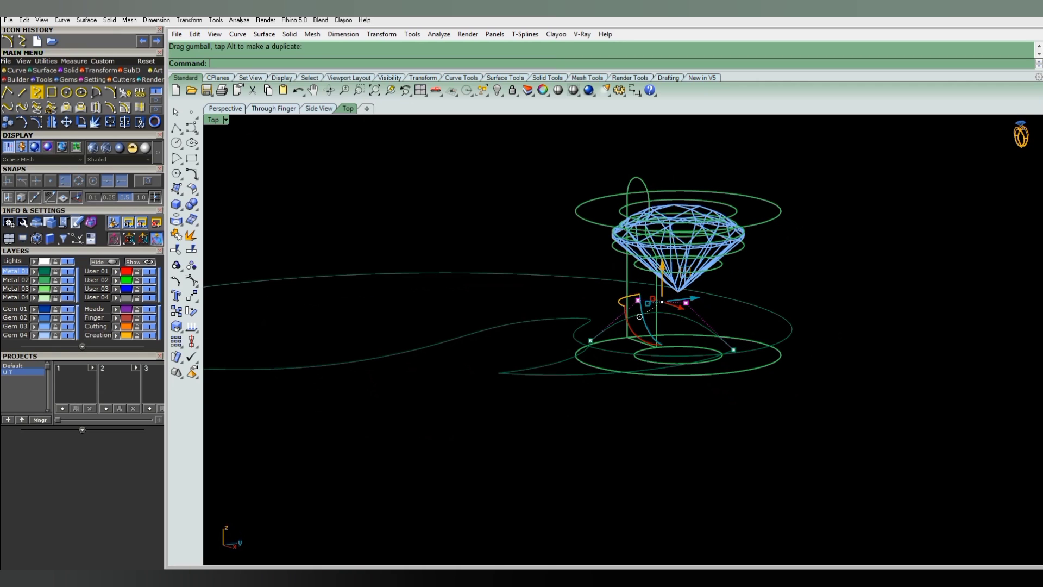
{"action": "left_click_drag", "start_coordinate": [673, 302], "coordinate": [674, 302]}
{"action": "right_click_drag", "start_coordinate": [674, 302], "coordinate": [676, 255], "text": "ctrl+shift"}
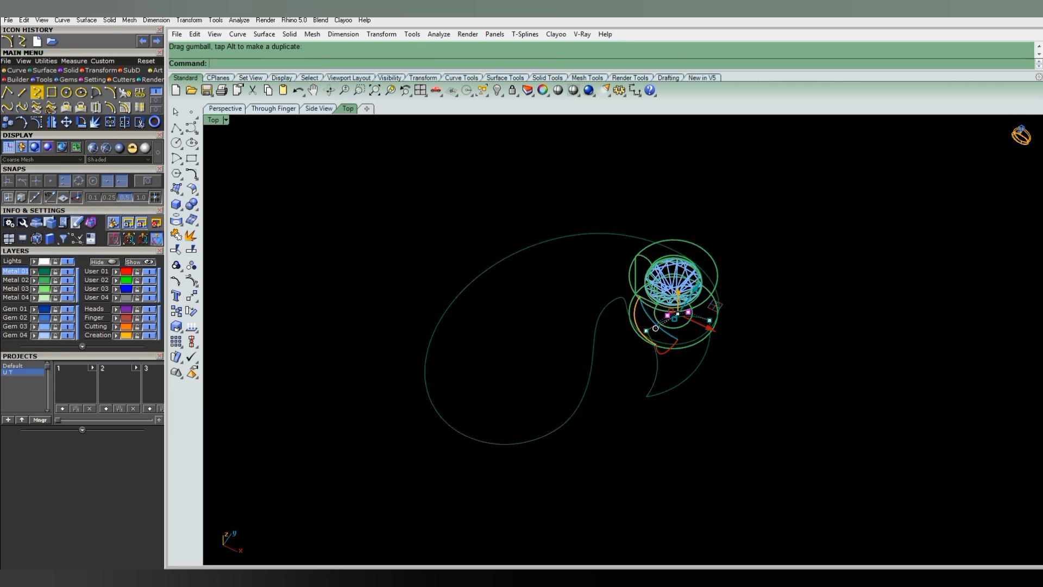
Switch to Shaded display, return to the top plan view, and select the paisley outline.
{"action": "left_click", "coordinate": [573, 91]}
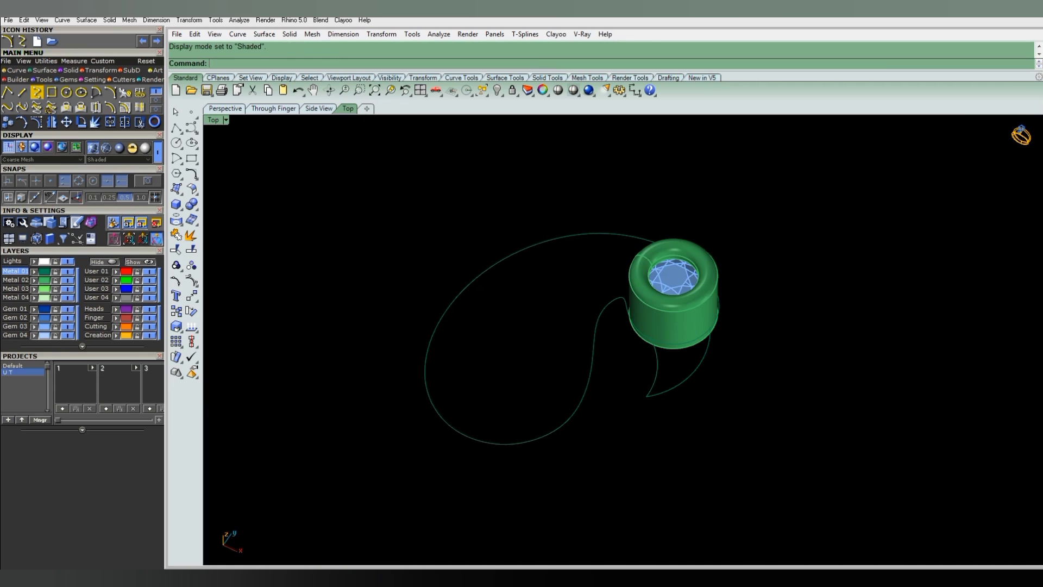
{"action": "right_click_drag", "start_coordinate": [673, 302], "coordinate": [673, 288], "text": "ctrl+shift"}
{"action": "left_click", "coordinate": [670, 293]}
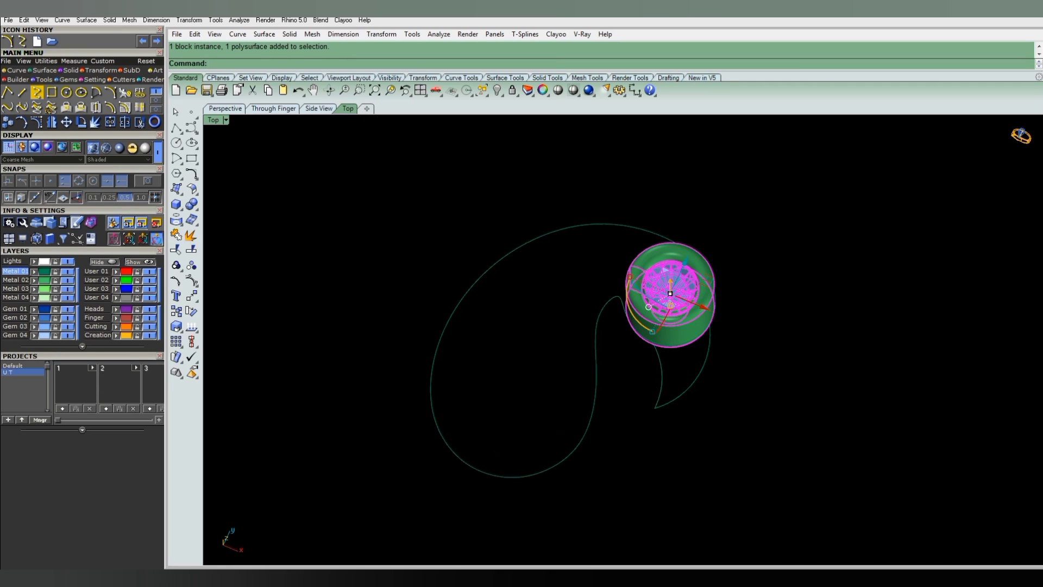
{"action": "type", "text": "t"}
{"action": "key", "text": "Return"}
{"action": "left_click", "coordinate": [632, 370]}
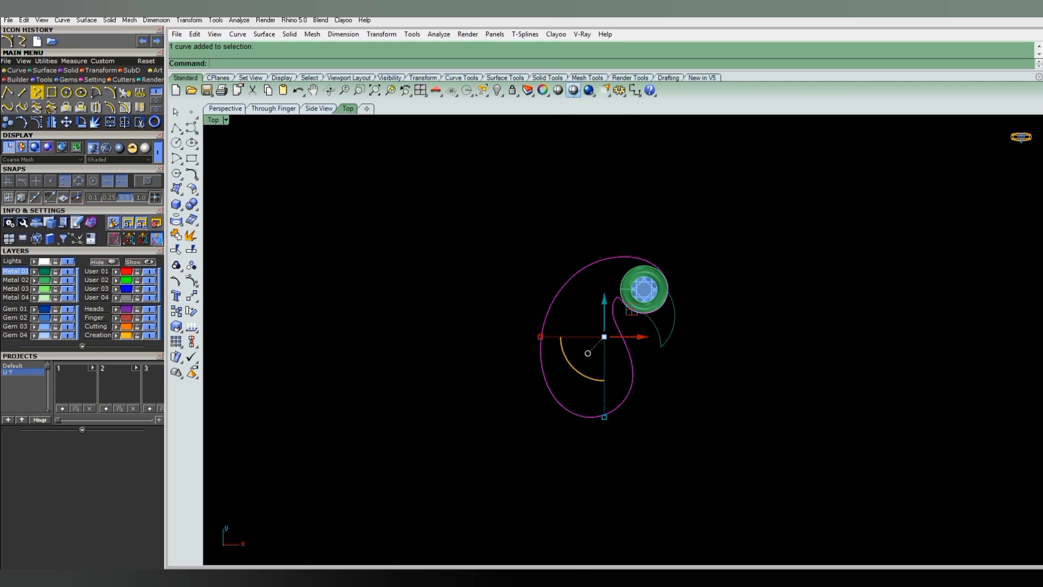
In Wireframe, split the paisley outline at the bezel junction and at its bottom point.
{"action": "left_click", "coordinate": [573, 91]}
{"action": "scroll", "coordinate": [666, 336], "scroll_direction": "up", "scroll_amount": 3}
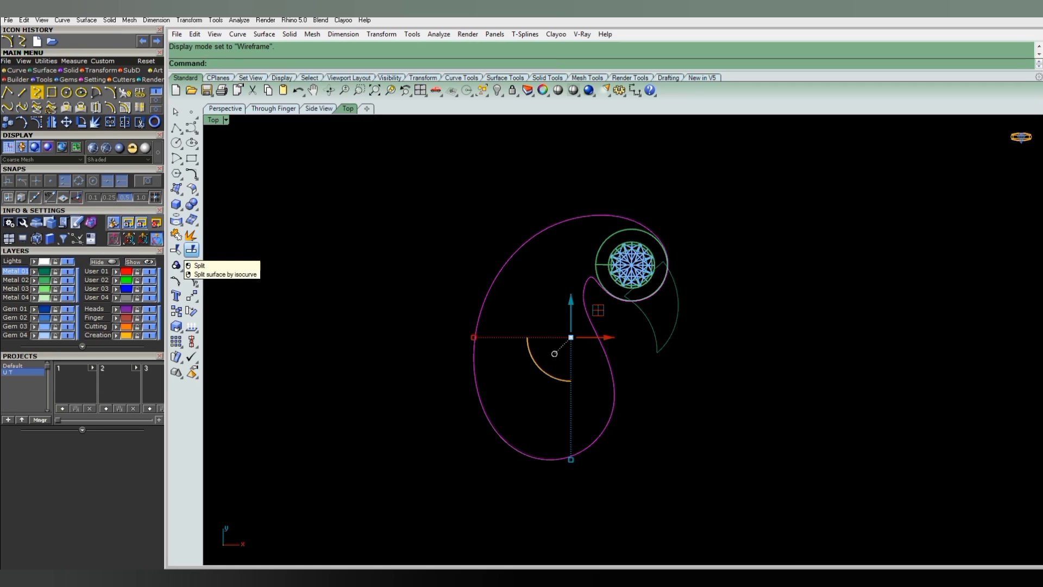
{"action": "left_click", "coordinate": [191, 249]}
{"action": "left_click", "coordinate": [258, 63]}
{"action": "scroll", "coordinate": [682, 297], "scroll_direction": "up", "scroll_amount": 4}
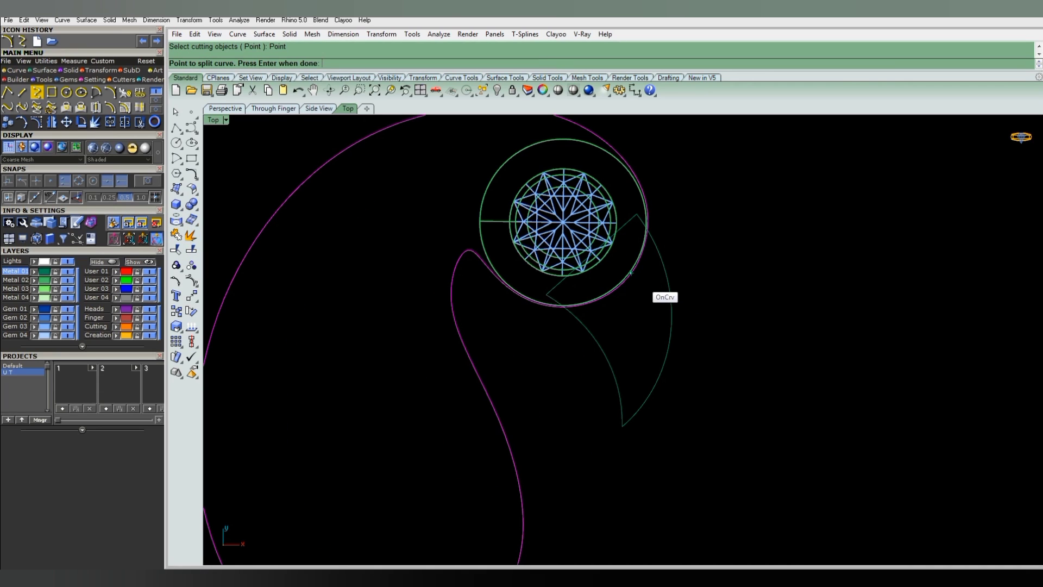
{"action": "left_click", "coordinate": [630, 273]}
{"action": "scroll", "coordinate": [630, 273], "scroll_direction": "down", "scroll_amount": 4}
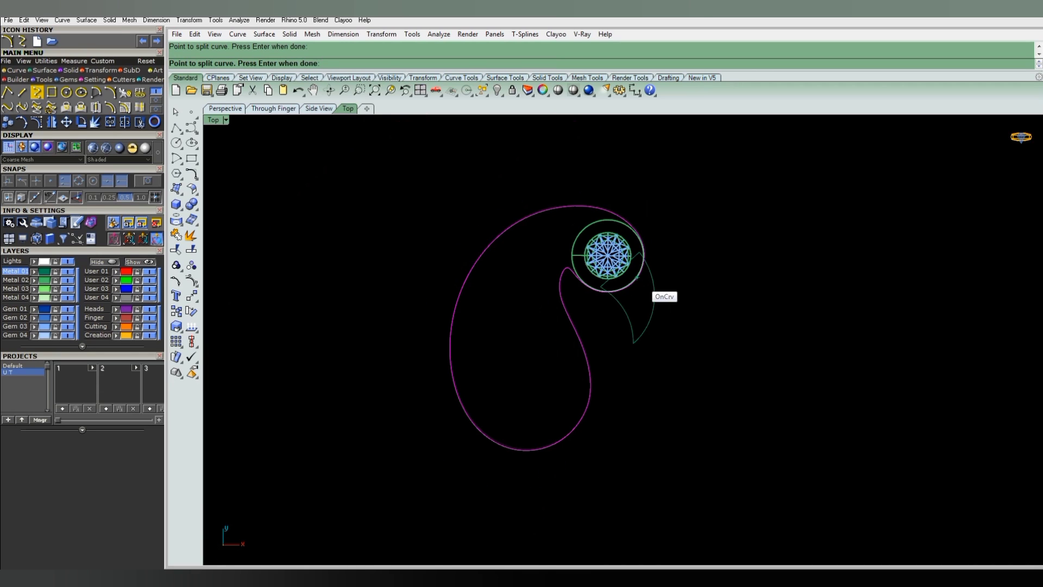
{"action": "scroll", "coordinate": [526, 449], "scroll_direction": "up", "scroll_amount": 2}
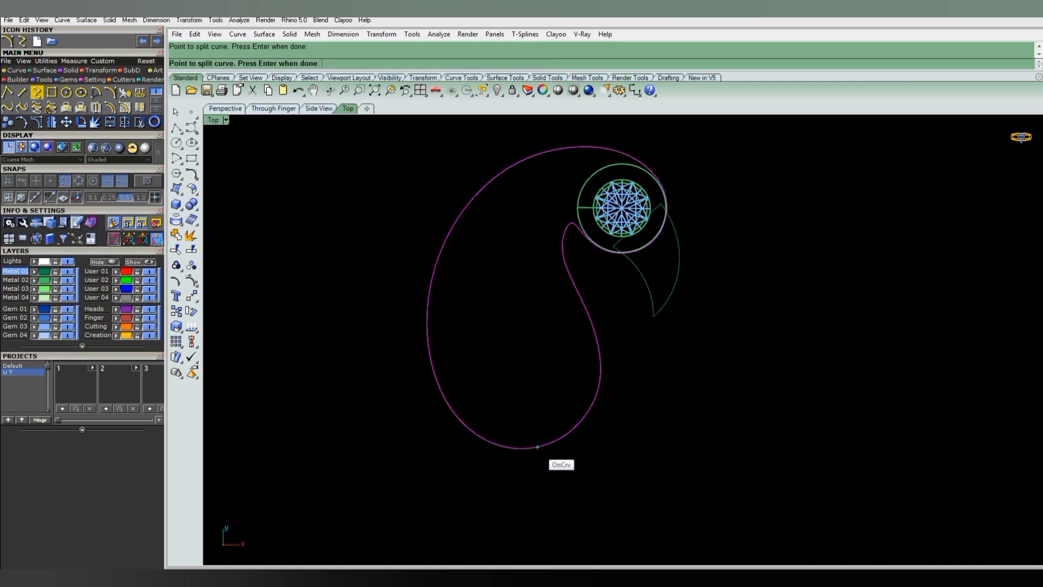
{"action": "left_click", "coordinate": [546, 448]}
{"action": "key", "text": "Return"}
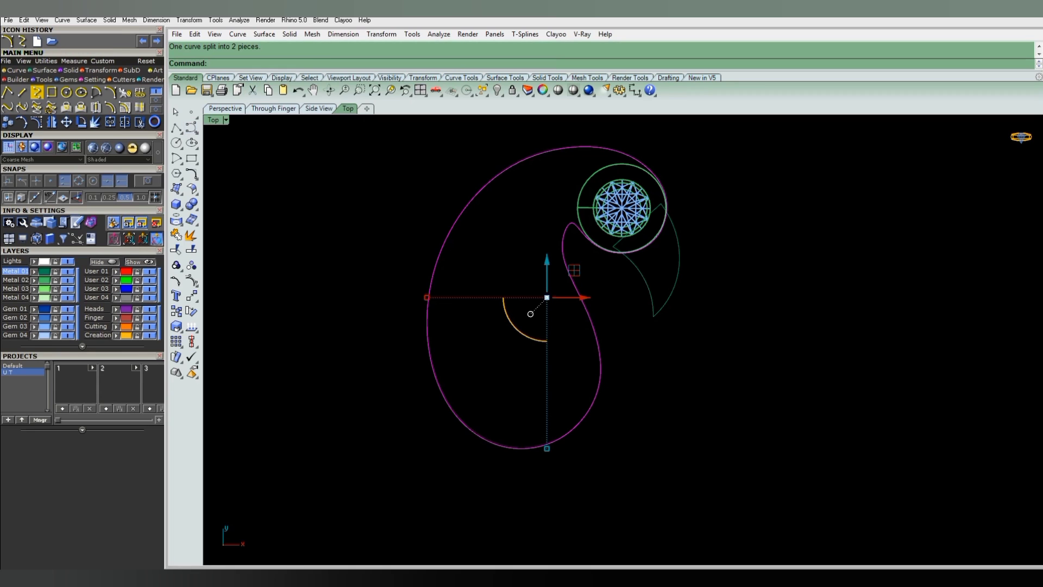
{"action": "key", "text": "F7"}
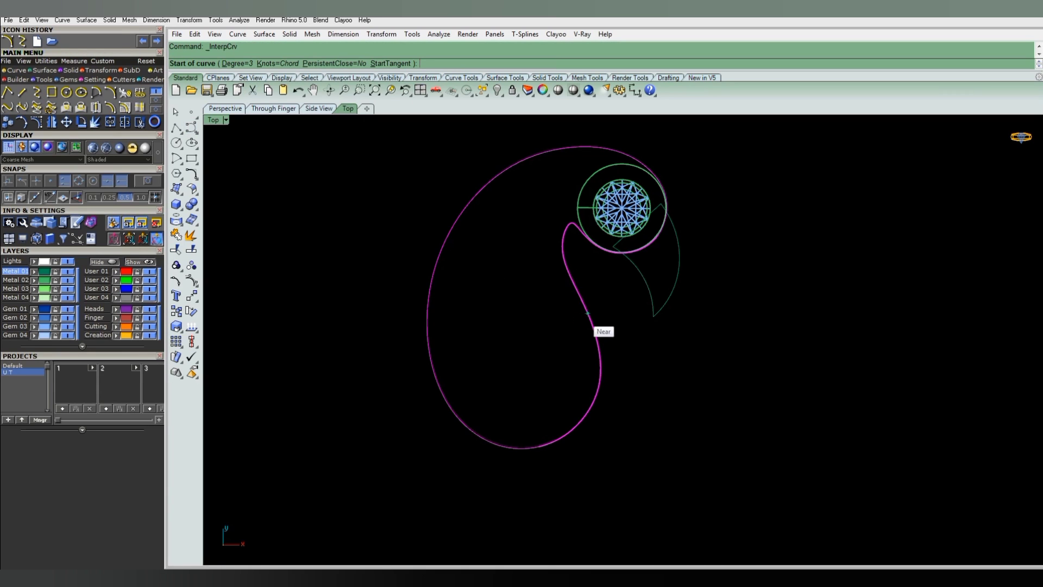
Draw a straight cross curve from the inner S-bend to the paisley's outer left edge, then select it.
{"action": "left_click", "coordinate": [587, 313]}
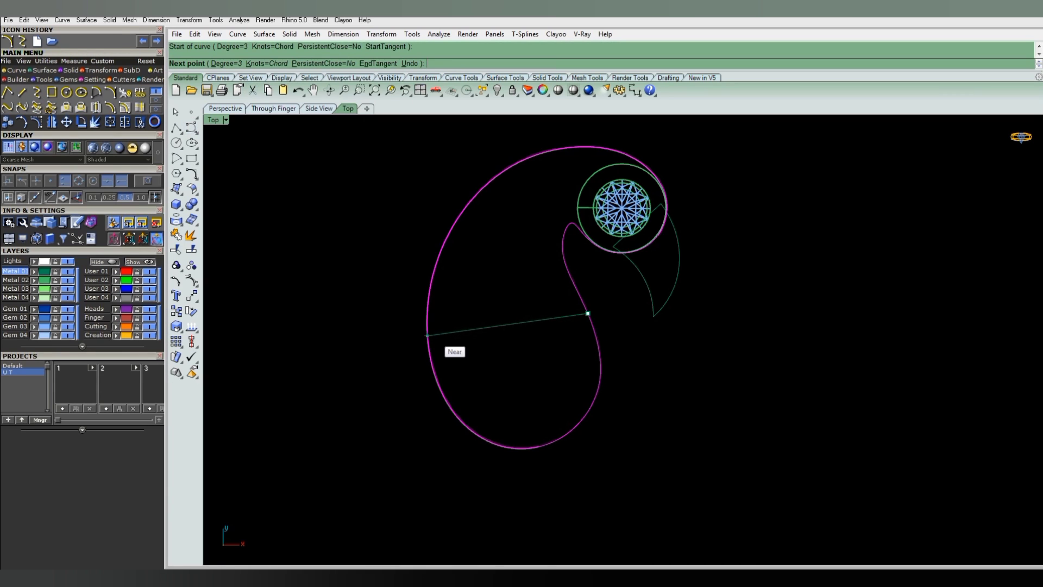
{"action": "left_click", "coordinate": [427, 335]}
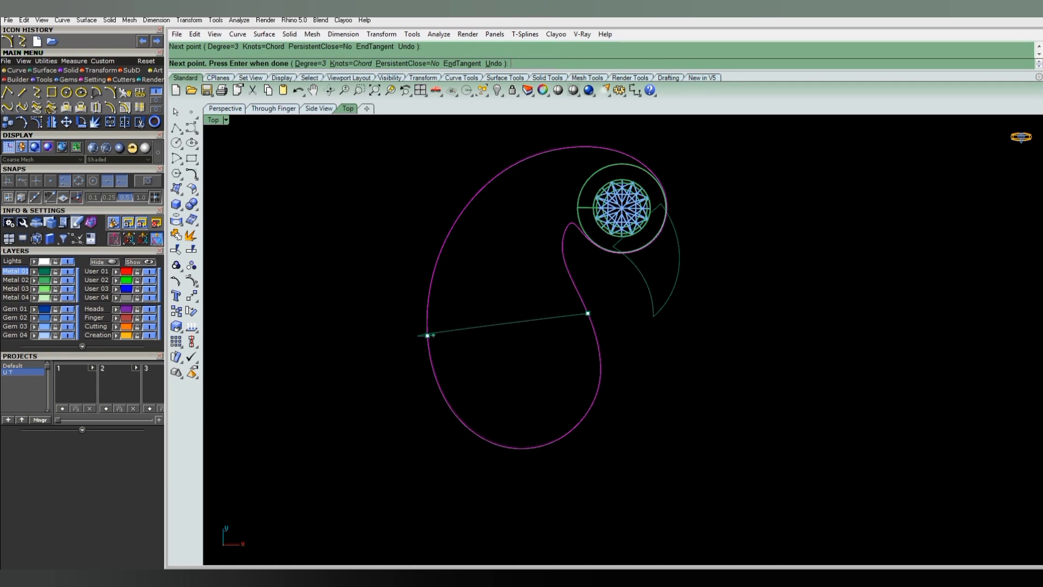
{"action": "key", "text": "Return"}
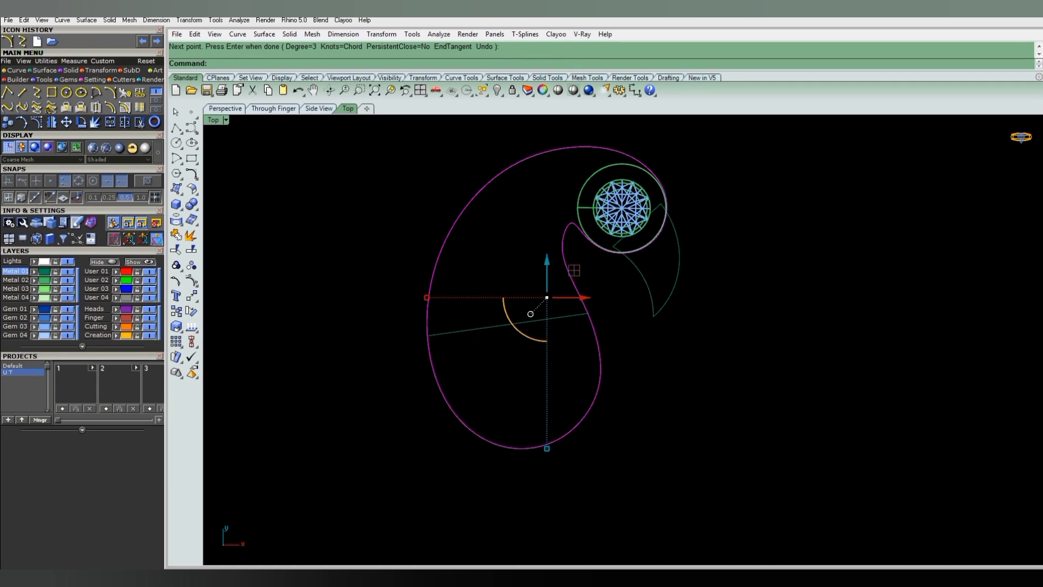
{"action": "key", "text": "Escape"}
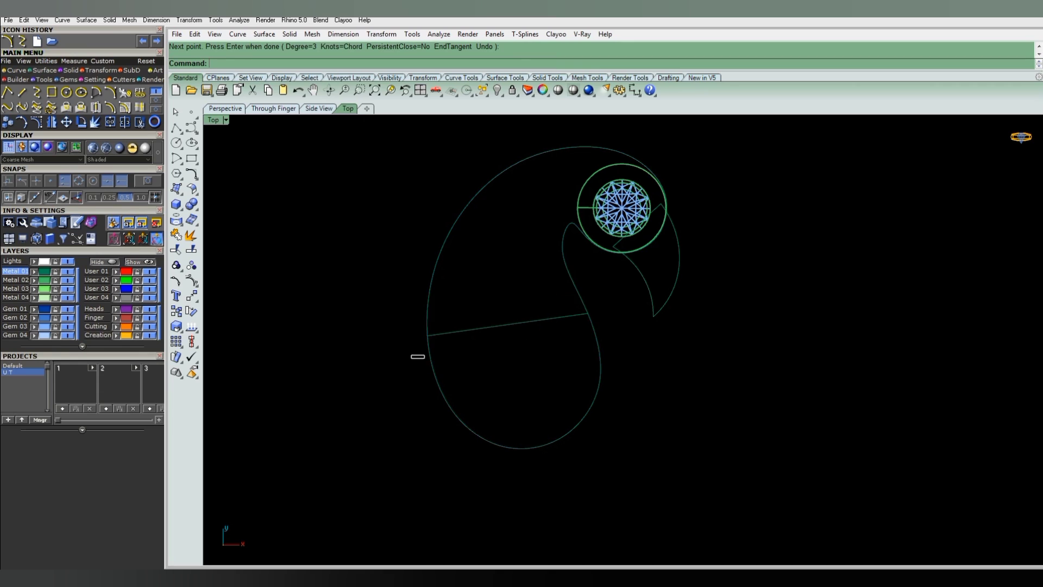
{"action": "left_click", "coordinate": [435, 334]}
Arch the cross curve by raising its two middle control points, then return to Top view.
{"action": "key", "text": "Down"}
{"action": "key", "text": "Down"}
{"action": "key", "text": "Down"}
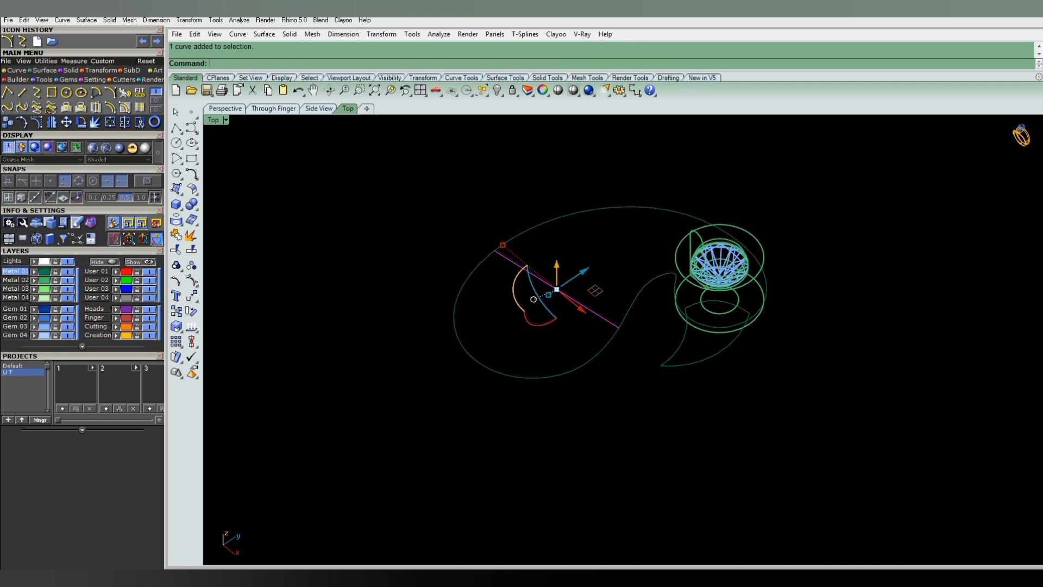
{"action": "key", "text": "Down"}
{"action": "key", "text": "Down"}
{"action": "key", "text": "Down"}
{"action": "key", "text": "F10"}
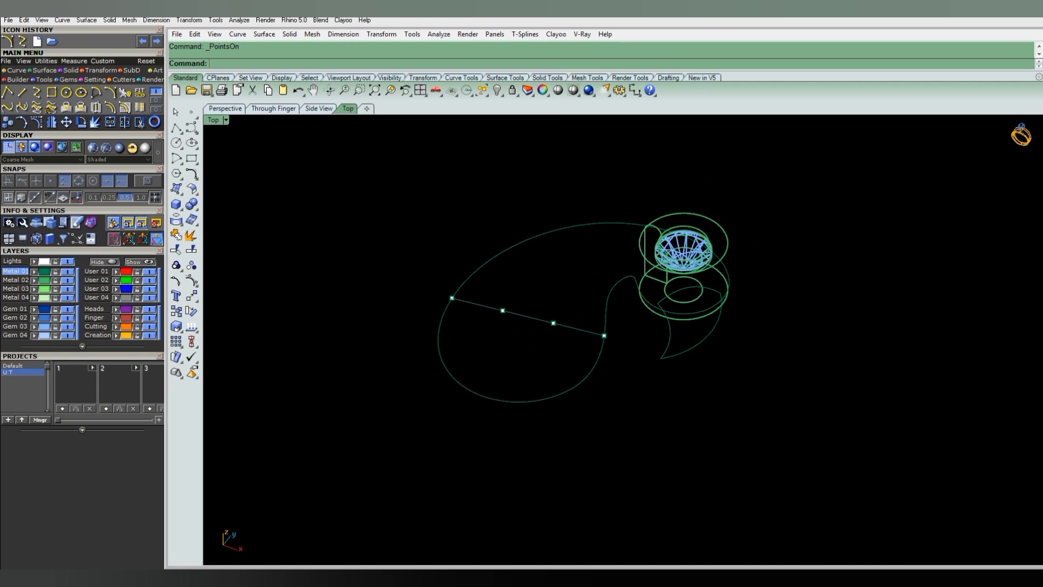
{"action": "scroll", "coordinate": [497, 299], "scroll_direction": "up", "scroll_amount": 3}
{"action": "mouse_move", "coordinate": [477, 291]}
{"action": "left_mouse_down"}
{"action": "mouse_move", "coordinate": [592, 342]}
{"action": "mouse_move", "coordinate": [562, 258]}
{"action": "left_mouse_up"}
{"action": "key", "text": "Down"}
{"action": "key", "text": "Down"}
{"action": "key", "text": "Down"}
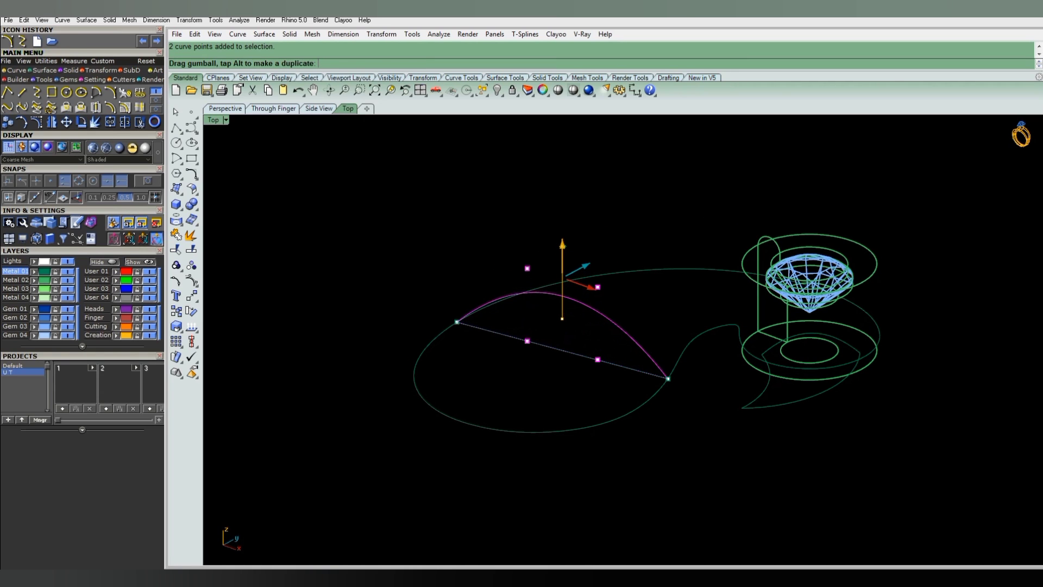
{"action": "key", "text": "Down"}
{"action": "key", "text": "Down"}
{"action": "key", "text": "Down"}
{"action": "key", "text": "Down"}
{"action": "key", "text": "Down"}
{"action": "key", "text": "Down"}
{"action": "key", "text": "Up"}
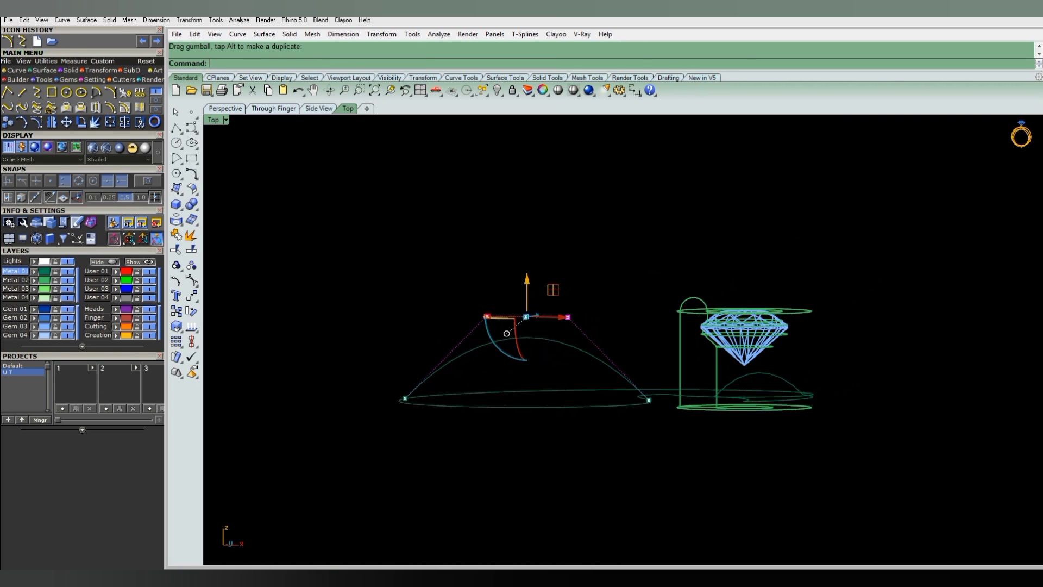
{"action": "key", "text": "Up"}
{"action": "key", "text": "Up"}
{"action": "key", "text": "Up"}
{"action": "key", "text": "Up"}
{"action": "key", "text": "Up"}
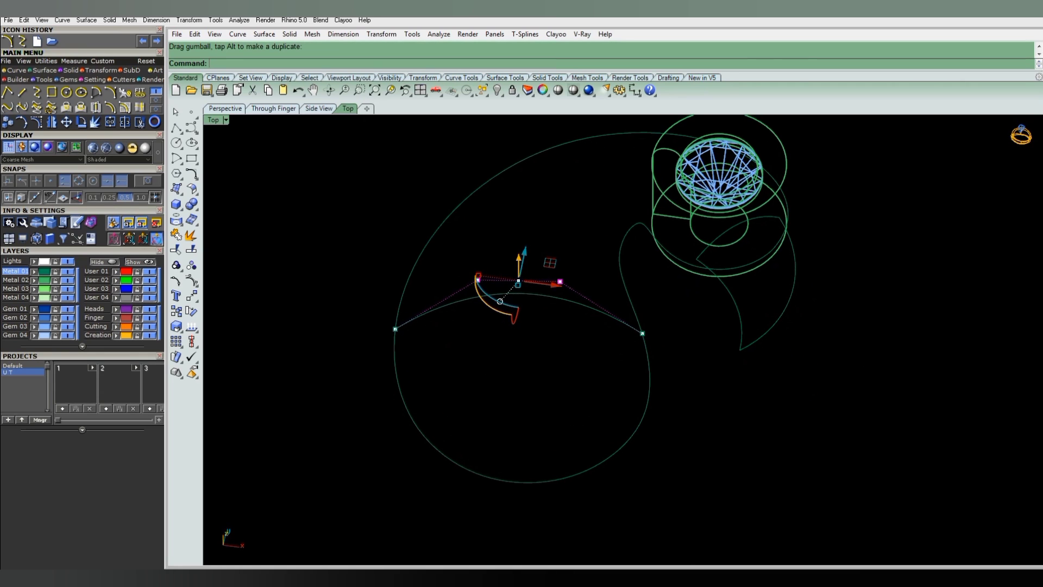
{"action": "key", "text": "ctrl+F1"}
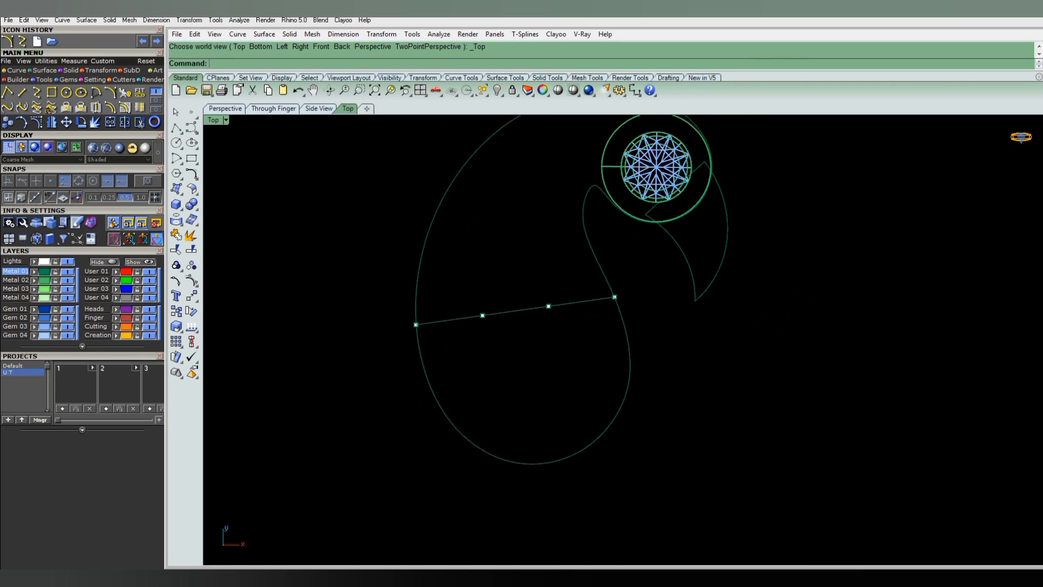
{"action": "scroll", "coordinate": [553, 312], "scroll_direction": "up", "scroll_amount": 5}
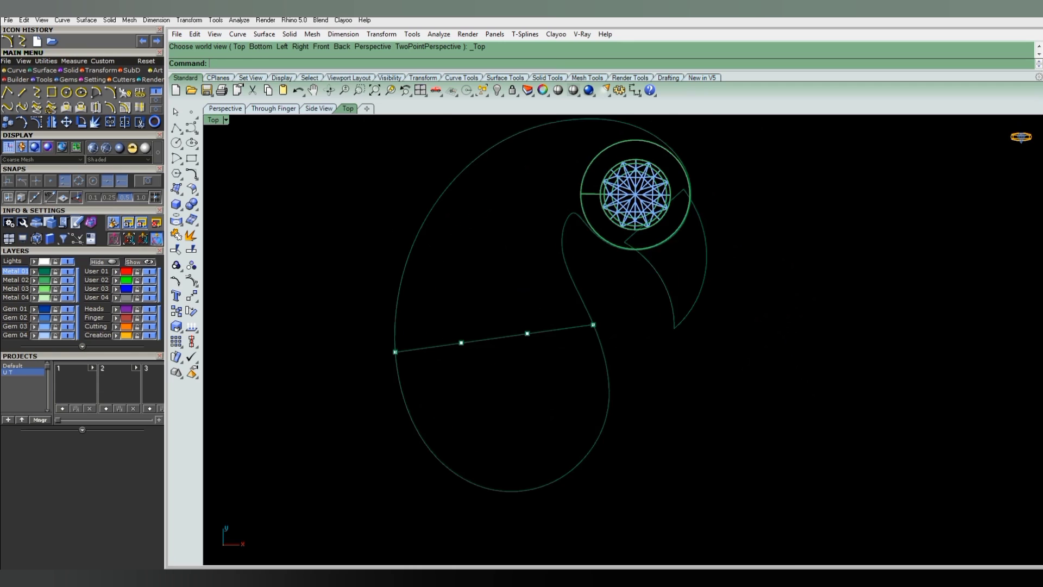
Move the first two inner control points of the arched line along it.
{"action": "left_click", "coordinate": [530, 335]}
{"action": "type", "text": "move"}
{"action": "key", "text": "Return"}
{"action": "scroll", "coordinate": [561, 347], "scroll_direction": "up", "scroll_amount": 3}
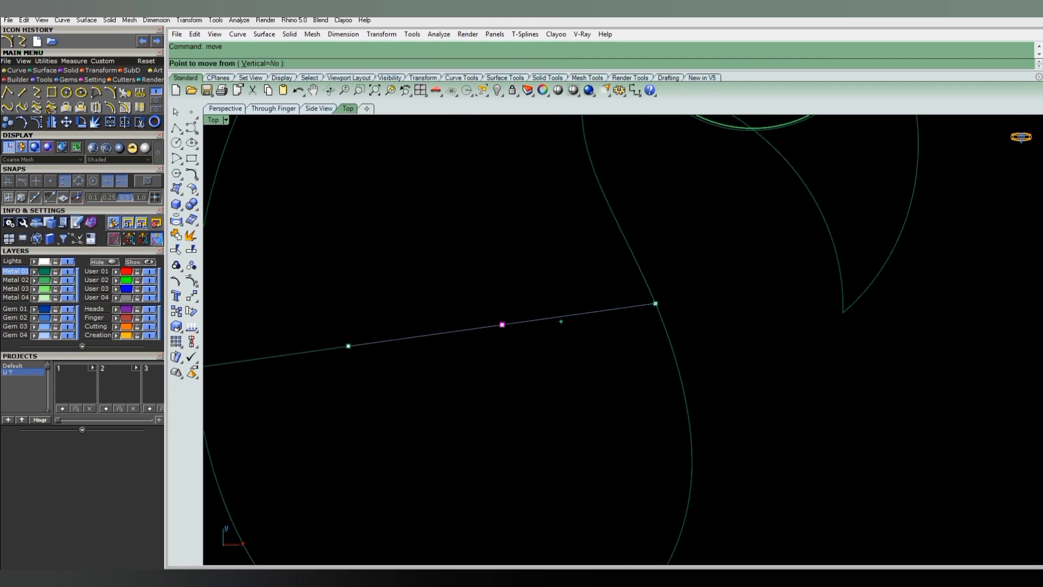
{"action": "left_click", "coordinate": [566, 344]}
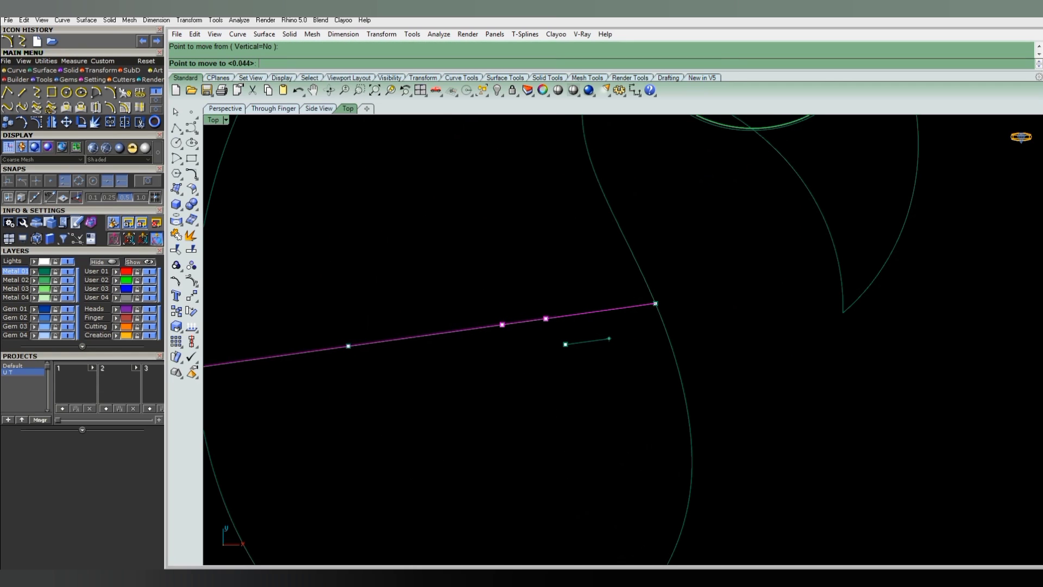
{"action": "left_click", "coordinate": [606, 339]}
{"action": "scroll", "coordinate": [529, 336], "scroll_direction": "down", "scroll_amount": 5}
{"action": "left_click_drag", "start_coordinate": [459, 299], "coordinate": [498, 377]}
{"action": "key", "text": "Return"}
{"action": "scroll", "coordinate": [483, 302], "scroll_direction": "up", "scroll_amount": 5}
{"action": "left_click", "coordinate": [483, 302]}
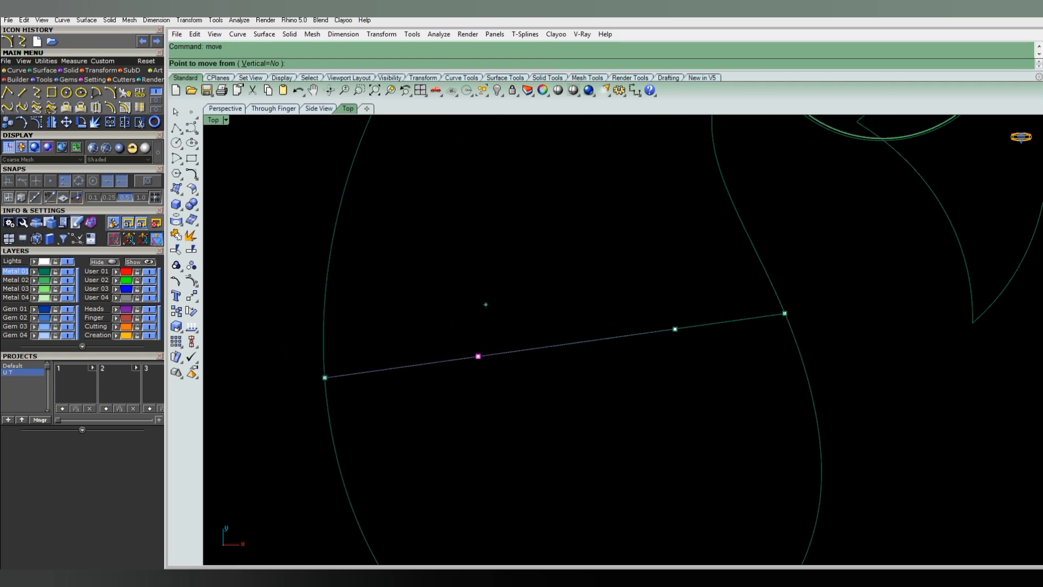
{"action": "left_click", "coordinate": [471, 303]}
Move and nudge the remaining inner control points to even out spacing along the line.
{"action": "key", "text": "Return"}
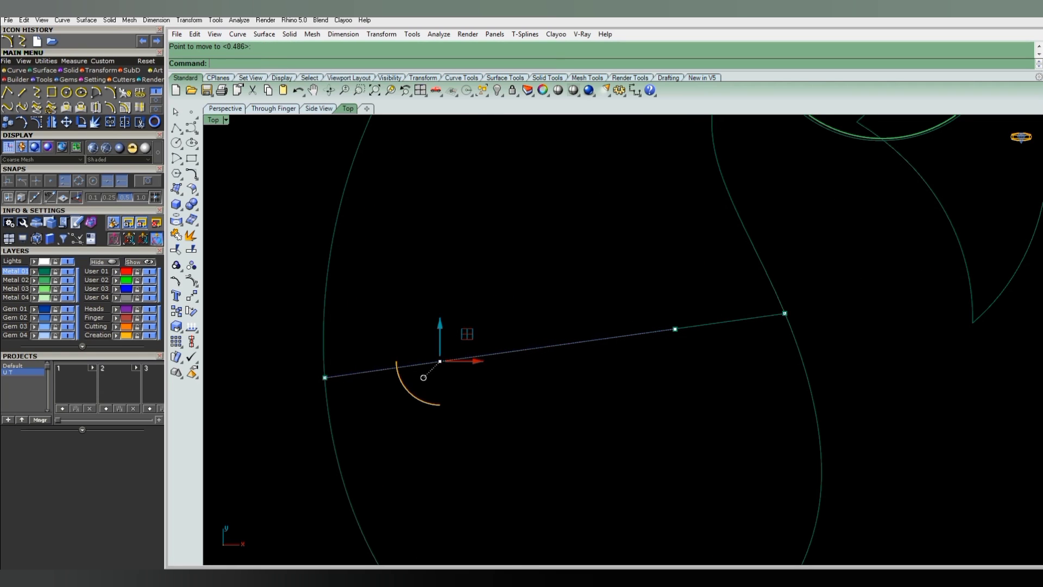
{"action": "scroll", "coordinate": [424, 350], "scroll_direction": "up", "scroll_amount": 3}
{"action": "left_click", "coordinate": [424, 354]}
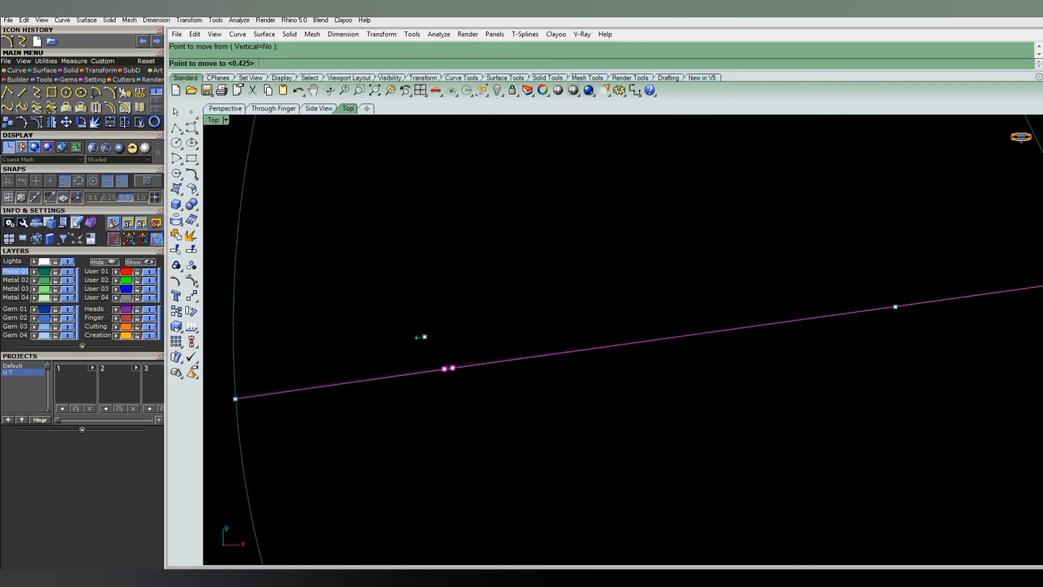
{"action": "left_click", "coordinate": [425, 336]}
{"action": "scroll", "coordinate": [459, 333], "scroll_direction": "down", "scroll_amount": 4}
{"action": "key", "text": "Return"}
{"action": "scroll", "coordinate": [607, 302], "scroll_direction": "up", "scroll_amount": 3}
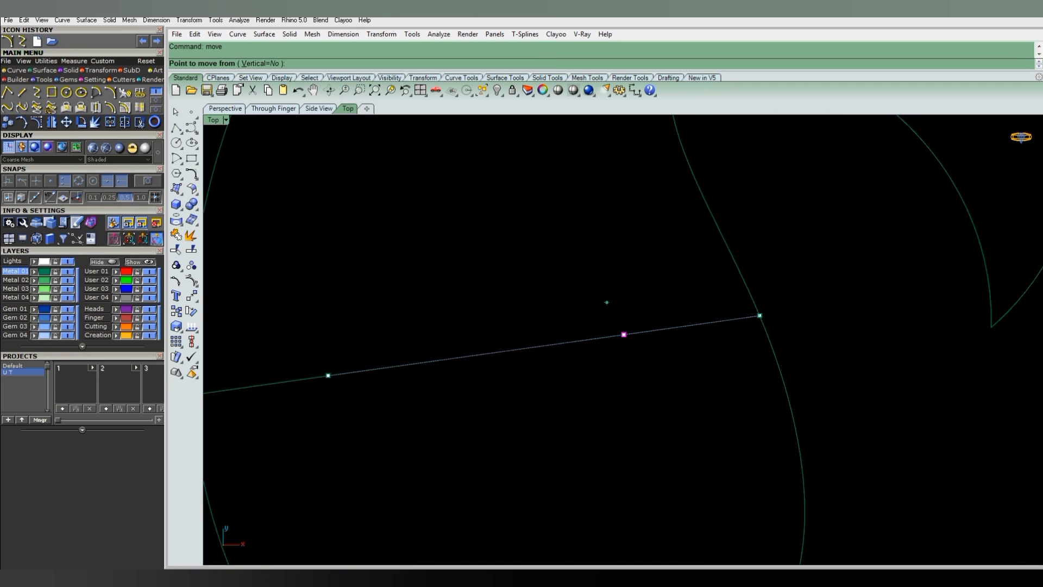
{"action": "left_click", "coordinate": [607, 302]}
{"action": "key", "text": "Escape"}
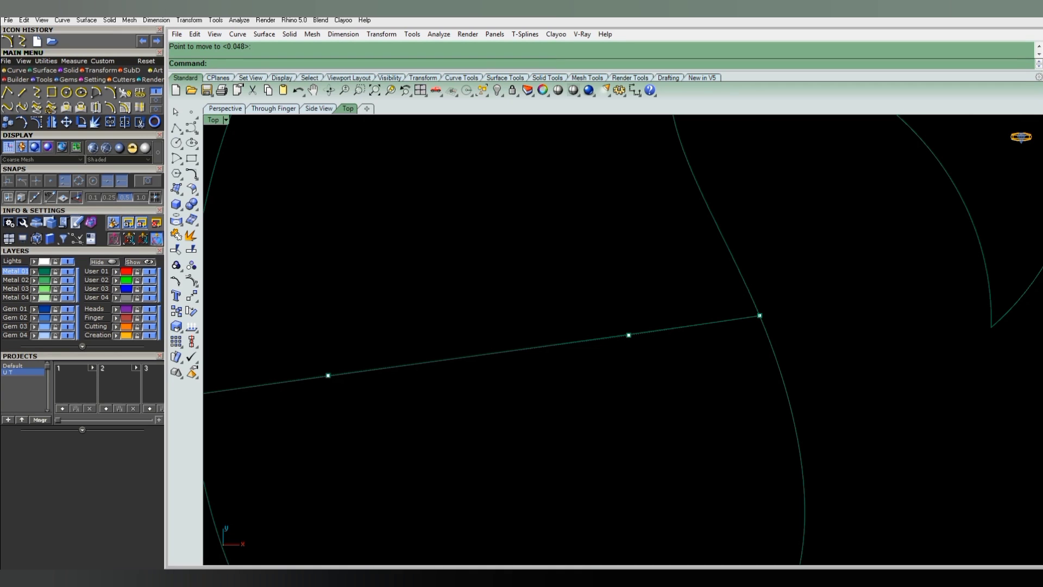
Window-select the arch's top two control points in side view, then return to Top view.
{"action": "scroll", "coordinate": [615, 373], "scroll_direction": "down", "scroll_amount": 4}
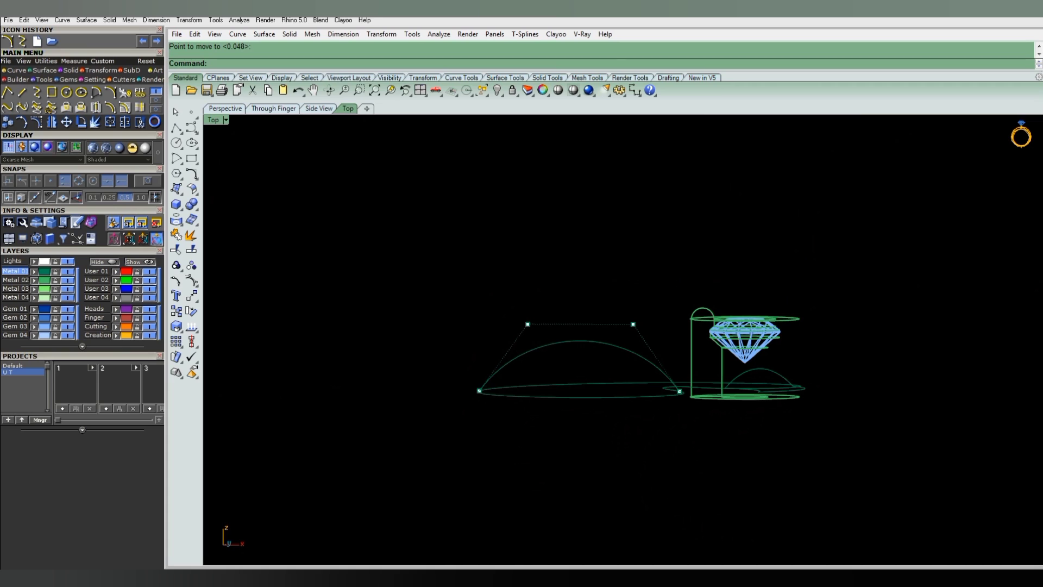
{"action": "left_click_drag", "start_coordinate": [490, 263], "coordinate": [711, 337]}
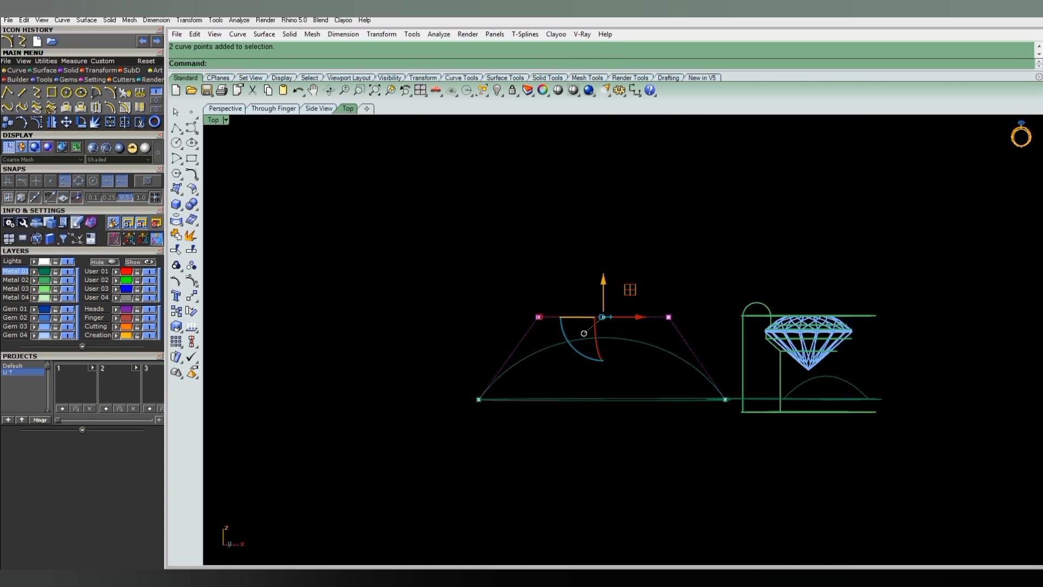
{"action": "key", "text": "ctrl+F1"}
{"action": "scroll", "coordinate": [591, 375], "scroll_direction": "up", "scroll_amount": 3}
Relocate the gumball pivot onto the line and drag the two top points closer together.
{"action": "scroll", "coordinate": [591, 375], "scroll_direction": "up", "scroll_amount": 1}
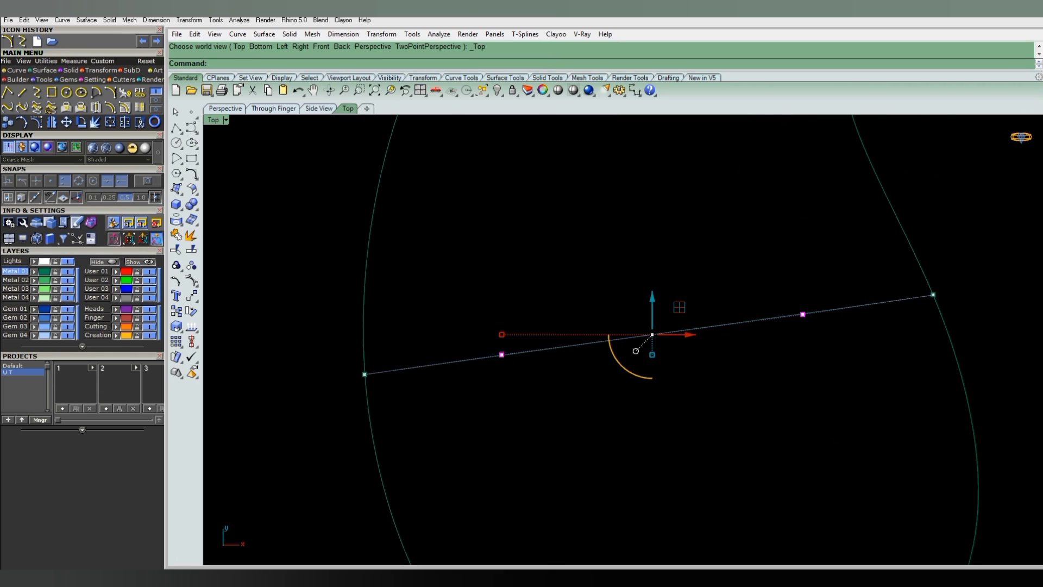
{"action": "left_click", "coordinate": [652, 334], "text": "ctrl"}
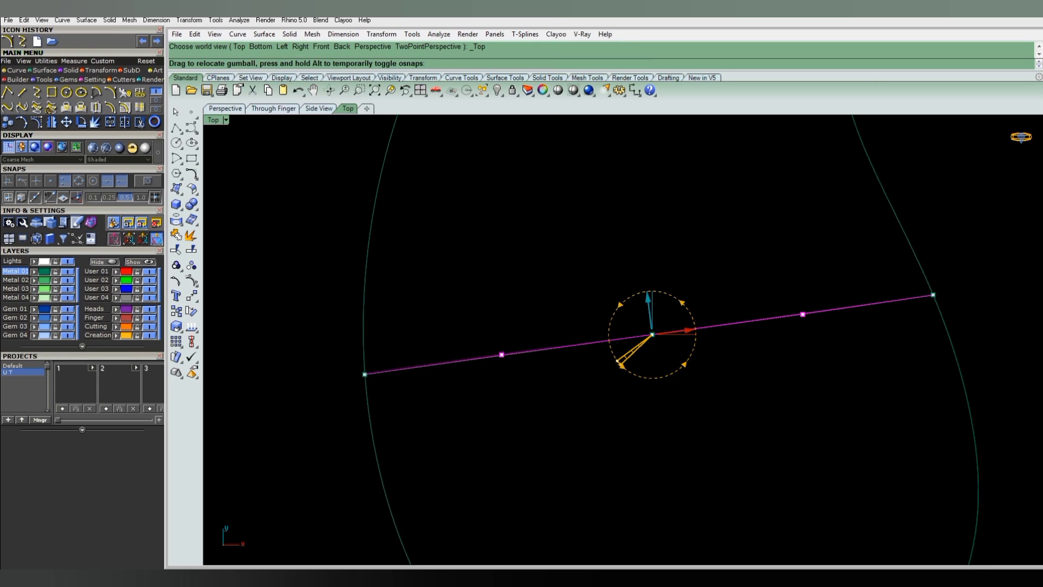
{"action": "left_click", "coordinate": [638, 353]}
{"action": "scroll", "coordinate": [505, 353], "scroll_direction": "up", "scroll_amount": 3}
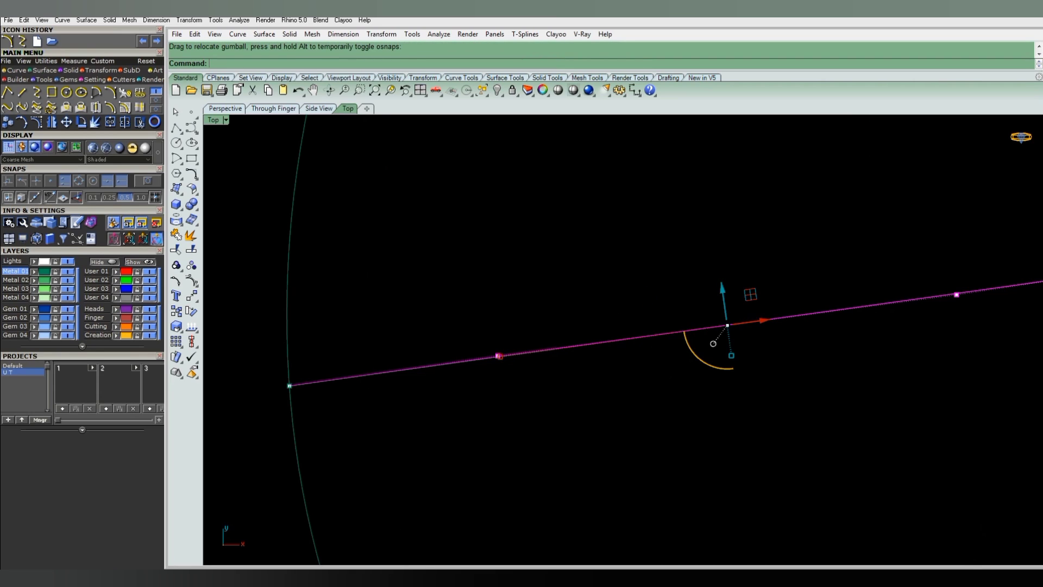
{"action": "left_click_drag", "start_coordinate": [500, 354], "coordinate": [517, 354]}
Check the narrowed arch from the side, compare with undo/redo, and return to a cleared Top view.
{"action": "scroll", "coordinate": [558, 368], "scroll_direction": "down", "scroll_amount": 3}
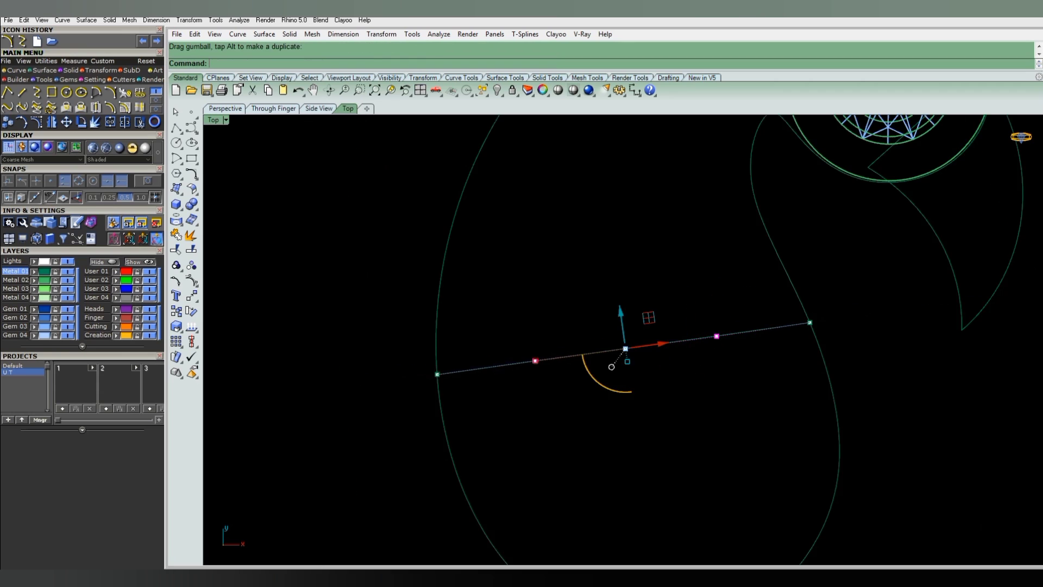
{"action": "scroll", "coordinate": [558, 368], "scroll_direction": "down", "scroll_amount": 2}
{"action": "right_click_drag", "start_coordinate": [558, 368], "coordinate": [565, 304], "text": "ctrl+shift"}
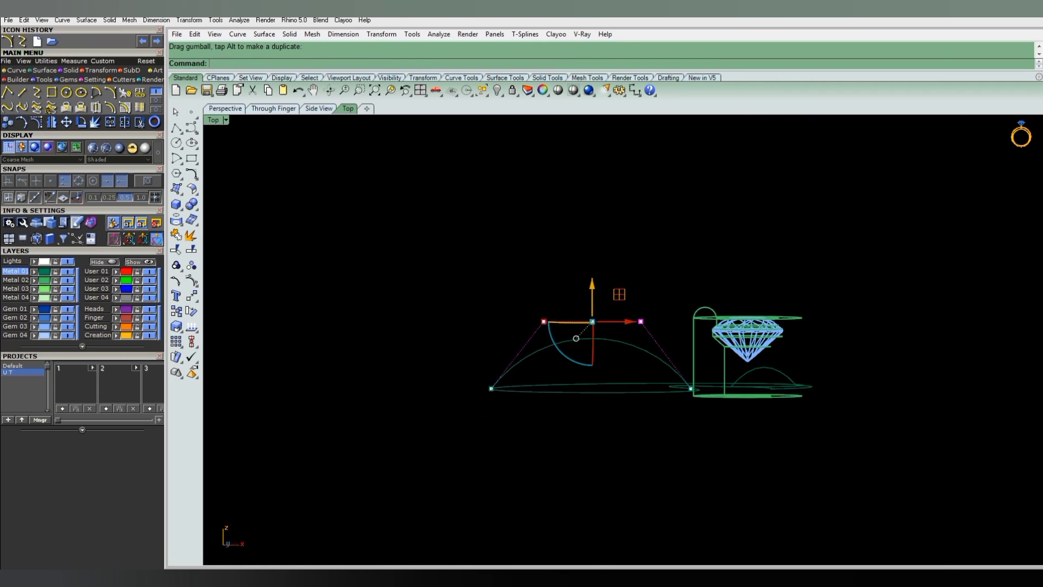
{"action": "scroll", "coordinate": [567, 314], "scroll_direction": "up", "scroll_amount": 2}
{"action": "scroll", "coordinate": [537, 327], "scroll_direction": "up", "scroll_amount": 3}
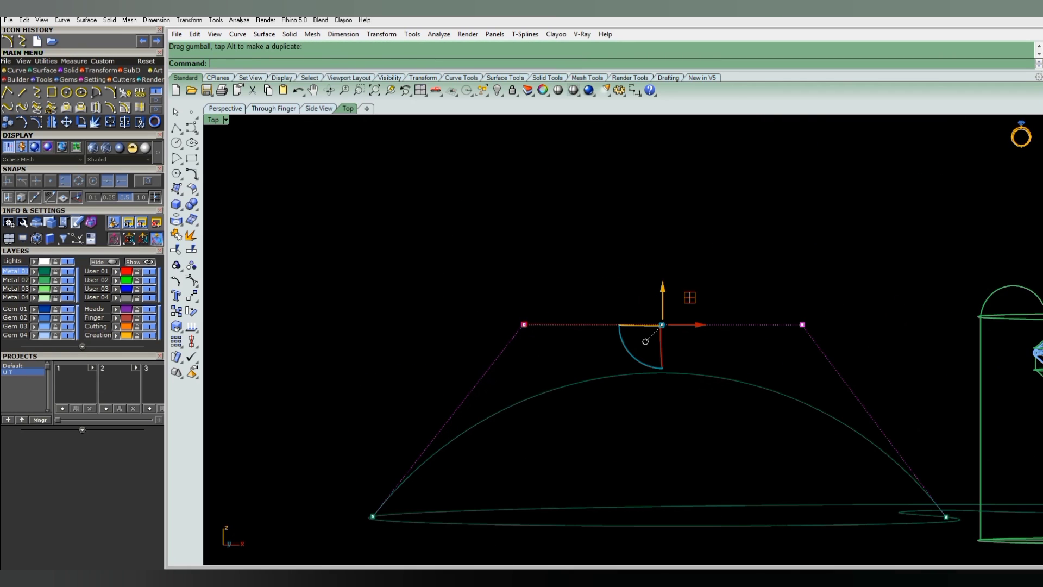
{"action": "scroll", "coordinate": [552, 328], "scroll_direction": "down", "scroll_amount": 4}
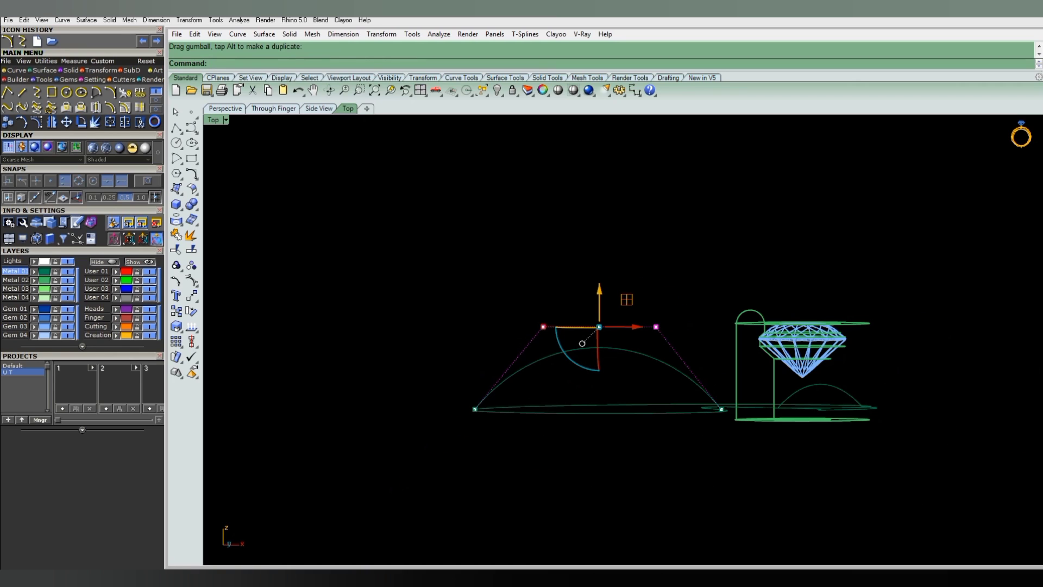
{"action": "key", "text": "ctrl+z"}
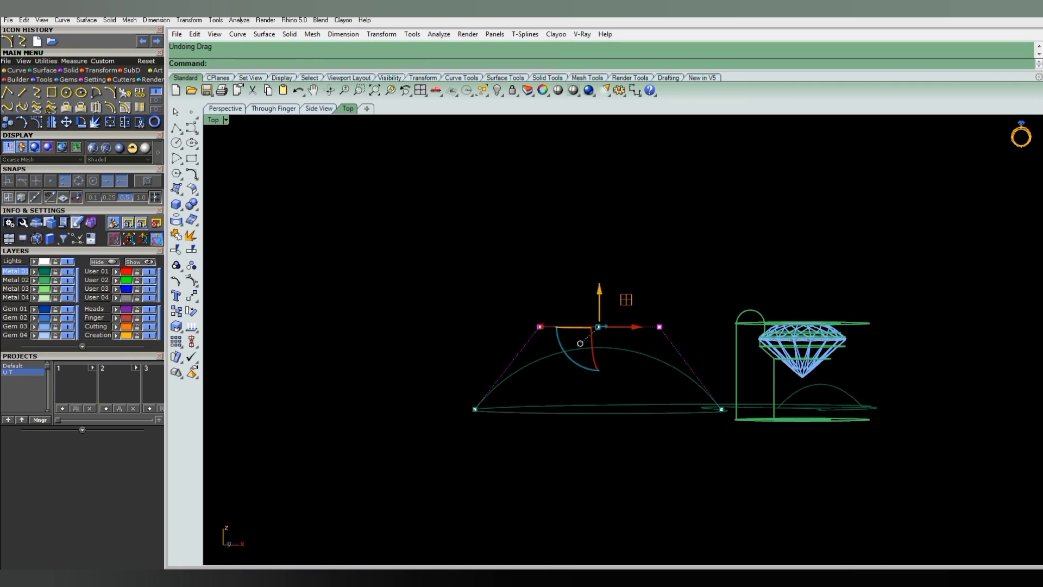
{"action": "key", "text": "ctrl+y"}
{"action": "key", "text": "ctrl+F1"}
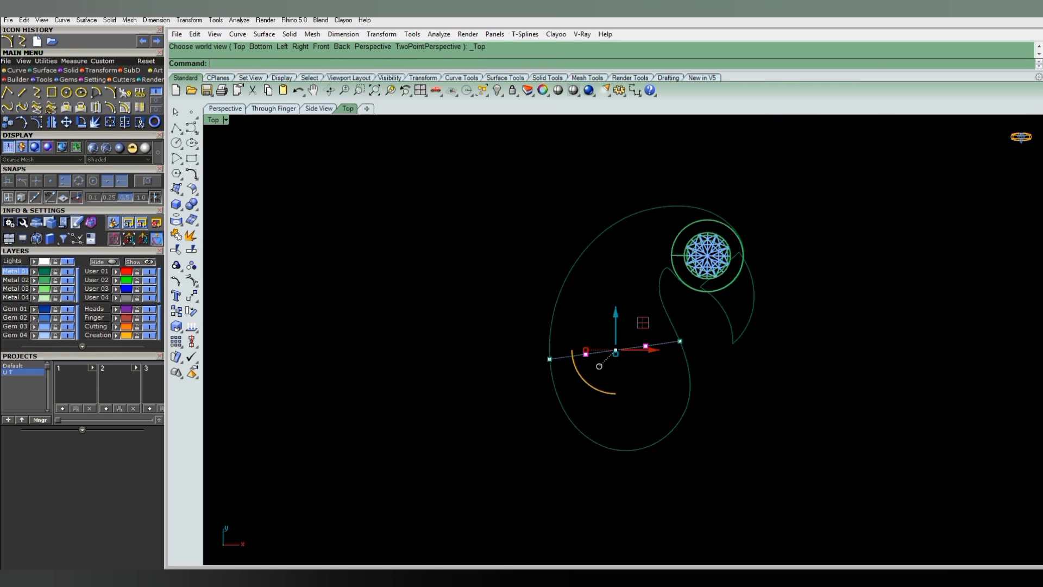
{"action": "scroll", "coordinate": [654, 242], "scroll_direction": "up", "scroll_amount": 3}
{"action": "key", "text": "Escape"}
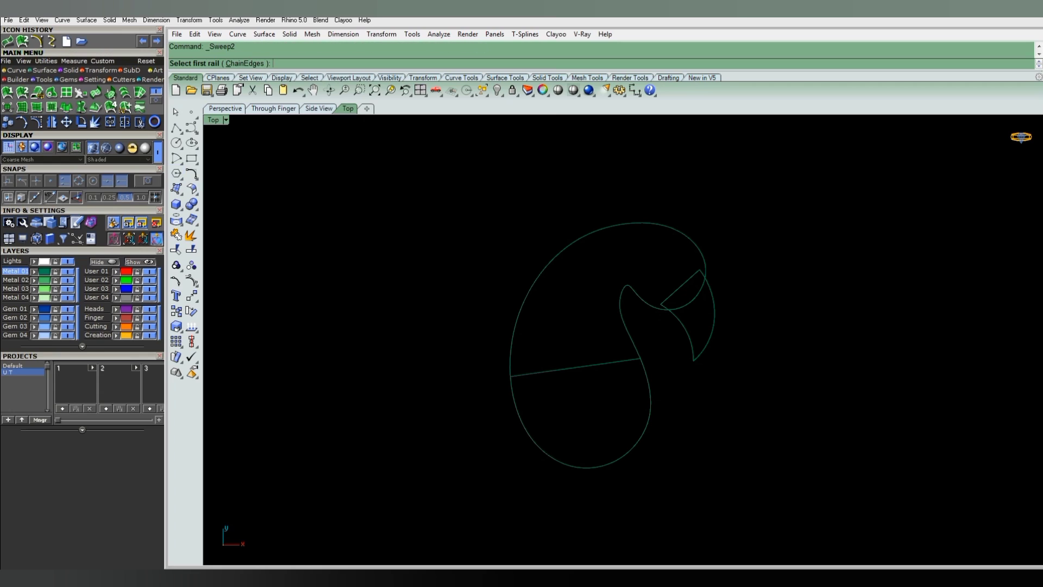
Sweep the lower body between the lower-right curve and lower-left arc along the straight line.
{"action": "left_click", "coordinate": [650, 407]}
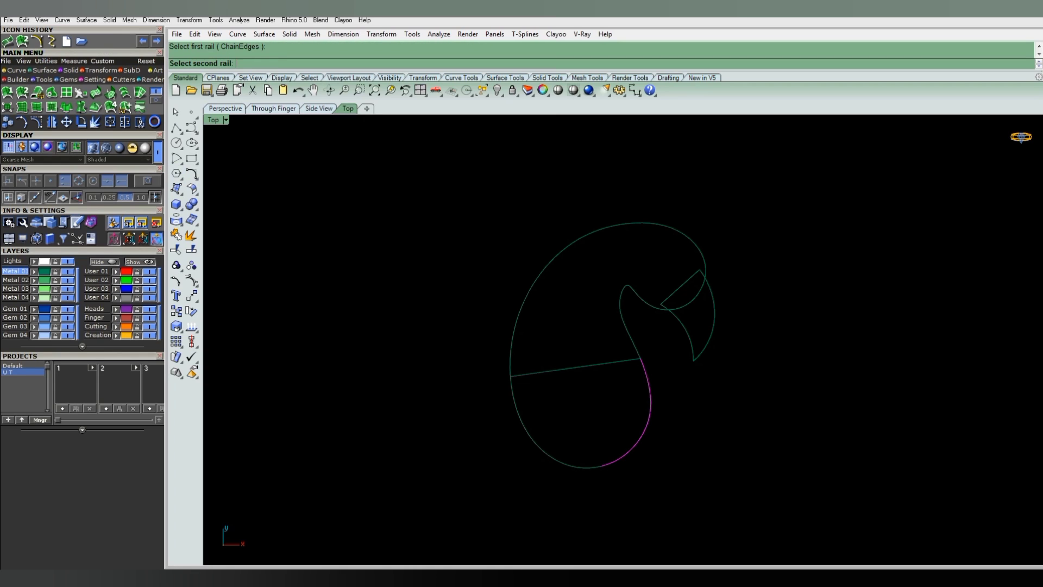
{"action": "left_click", "coordinate": [519, 421]}
{"action": "left_click", "coordinate": [576, 367]}
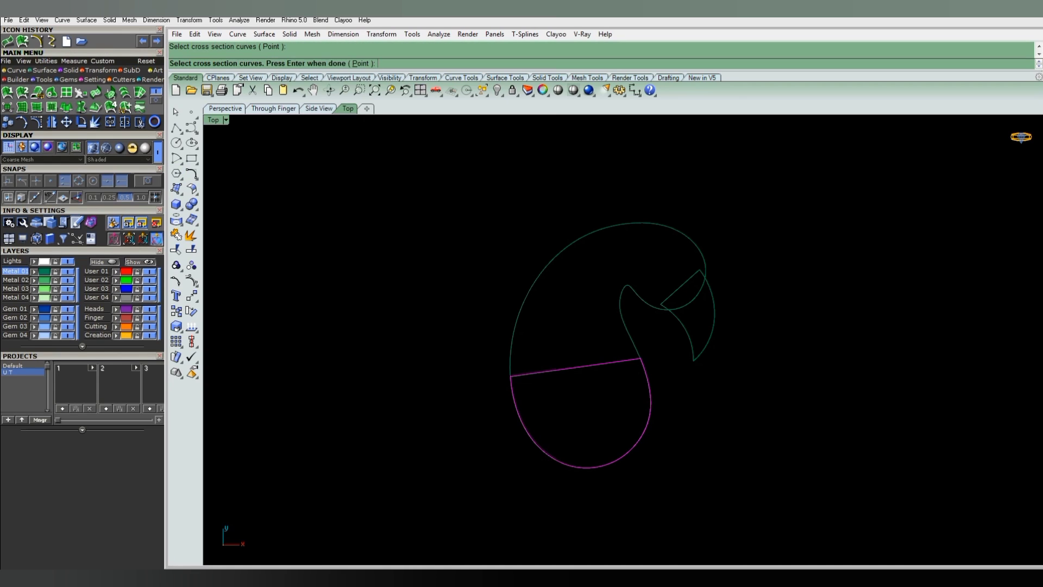
{"action": "key", "text": "Return"}
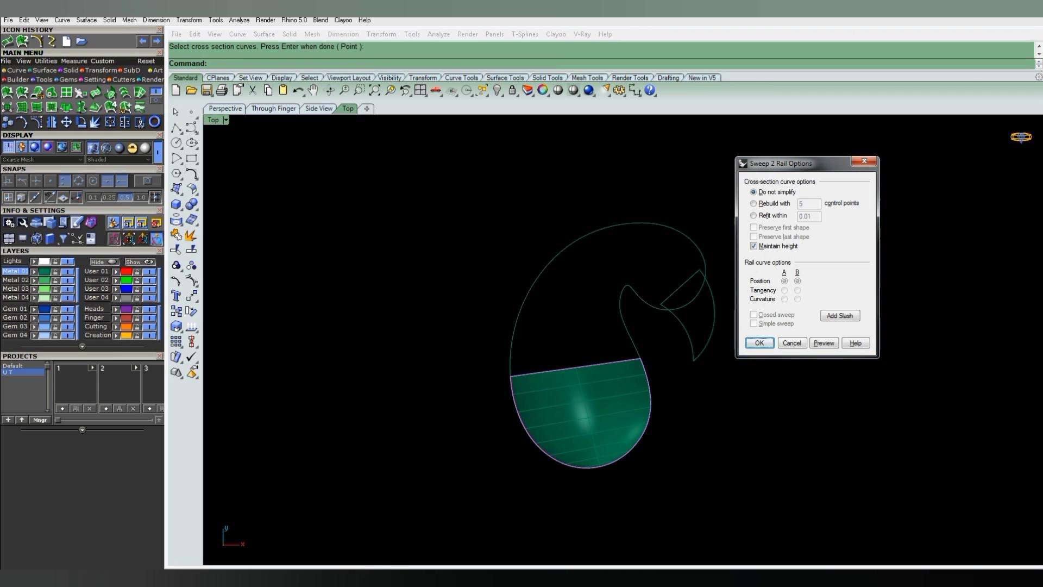
{"action": "left_click", "coordinate": [760, 342]}
Set up a second two-rail sweep on the inner S-curve and outer curve with the dividing line.
{"action": "key", "text": "Return"}
{"action": "left_click", "coordinate": [624, 320]}
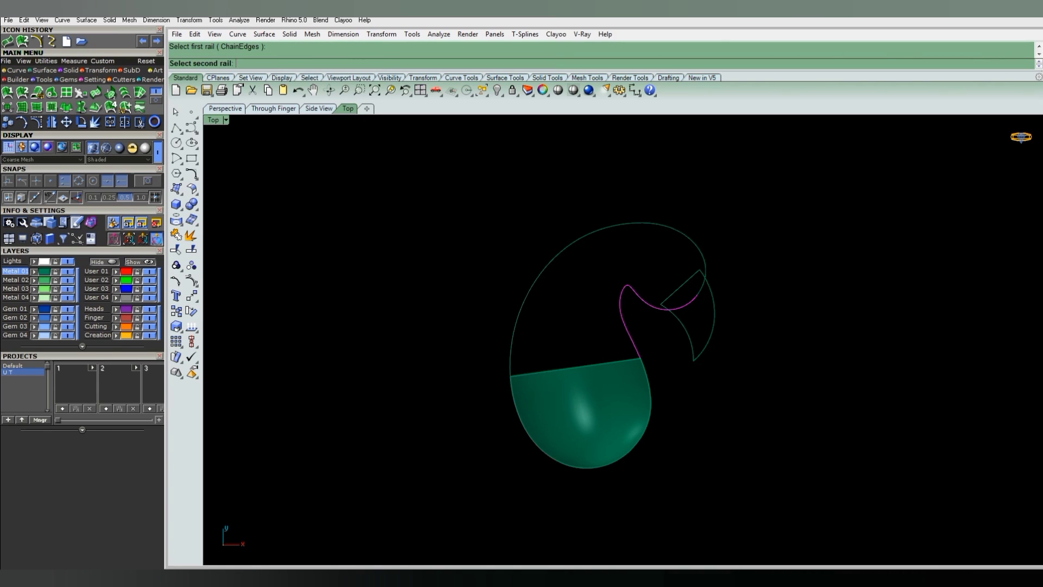
{"action": "left_click", "coordinate": [540, 272]}
{"action": "left_click", "coordinate": [574, 369]}
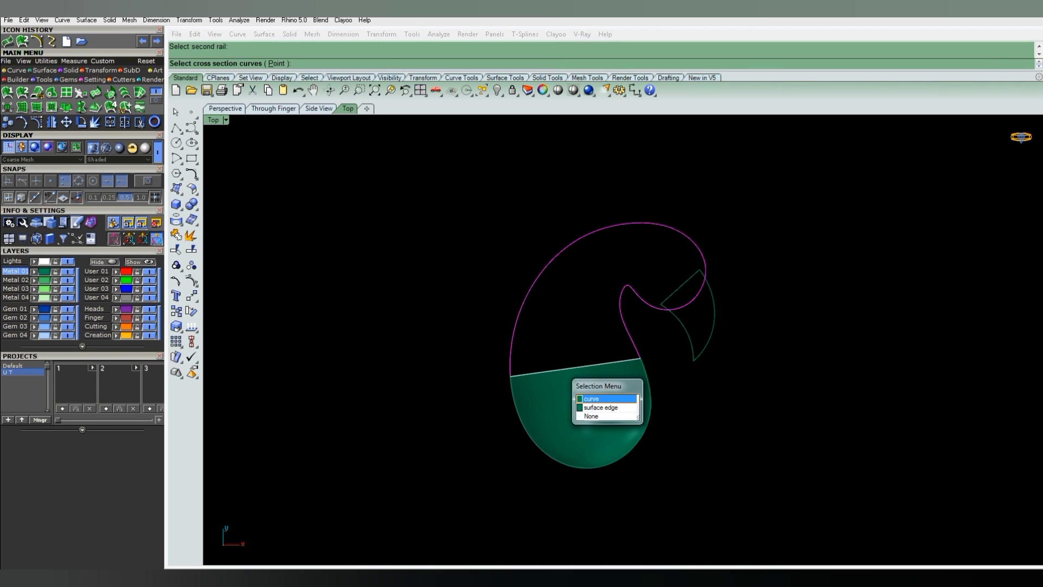
{"action": "left_click", "coordinate": [592, 400]}
{"action": "key", "text": "Return"}
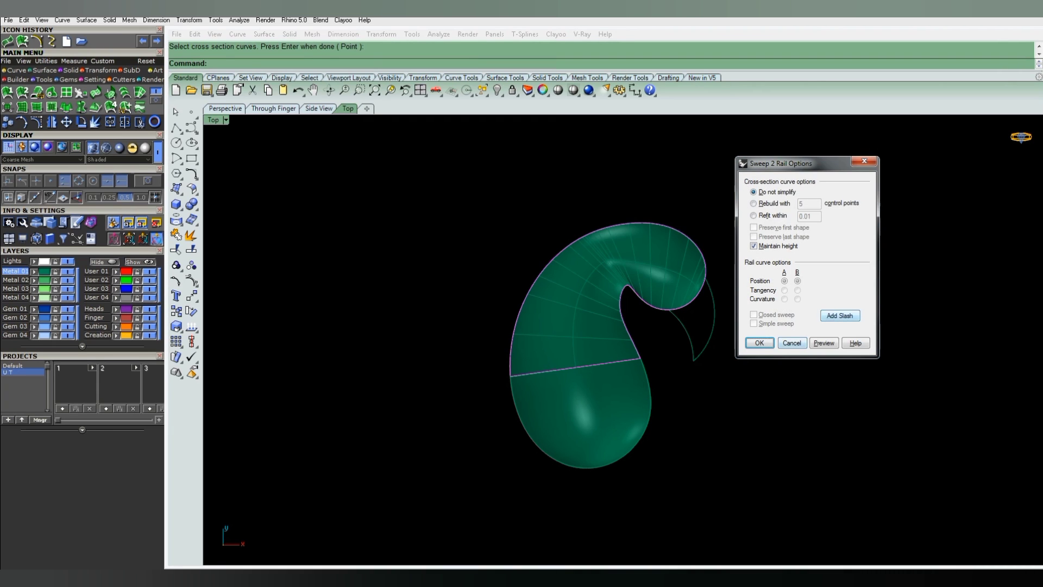
Add a slash from the inner to the outer rail to untwist the upper sweep, then create it.
{"action": "left_click", "coordinate": [839, 316]}
{"action": "scroll", "coordinate": [648, 294], "scroll_direction": "up", "scroll_amount": 3}
{"action": "scroll", "coordinate": [647, 294], "scroll_direction": "up", "scroll_amount": 2}
{"action": "left_click", "coordinate": [644, 315]}
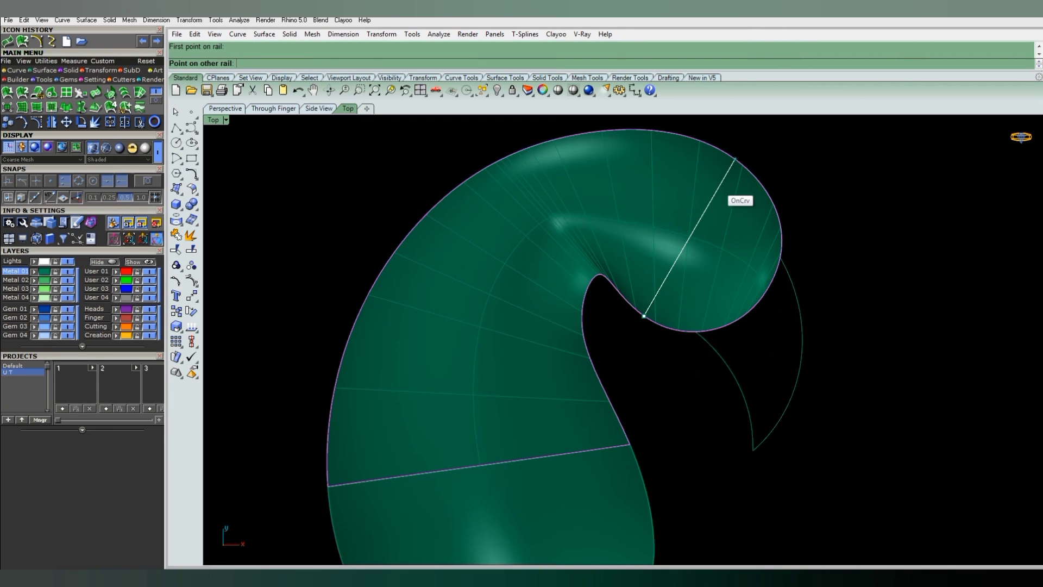
{"action": "left_click", "coordinate": [717, 148]}
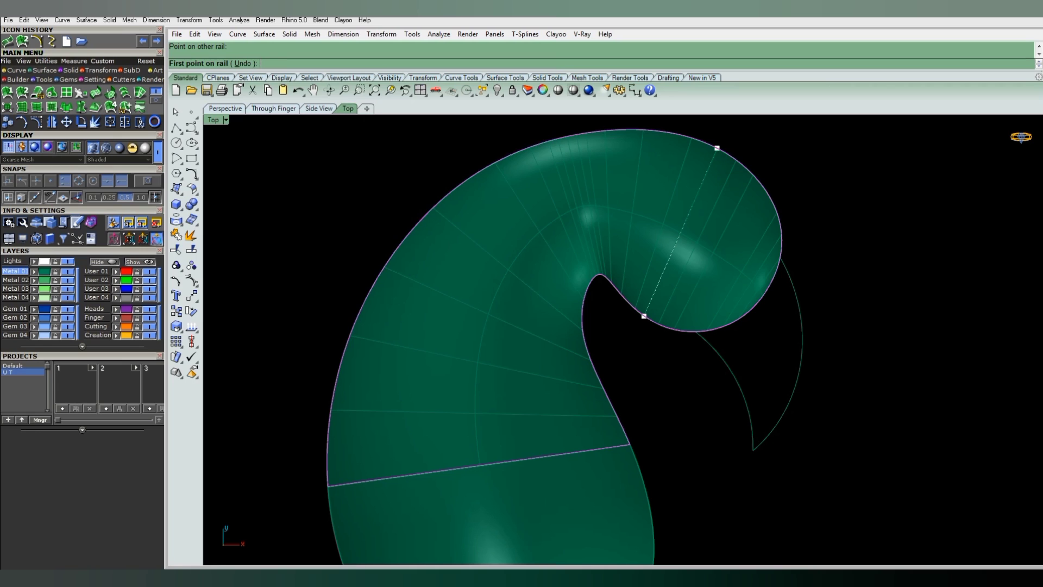
{"action": "key", "text": "Return"}
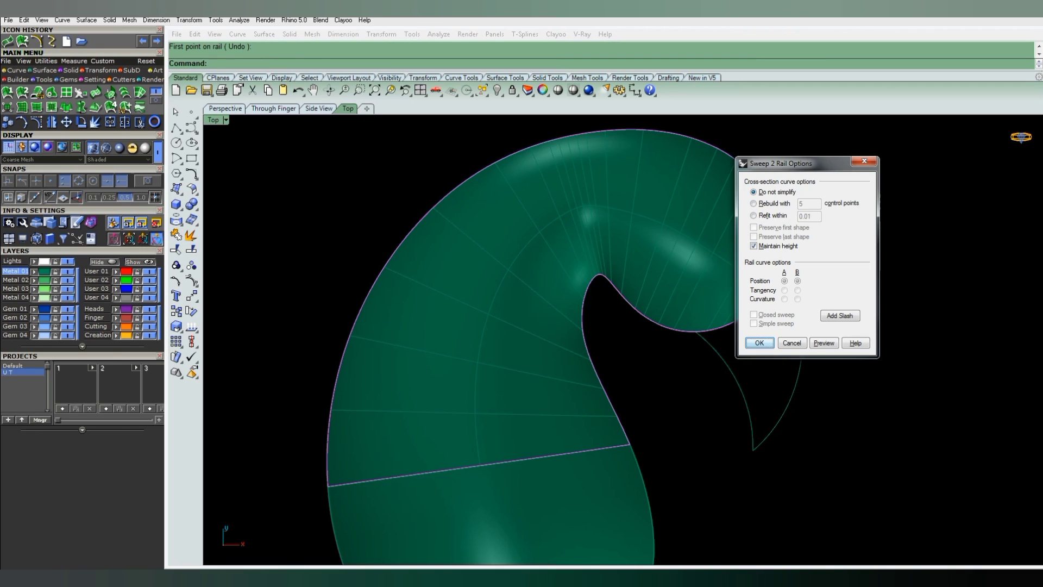
{"action": "left_click", "coordinate": [759, 343]}
Merge the upper and lower body surfaces into one with MergeSrf.
{"action": "scroll", "coordinate": [624, 353], "scroll_direction": "down", "scroll_amount": 5}
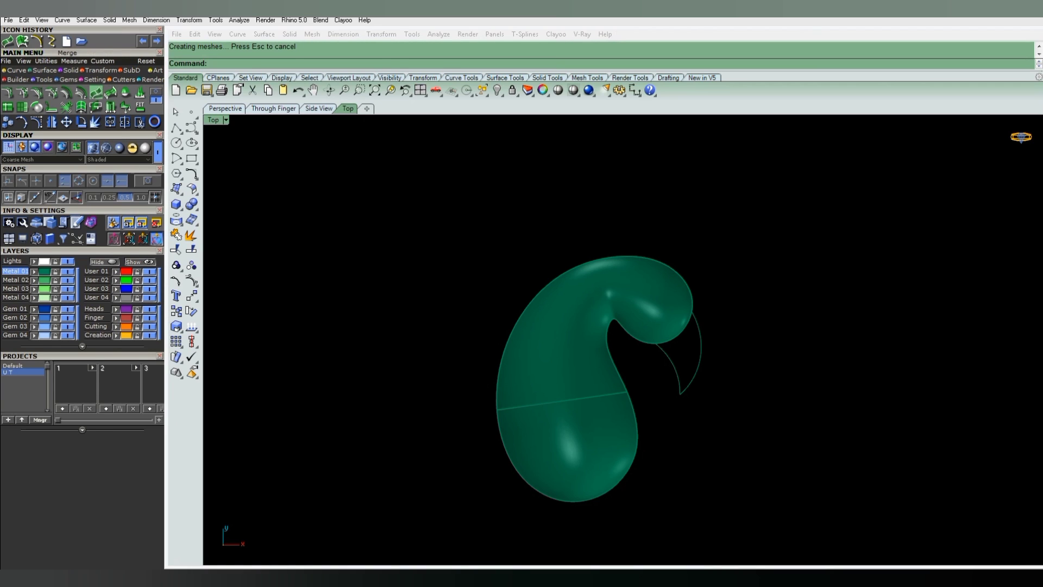
{"action": "left_click", "coordinate": [96, 92]}
{"action": "left_click", "coordinate": [596, 337]}
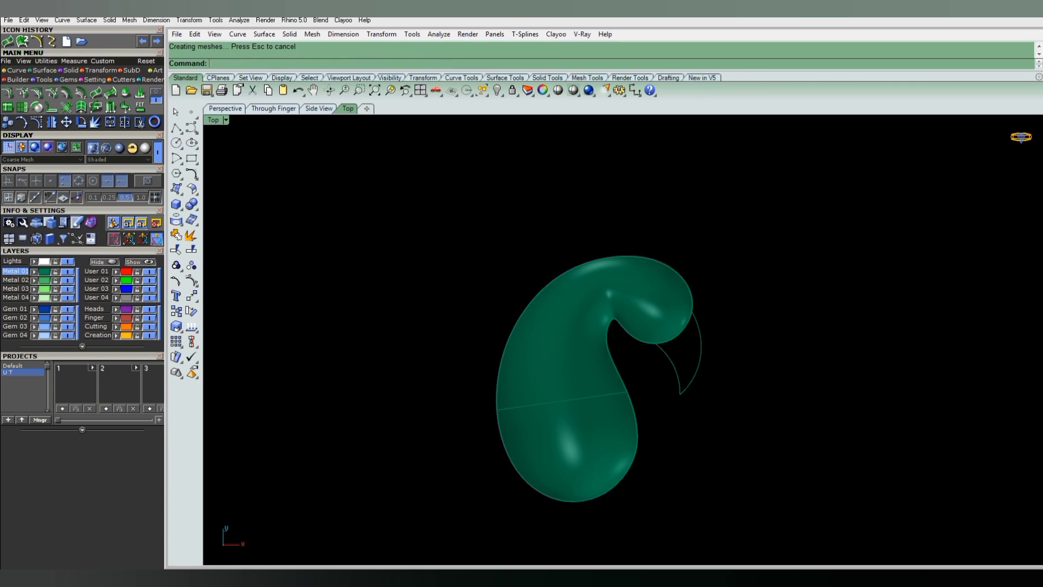
{"action": "scroll", "coordinate": [596, 345], "scroll_direction": "down", "scroll_amount": 5}
{"action": "scroll", "coordinate": [660, 321], "scroll_direction": "up", "scroll_amount": 5}
{"action": "scroll", "coordinate": [647, 374], "scroll_direction": "up", "scroll_amount": 2}
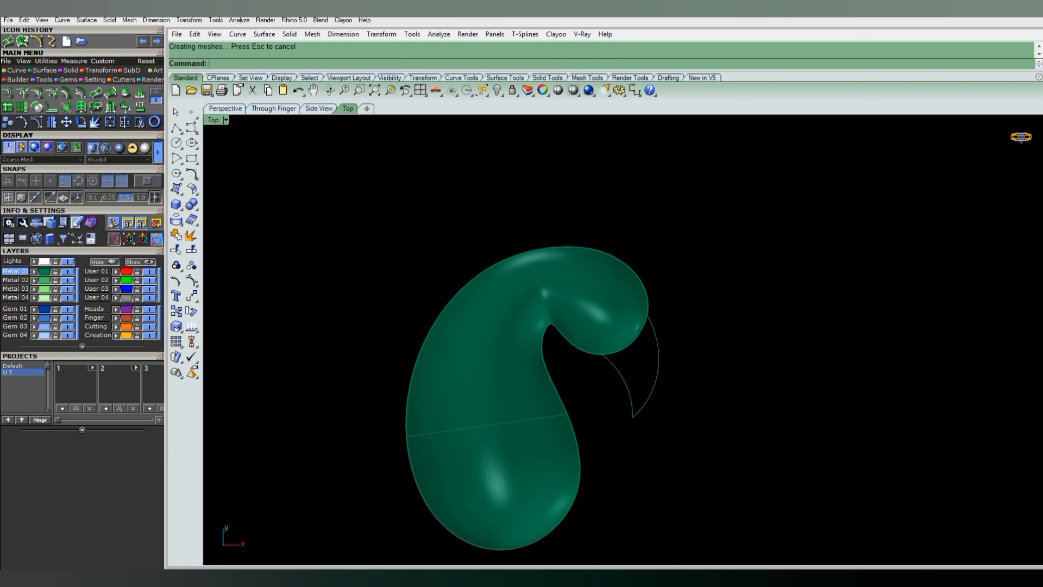
{"action": "type", "text": "S"}
Select the two tip curves, explode them into segments, and ungroup them.
{"action": "left_click", "coordinate": [554, 370]}
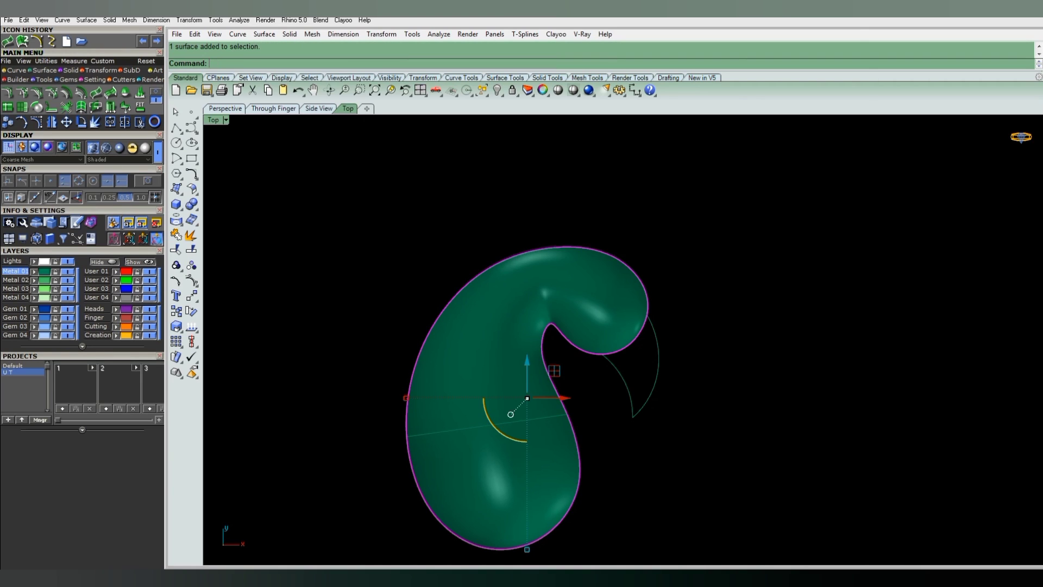
{"action": "left_click", "coordinate": [652, 333]}
{"action": "key", "text": "Escape"}
{"action": "left_click", "coordinate": [652, 333]}
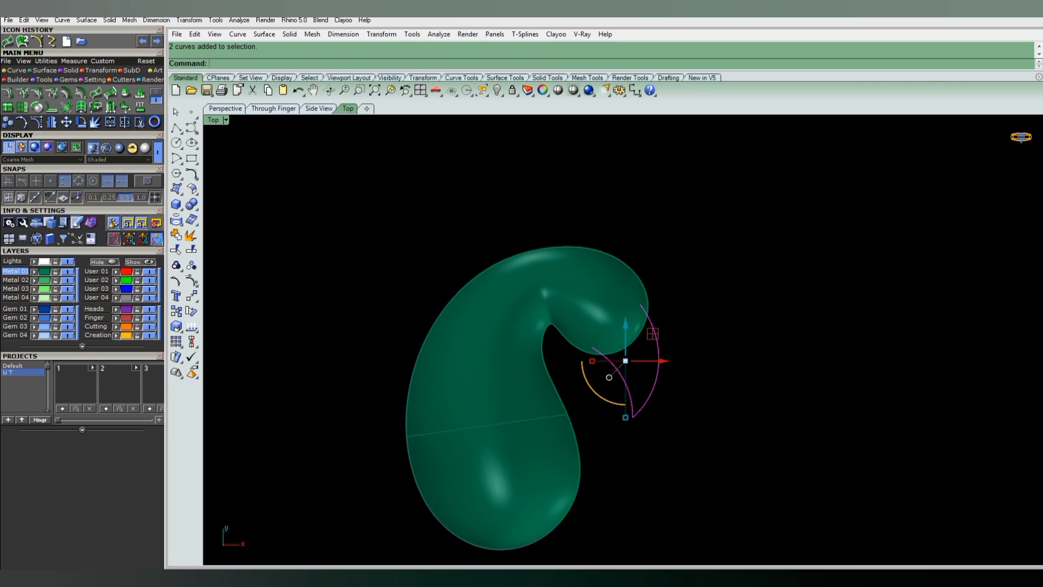
{"action": "left_click", "coordinate": [176, 235]}
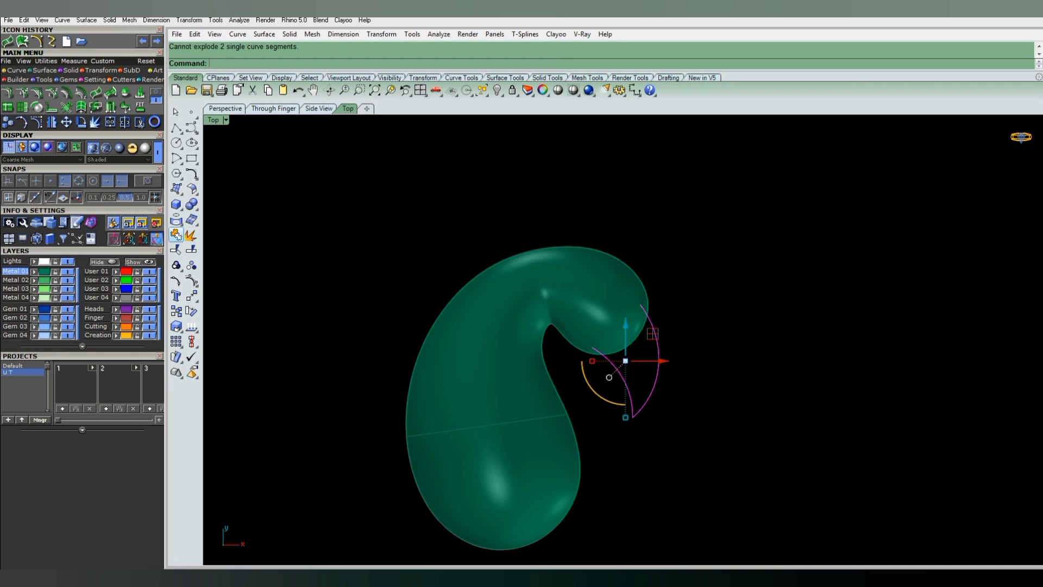
{"action": "left_click", "coordinate": [191, 234]}
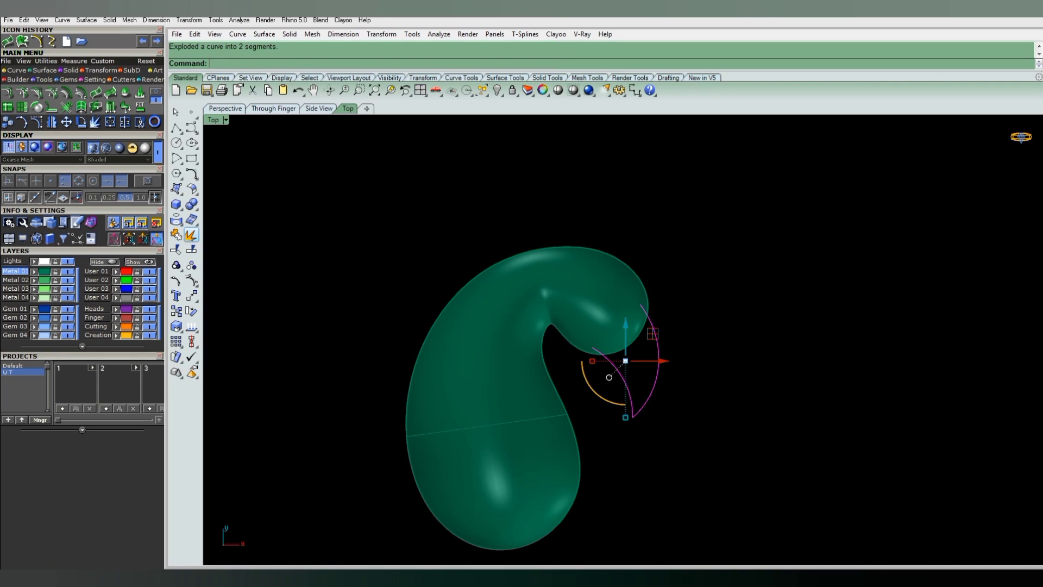
{"action": "key", "text": "ctrl+shift+g"}
{"action": "key", "text": "Delete"}
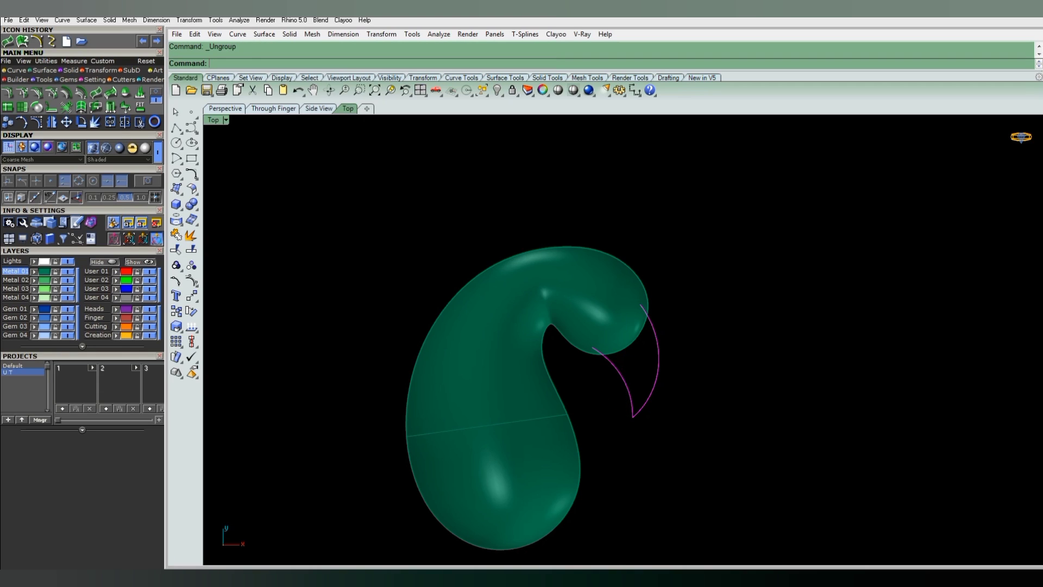
{"action": "key", "text": "Escape"}
{"action": "left_click", "coordinate": [645, 360]}
{"action": "key", "text": "Escape"}
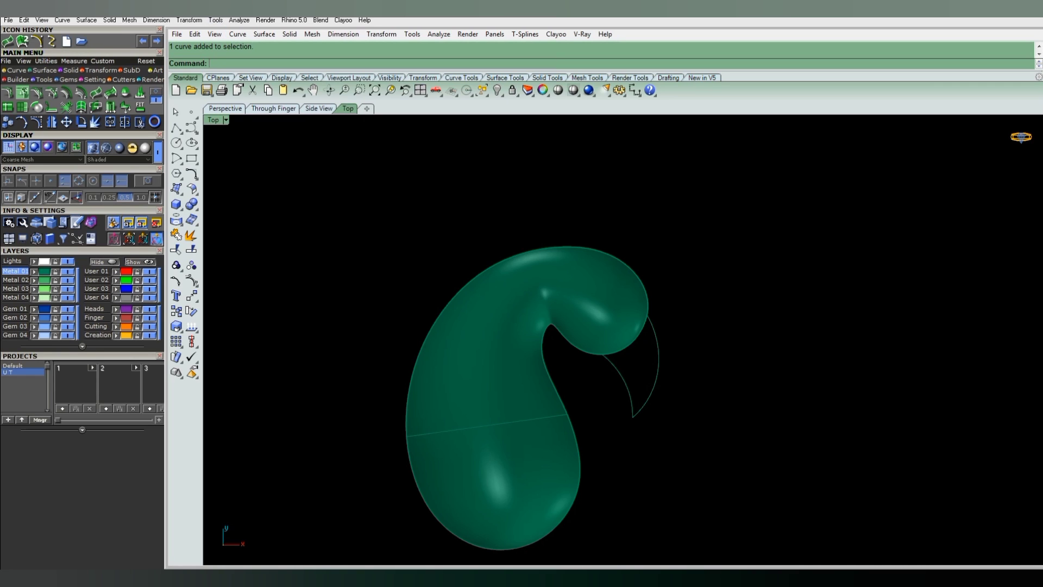
Sweep2 the hook surface using the outer and inner tip arcs as rails and the straight line as cross-section.
{"action": "left_click", "coordinate": [22, 92]}
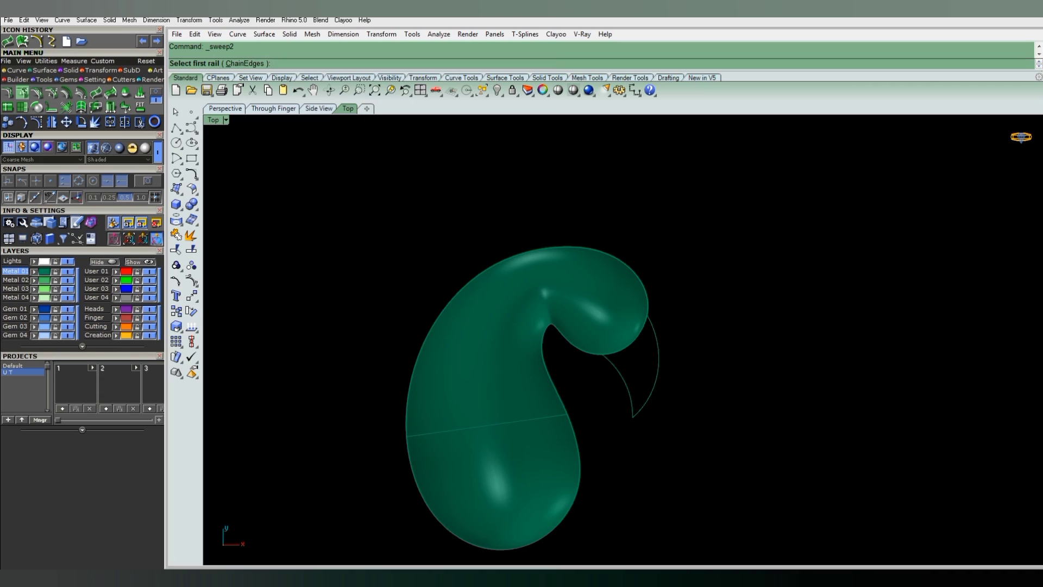
{"action": "left_click", "coordinate": [658, 358]}
{"action": "left_click", "coordinate": [614, 380]}
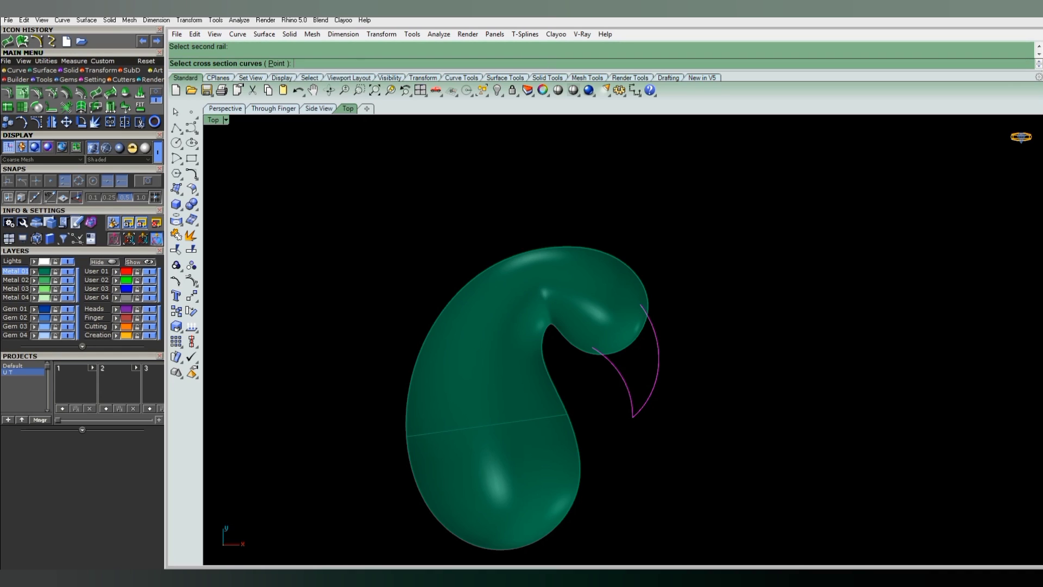
{"action": "left_click", "coordinate": [616, 326]}
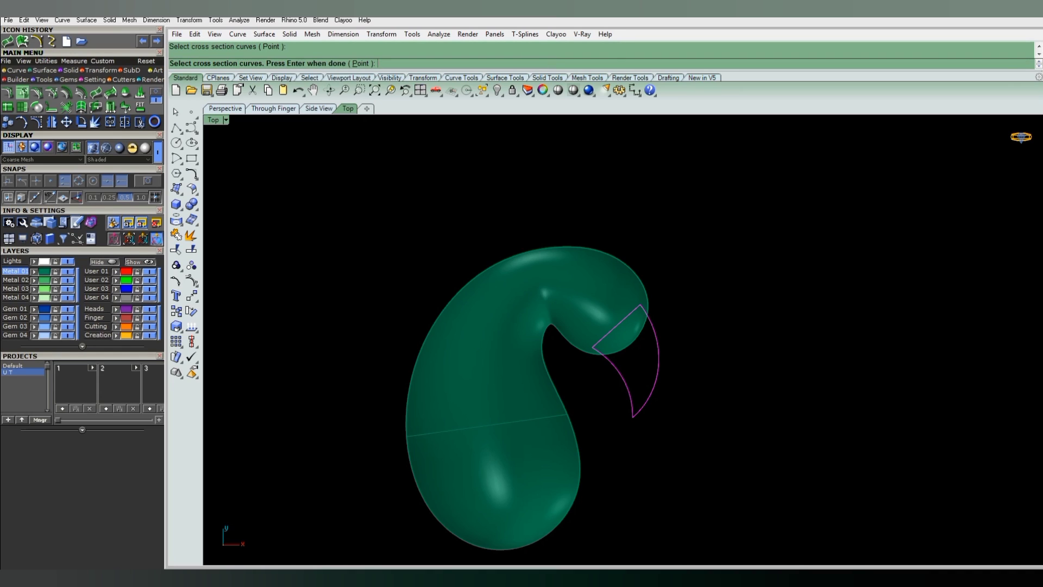
{"action": "key", "text": "Return"}
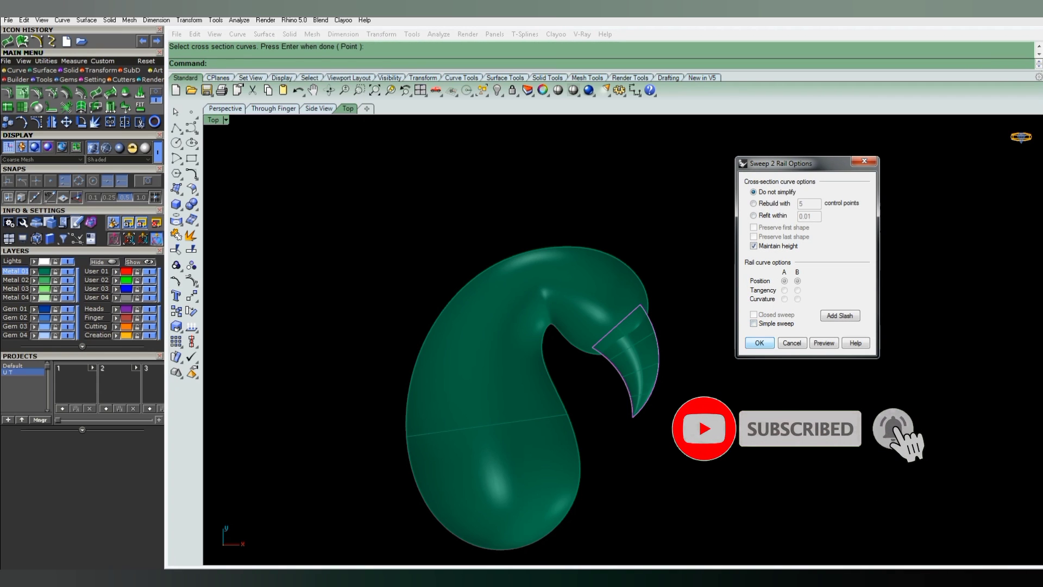
{"action": "key", "text": "Return"}
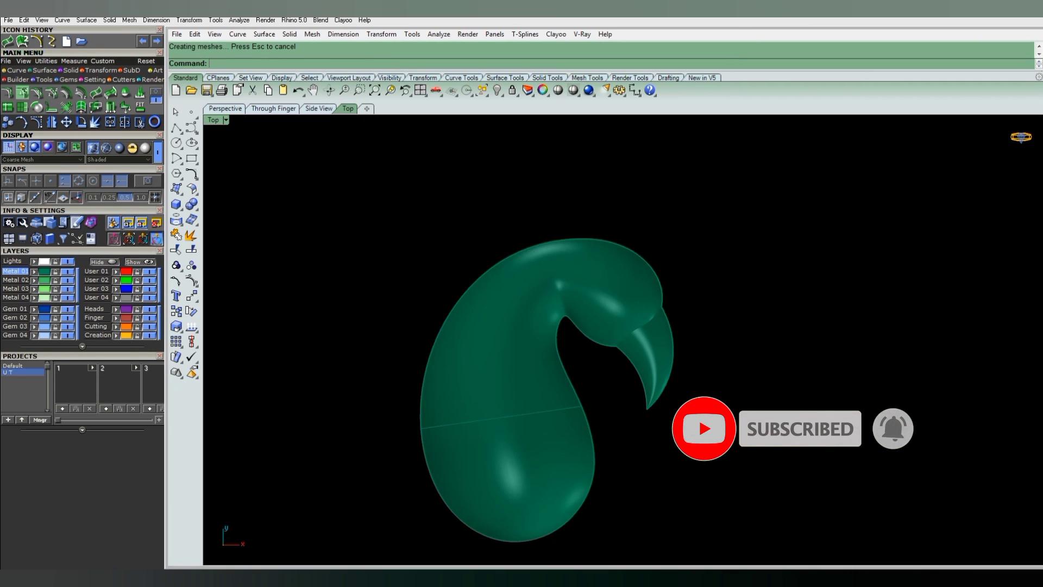
Switch to wireframe, group the tip curves, and display their control points.
{"action": "left_click_drag", "start_coordinate": [698, 220], "coordinate": [588, 373]}
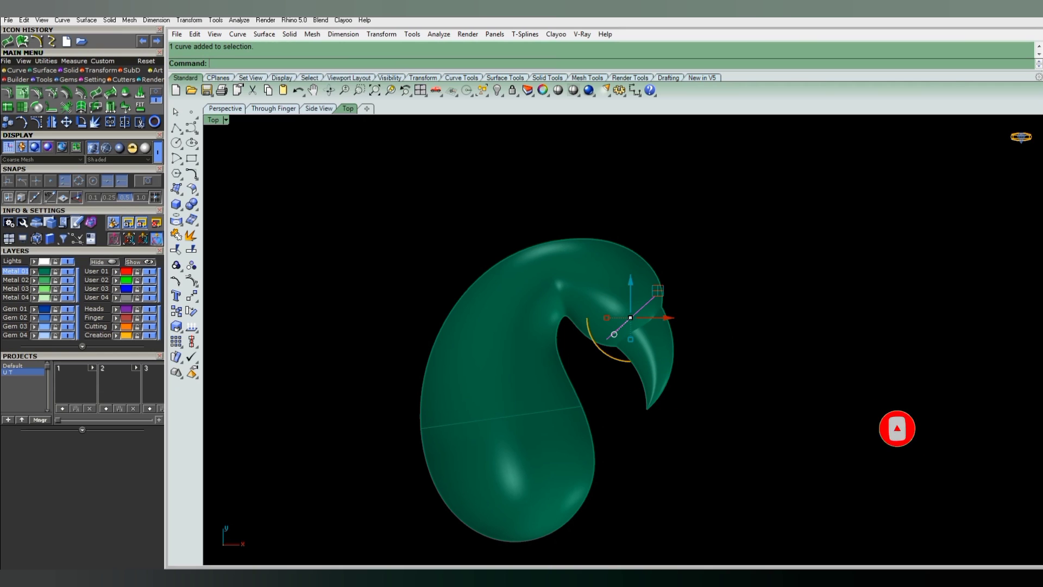
{"action": "scroll", "coordinate": [651, 355], "scroll_direction": "up", "scroll_amount": 4}
{"action": "left_click", "coordinate": [633, 352], "text": "ctrl"}
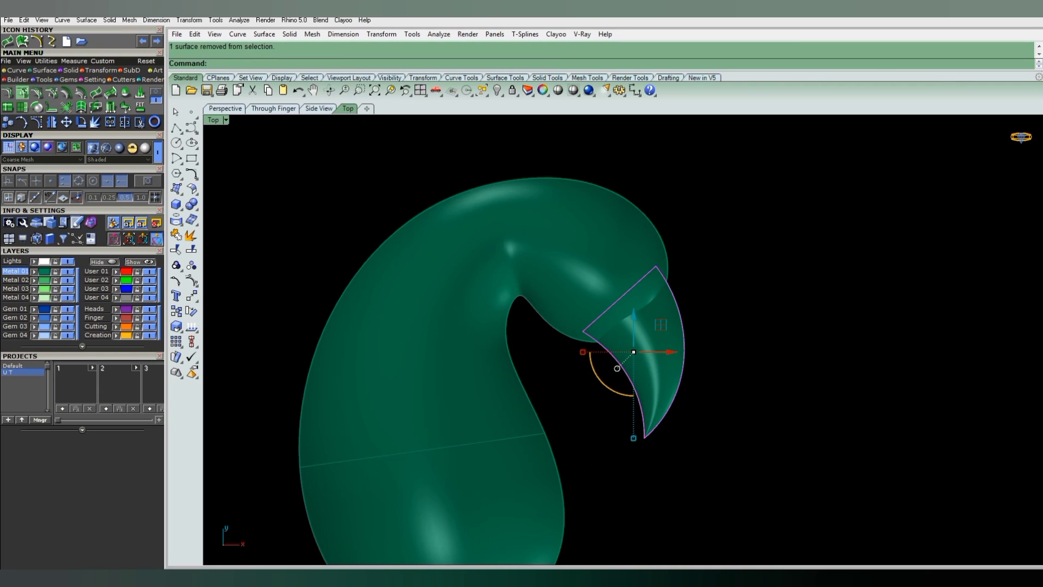
{"action": "key", "text": "ctrl+alt+w"}
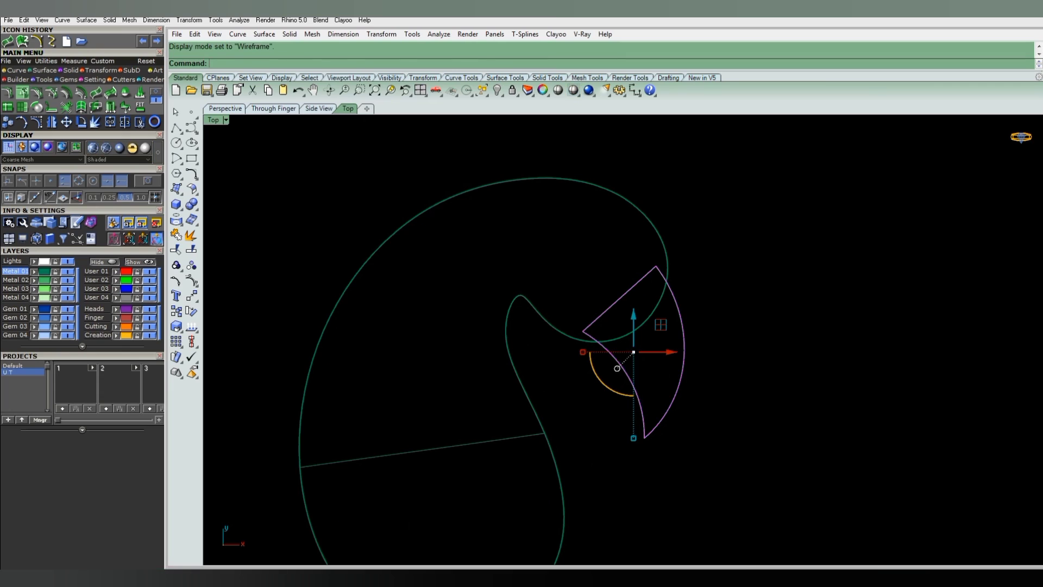
{"action": "key", "text": "ctrl+g"}
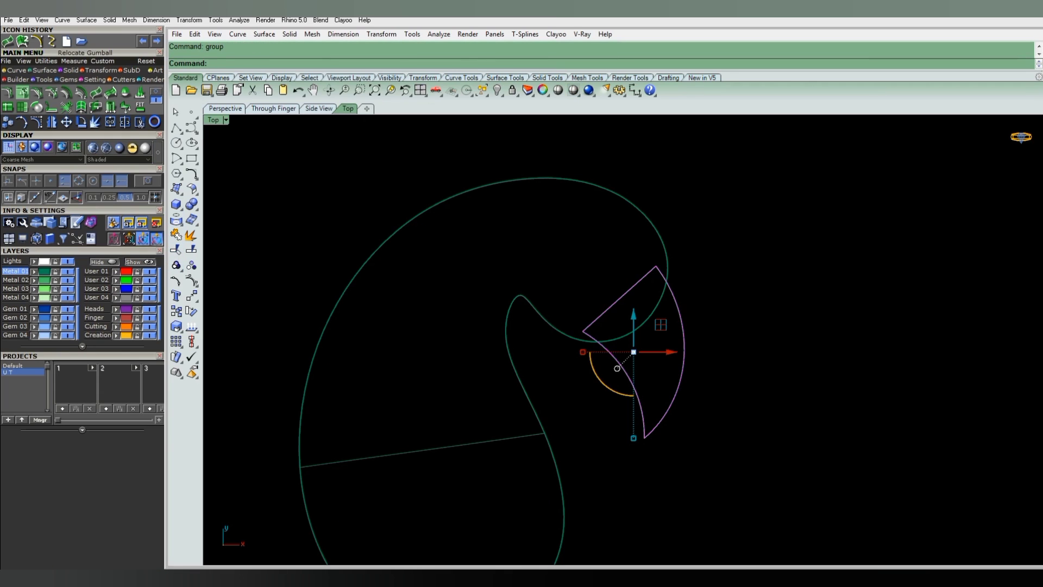
{"action": "left_click", "coordinate": [22, 41]}
{"action": "scroll", "coordinate": [562, 348], "scroll_direction": "up", "scroll_amount": 5}
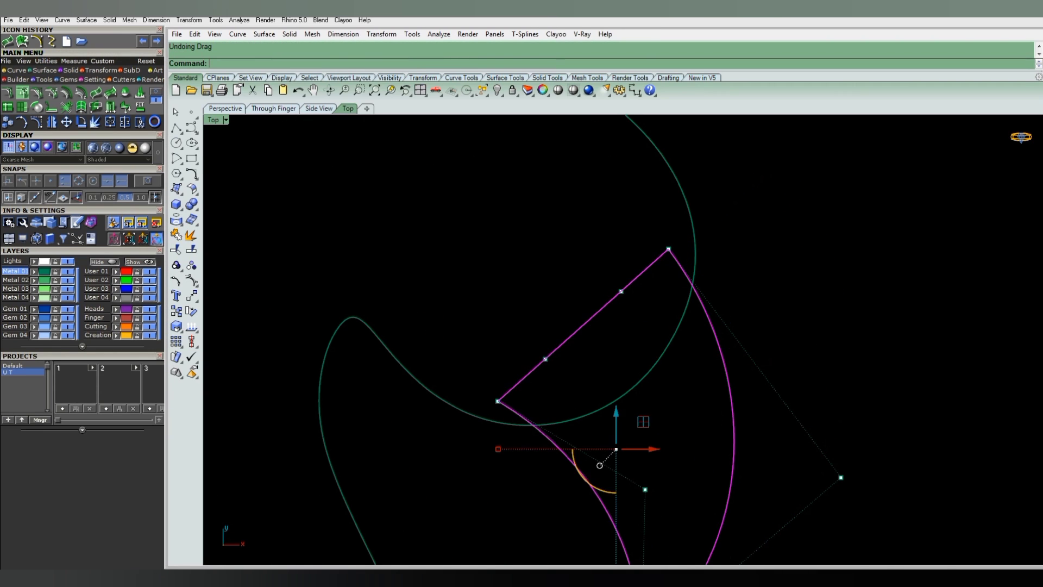
{"action": "key", "text": "Escape"}
Select and reposition the three control points on the tip's straight edge.
{"action": "mouse_move", "coordinate": [602, 233]}
{"action": "left_mouse_down"}
{"action": "mouse_move", "coordinate": [684, 310]}
{"action": "mouse_move", "coordinate": [672, 306]}
{"action": "left_mouse_up"}
{"action": "scroll", "coordinate": [639, 289], "scroll_direction": "up", "scroll_amount": 3}
{"action": "scroll", "coordinate": [655, 257], "scroll_direction": "up", "scroll_amount": 1}
{"action": "scroll", "coordinate": [639, 287], "scroll_direction": "up", "scroll_amount": 3}
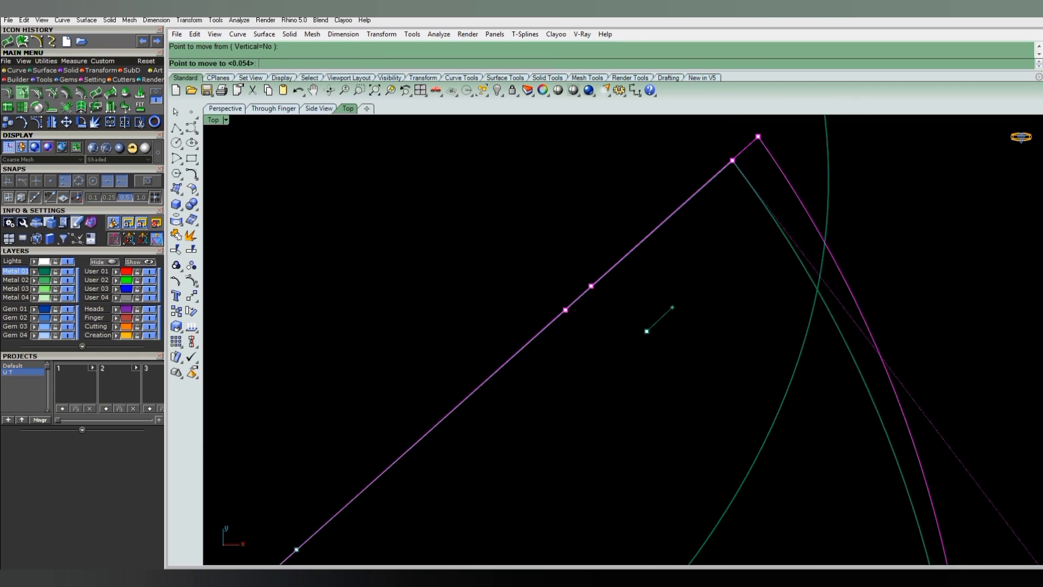
{"action": "scroll", "coordinate": [657, 227], "scroll_direction": "down", "scroll_amount": 2}
{"action": "scroll", "coordinate": [651, 284], "scroll_direction": "down", "scroll_amount": 2}
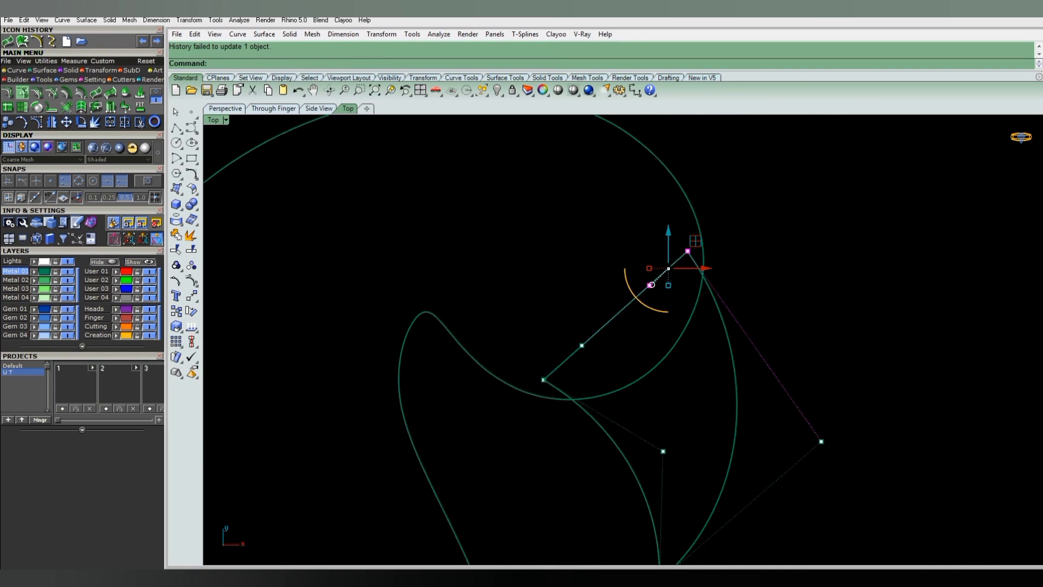
{"action": "scroll", "coordinate": [651, 284], "scroll_direction": "up", "scroll_amount": 5}
{"action": "key", "text": "Escape"}
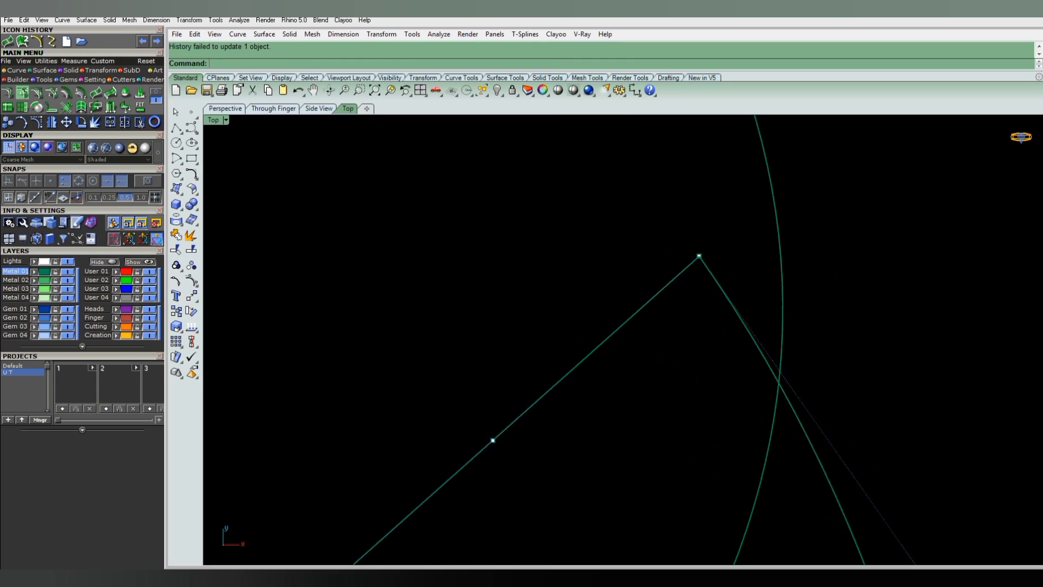
{"action": "scroll", "coordinate": [658, 225], "scroll_direction": "down", "scroll_amount": 2}
{"action": "scroll", "coordinate": [658, 224], "scroll_direction": "down", "scroll_amount": 2}
{"action": "scroll", "coordinate": [658, 225], "scroll_direction": "down", "scroll_amount": 1}
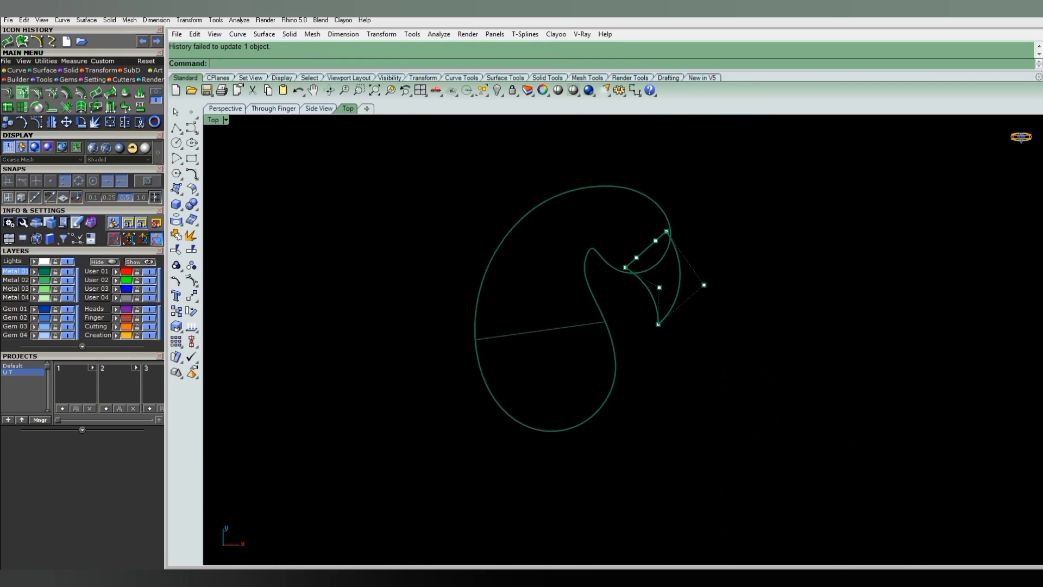
Return to shaded display, adjust the tip curve's outer control point, and hide control points.
{"action": "key", "text": "ctrl+alt+s"}
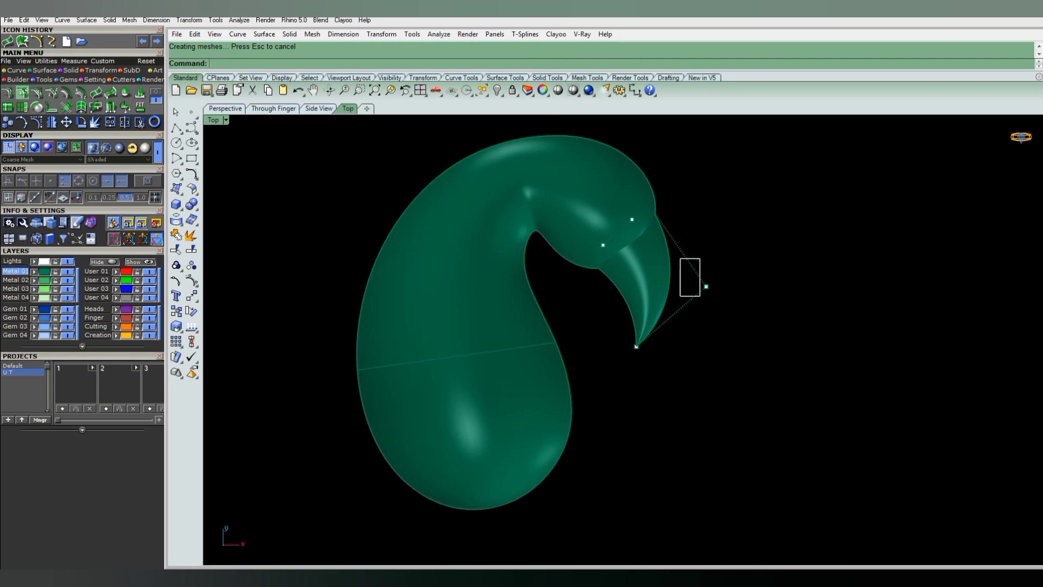
{"action": "left_click_drag", "start_coordinate": [679, 258], "coordinate": [723, 297]}
{"action": "scroll", "coordinate": [731, 263], "scroll_direction": "up", "scroll_amount": 3}
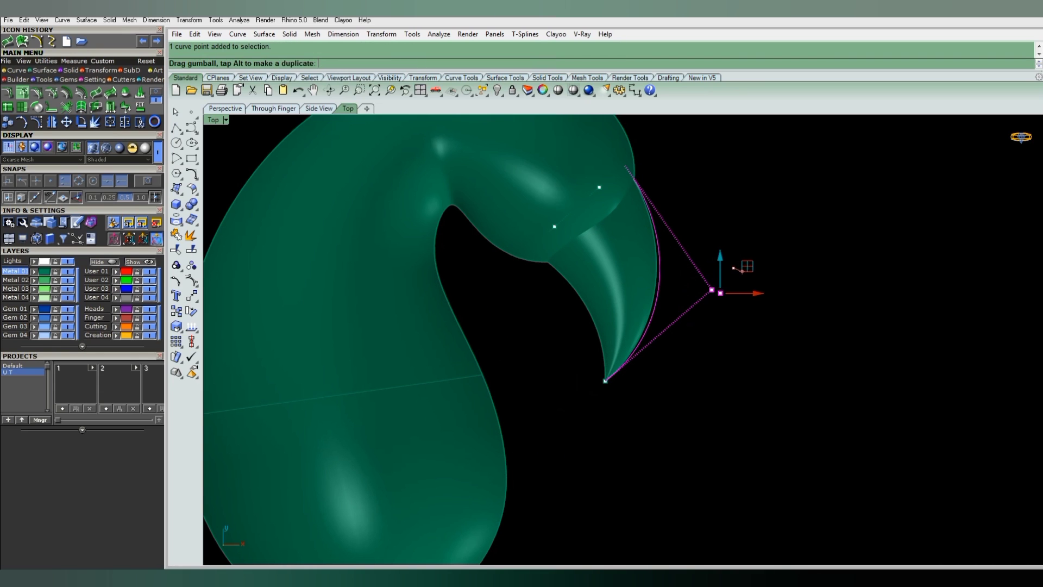
{"action": "key", "text": "Escape"}
{"action": "scroll", "coordinate": [704, 279], "scroll_direction": "down", "scroll_amount": 4}
{"action": "scroll", "coordinate": [627, 218], "scroll_direction": "down", "scroll_amount": 3}
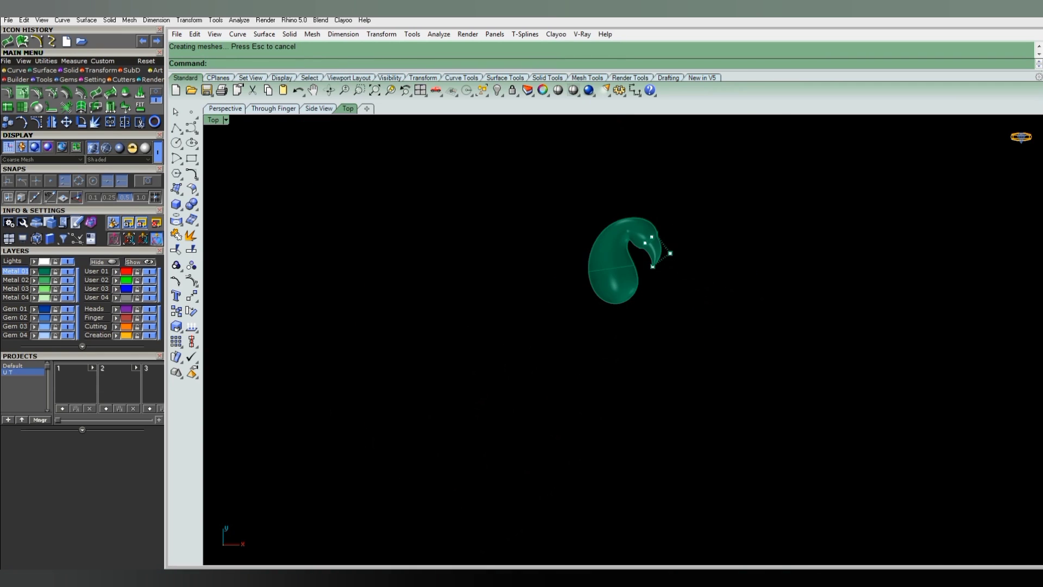
{"action": "type", "text": "'"}
{"action": "key", "text": "Escape"}
{"action": "key", "text": "Escape"}
Group the selected construction pieces and hide the group, leaving only the green paisley body.
{"action": "left_click", "coordinate": [619, 255]}
{"action": "scroll", "coordinate": [614, 253], "scroll_direction": "up", "scroll_amount": 5}
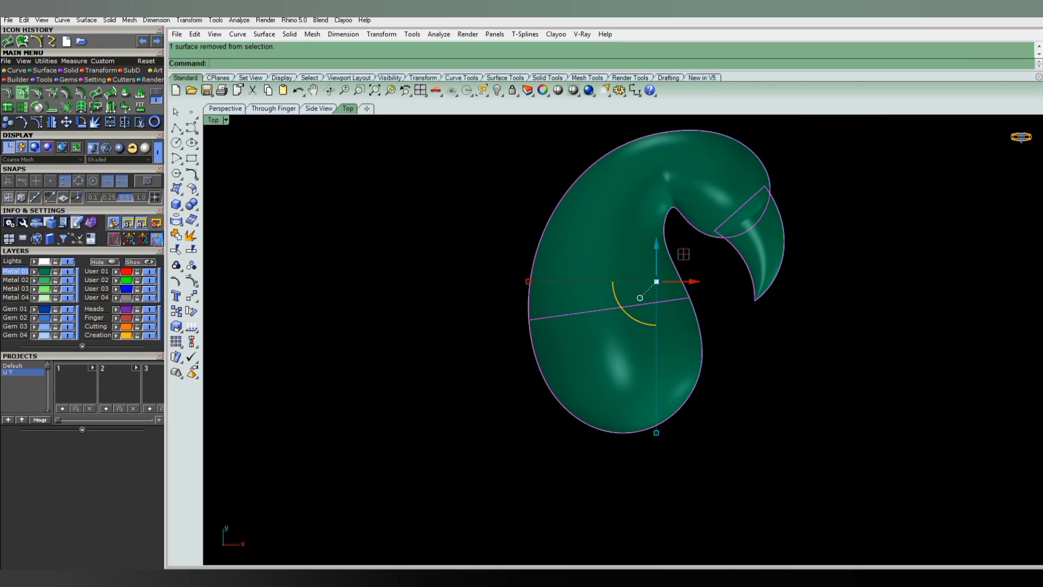
{"action": "left_click", "coordinate": [176, 265]}
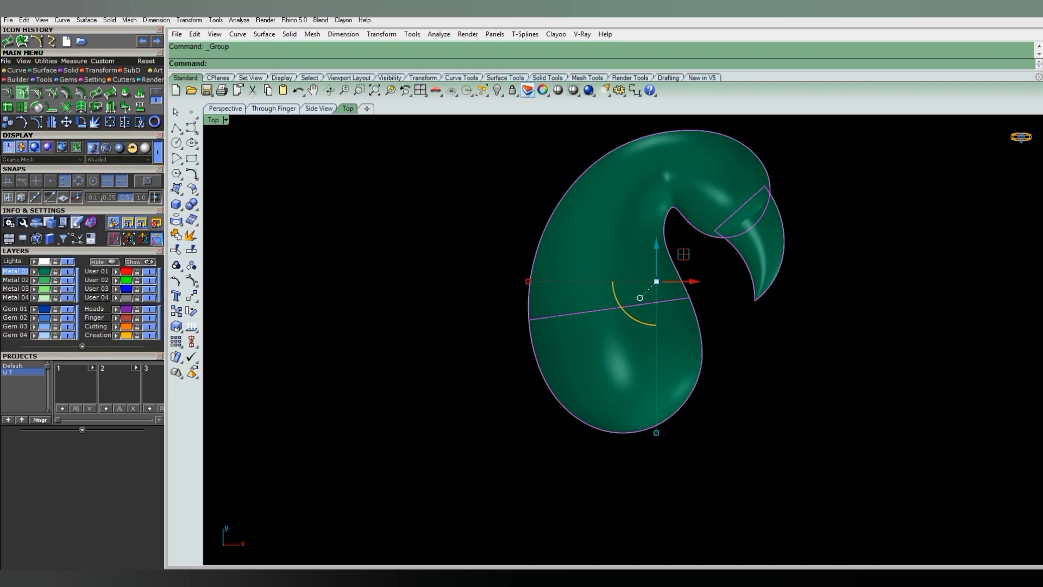
{"action": "left_click", "coordinate": [497, 90]}
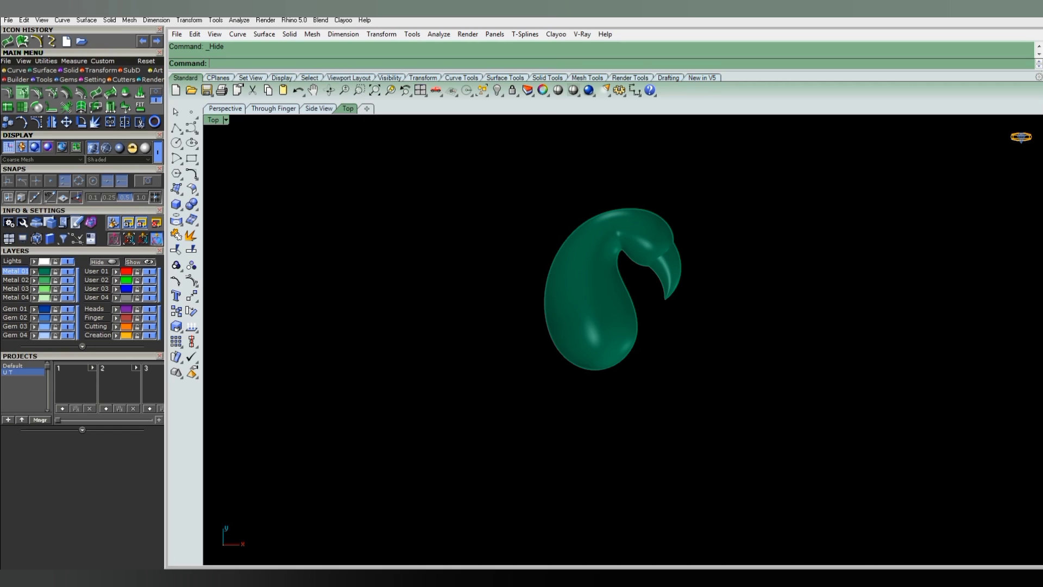
{"action": "scroll", "coordinate": [716, 243], "scroll_direction": "up", "scroll_amount": 1}
{"action": "scroll", "coordinate": [716, 244], "scroll_direction": "up", "scroll_amount": 1}
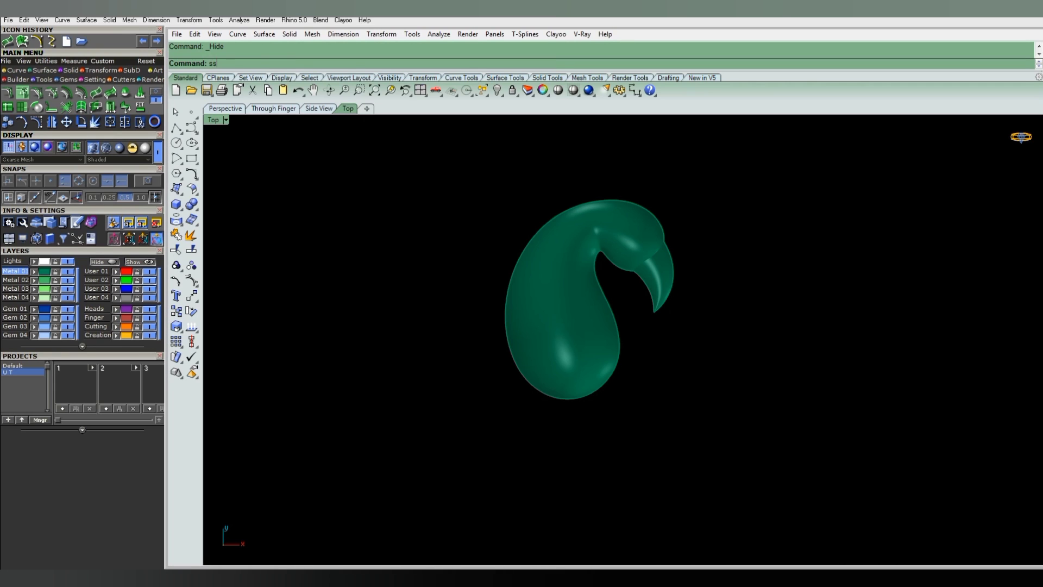
Use Show Selected to reveal the hidden bezel ring and round gem.
{"action": "key", "text": "ctrl+shift+h"}
{"action": "left_click", "coordinate": [544, 244]}
{"action": "key", "text": "Return"}
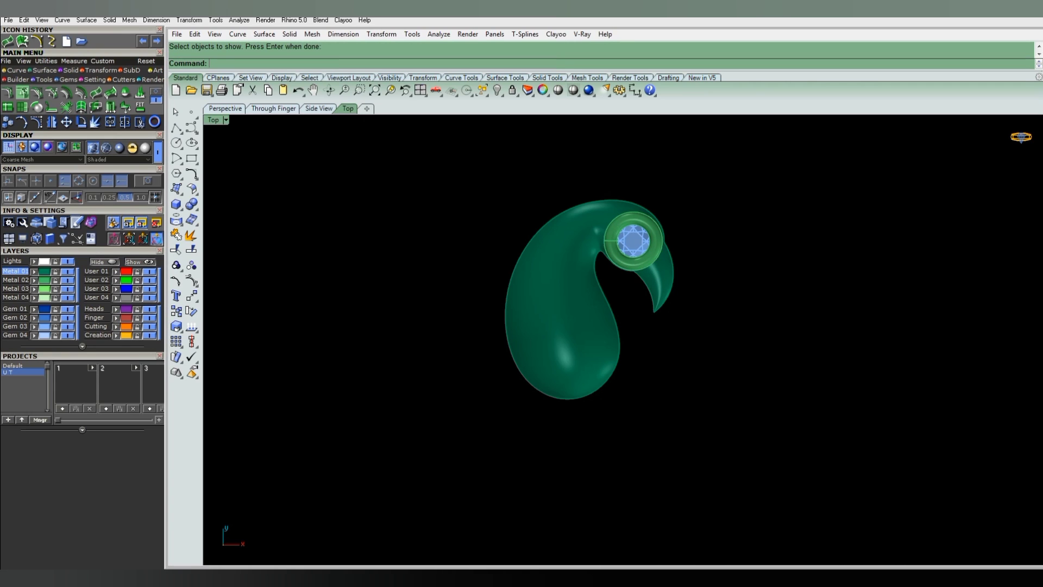
{"action": "left_click", "coordinate": [666, 277]}
{"action": "scroll", "coordinate": [656, 266], "scroll_direction": "up", "scroll_amount": 2}
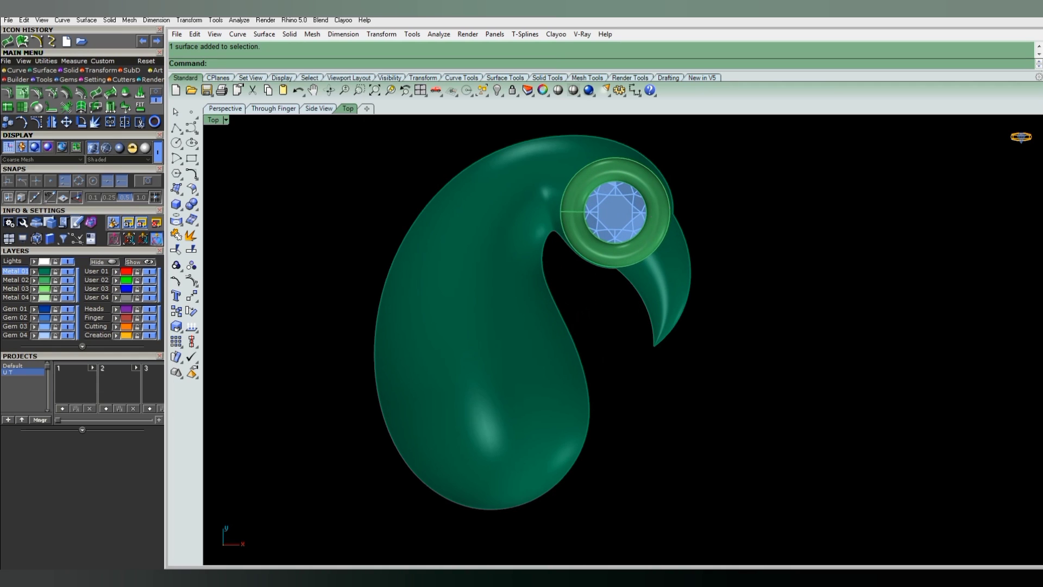
{"action": "scroll", "coordinate": [656, 266], "scroll_direction": "up", "scroll_amount": 2}
Check the gem, bezel and tail surface selections, clear them, and recentre the pendant in Top view.
{"action": "left_click", "coordinate": [597, 201]}
{"action": "scroll", "coordinate": [598, 201], "scroll_direction": "up", "scroll_amount": 1}
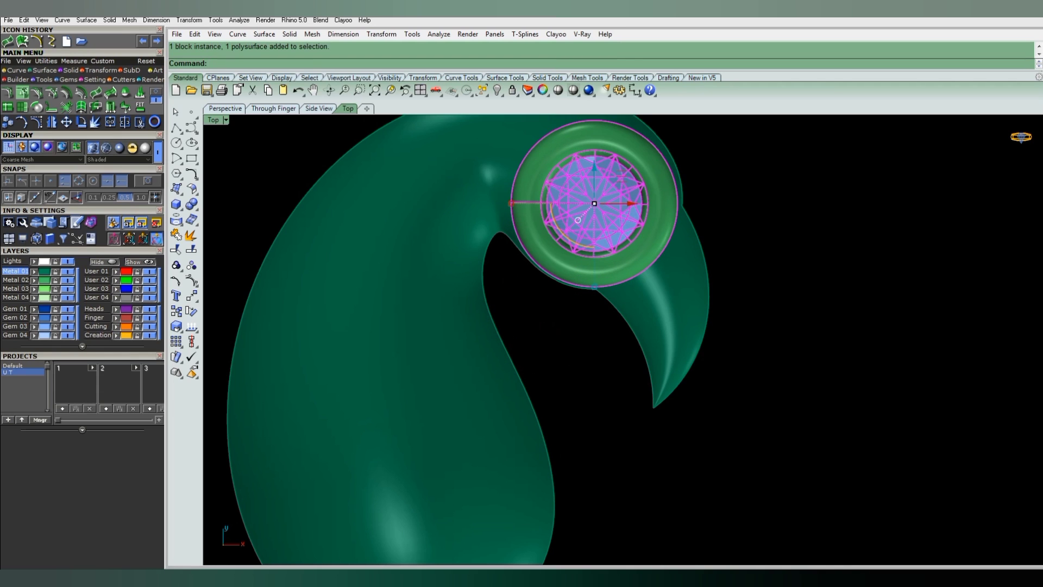
{"action": "scroll", "coordinate": [603, 206], "scroll_direction": "down", "scroll_amount": 2}
{"action": "key", "text": "Escape"}
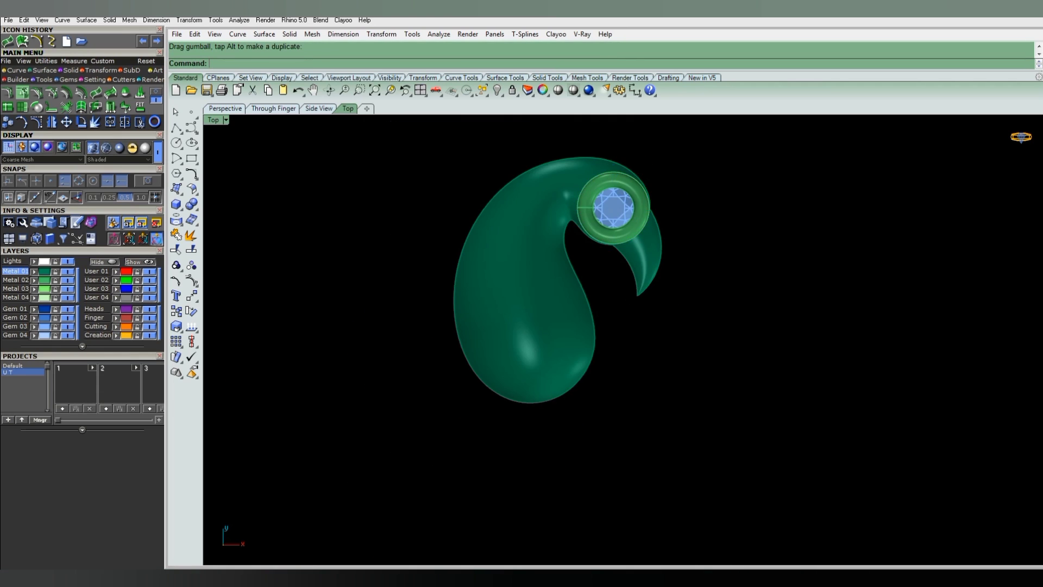
{"action": "scroll", "coordinate": [603, 206], "scroll_direction": "up", "scroll_amount": 1}
{"action": "left_click", "coordinate": [646, 239]}
{"action": "scroll", "coordinate": [626, 239], "scroll_direction": "down", "scroll_amount": 2}
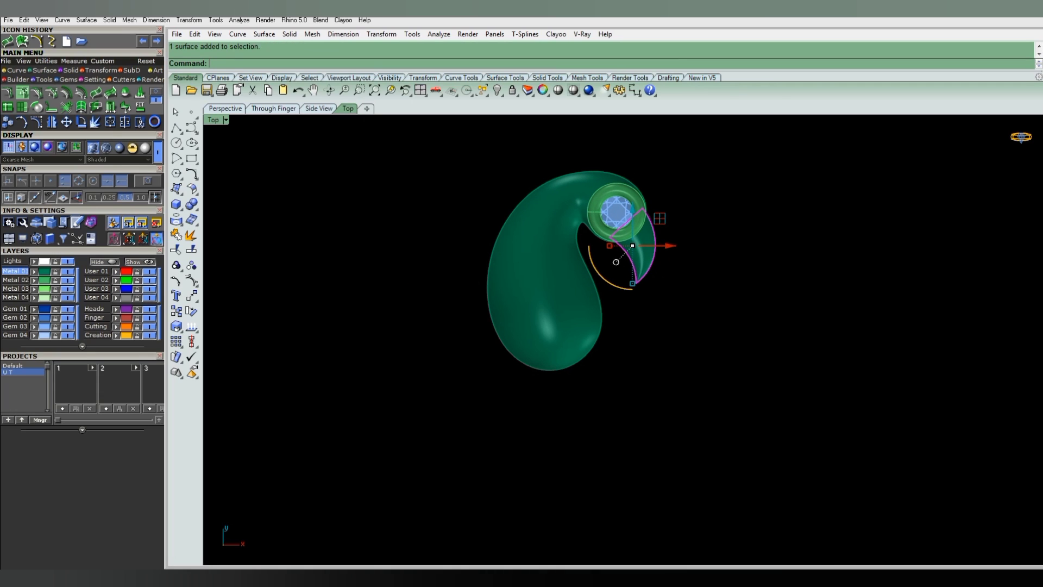
{"action": "key", "text": "Escape"}
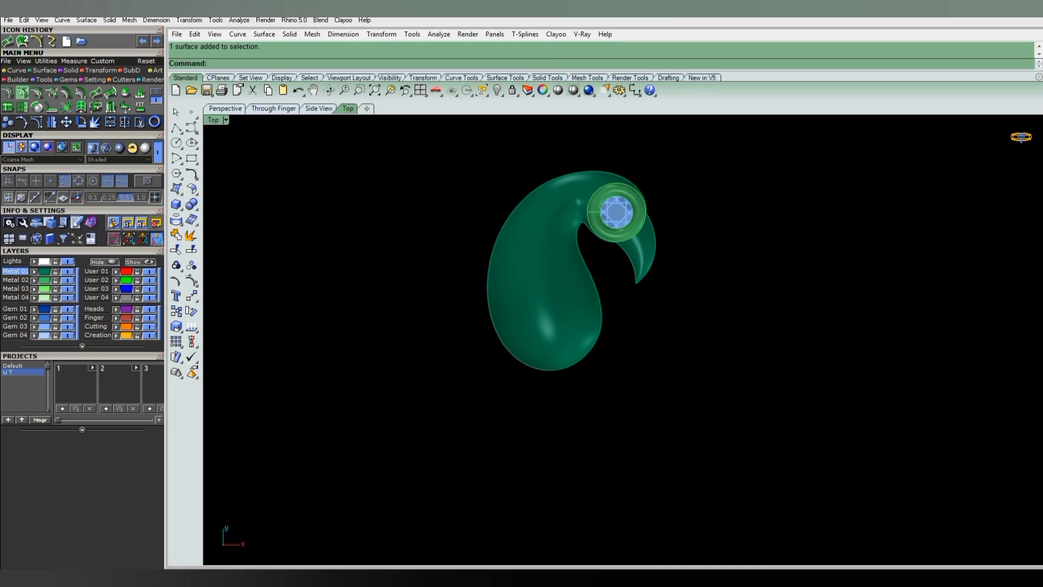
{"action": "right_click_drag", "start_coordinate": [616, 212], "coordinate": [647, 278]}
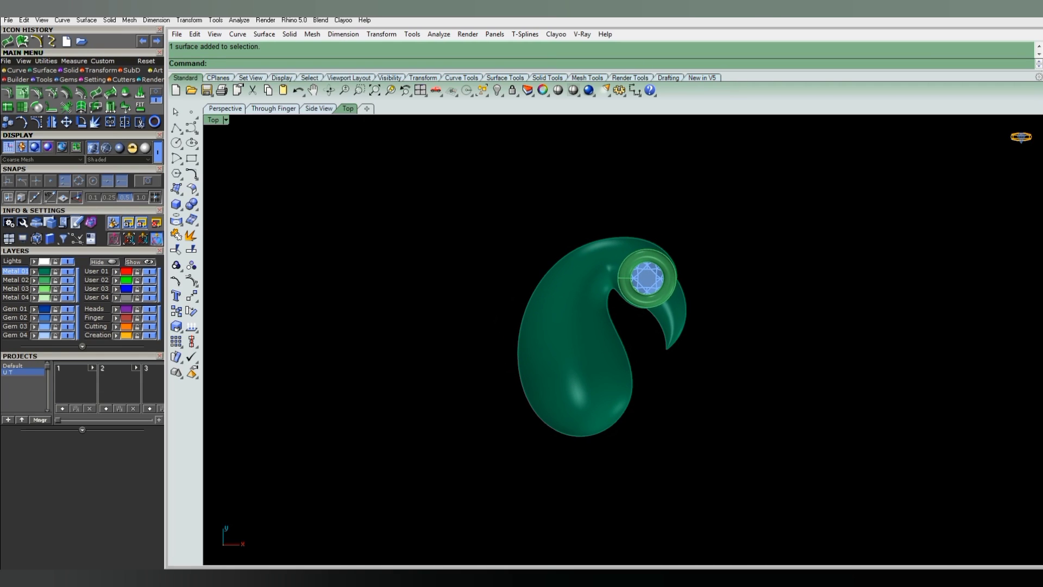
Extrude the paisley body surface into a solid, judging its thickness from a side view.
{"action": "scroll", "coordinate": [606, 263], "scroll_direction": "up", "scroll_amount": 1}
{"action": "left_click", "coordinate": [619, 324]}
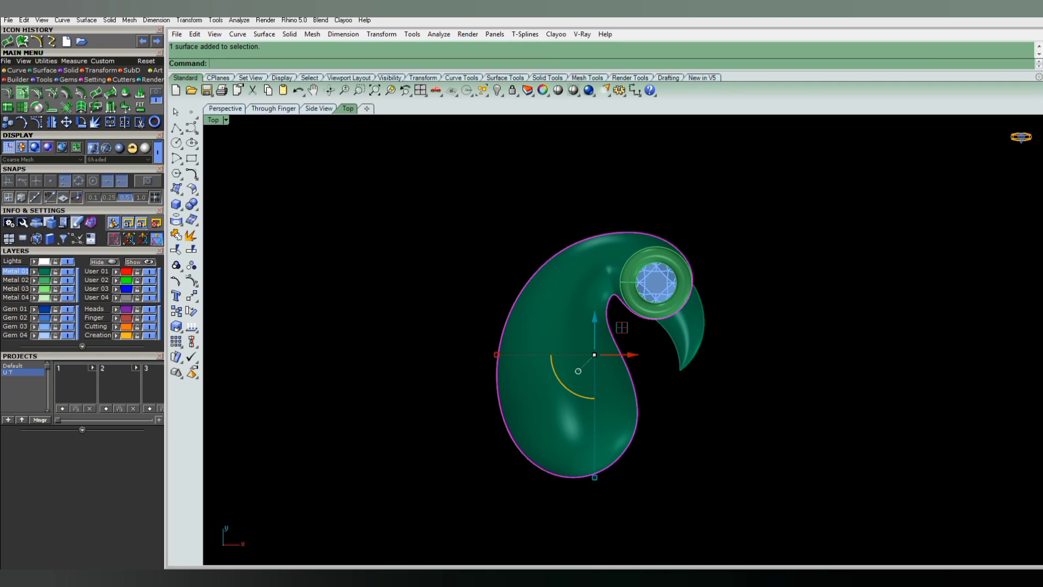
{"action": "type", "text": "e"}
{"action": "key", "text": "Return"}
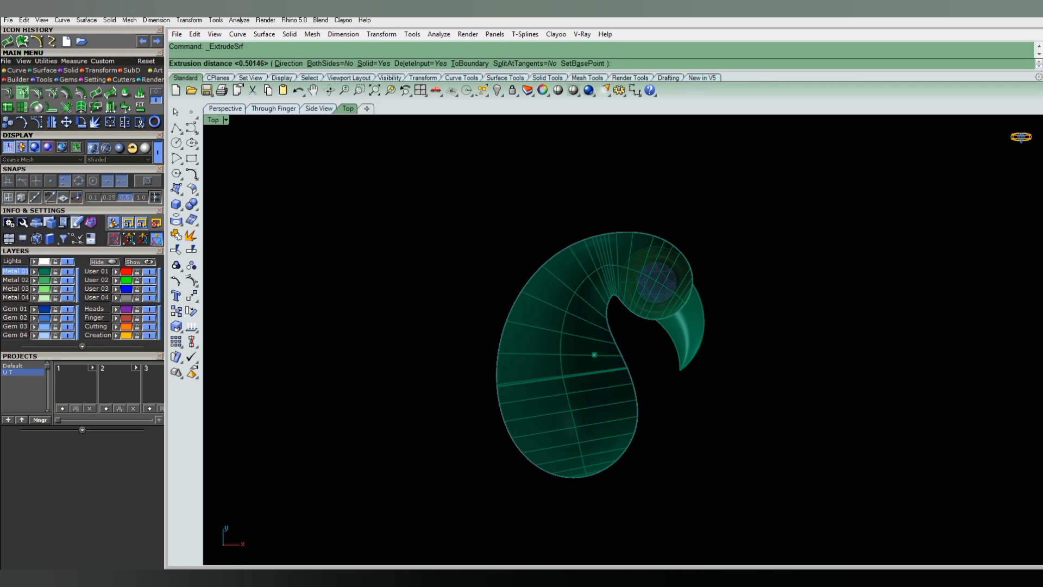
{"action": "key", "text": "Down"}
{"action": "key", "text": "Down"}
{"action": "key", "text": "Down"}
{"action": "key", "text": "Down"}
{"action": "key", "text": "Down"}
{"action": "key", "text": "Down"}
{"action": "key", "text": "Down"}
{"action": "key", "text": "Down"}
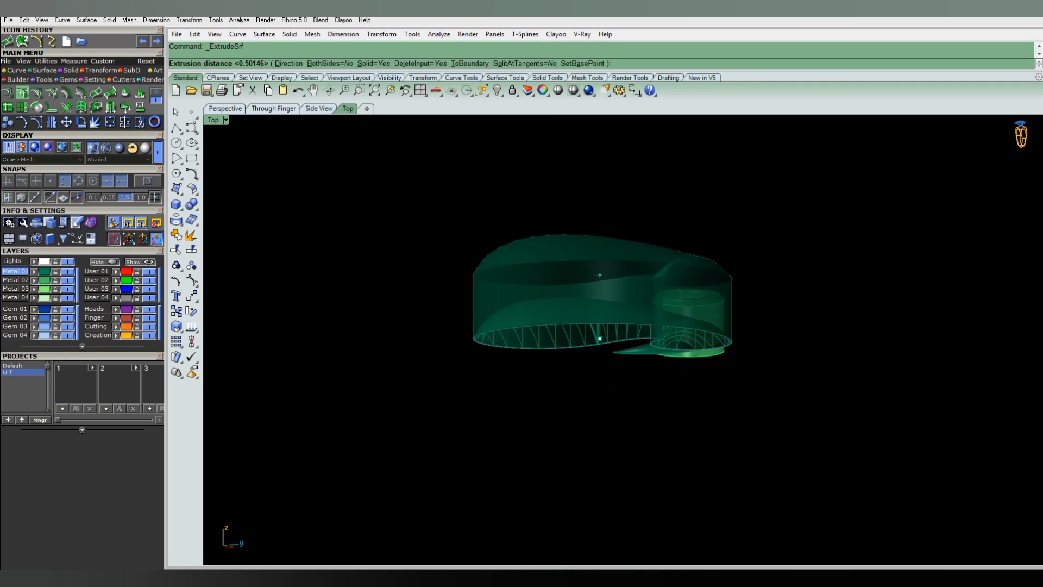
{"action": "key", "text": "Return"}
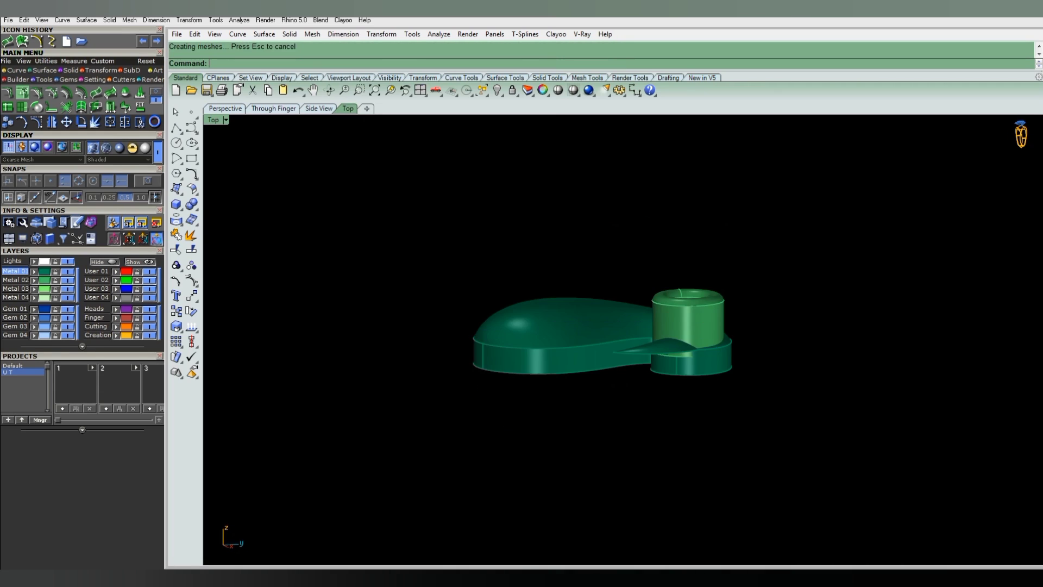
{"action": "key", "text": "Home"}
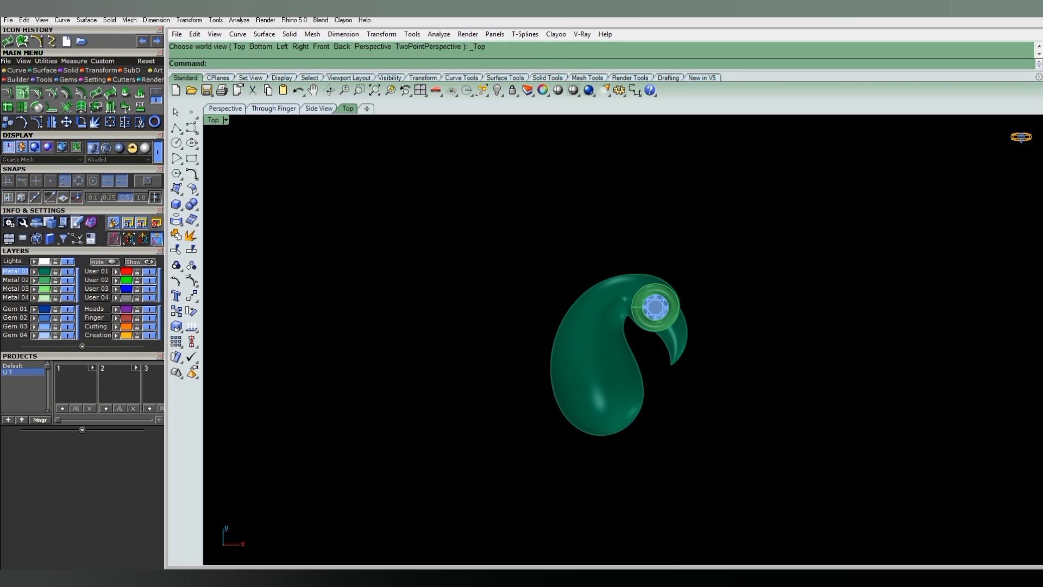
Draw an Arc (Direction) from the body's inner notch to its outer edge left of the bezel.
{"action": "left_click", "coordinate": [16, 70]}
{"action": "left_click", "coordinate": [36, 93]}
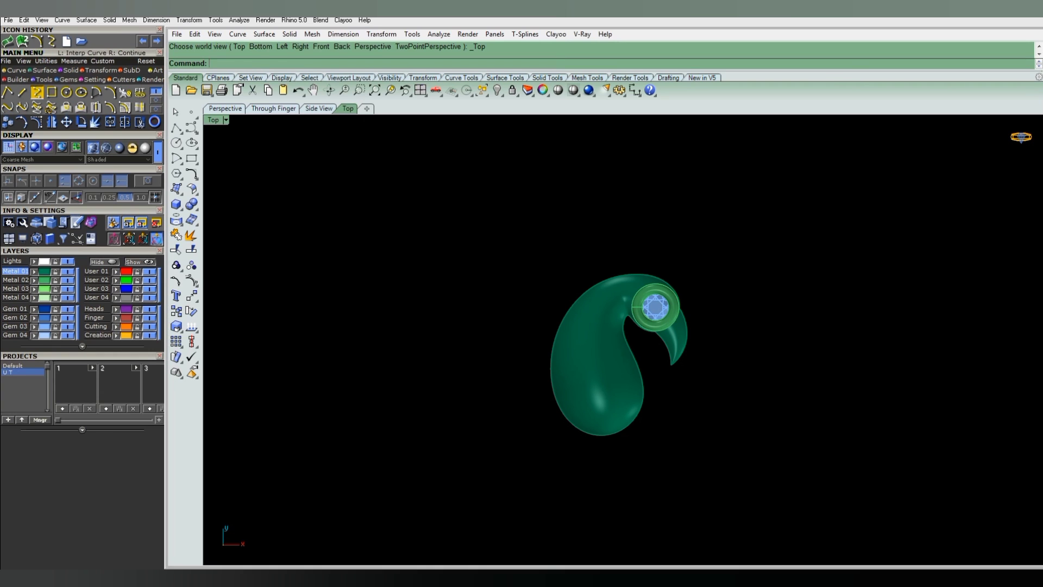
{"action": "scroll", "coordinate": [625, 294], "scroll_direction": "up", "scroll_amount": 4}
{"action": "scroll", "coordinate": [616, 303], "scroll_direction": "up", "scroll_amount": 3}
{"action": "scroll", "coordinate": [610, 312], "scroll_direction": "up", "scroll_amount": 3}
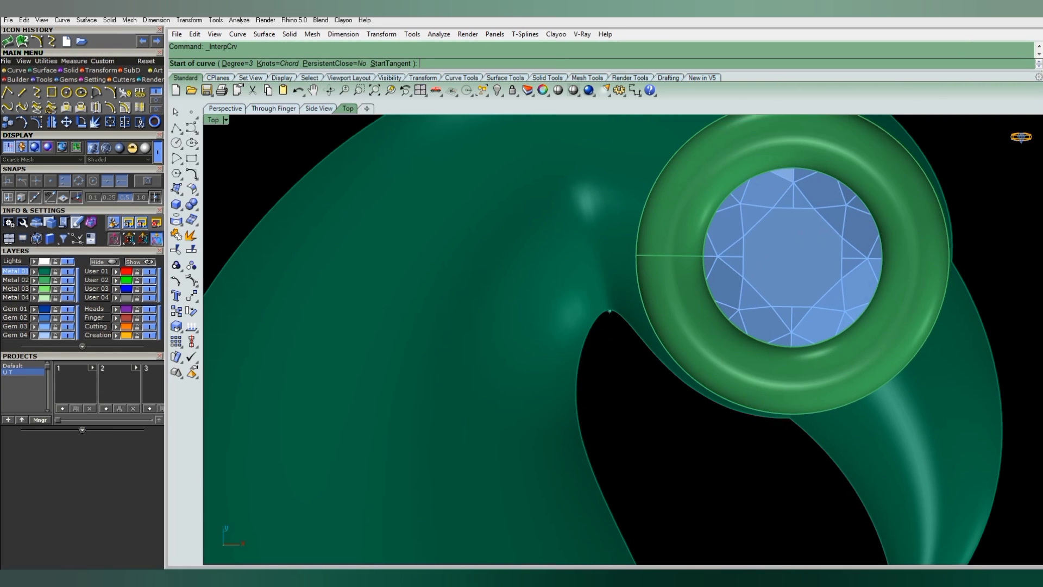
{"action": "scroll", "coordinate": [607, 313], "scroll_direction": "down", "scroll_amount": 2}
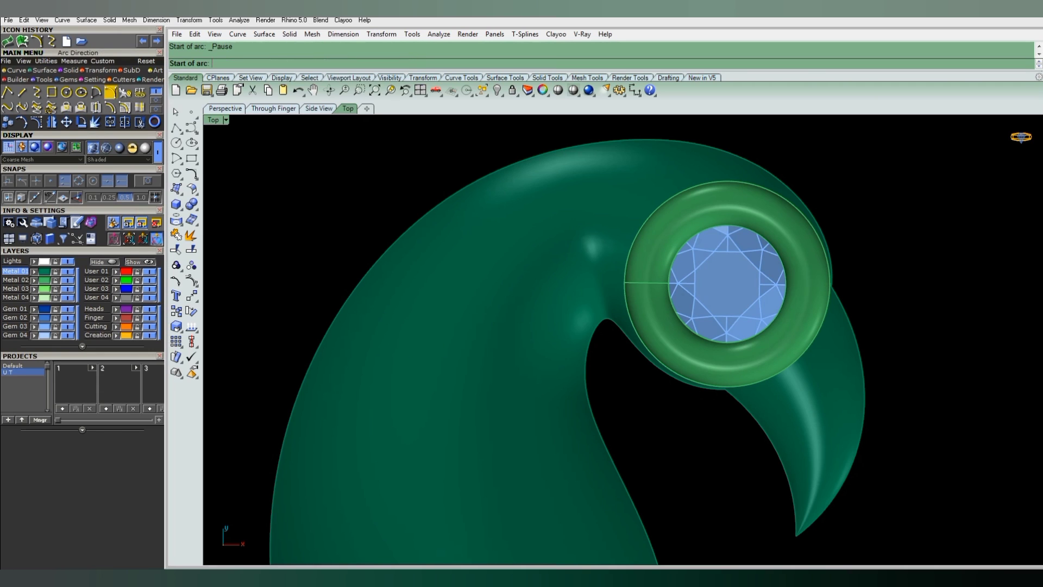
{"action": "scroll", "coordinate": [608, 308], "scroll_direction": "up", "scroll_amount": 2}
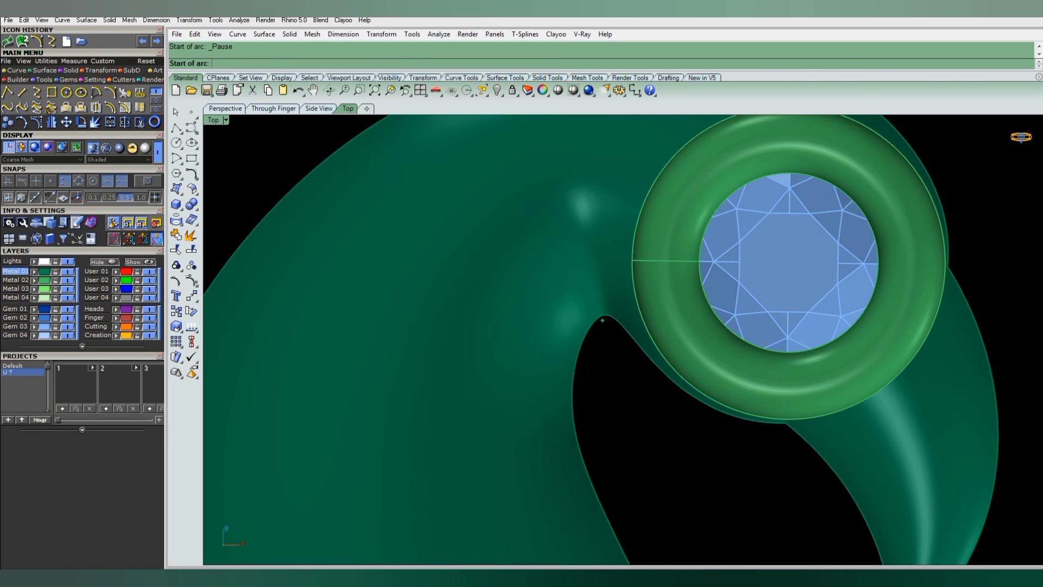
{"action": "left_click", "coordinate": [602, 321]}
{"action": "scroll", "coordinate": [602, 322], "scroll_direction": "down", "scroll_amount": 3}
{"action": "left_click", "coordinate": [225, 64]}
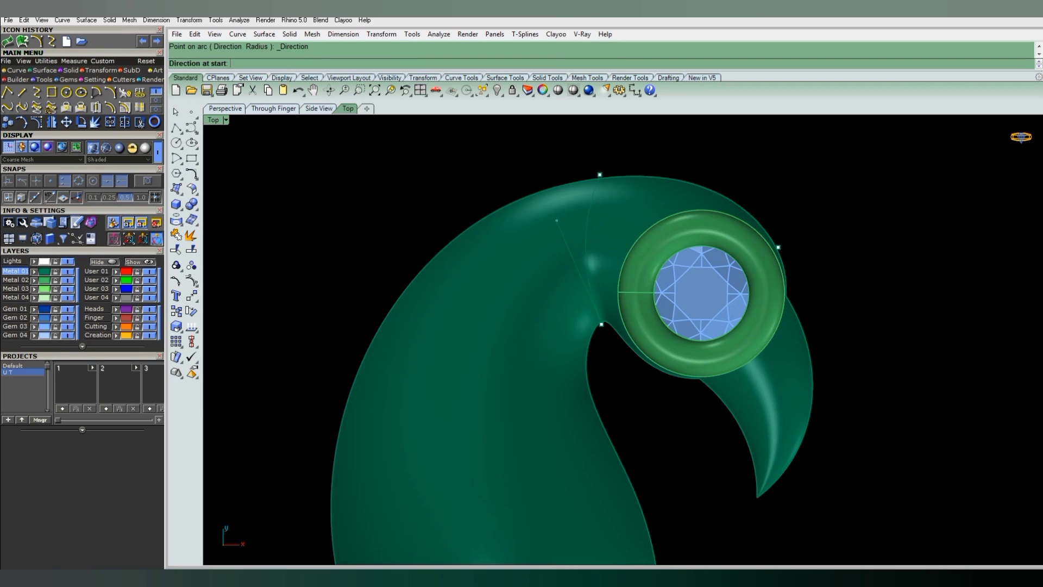
{"action": "left_click", "coordinate": [782, 247]}
Select the new arc and begin projecting it onto the pendant body.
{"action": "left_click_drag", "start_coordinate": [547, 158], "coordinate": [642, 347]}
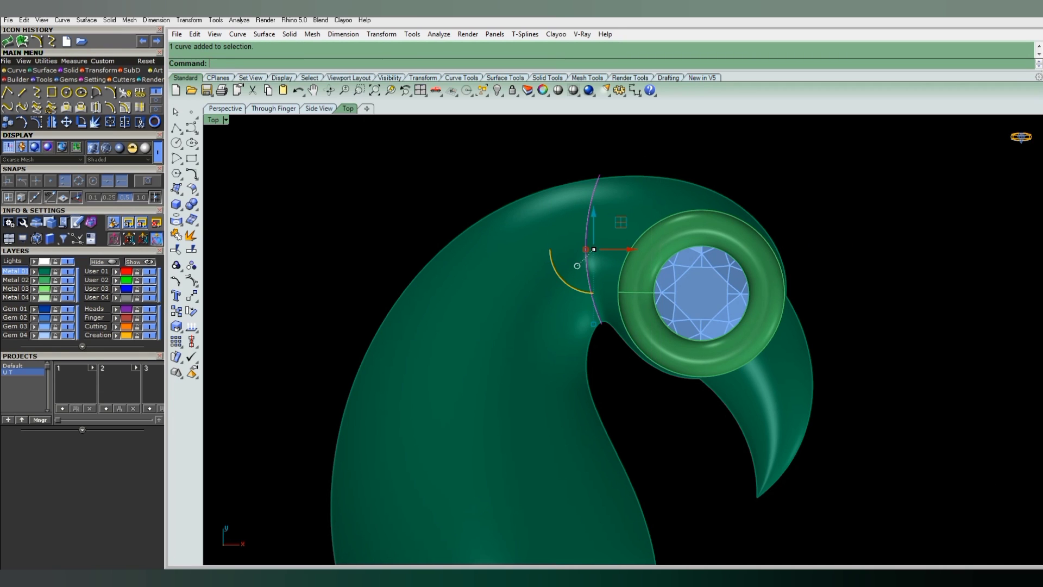
{"action": "scroll", "coordinate": [610, 250], "scroll_direction": "up", "scroll_amount": 3}
{"action": "scroll", "coordinate": [611, 251], "scroll_direction": "up", "scroll_amount": 2}
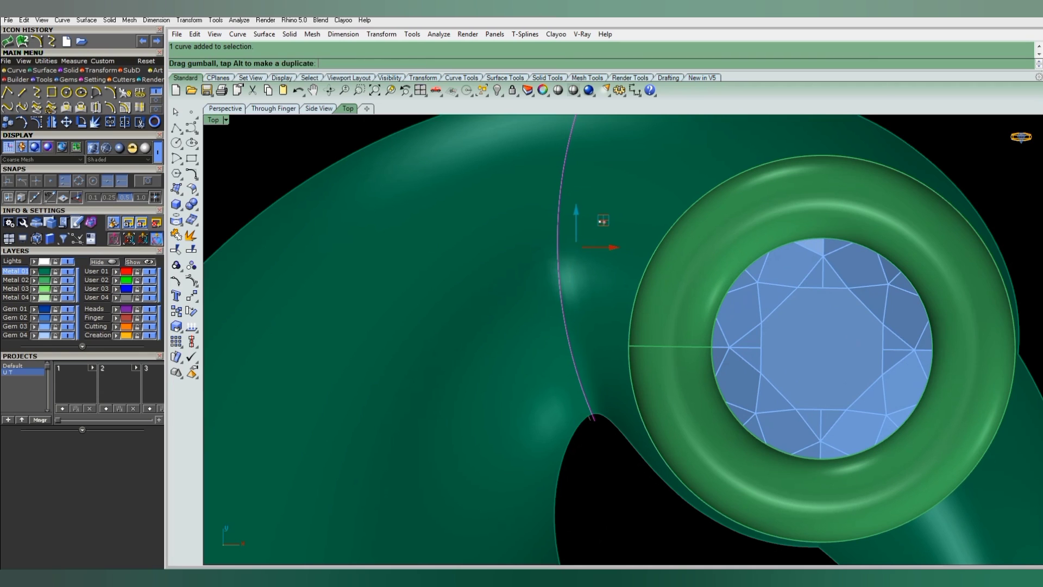
{"action": "scroll", "coordinate": [622, 271], "scroll_direction": "down", "scroll_amount": 3}
{"action": "scroll", "coordinate": [603, 267], "scroll_direction": "down", "scroll_amount": 4}
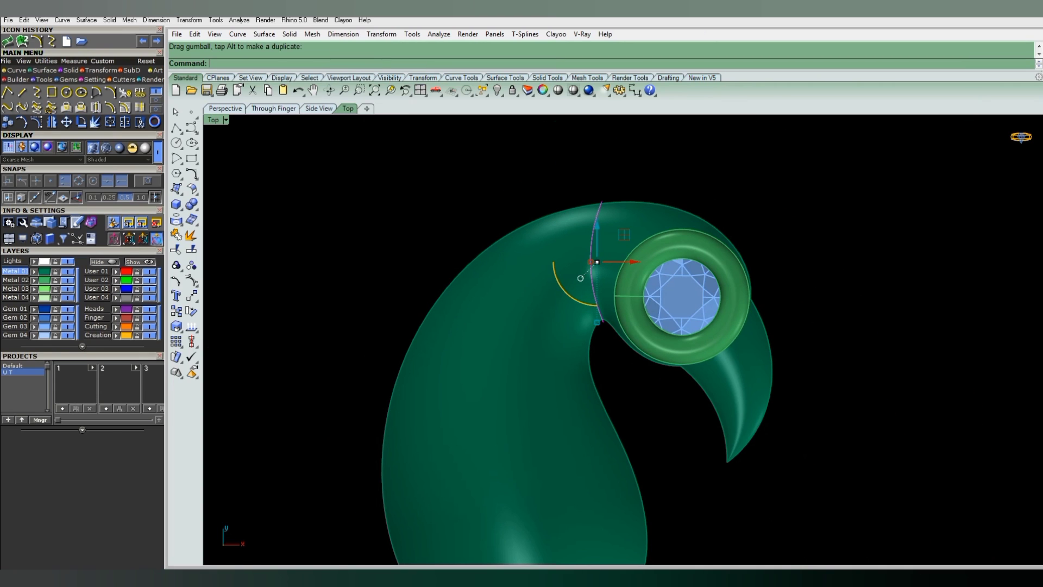
{"action": "left_click", "coordinate": [176, 219]}
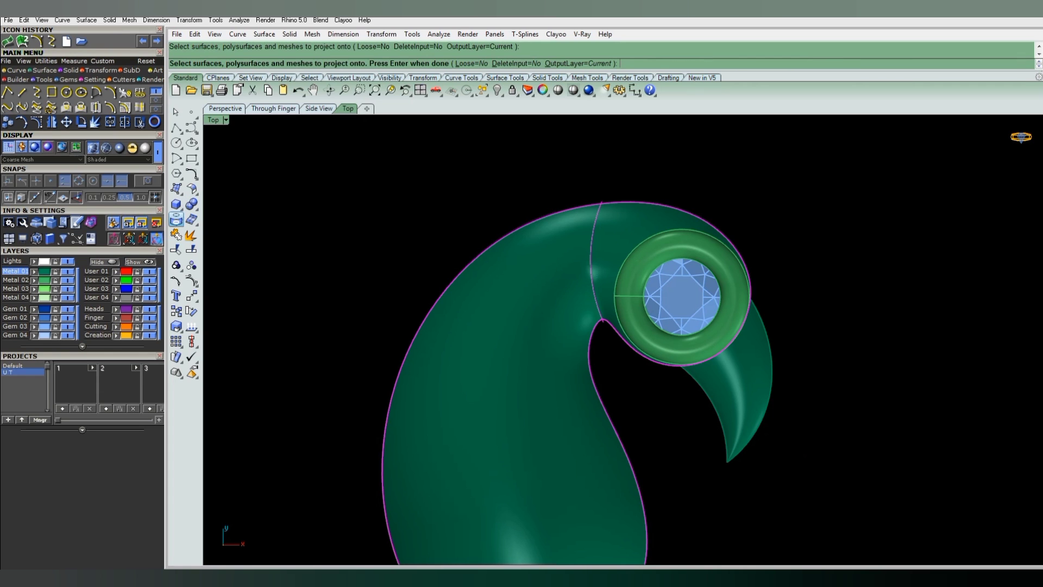
Project the arc onto the body, explode it and delete the extra segment.
{"action": "key", "text": "Return"}
{"action": "right_click_drag", "start_coordinate": [597, 326], "coordinate": [597, 244]}
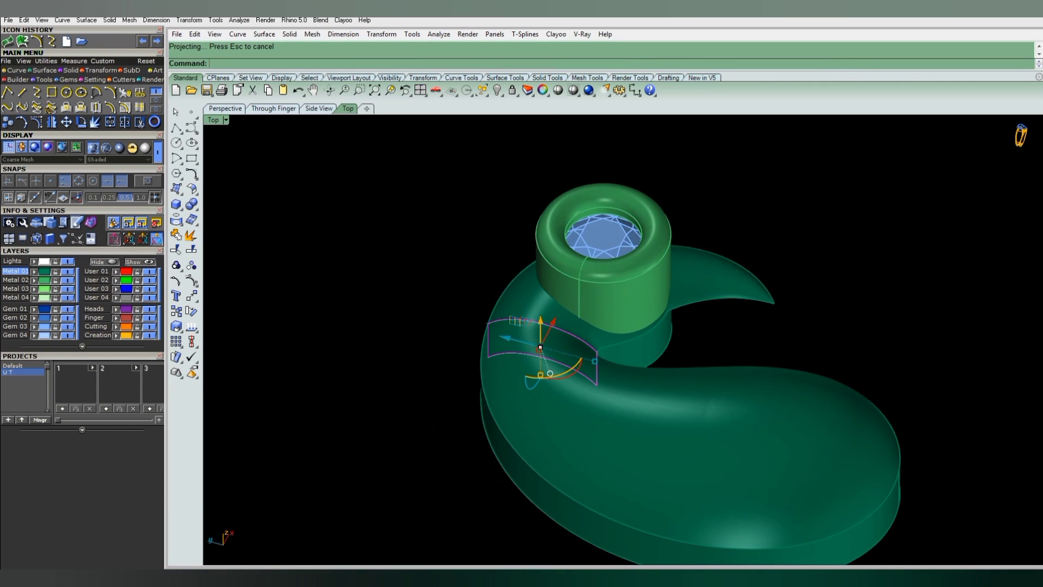
{"action": "left_click", "coordinate": [190, 234]}
{"action": "left_click_drag", "start_coordinate": [500, 269], "coordinate": [485, 293]}
{"action": "left_click_drag", "start_coordinate": [594, 214], "coordinate": [745, 354], "text": "ctrl"}
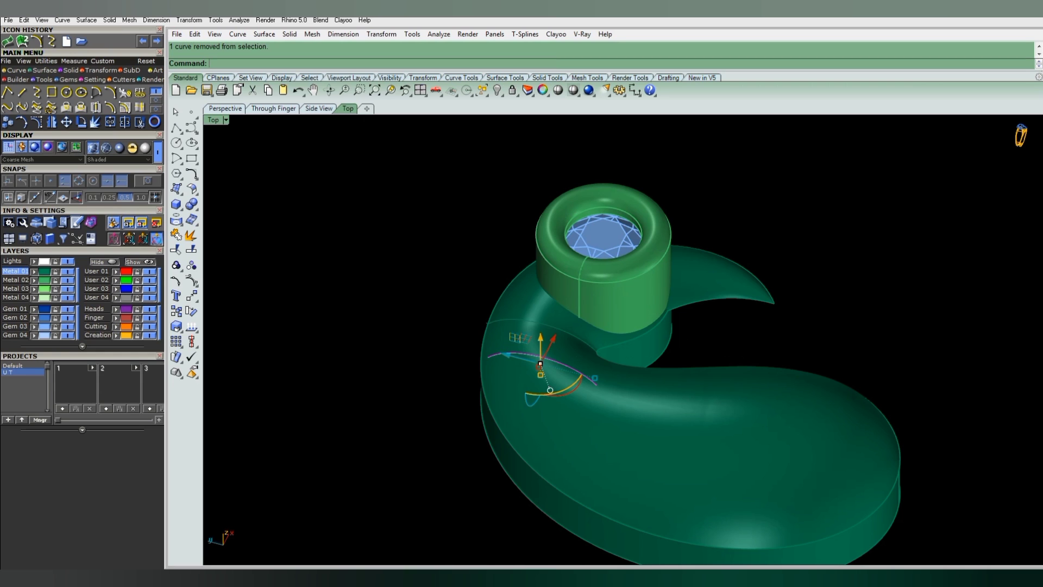
{"action": "key", "text": "Escape"}
{"action": "scroll", "coordinate": [489, 310], "scroll_direction": "up", "scroll_amount": 3}
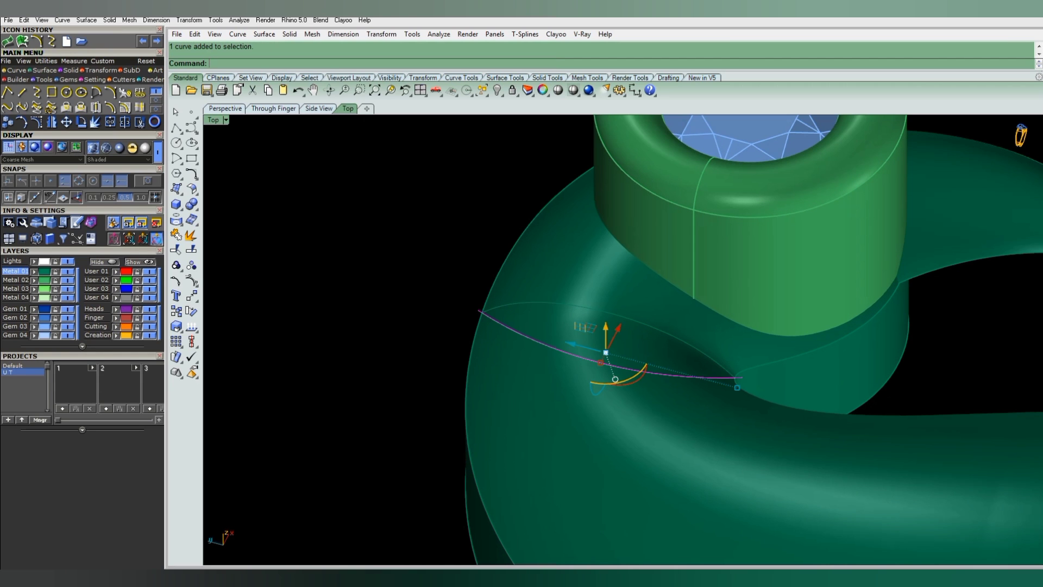
{"action": "scroll", "coordinate": [625, 336], "scroll_direction": "down", "scroll_amount": 3}
{"action": "key", "text": "Delete"}
Join the three remaining projected pieces into one curve and show its control points.
{"action": "right_click_drag", "start_coordinate": [624, 337], "coordinate": [625, 239]}
{"action": "left_click_drag", "start_coordinate": [450, 411], "coordinate": [706, 302]}
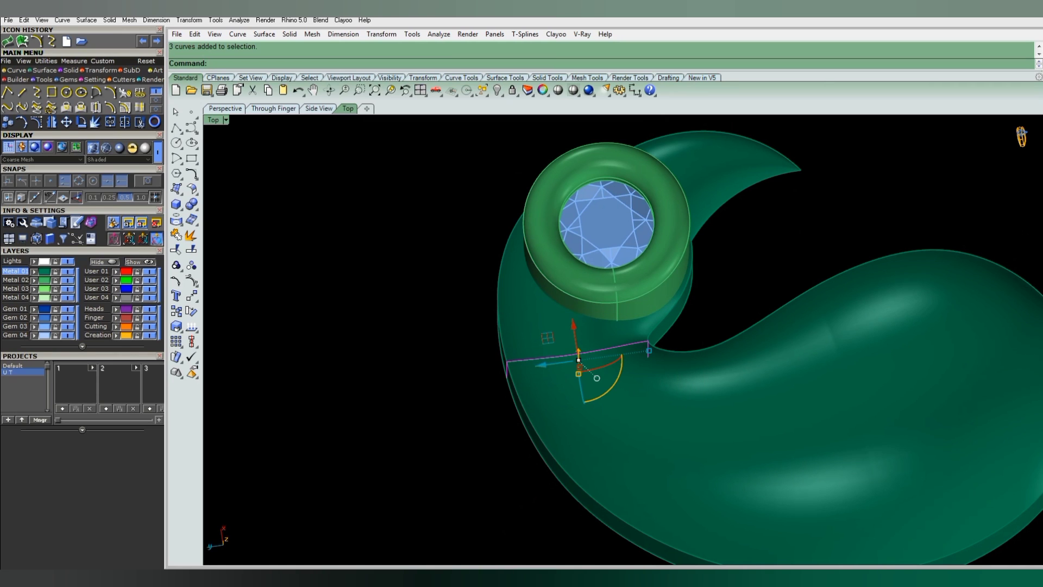
{"action": "key", "text": "ctrl+j"}
{"action": "scroll", "coordinate": [496, 389], "scroll_direction": "up", "scroll_amount": 4}
{"action": "scroll", "coordinate": [496, 390], "scroll_direction": "up", "scroll_amount": 4}
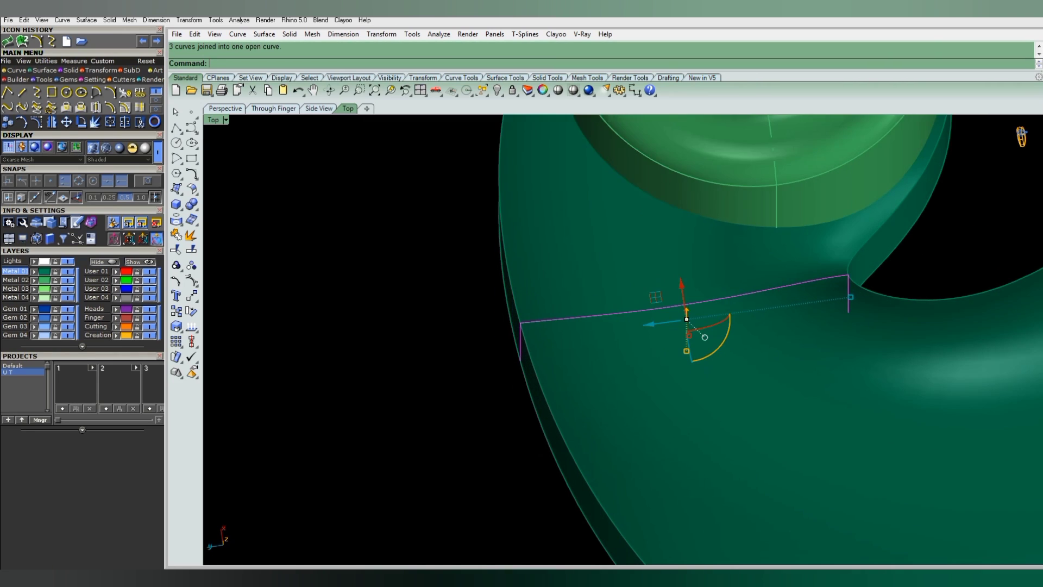
{"action": "scroll", "coordinate": [479, 364], "scroll_direction": "down", "scroll_amount": 3}
{"action": "key", "text": "F10"}
Rebuild the projected curve on the pendant body as a degree 3 curve with fewer points, then return to Top view.
{"action": "scroll", "coordinate": [489, 342], "scroll_direction": "up", "scroll_amount": 3}
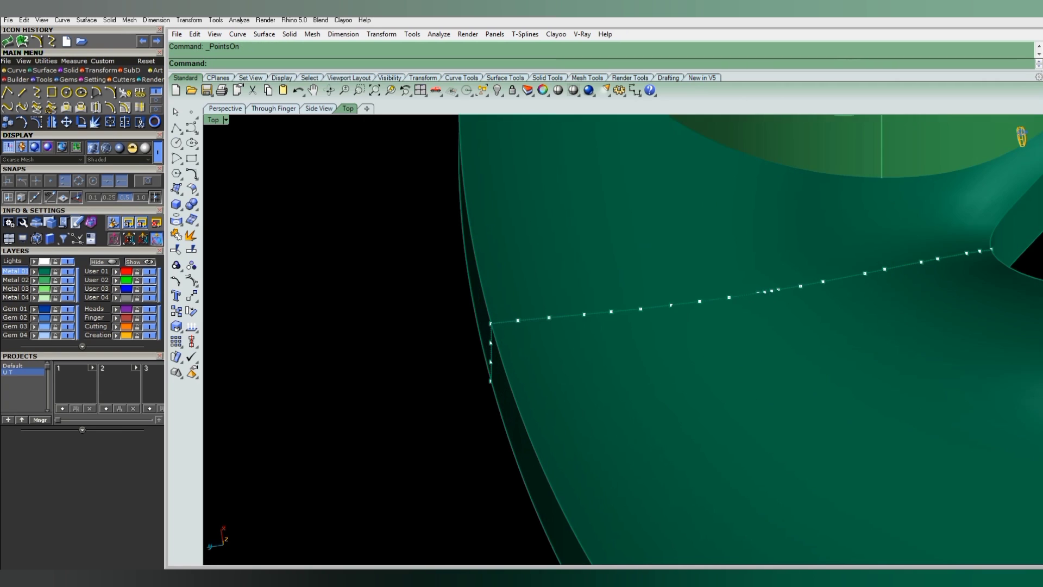
{"action": "scroll", "coordinate": [489, 342], "scroll_direction": "up", "scroll_amount": 2}
{"action": "scroll", "coordinate": [489, 342], "scroll_direction": "down", "scroll_amount": 4}
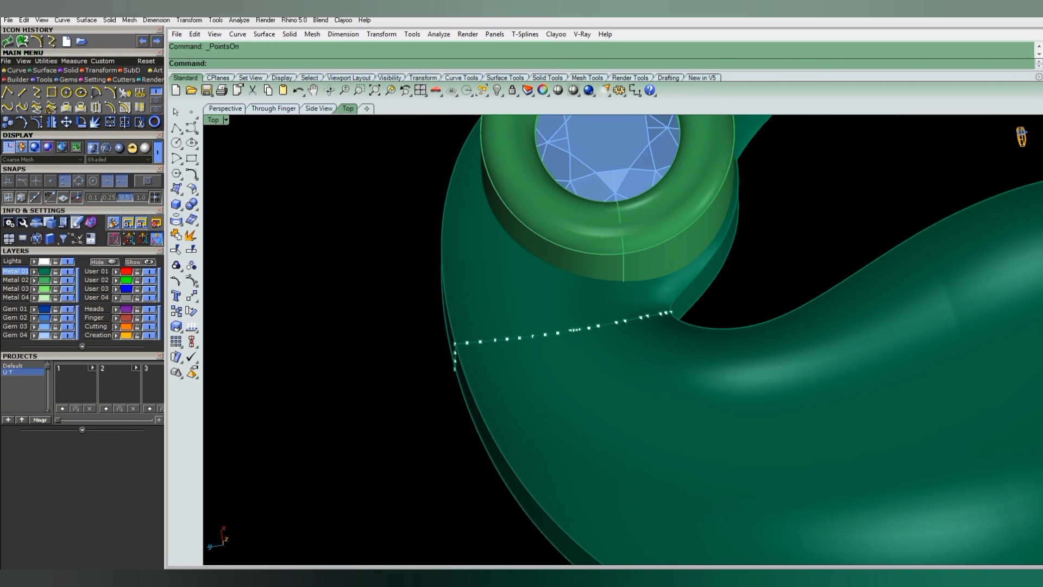
{"action": "scroll", "coordinate": [597, 337], "scroll_direction": "down", "scroll_amount": 2}
{"action": "key", "text": "Escape"}
{"action": "left_click", "coordinate": [584, 326]}
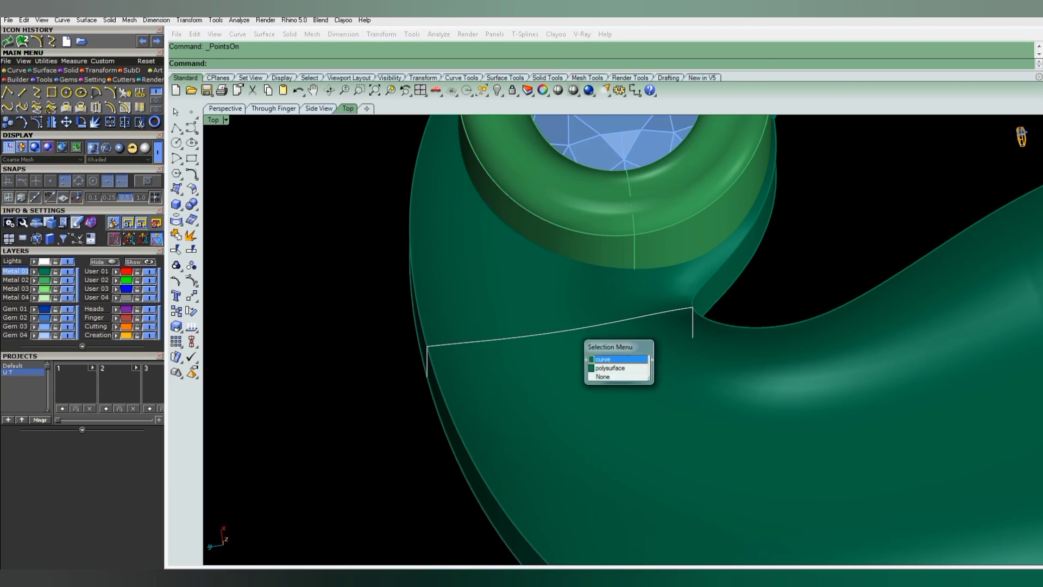
{"action": "left_click", "coordinate": [603, 359]}
{"action": "type", "text": "rb"}
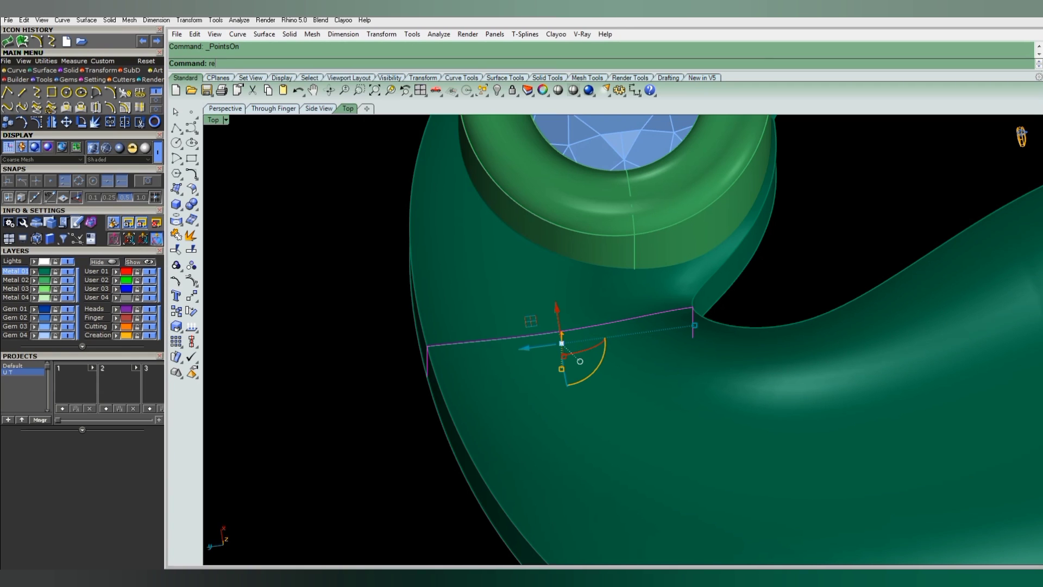
{"action": "key", "text": "Return"}
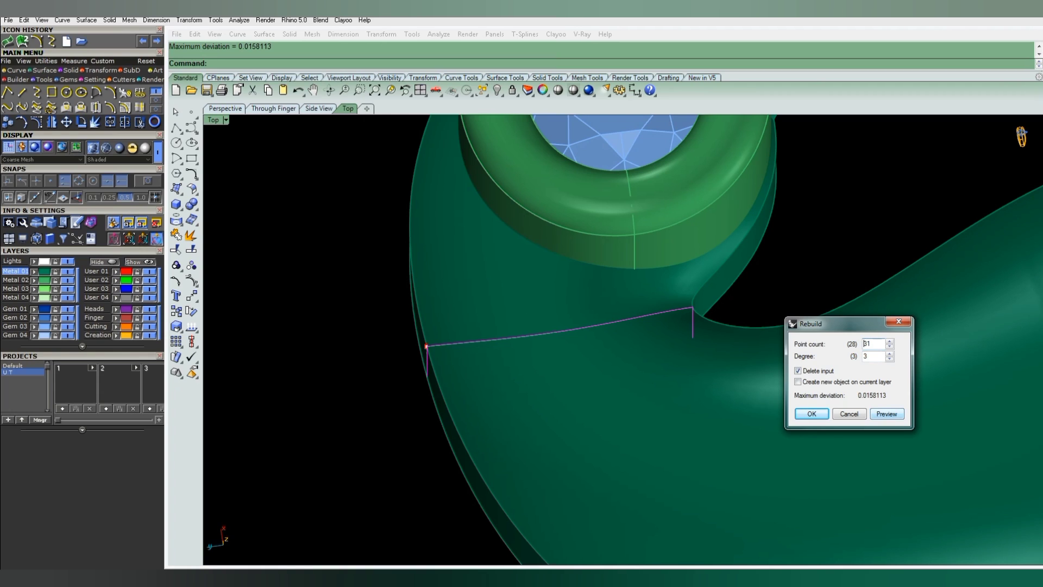
{"action": "left_click", "coordinate": [812, 413]}
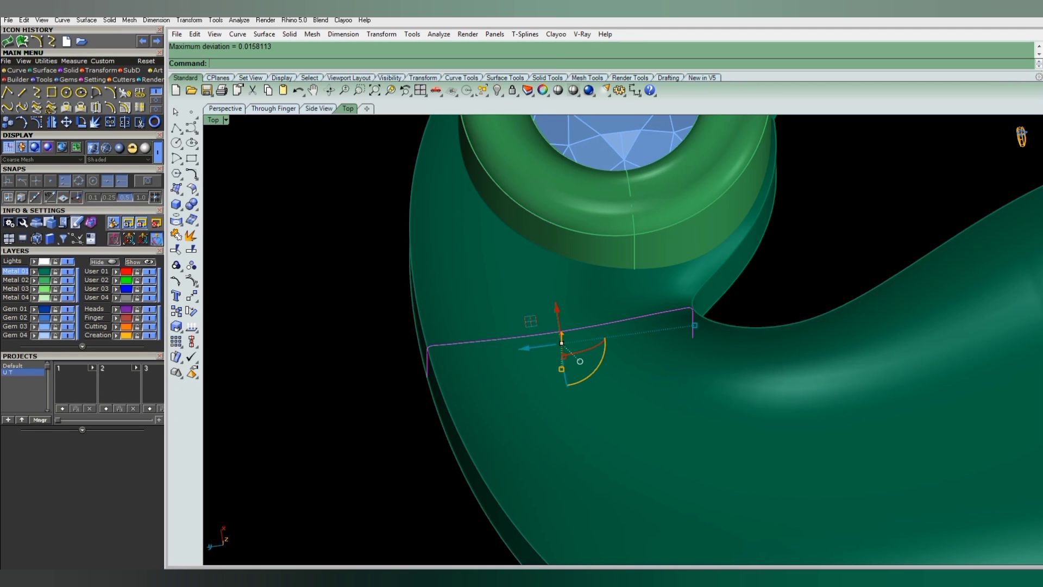
{"action": "right_click_drag", "start_coordinate": [619, 337], "coordinate": [641, 326]}
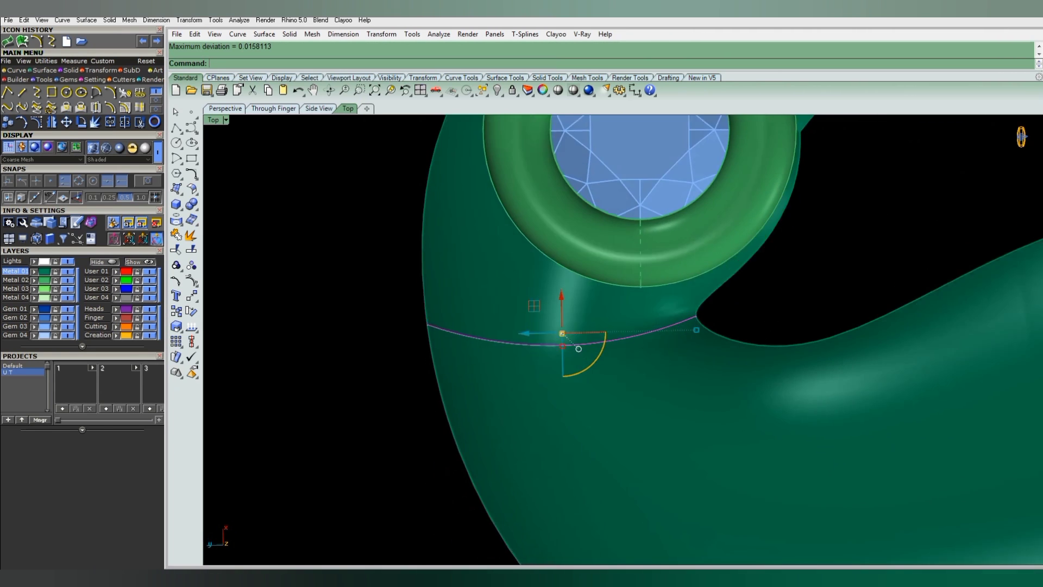
{"action": "key", "text": "ctrl+F1"}
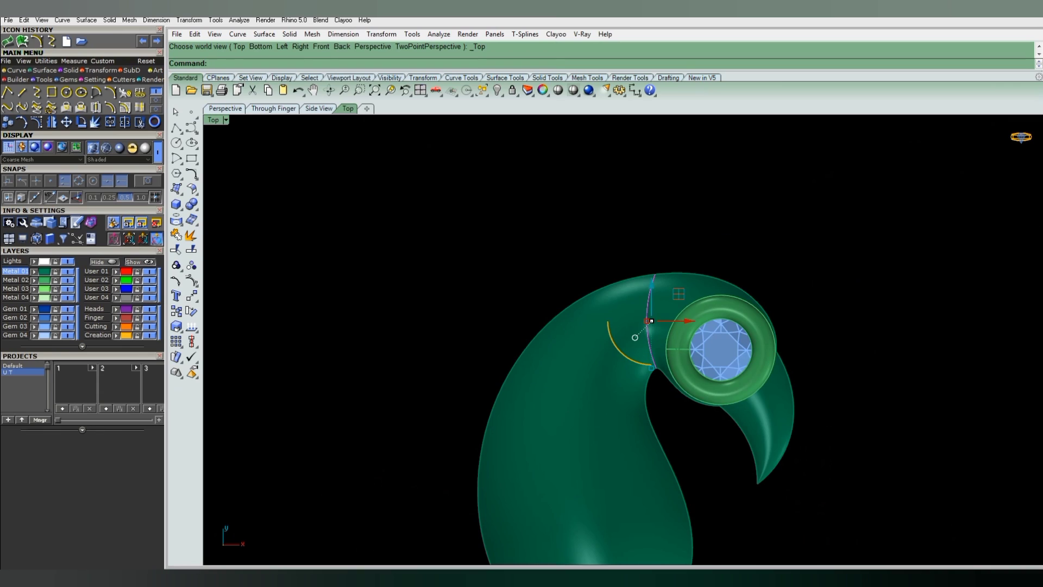
Pipe the rebuilt curve with a 0.3 start radius, then hide the selected object.
{"action": "type", "text": "pp"}
{"action": "left_click", "coordinate": [70, 70]}
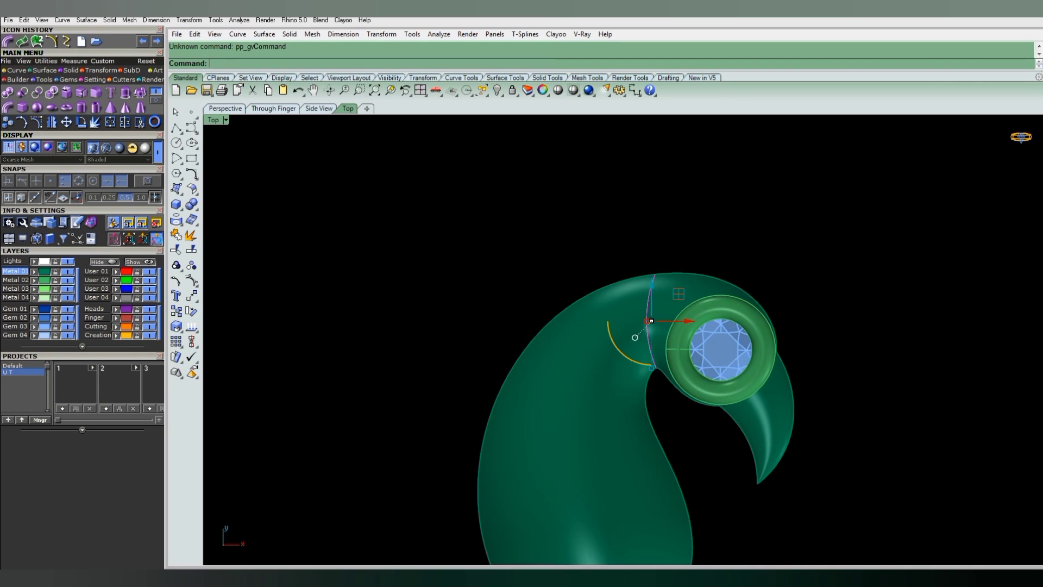
{"action": "left_click", "coordinate": [22, 107]}
{"action": "left_click", "coordinate": [650, 304]}
{"action": "type", "text": ".3"}
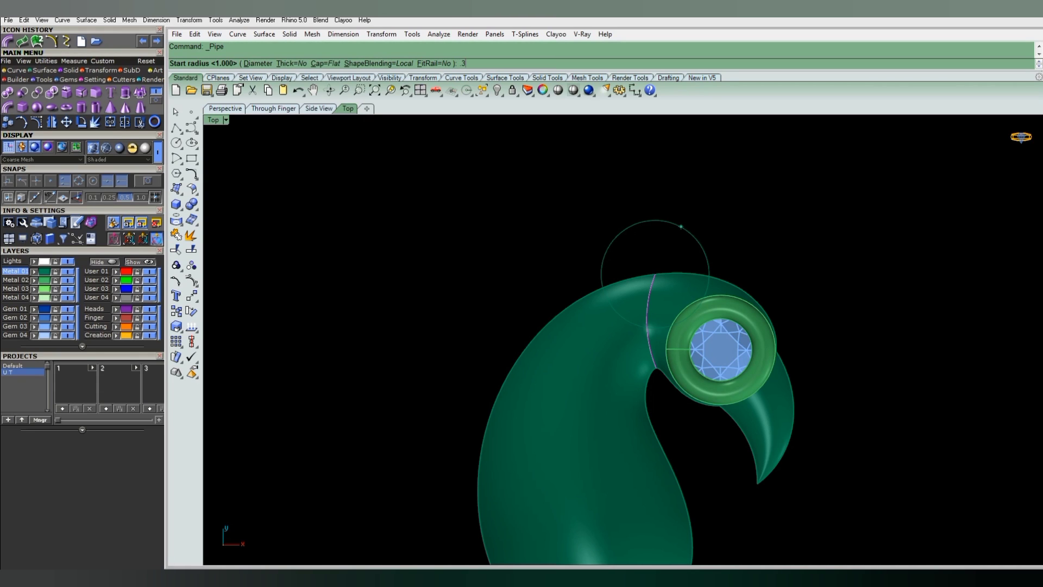
{"action": "key", "text": "Return"}
{"action": "key", "text": "Return"}
{"action": "key", "text": "Return"}
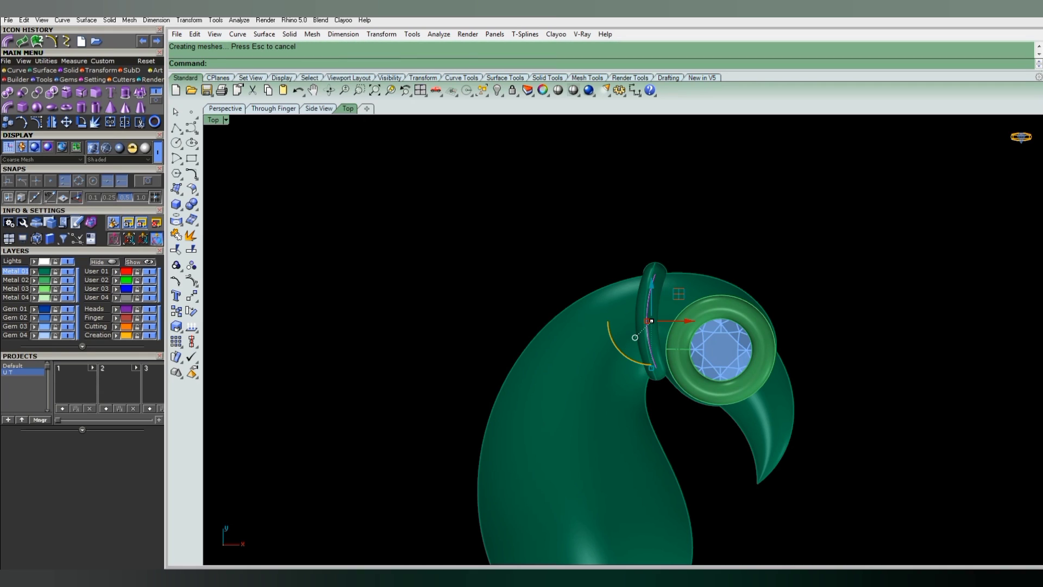
{"action": "key", "text": "ctrl+h"}
{"action": "scroll", "coordinate": [649, 283], "scroll_direction": "down", "scroll_amount": 2}
{"action": "scroll", "coordinate": [650, 282], "scroll_direction": "down", "scroll_amount": 4}
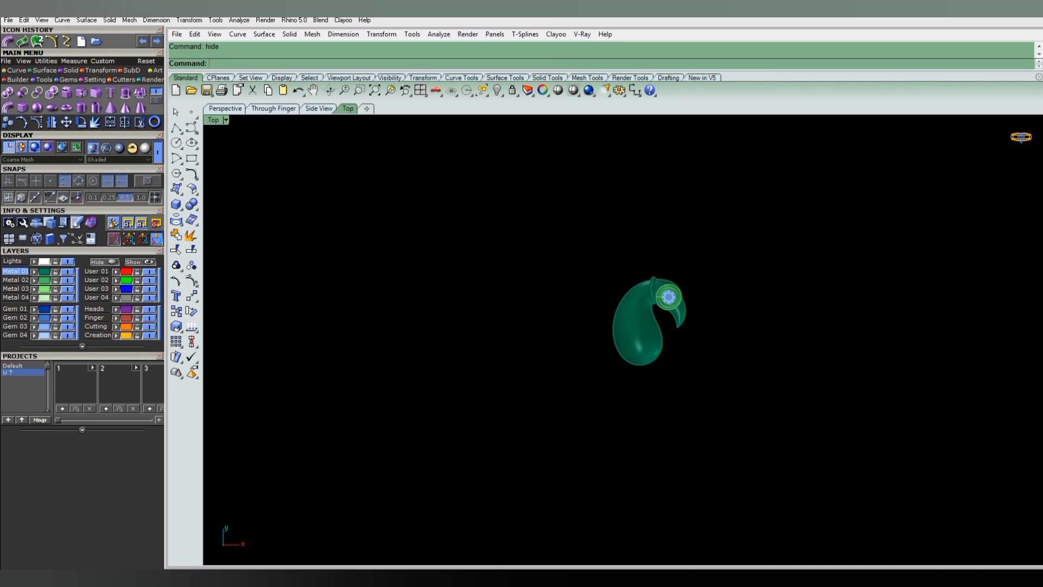
{"action": "scroll", "coordinate": [645, 298], "scroll_direction": "up", "scroll_amount": 2}
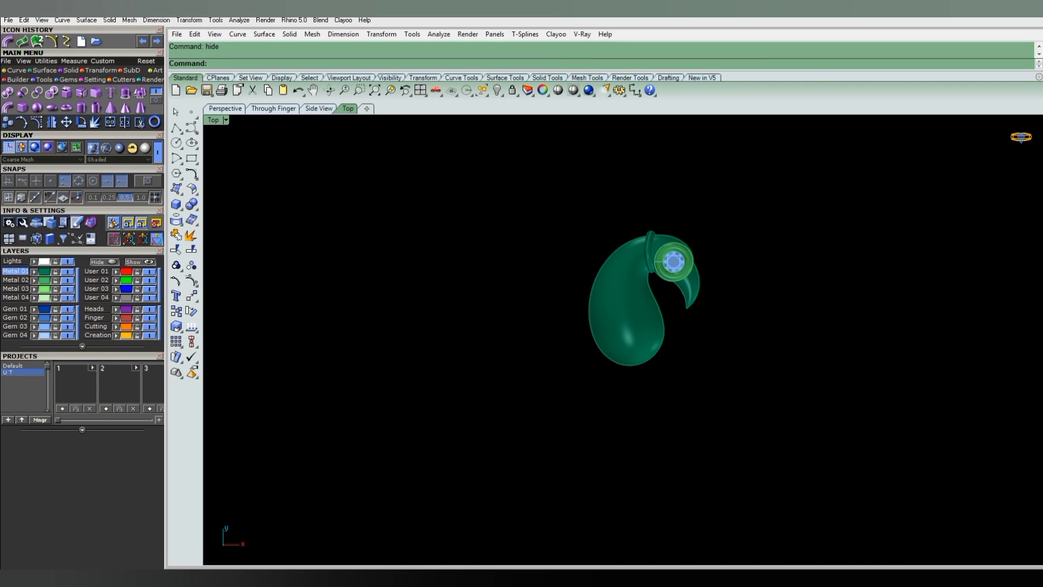
{"action": "scroll", "coordinate": [676, 245], "scroll_direction": "up", "scroll_amount": 2}
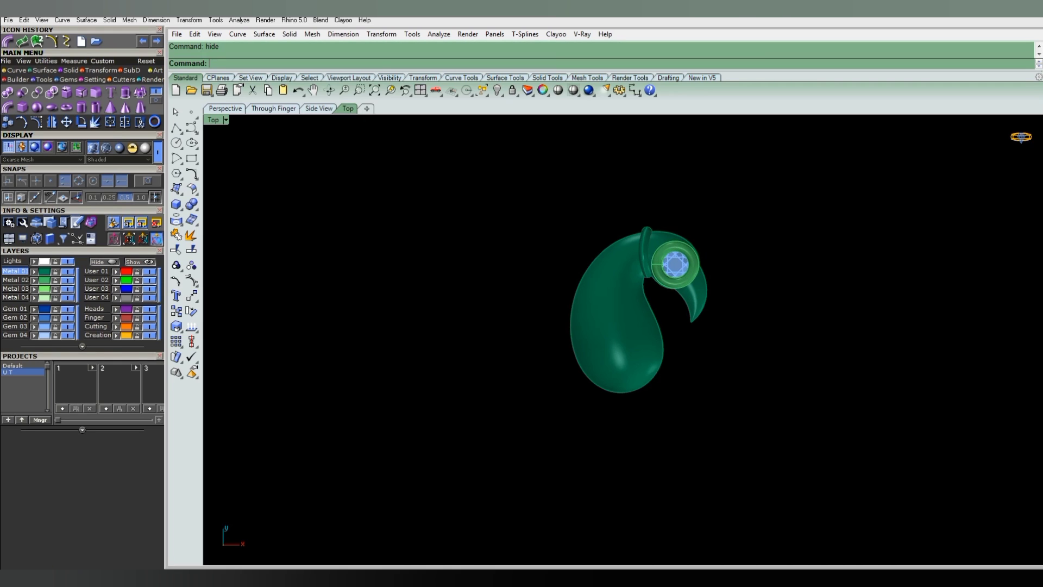
{"action": "scroll", "coordinate": [676, 244], "scroll_direction": "up", "scroll_amount": 3}
{"action": "left_click", "coordinate": [639, 317]}
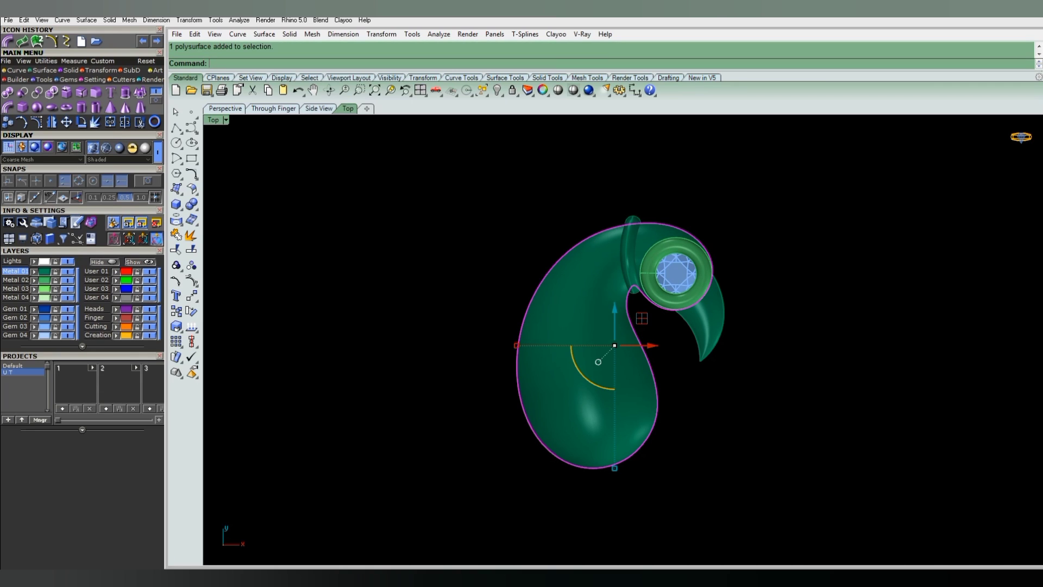
{"action": "key", "text": "Escape"}
{"action": "key", "text": "Right"}
{"action": "key", "text": "Down"}
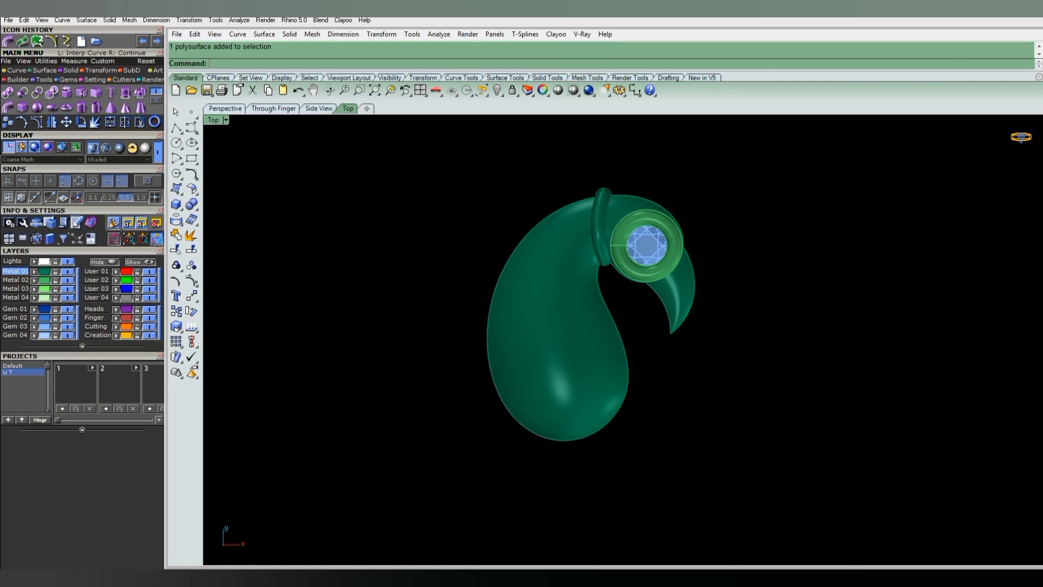
Draw a bulging arc right of the pendant from a top point straight down to a bottom point.
{"action": "key", "text": "Return"}
{"action": "scroll", "coordinate": [712, 376], "scroll_direction": "up", "scroll_amount": 1}
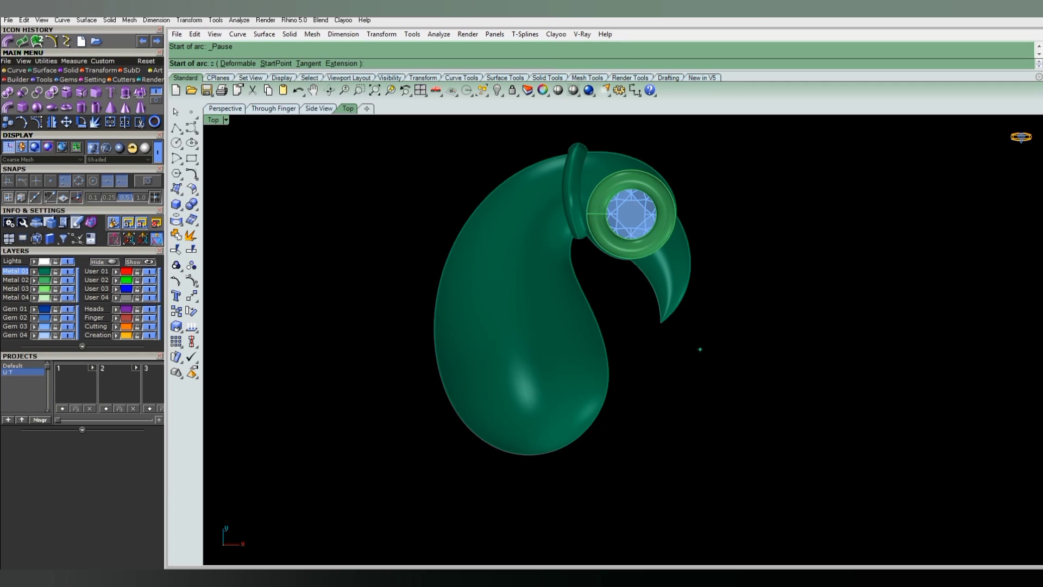
{"action": "left_click", "coordinate": [699, 347]}
{"action": "left_click", "coordinate": [698, 410]}
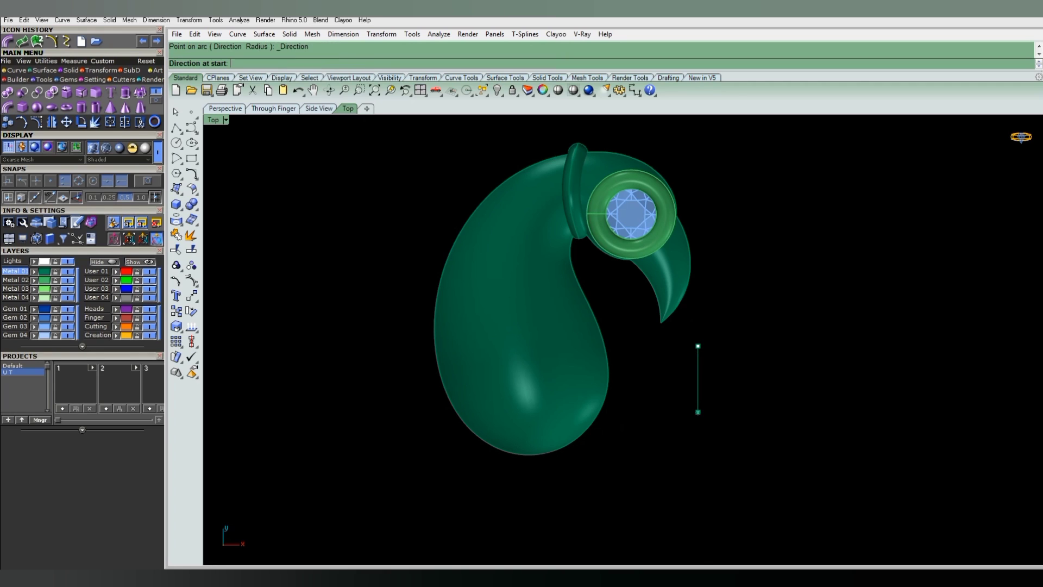
{"action": "left_click", "coordinate": [761, 390]}
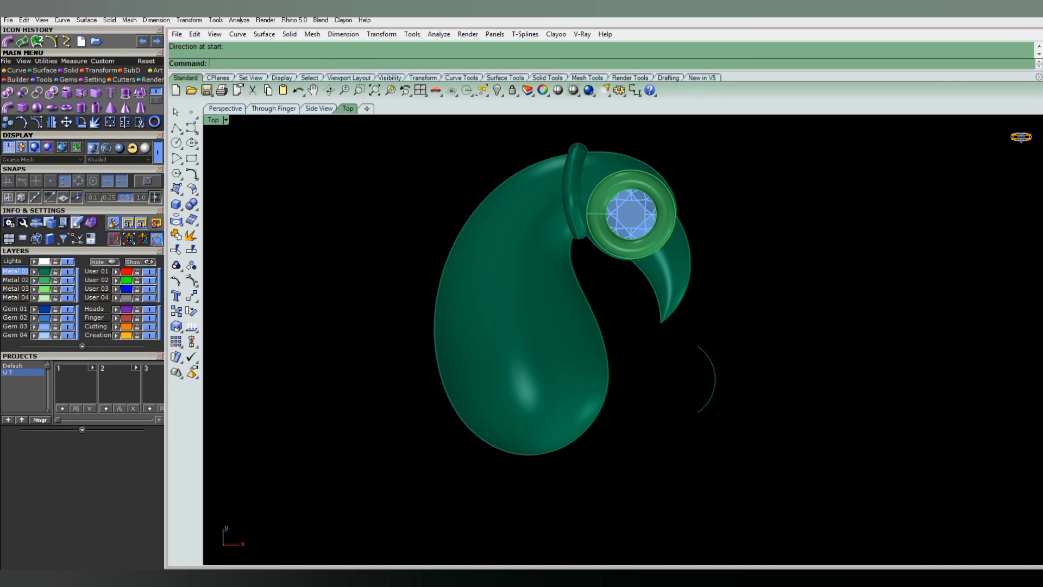
{"action": "left_click_drag", "start_coordinate": [735, 351], "coordinate": [706, 380]}
Mirror a copy of the arc across the line through its endpoints.
{"action": "type", "text": "mirror"}
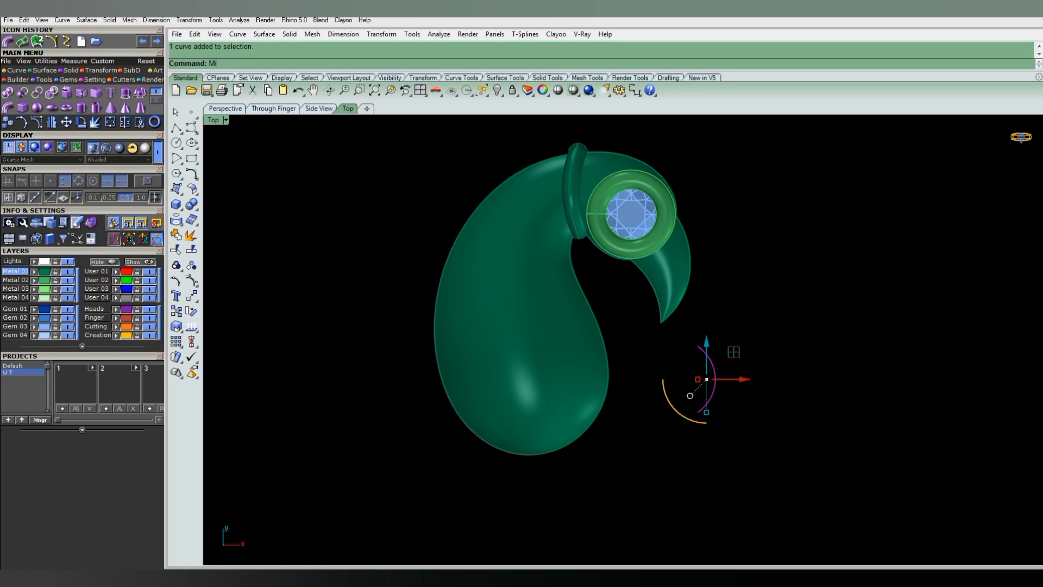
{"action": "key", "text": "Return"}
{"action": "left_click", "coordinate": [698, 412]}
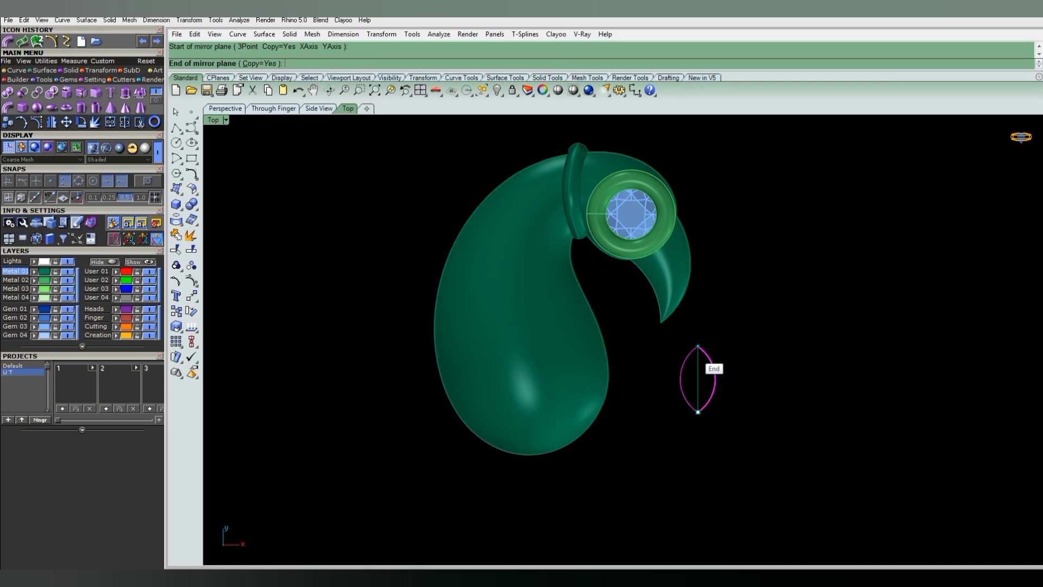
{"action": "left_click", "coordinate": [706, 366]}
Show the leaf arcs' control points and delete the arc's middle point.
{"action": "key", "text": "F10"}
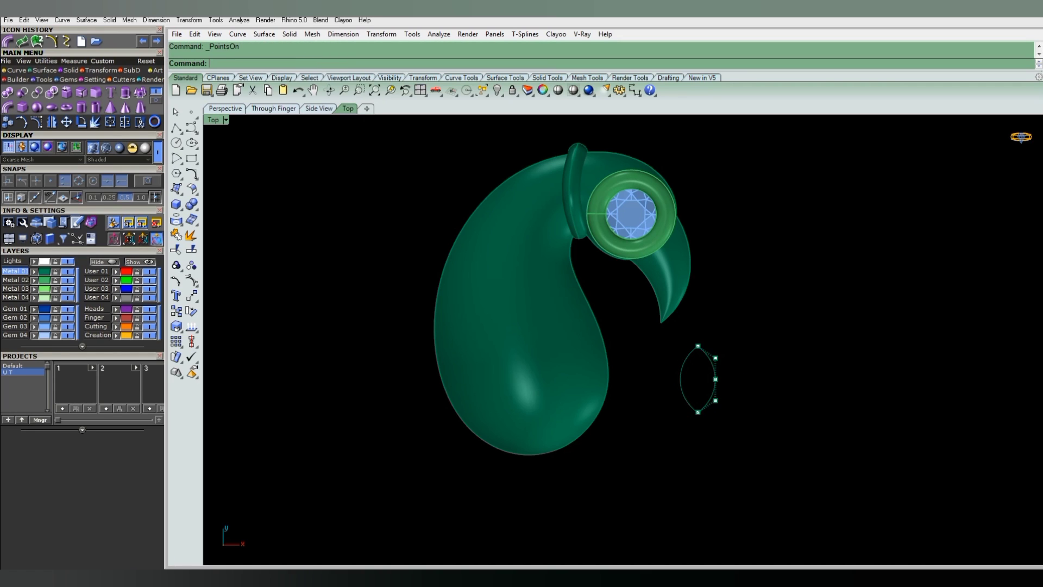
{"action": "scroll", "coordinate": [708, 395], "scroll_direction": "up", "scroll_amount": 4}
{"action": "scroll", "coordinate": [708, 395], "scroll_direction": "up", "scroll_amount": 3}
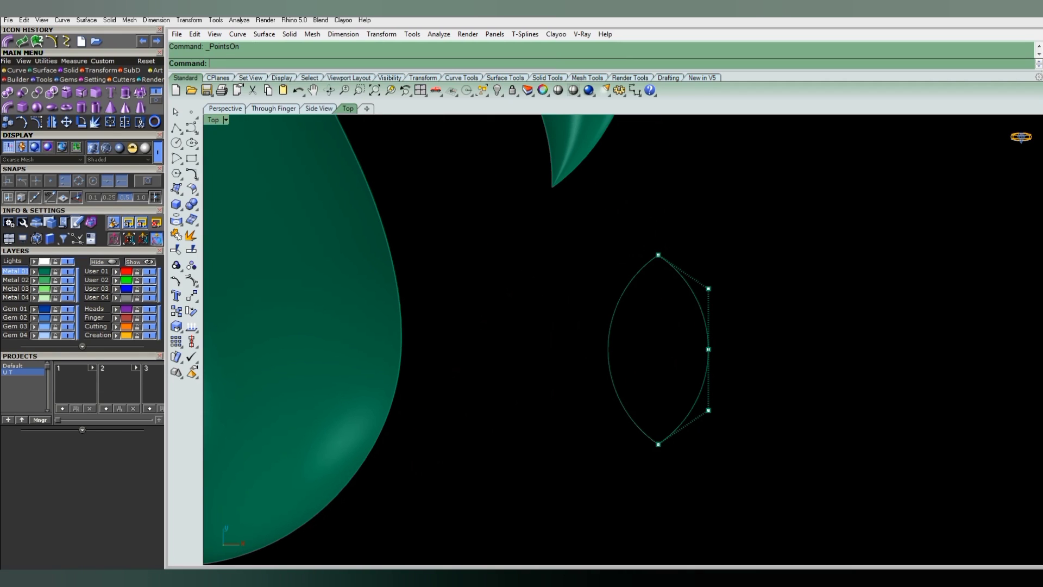
{"action": "left_click", "coordinate": [709, 348]}
{"action": "key", "text": "Delete"}
Pull the two right control points inward to slim the leaf into a sharp diamond.
{"action": "left_click_drag", "start_coordinate": [694, 262], "coordinate": [761, 459]}
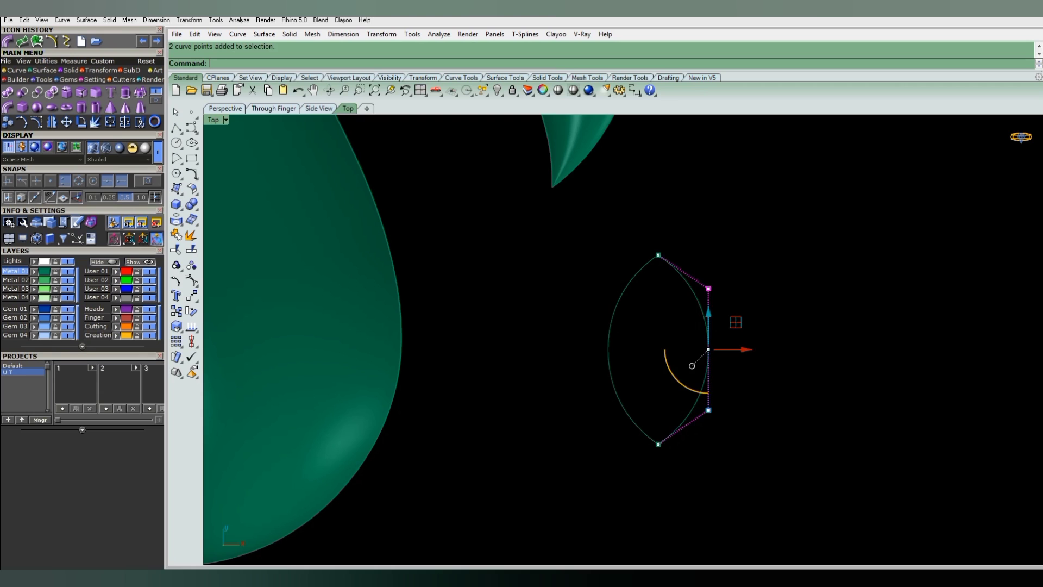
{"action": "scroll", "coordinate": [714, 386], "scroll_direction": "up", "scroll_amount": 2}
{"action": "left_click_drag", "start_coordinate": [705, 300], "coordinate": [705, 317]}
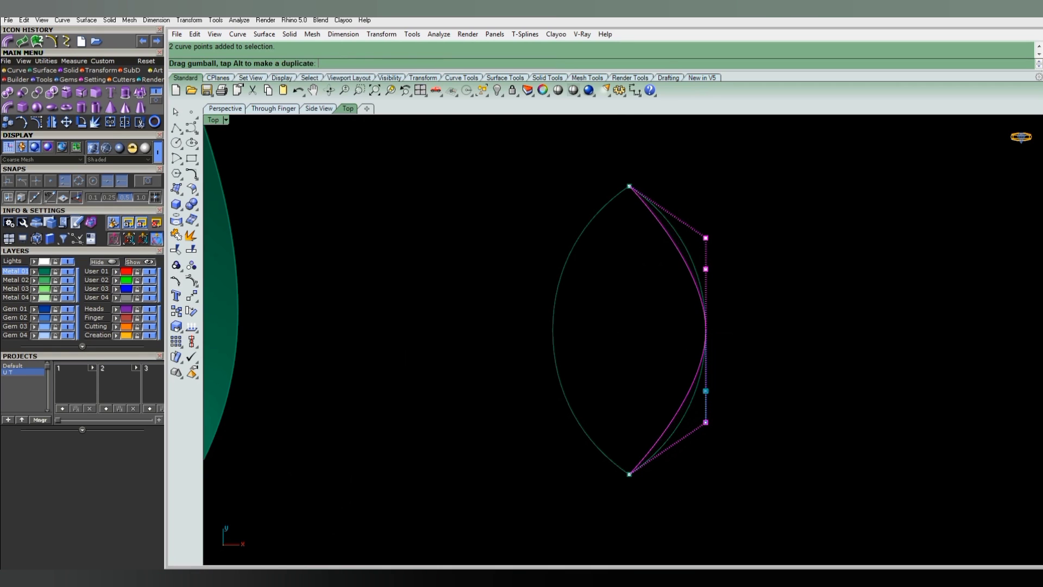
{"action": "scroll", "coordinate": [697, 336], "scroll_direction": "down", "scroll_amount": 4}
{"action": "scroll", "coordinate": [684, 331], "scroll_direction": "down", "scroll_amount": 1}
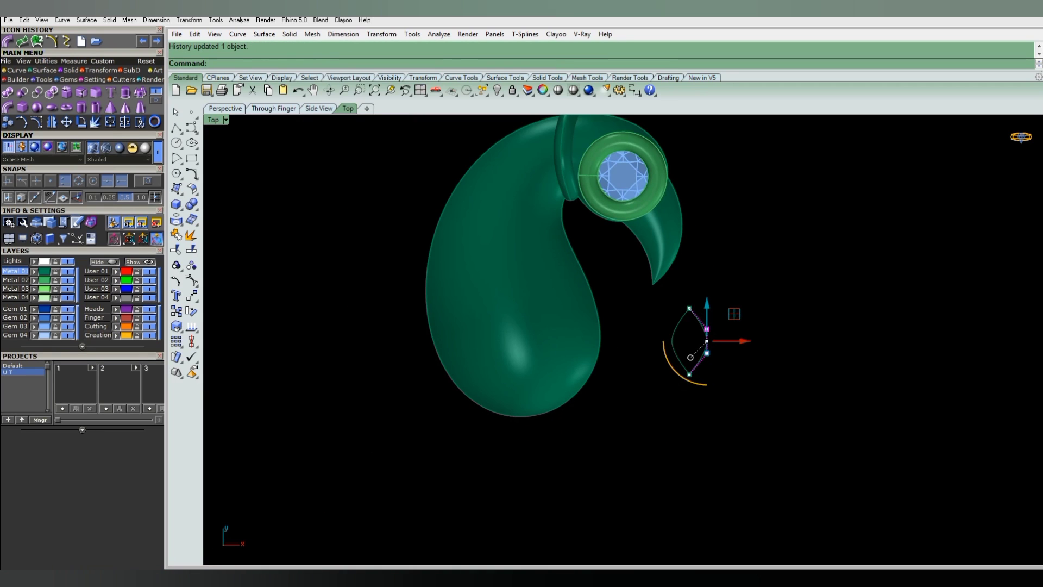
{"action": "scroll", "coordinate": [684, 332], "scroll_direction": "up", "scroll_amount": 3}
{"action": "scroll", "coordinate": [684, 331], "scroll_direction": "up", "scroll_amount": 2}
{"action": "left_click_drag", "start_coordinate": [722, 316], "coordinate": [723, 321]}
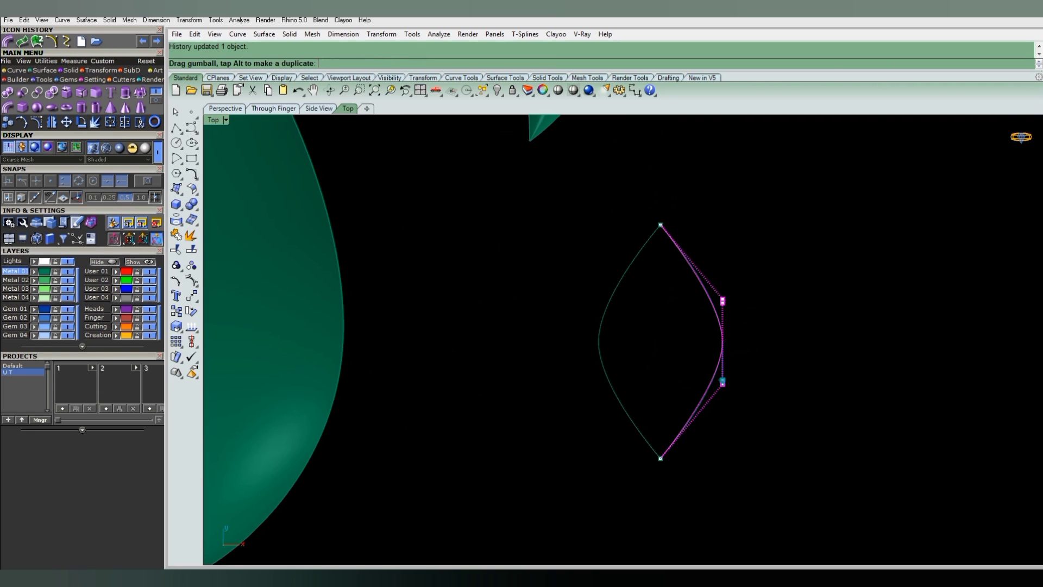
{"action": "scroll", "coordinate": [742, 360], "scroll_direction": "down", "scroll_amount": 3}
{"action": "scroll", "coordinate": [742, 359], "scroll_direction": "down", "scroll_amount": 2}
{"action": "scroll", "coordinate": [762, 326], "scroll_direction": "up", "scroll_amount": 5}
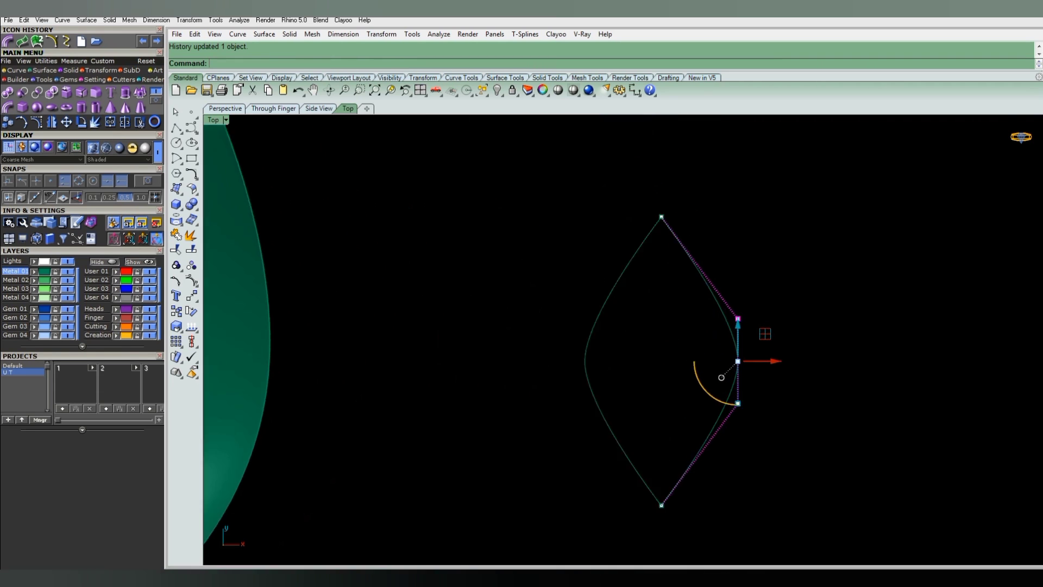
{"action": "scroll", "coordinate": [762, 334], "scroll_direction": "up", "scroll_amount": 1}
{"action": "scroll", "coordinate": [764, 342], "scroll_direction": "down", "scroll_amount": 2}
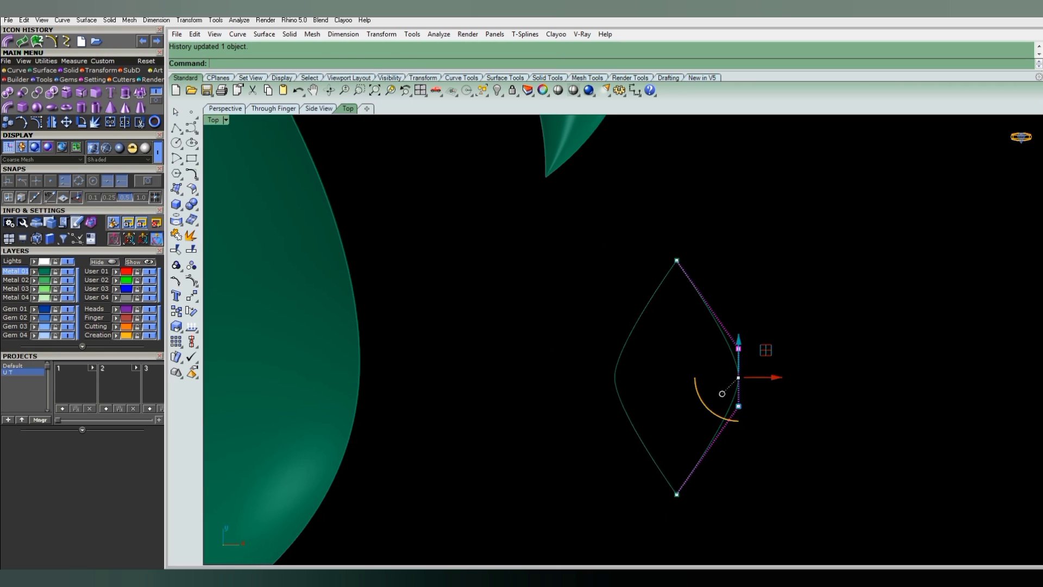
{"action": "scroll", "coordinate": [775, 349], "scroll_direction": "down", "scroll_amount": 1}
{"action": "scroll", "coordinate": [775, 349], "scroll_direction": "down", "scroll_amount": 4}
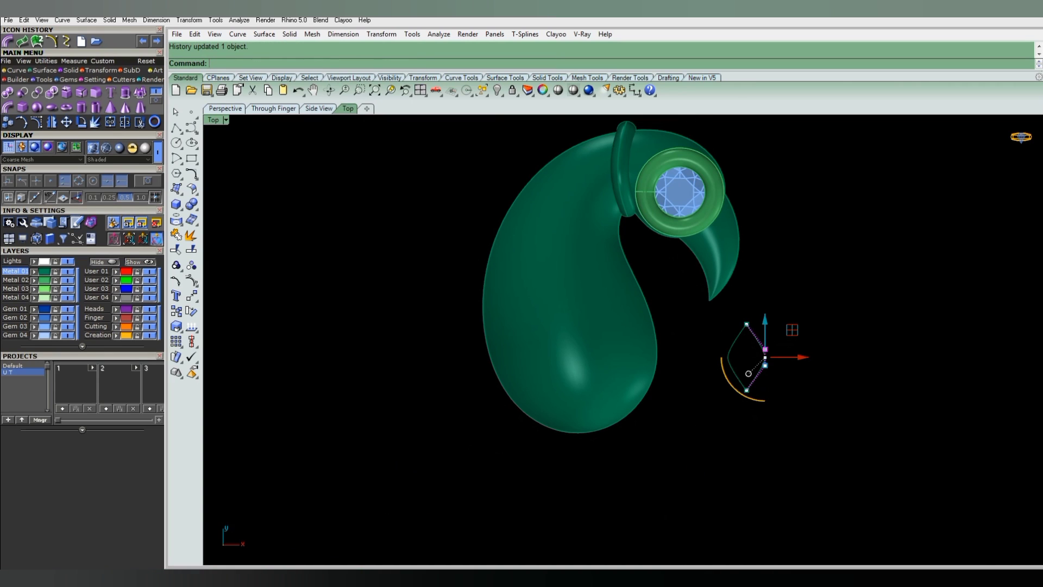
{"action": "key", "text": "Escape"}
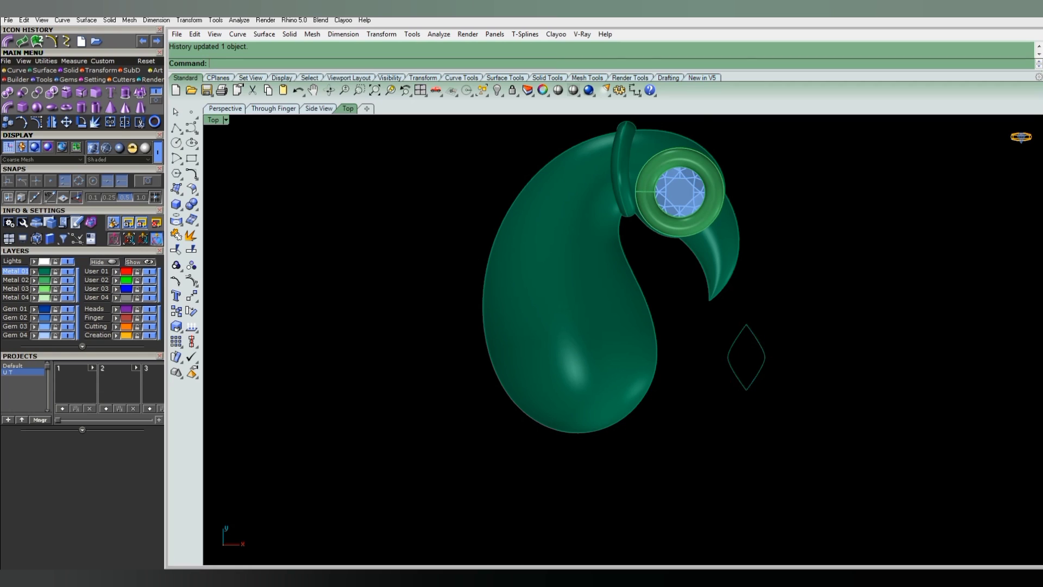
{"action": "scroll", "coordinate": [757, 354], "scroll_direction": "up", "scroll_amount": 2}
{"action": "scroll", "coordinate": [757, 353], "scroll_direction": "up", "scroll_amount": 1}
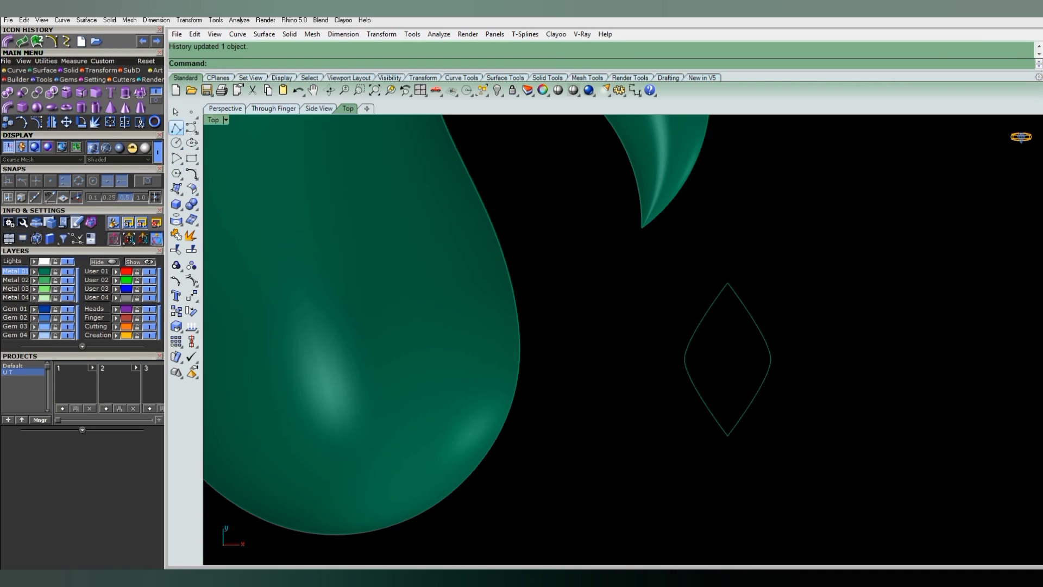
Draw an interpolated curve across the diamond from tip to tip and show its points.
{"action": "left_click", "coordinate": [176, 127]}
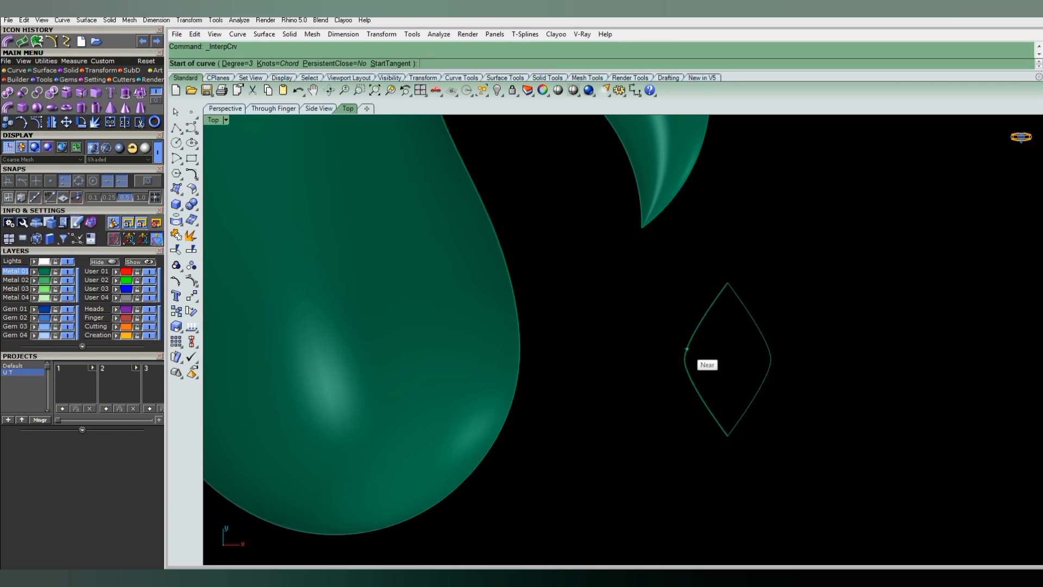
{"action": "left_click", "coordinate": [685, 359]}
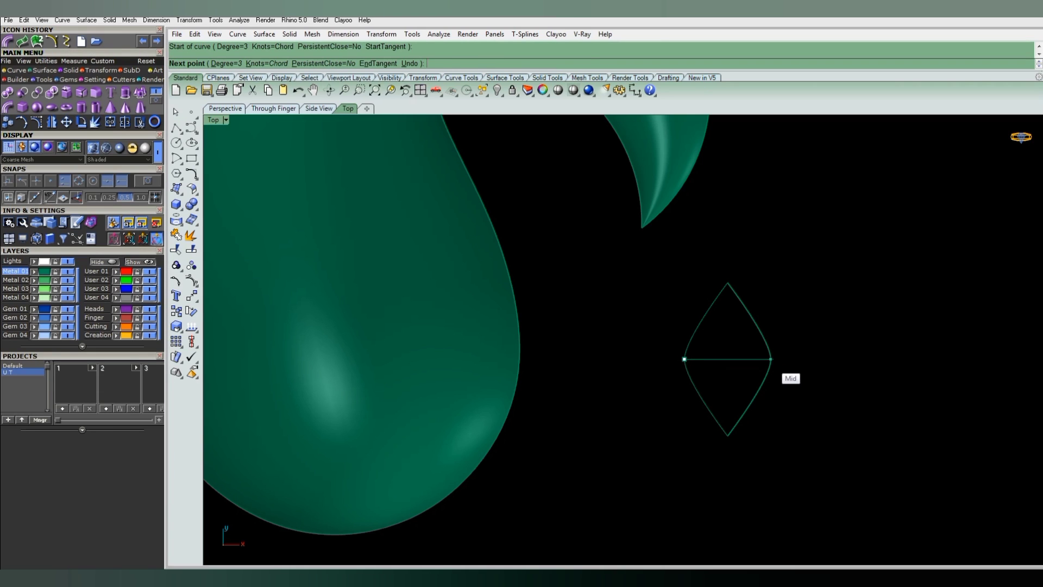
{"action": "key", "text": "Escape"}
{"action": "left_click_drag", "start_coordinate": [623, 376], "coordinate": [792, 312]}
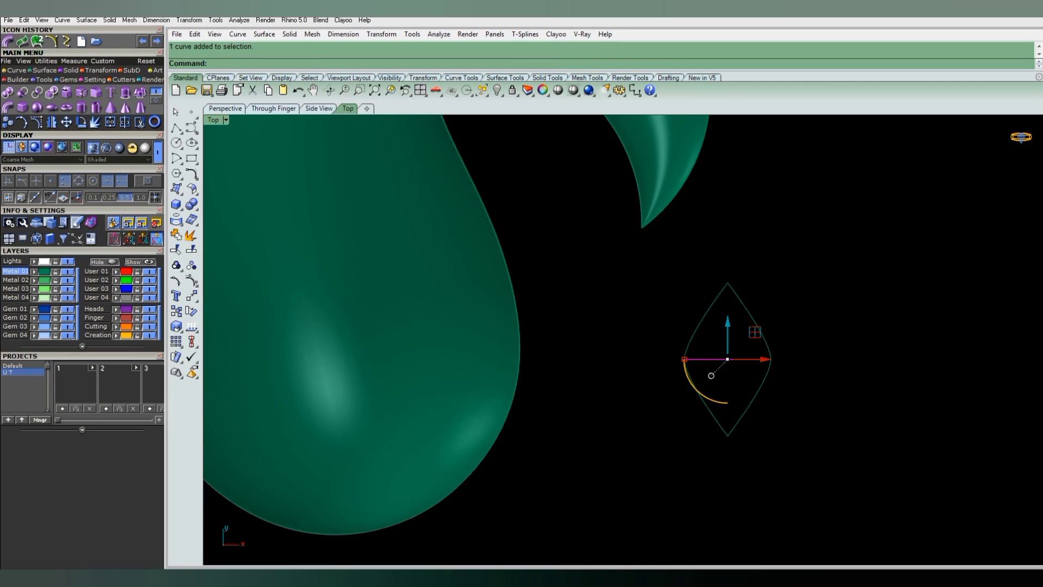
{"action": "key", "text": "F10"}
Raise the middle curve's two inner points along Z so it arches upward.
{"action": "scroll", "coordinate": [720, 355], "scroll_direction": "up", "scroll_amount": 3}
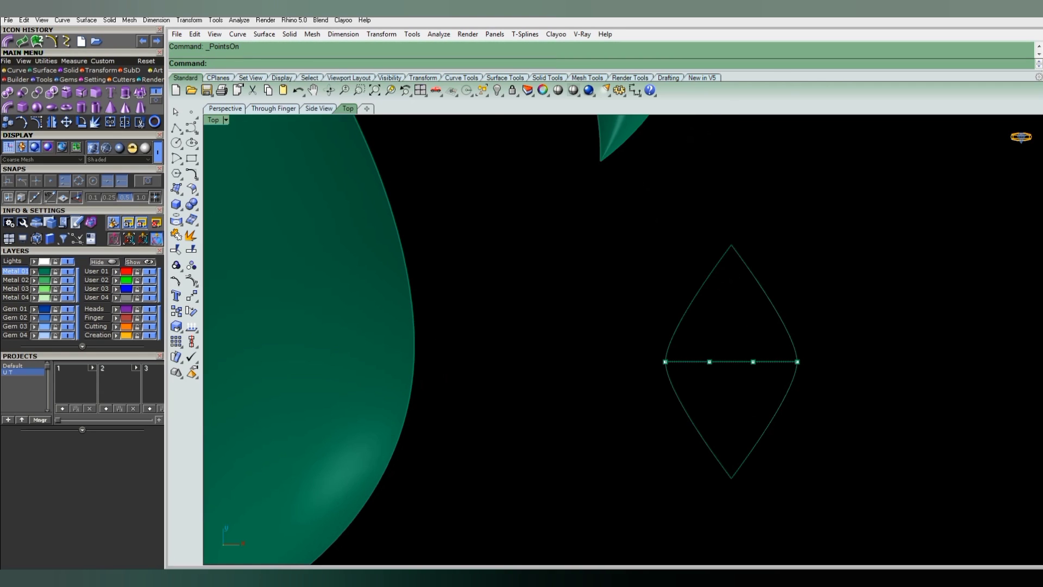
{"action": "left_click_drag", "start_coordinate": [701, 342], "coordinate": [762, 381]}
{"action": "right_click_drag", "start_coordinate": [715, 378], "coordinate": [679, 391], "text": "ctrl+shift"}
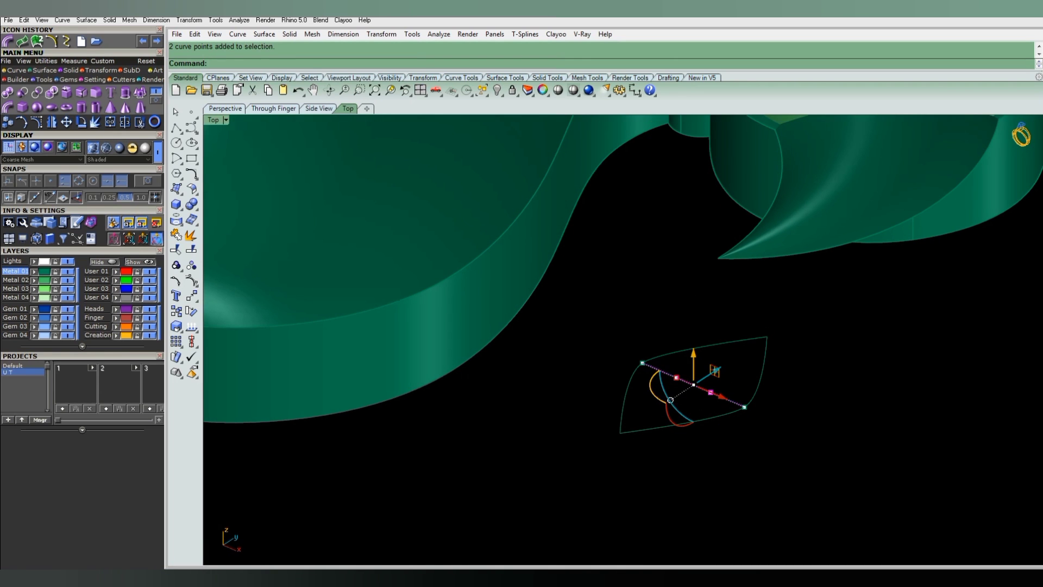
{"action": "mouse_move", "coordinate": [693, 362]}
{"action": "left_mouse_down"}
{"action": "mouse_move", "coordinate": [693, 325]}
{"action": "mouse_move", "coordinate": [691, 348]}
{"action": "left_mouse_up"}
{"action": "right_click_drag", "start_coordinate": [700, 369], "coordinate": [714, 318], "text": "ctrl+shift"}
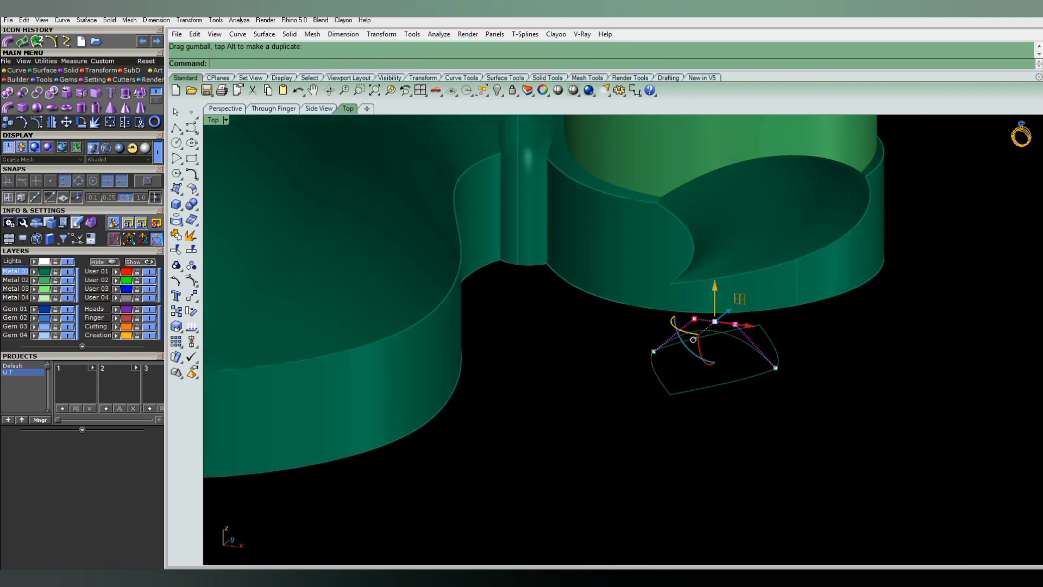
{"action": "key", "text": "ctrl+F1"}
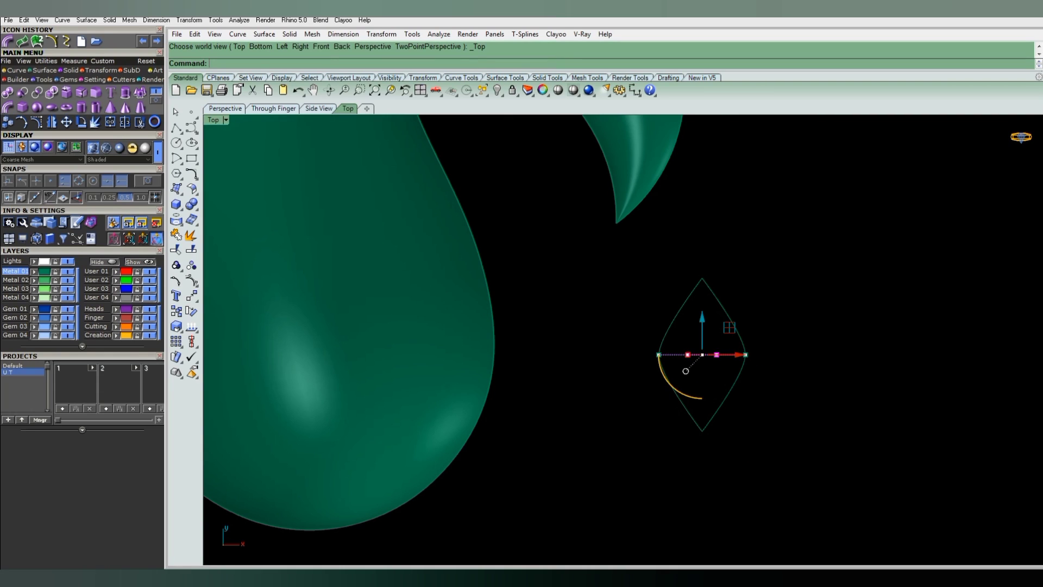
{"action": "key", "text": "Escape"}
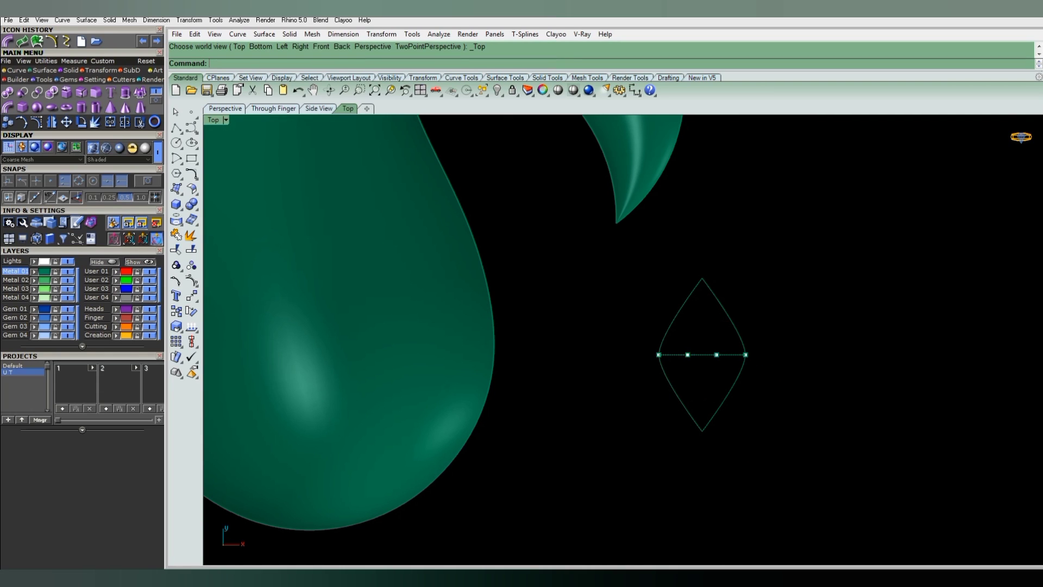
{"action": "key", "text": "Escape"}
Try a Sweep2 with the diamond halves as rails and the arched curve, then cancel it.
{"action": "left_click", "coordinate": [65, 107]}
{"action": "left_click", "coordinate": [723, 317]}
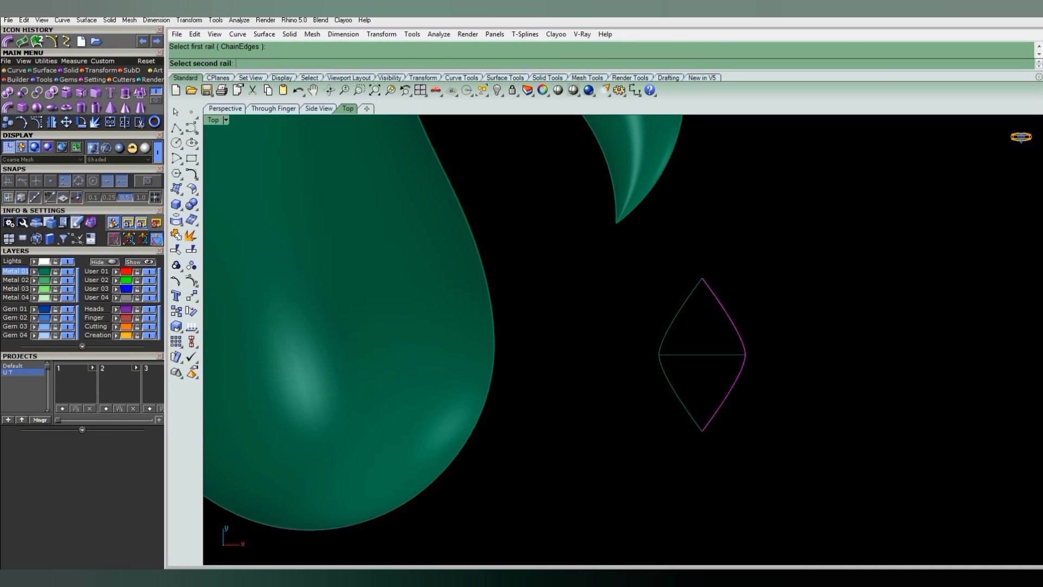
{"action": "left_click", "coordinate": [681, 316]}
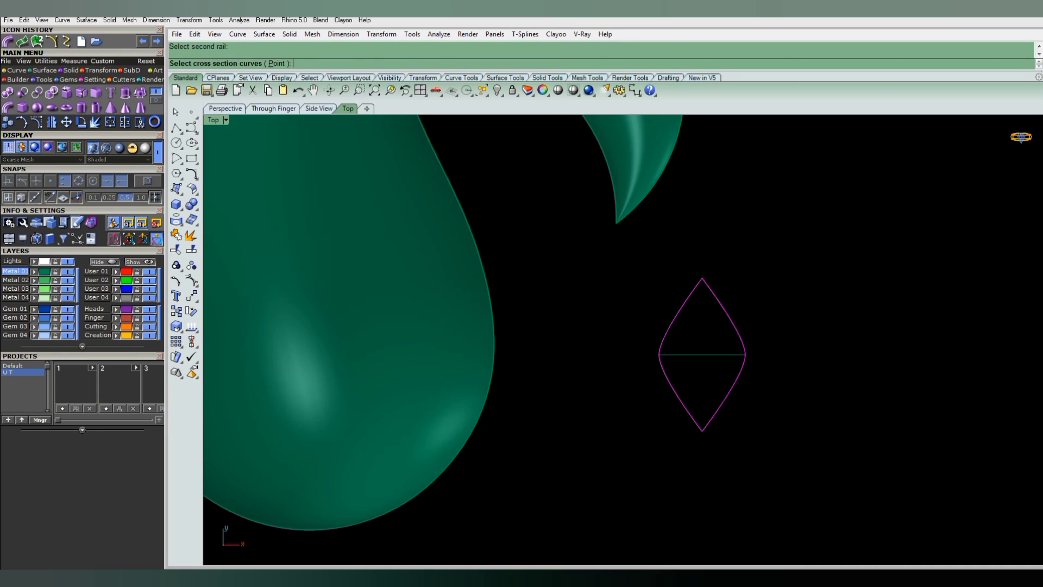
{"action": "left_click", "coordinate": [701, 355]}
{"action": "key", "text": "Return"}
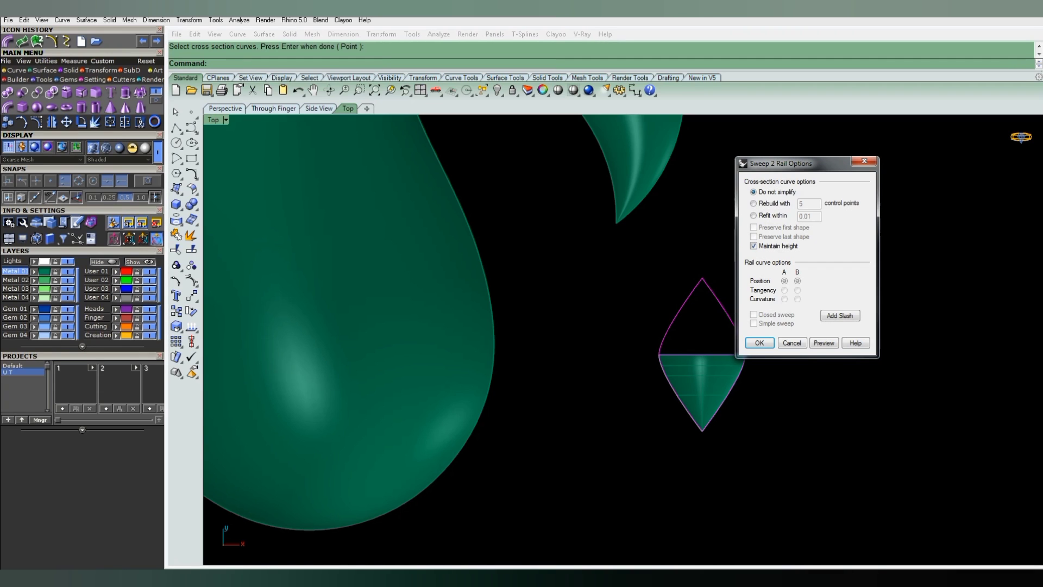
{"action": "key", "text": "Escape"}
Redo Sweep2 using both halves as rails, the arched curve and both tip points as sections.
{"action": "key", "text": "Return"}
{"action": "left_click", "coordinate": [726, 318]}
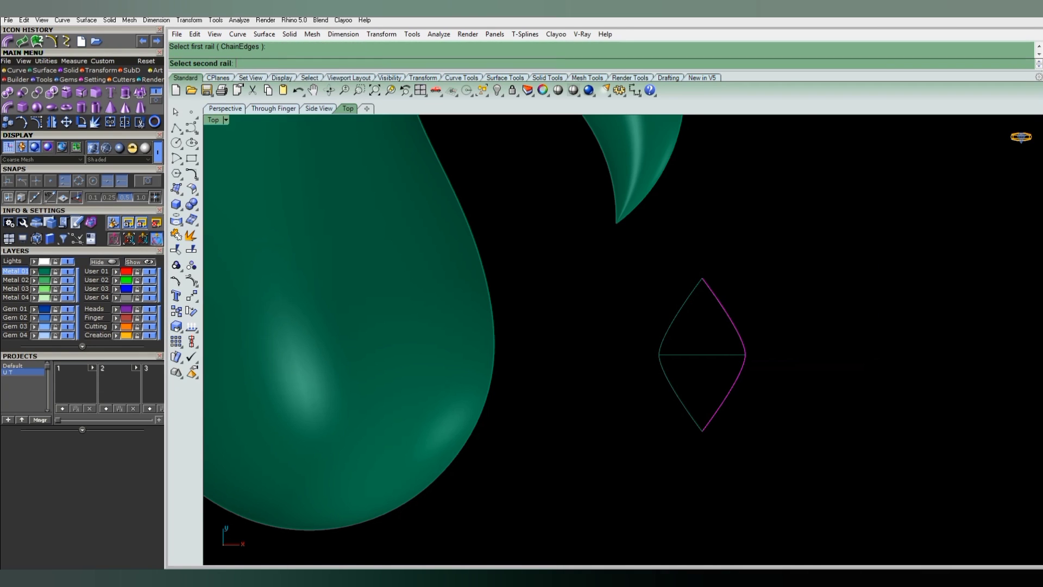
{"action": "left_click", "coordinate": [680, 317]}
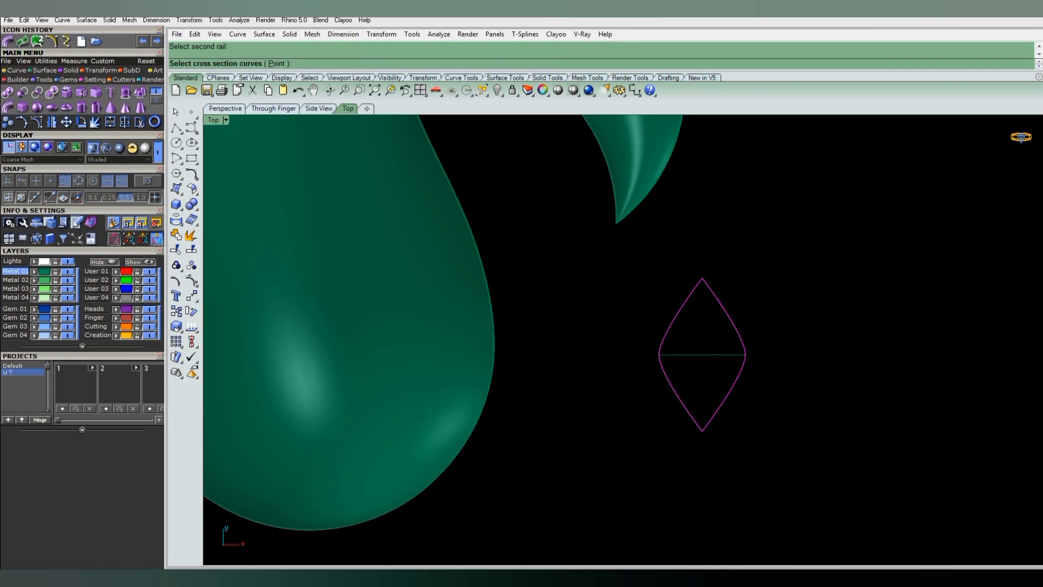
{"action": "left_click", "coordinate": [277, 63]}
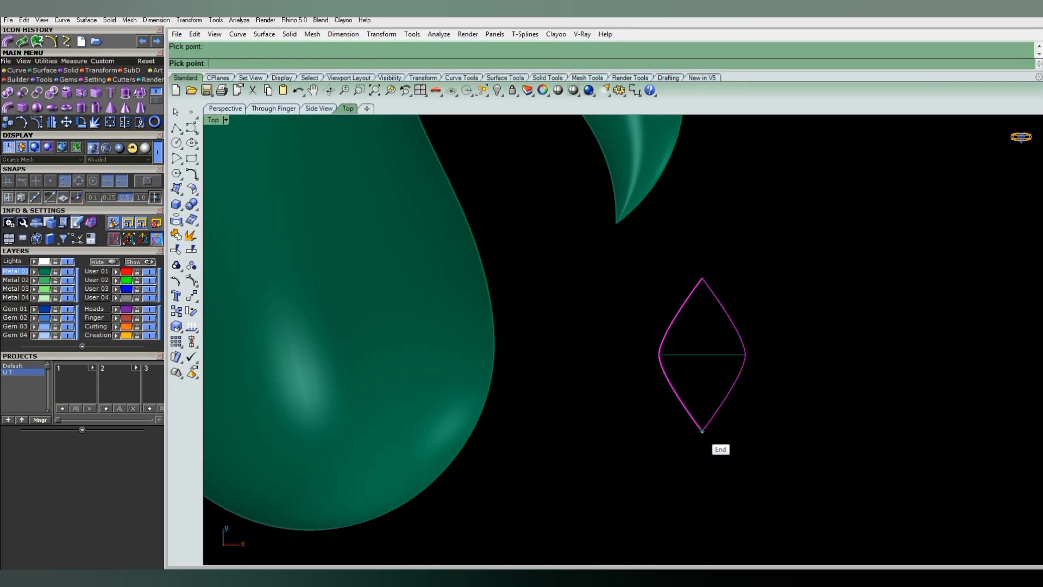
{"action": "left_click", "coordinate": [702, 432]}
{"action": "left_click", "coordinate": [706, 355]}
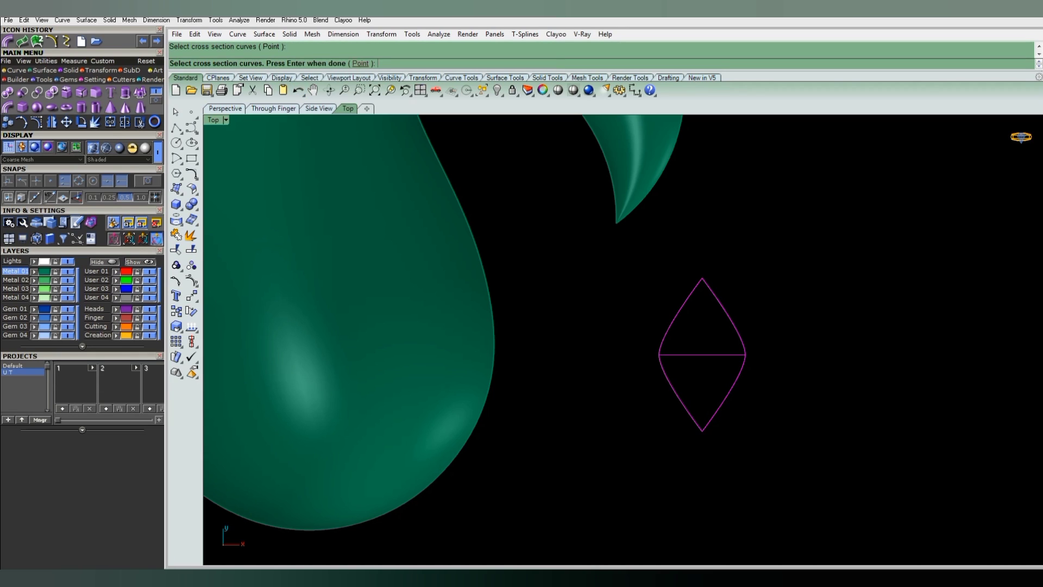
{"action": "left_click", "coordinate": [360, 63]}
{"action": "left_click", "coordinate": [702, 279]}
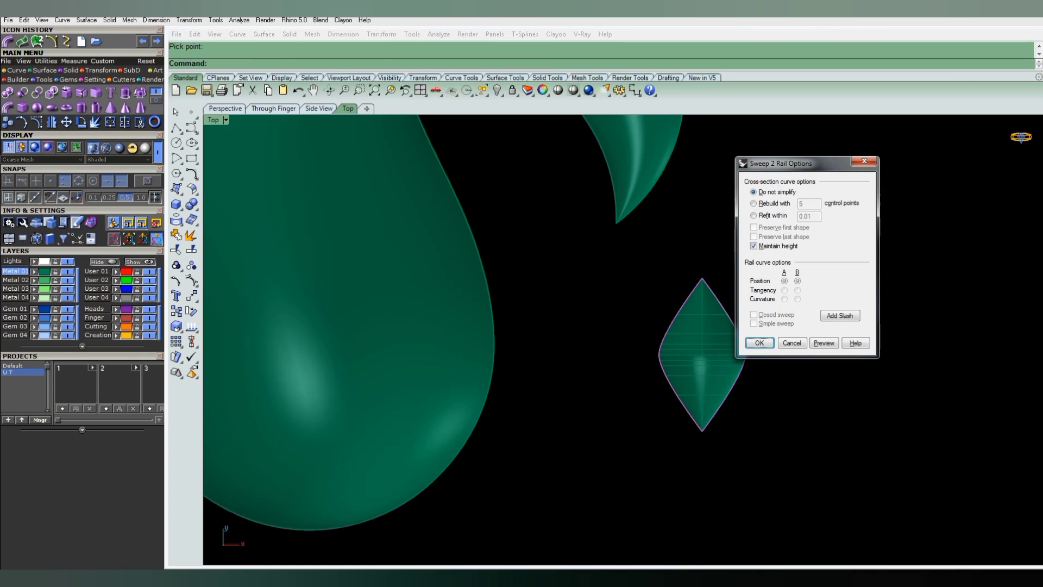
{"action": "left_click", "coordinate": [760, 343]}
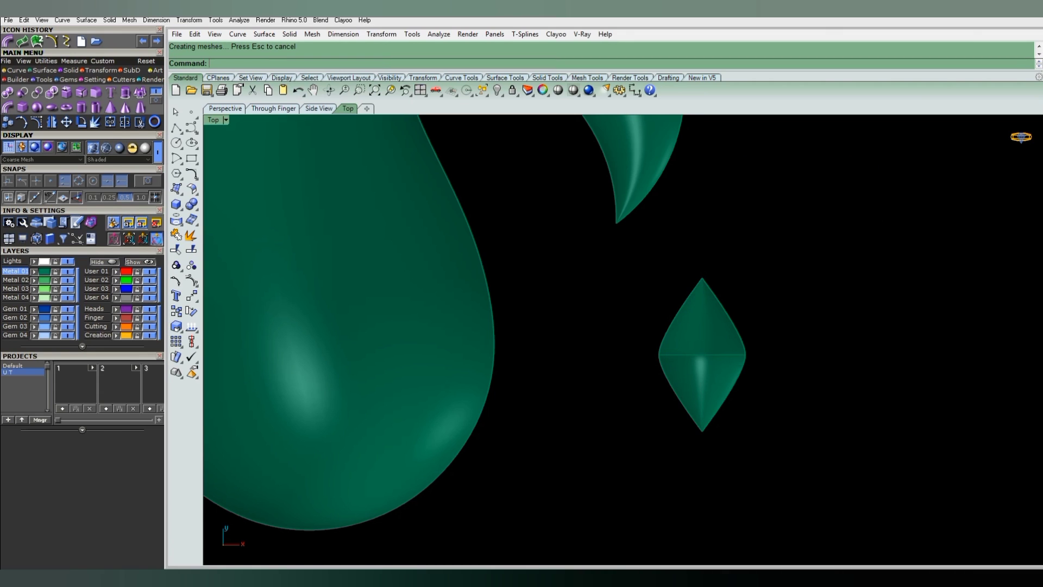
{"action": "scroll", "coordinate": [720, 321], "scroll_direction": "down", "scroll_amount": 3}
{"action": "left_click", "coordinate": [708, 342]}
{"action": "scroll", "coordinate": [728, 321], "scroll_direction": "up", "scroll_amount": 2}
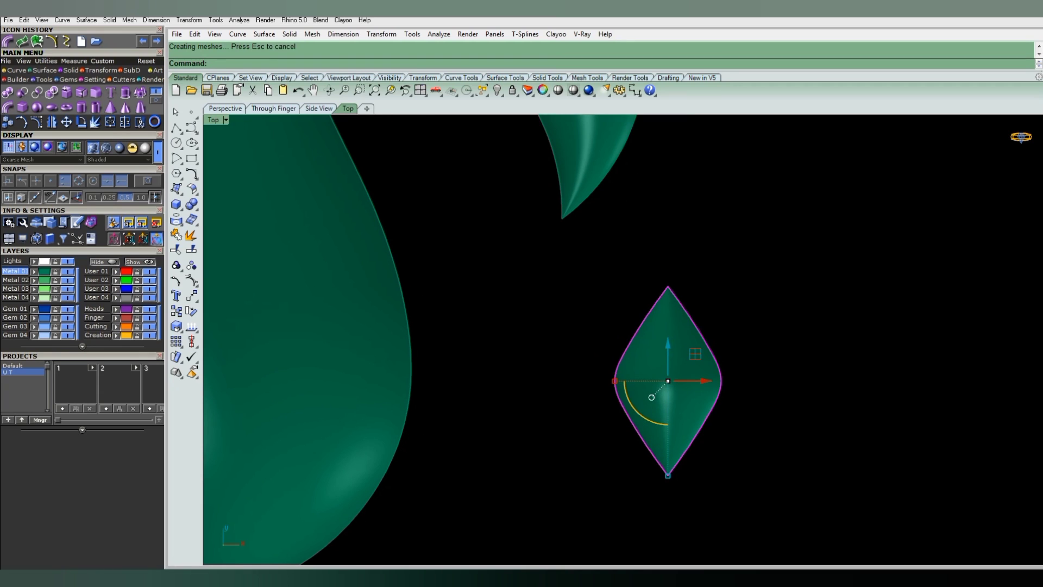
Raise two of the leaf surface's control points along Z to form a ridge.
{"action": "key", "text": "F10"}
{"action": "scroll", "coordinate": [733, 306], "scroll_direction": "up", "scroll_amount": 3}
{"action": "scroll", "coordinate": [666, 306], "scroll_direction": "up", "scroll_amount": 1}
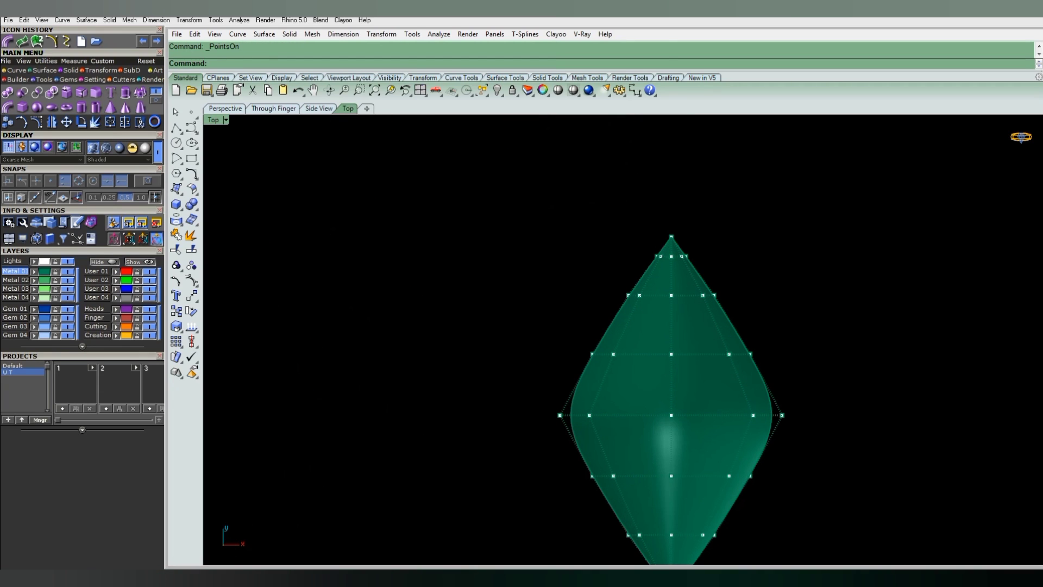
{"action": "left_click_drag", "start_coordinate": [662, 283], "coordinate": [686, 361]}
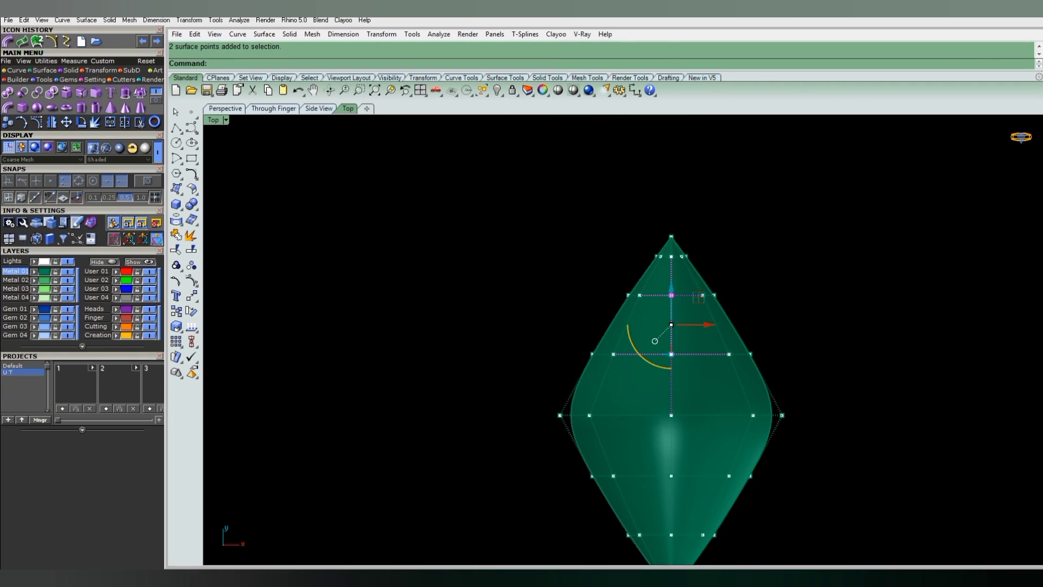
{"action": "mouse_move", "coordinate": [686, 360]}
{"action": "right_mouse_down"}
{"action": "mouse_move", "coordinate": [606, 358]}
{"action": "mouse_move", "coordinate": [598, 315]}
{"action": "right_mouse_up"}
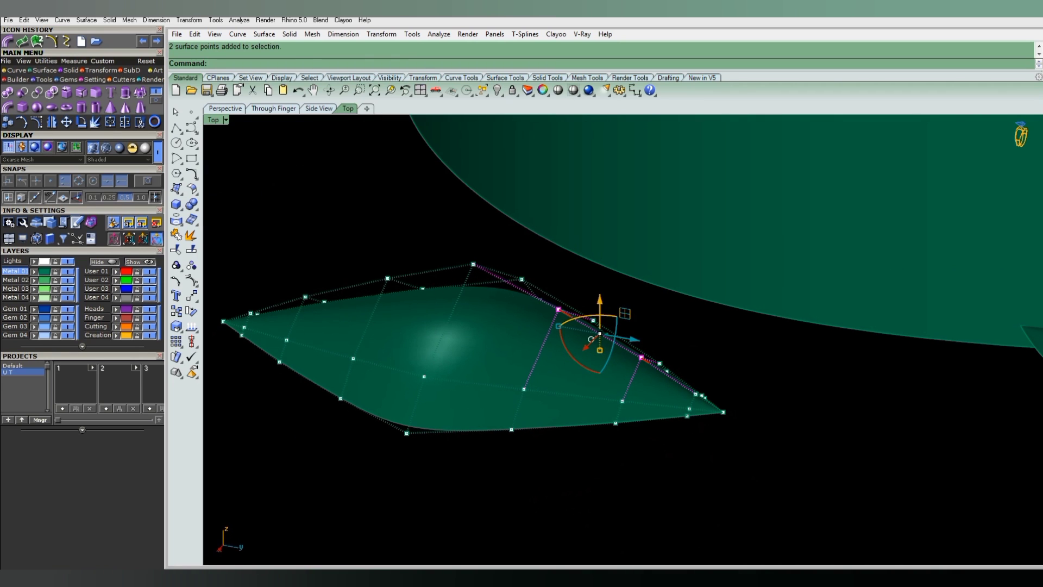
{"action": "left_click_drag", "start_coordinate": [600, 297], "coordinate": [599, 334]}
{"action": "right_click_drag", "start_coordinate": [600, 334], "coordinate": [610, 416]}
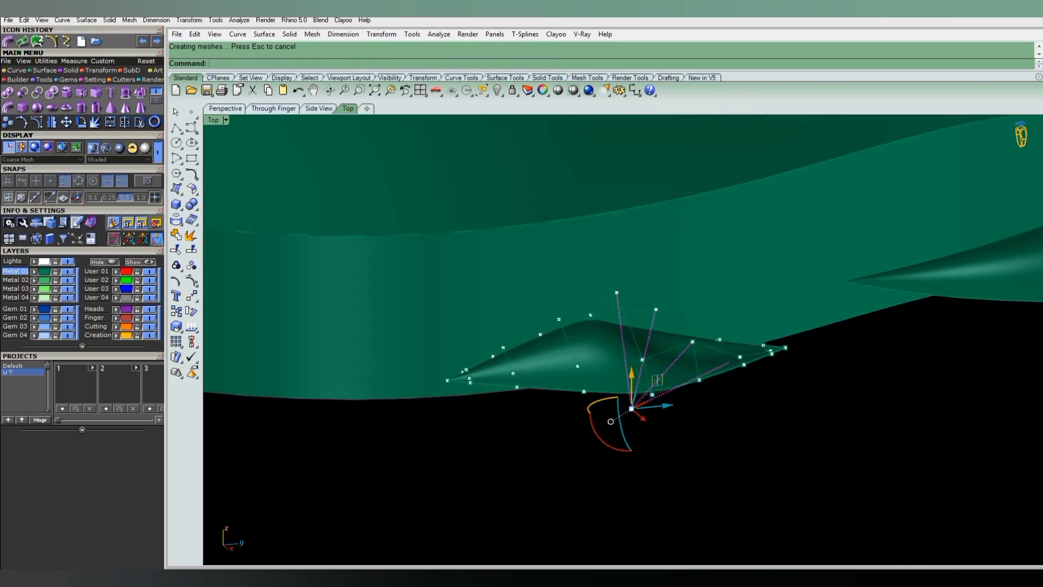
{"action": "key", "text": "Escape"}
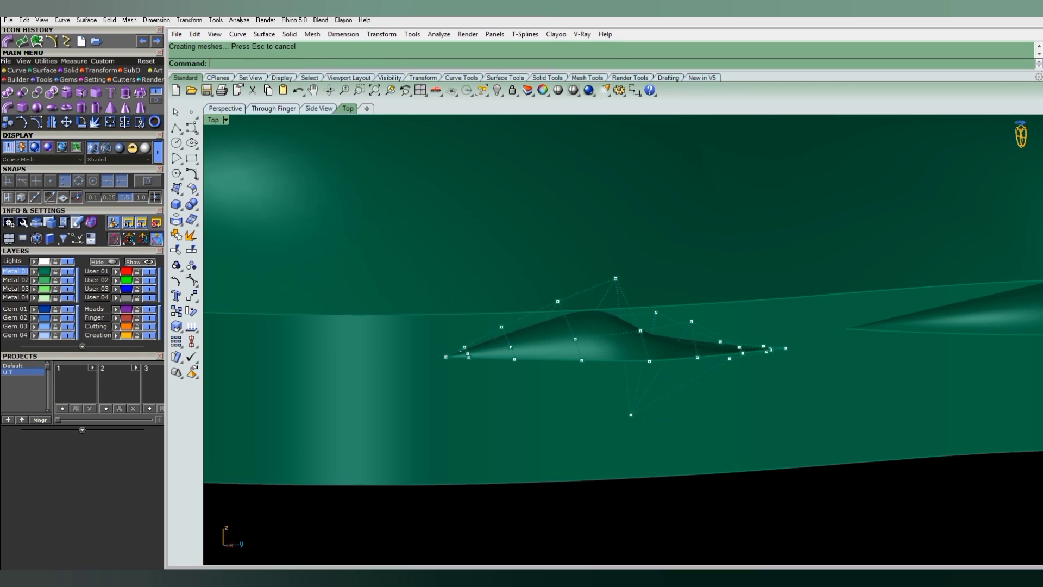
Select the reshaped leaf surface in Top view and begin an ExtrudeSrf on it.
{"action": "right_click_drag", "start_coordinate": [610, 416], "coordinate": [598, 326]}
{"action": "left_click", "coordinate": [597, 325]}
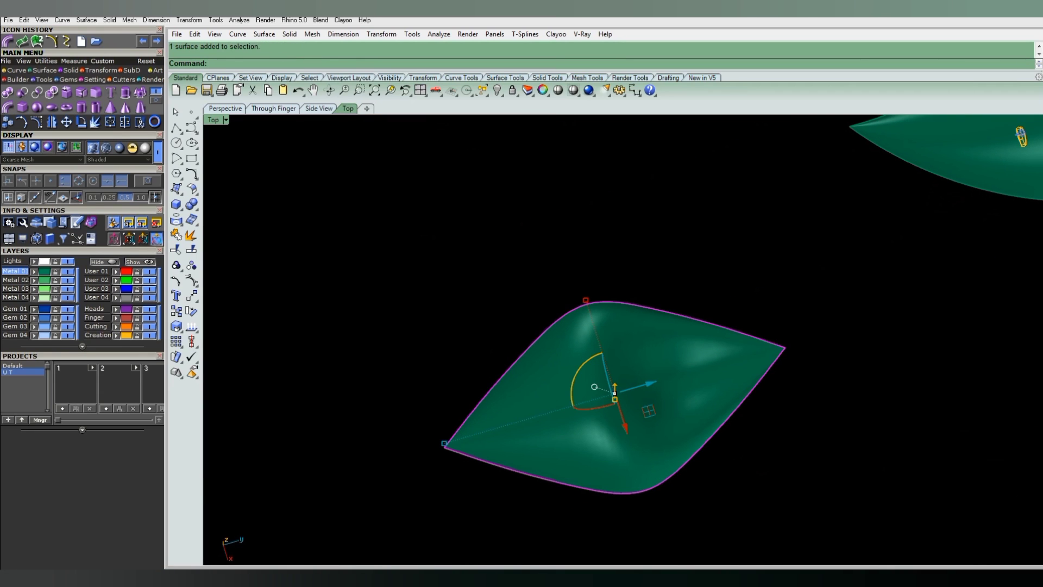
{"action": "key", "text": "ctrl+F1"}
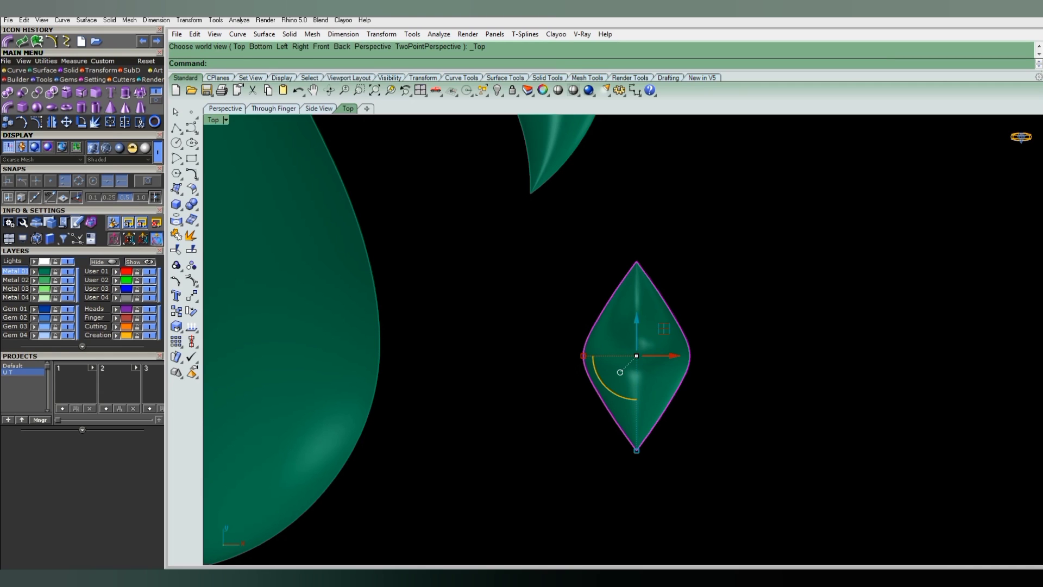
{"action": "type", "text": "ExtrudeSrf"}
{"action": "key", "text": "Return"}
{"action": "right_click_drag", "start_coordinate": [619, 353], "coordinate": [606, 298]}
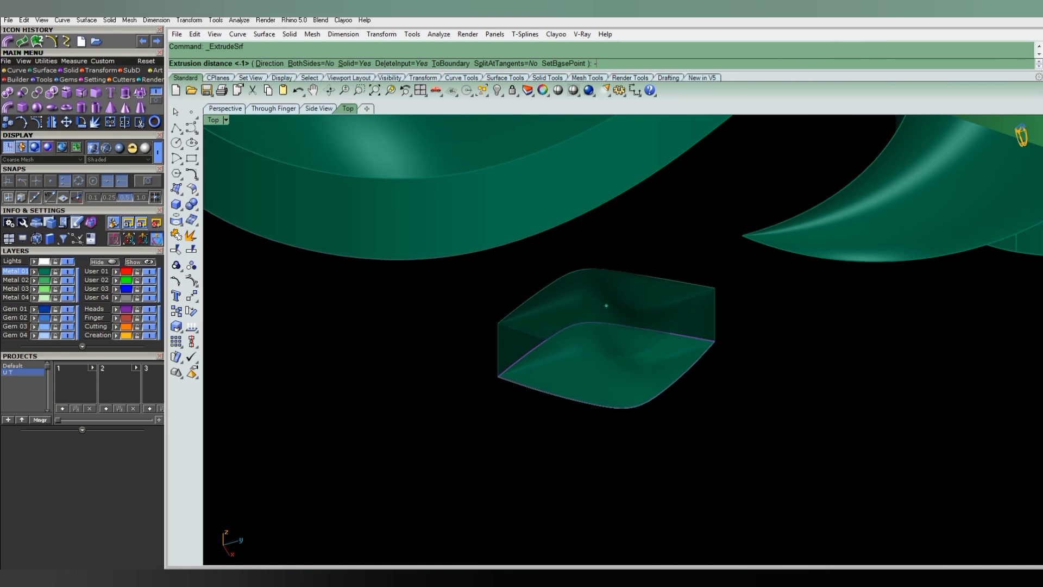
Begin entering the leaf extrusion distance, starting with a minus sign.
{"action": "type", "text": "-"}
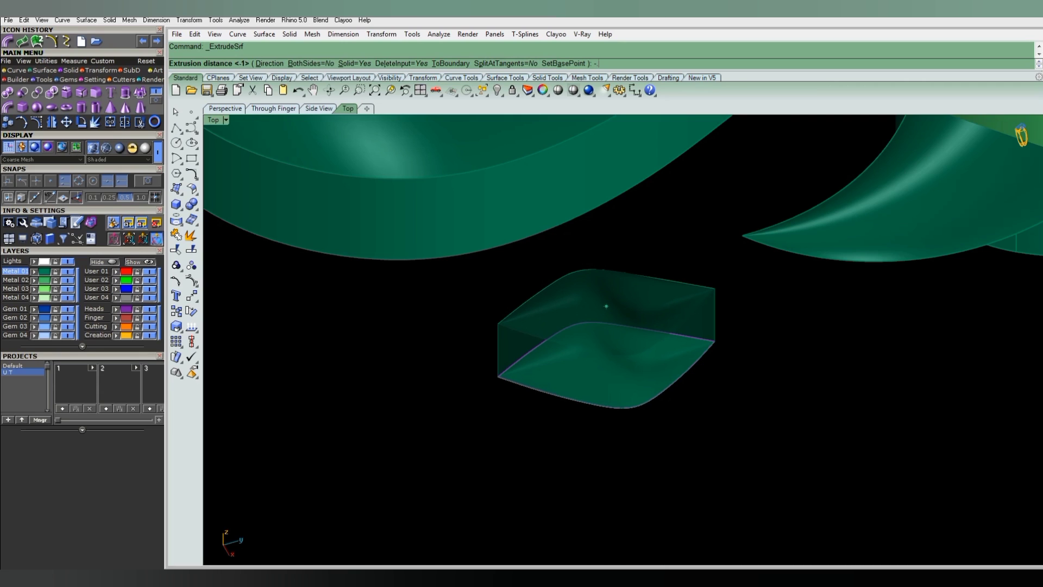
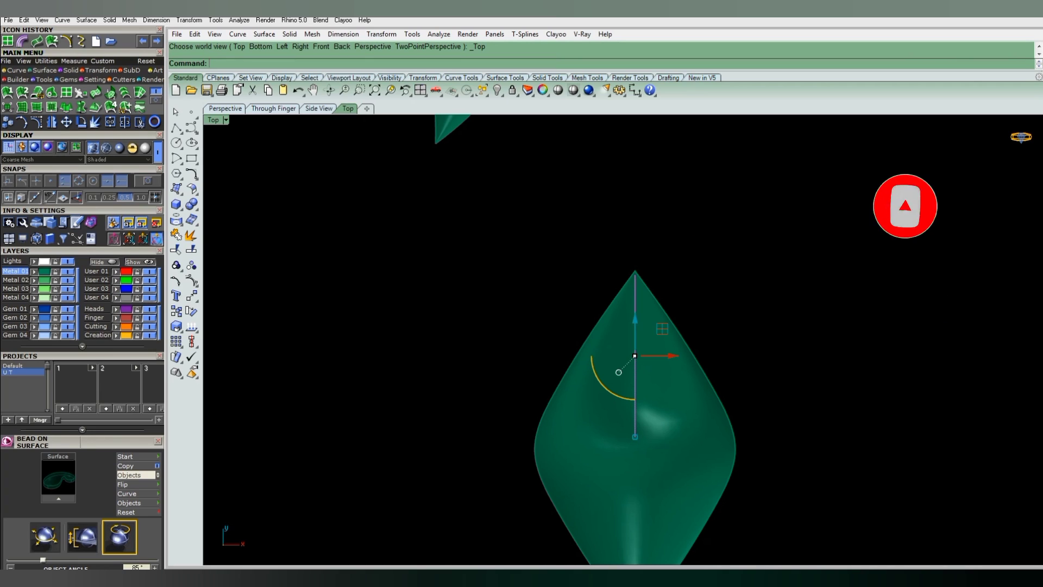
Create the pipe along the leaf's centre line with the default radii, then delete the line.
{"action": "key", "text": "Return"}
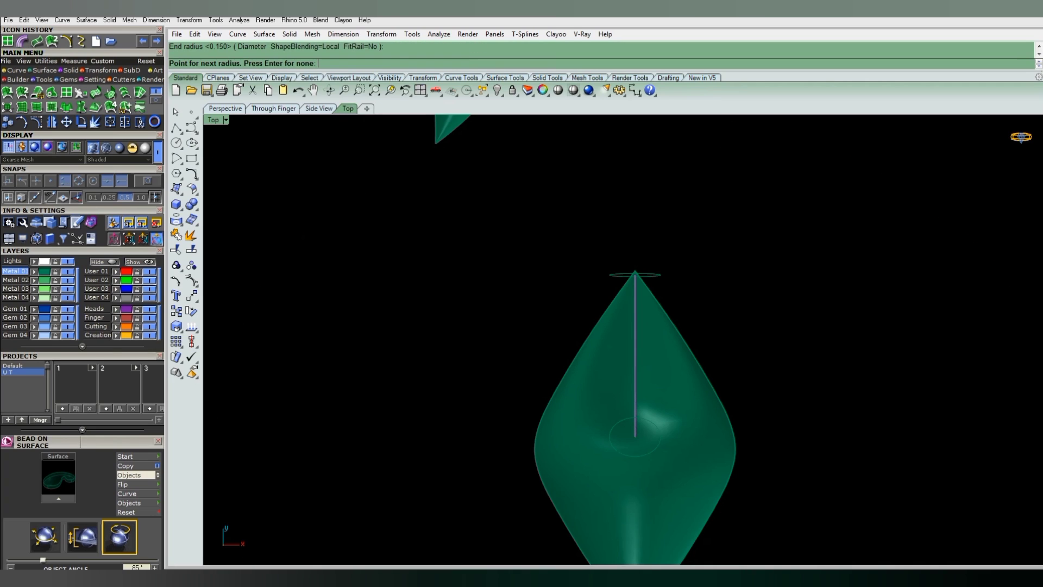
{"action": "key", "text": "Return"}
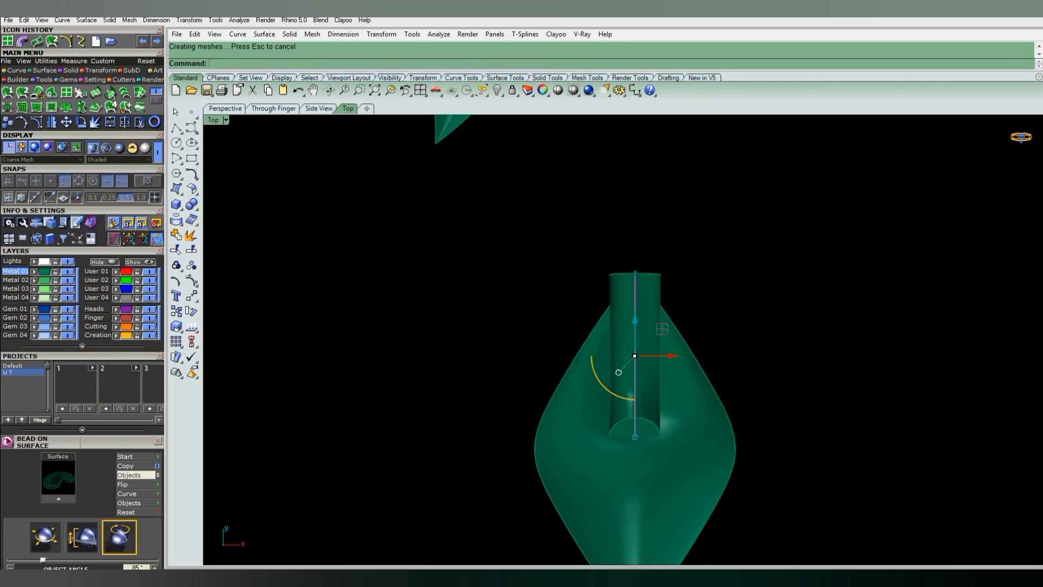
{"action": "key", "text": "Delete"}
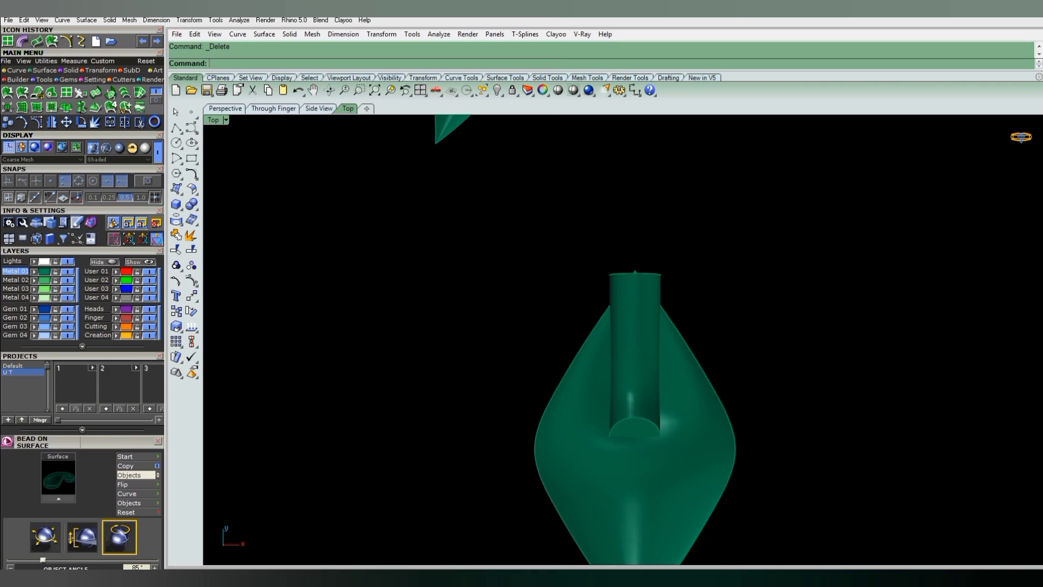
Fillet the pipe base into the leaf with radius 0.13.
{"action": "key", "text": "Return"}
{"action": "type", "text": "13"}
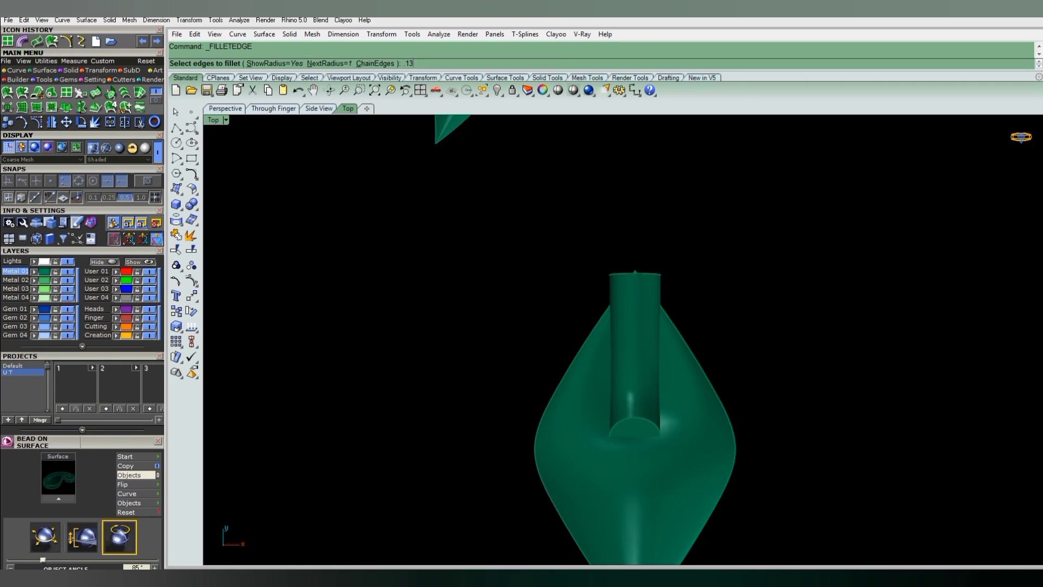
{"action": "key", "text": "Return"}
{"action": "key", "text": "Return"}
{"action": "key", "text": "Return"}
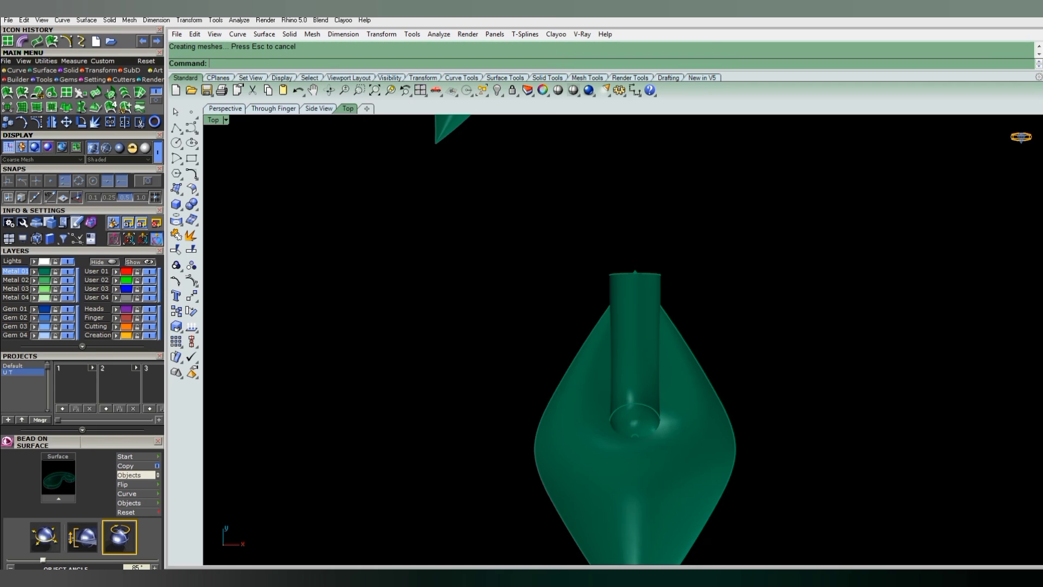
{"action": "right_click_drag", "start_coordinate": [624, 337], "coordinate": [543, 381]}
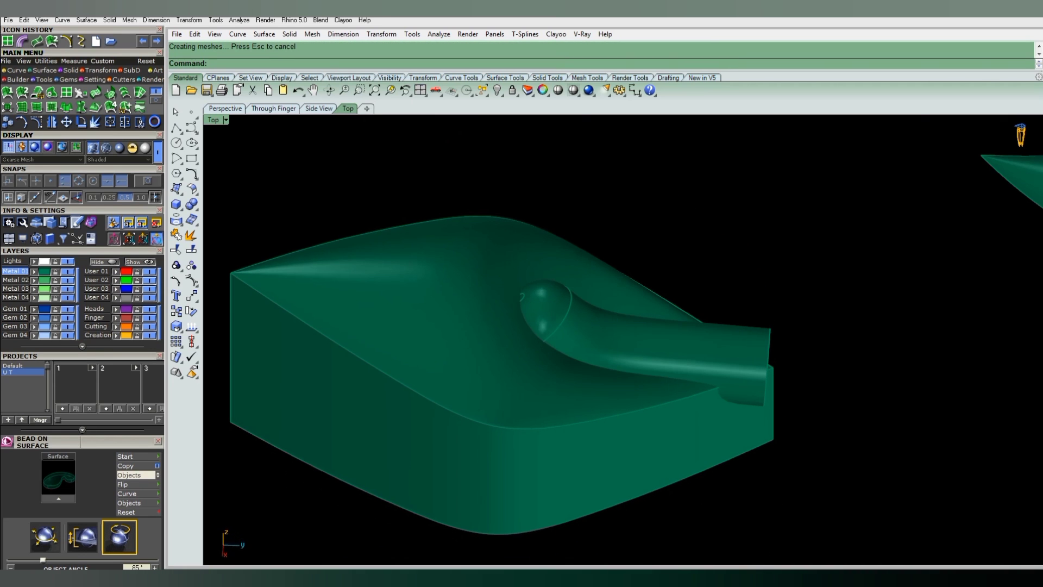
{"action": "left_click", "coordinate": [706, 353]}
Subtract the cylinder from the leaf bead to leave a rounded groove.
{"action": "key", "text": "Home"}
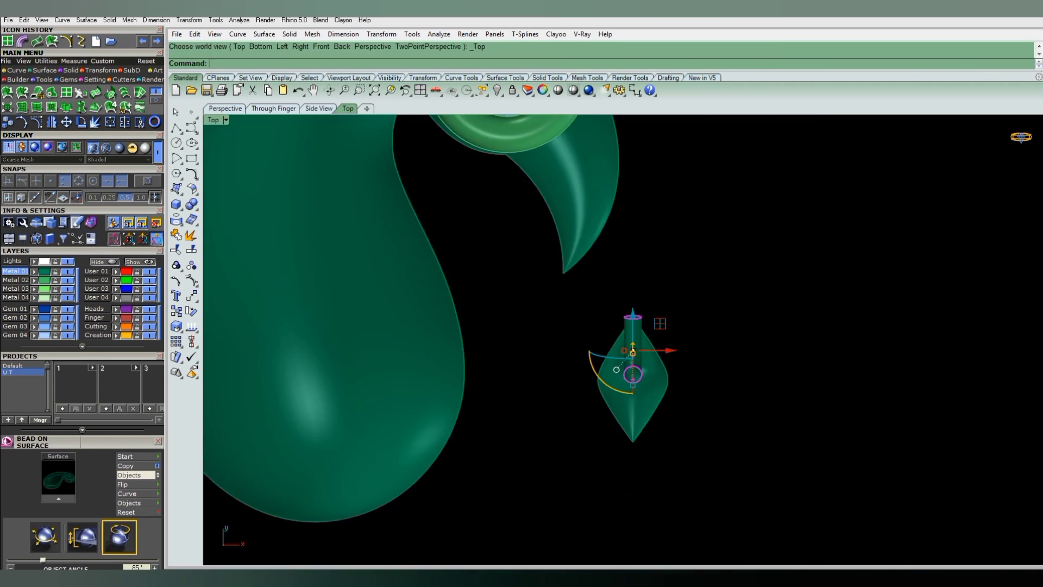
{"action": "scroll", "coordinate": [643, 354], "scroll_direction": "up", "scroll_amount": 3}
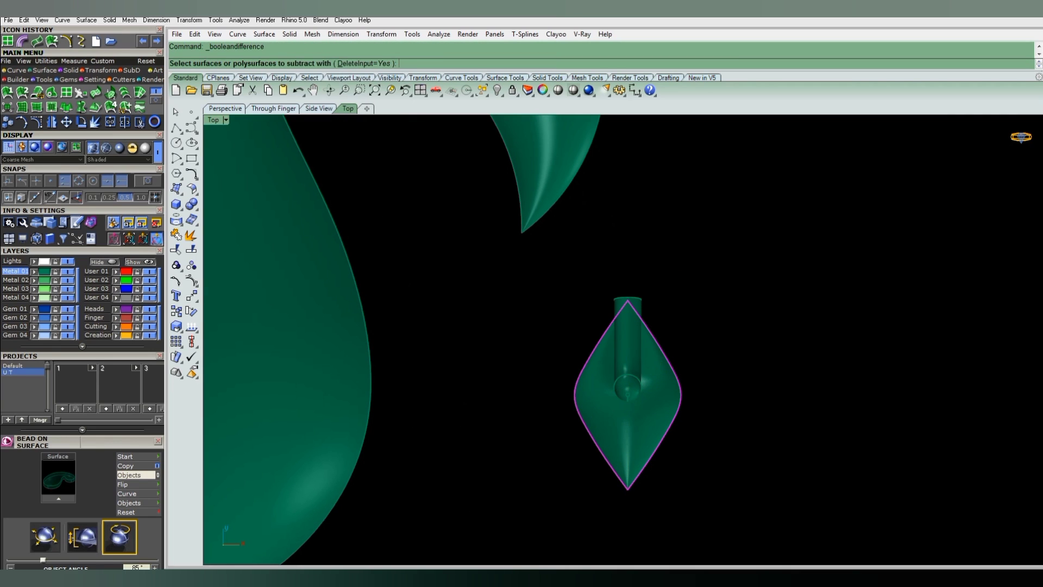
{"action": "left_click", "coordinate": [628, 336]}
{"action": "key", "text": "Return"}
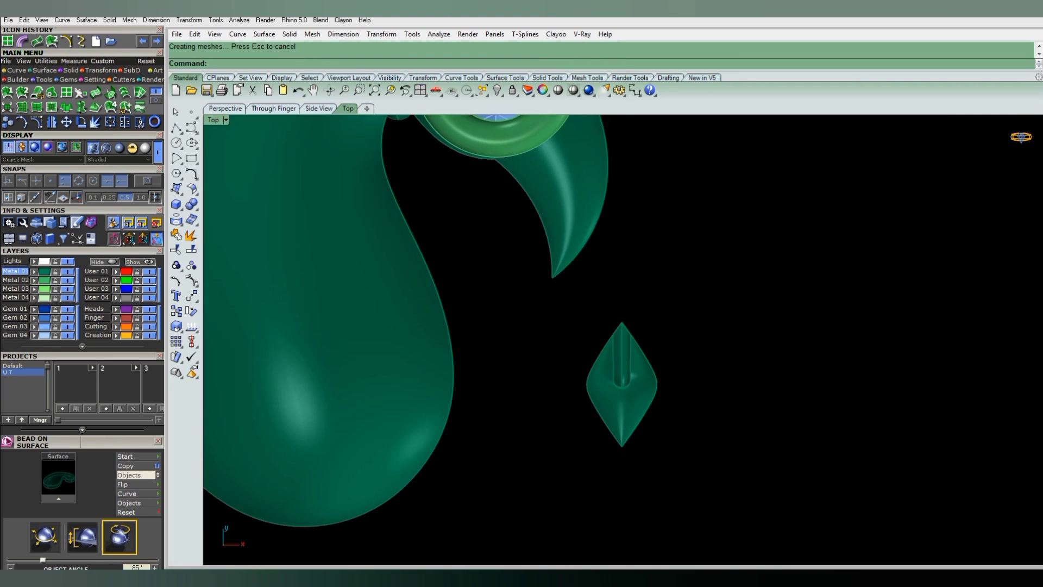
{"action": "scroll", "coordinate": [611, 381], "scroll_direction": "up", "scroll_amount": 3}
{"action": "left_click", "coordinate": [651, 380]}
Select the teardrop body as the target surface for Bead on Surface.
{"action": "scroll", "coordinate": [652, 380], "scroll_direction": "down", "scroll_amount": 2}
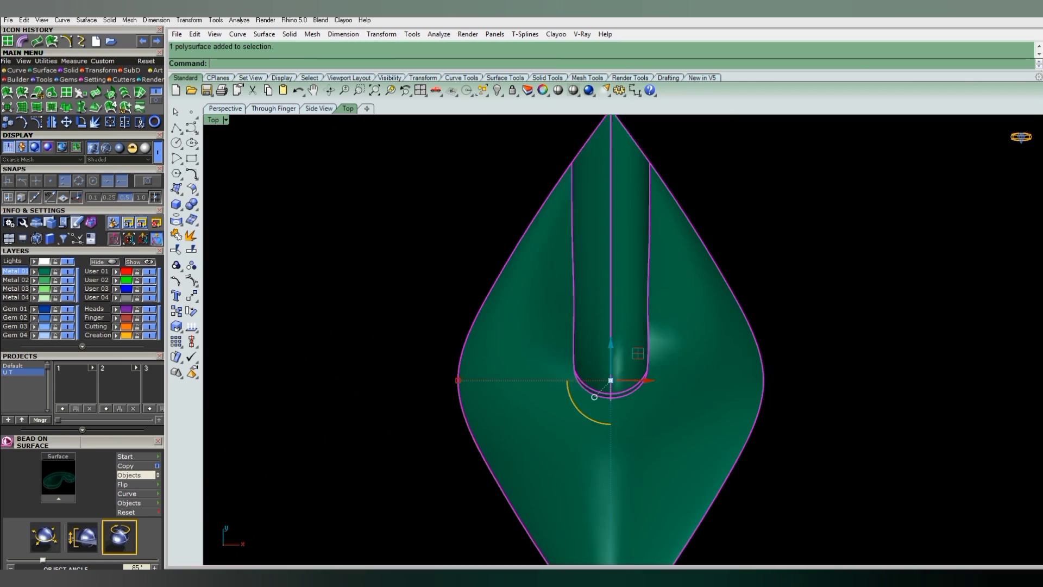
{"action": "scroll", "coordinate": [652, 381], "scroll_direction": "down", "scroll_amount": 2}
{"action": "scroll", "coordinate": [706, 338], "scroll_direction": "down", "scroll_amount": 2}
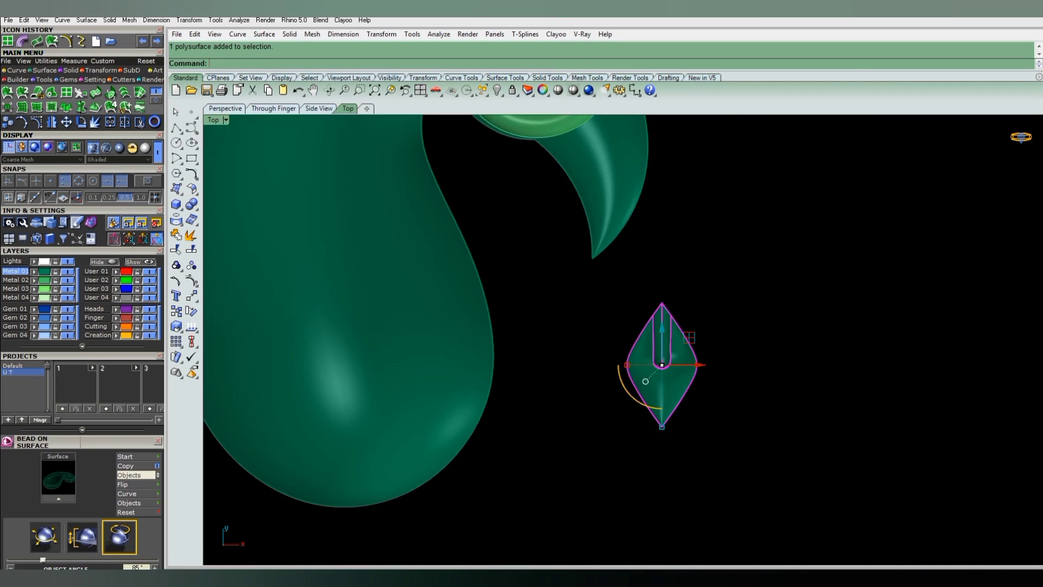
{"action": "scroll", "coordinate": [706, 338], "scroll_direction": "down", "scroll_amount": 2}
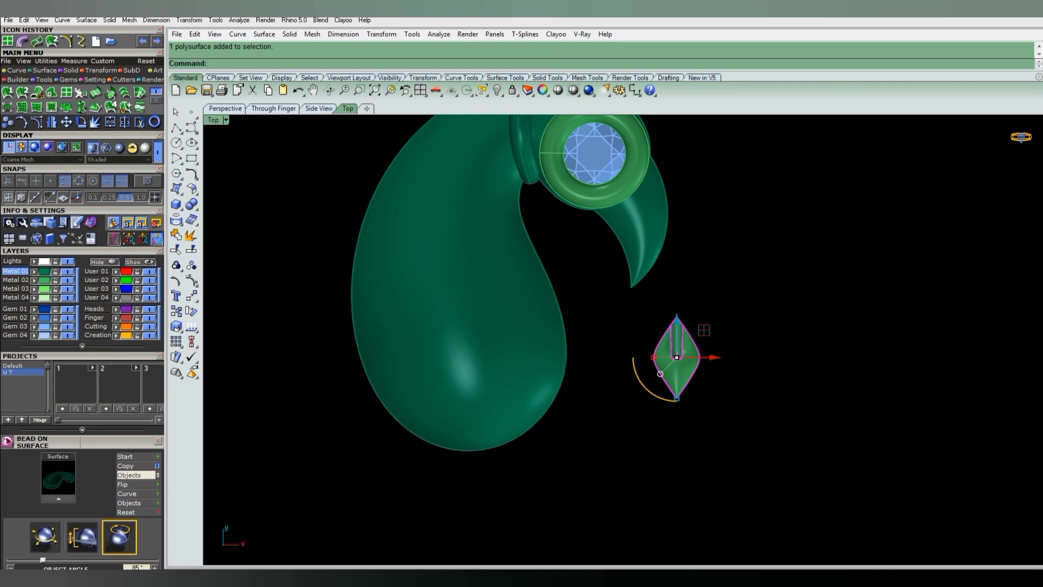
{"action": "left_click", "coordinate": [523, 232]}
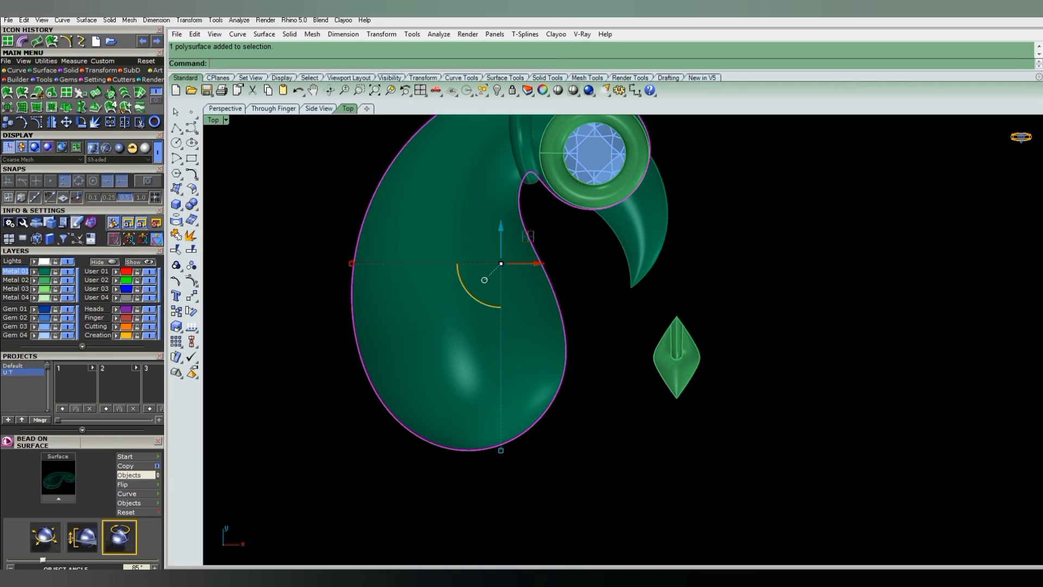
{"action": "left_click", "coordinate": [45, 536]}
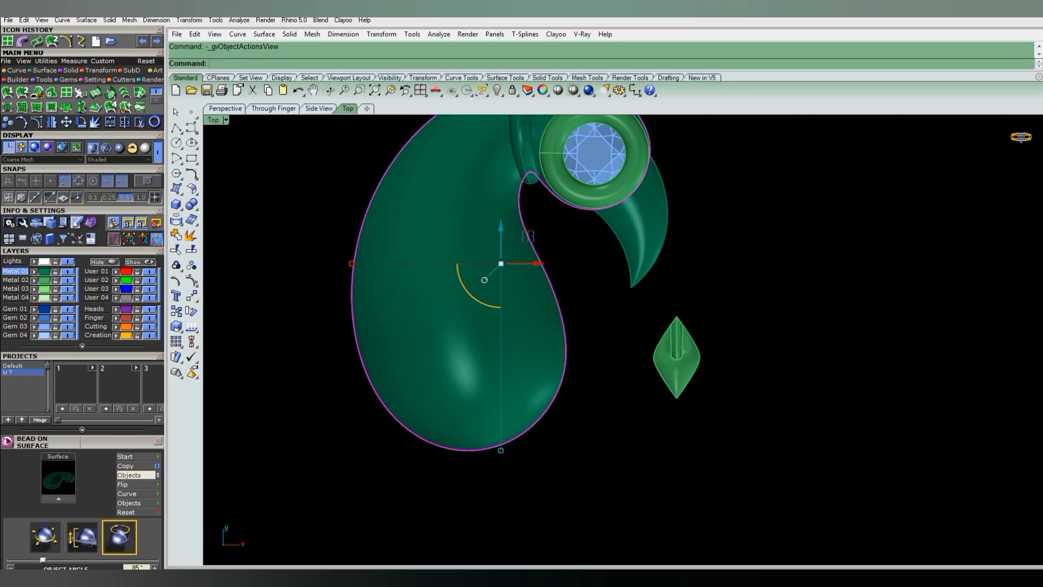
Choose the grooved leaf bead as the object to place on the body.
{"action": "left_click", "coordinate": [676, 356]}
{"action": "key", "text": "Return"}
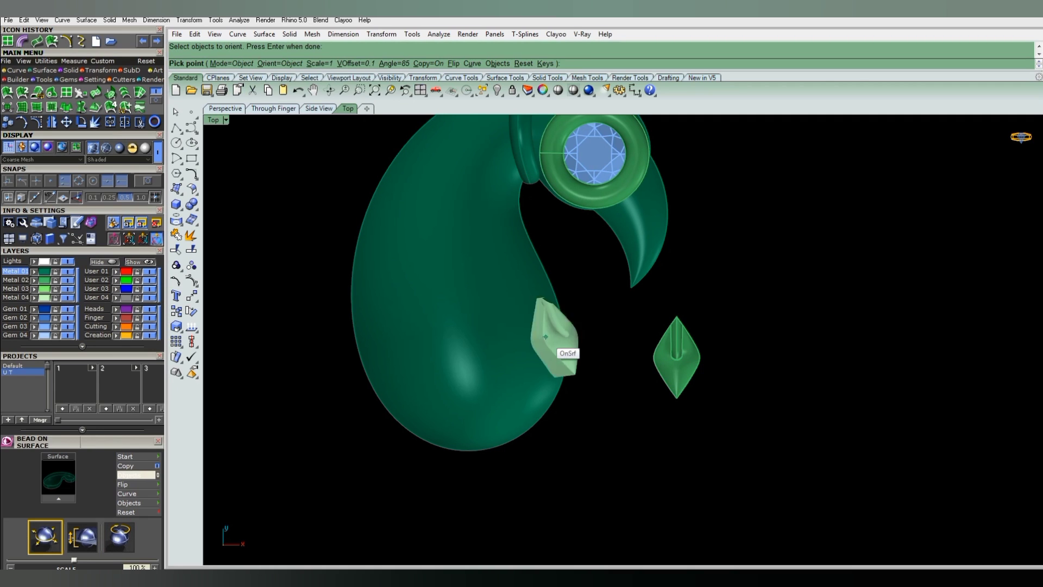
{"action": "right_click_drag", "start_coordinate": [475, 231], "coordinate": [532, 340]}
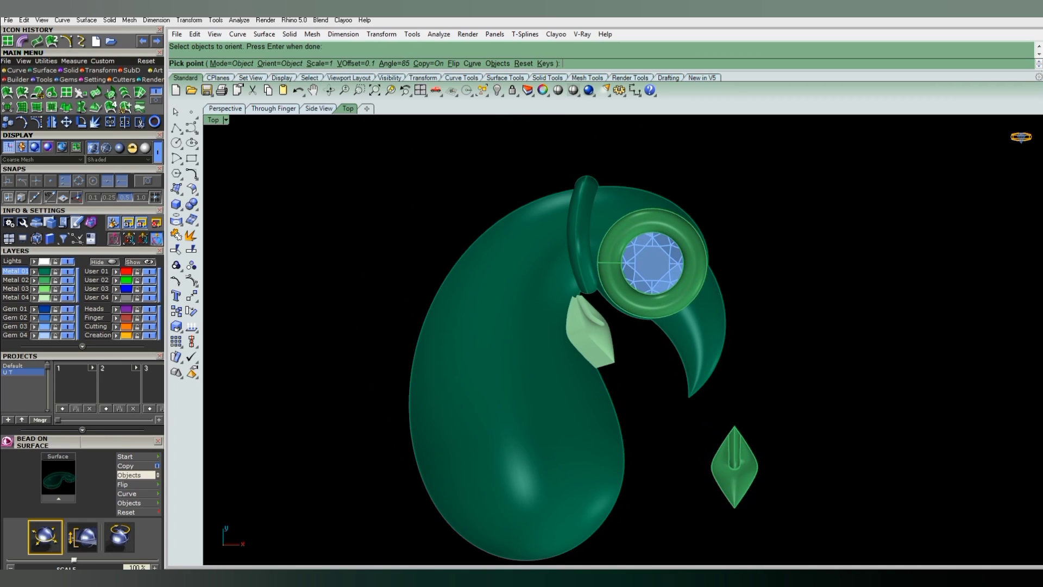
{"action": "scroll", "coordinate": [582, 299], "scroll_direction": "up", "scroll_amount": 2}
{"action": "scroll", "coordinate": [565, 290], "scroll_direction": "up", "scroll_amount": 2}
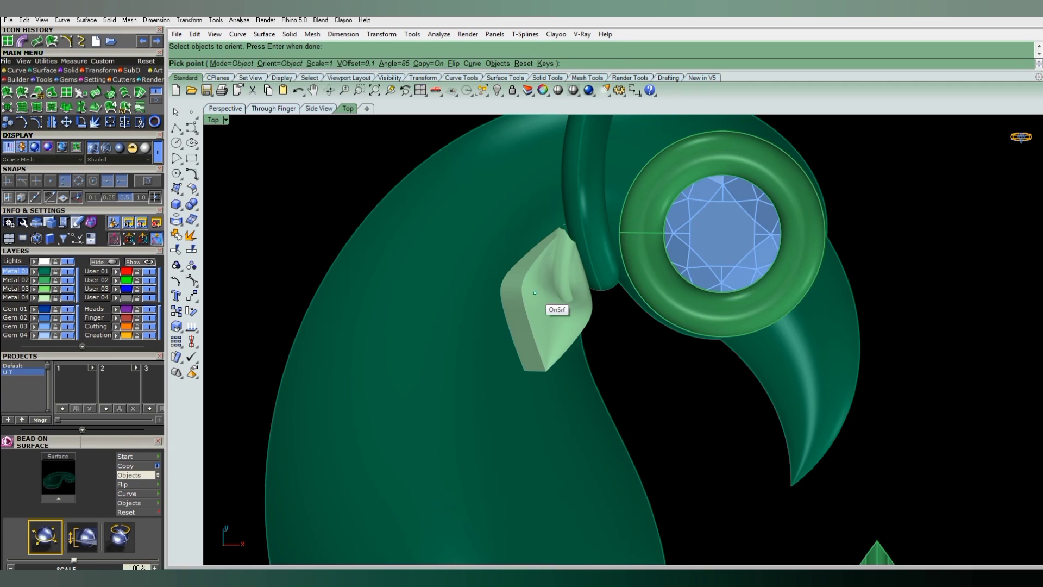
{"action": "scroll", "coordinate": [535, 293], "scroll_direction": "down", "scroll_amount": 1, "text": "shift"}
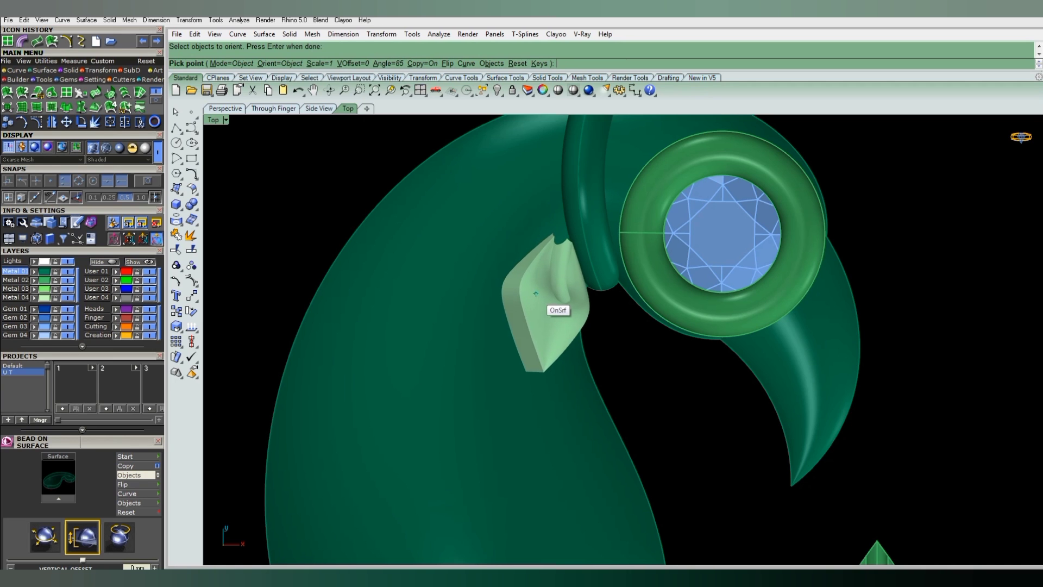
{"action": "mouse_move", "coordinate": [535, 292]}
{"action": "right_mouse_down"}
{"action": "mouse_move", "coordinate": [597, 245]}
{"action": "mouse_move", "coordinate": [425, 186]}
{"action": "right_mouse_up"}
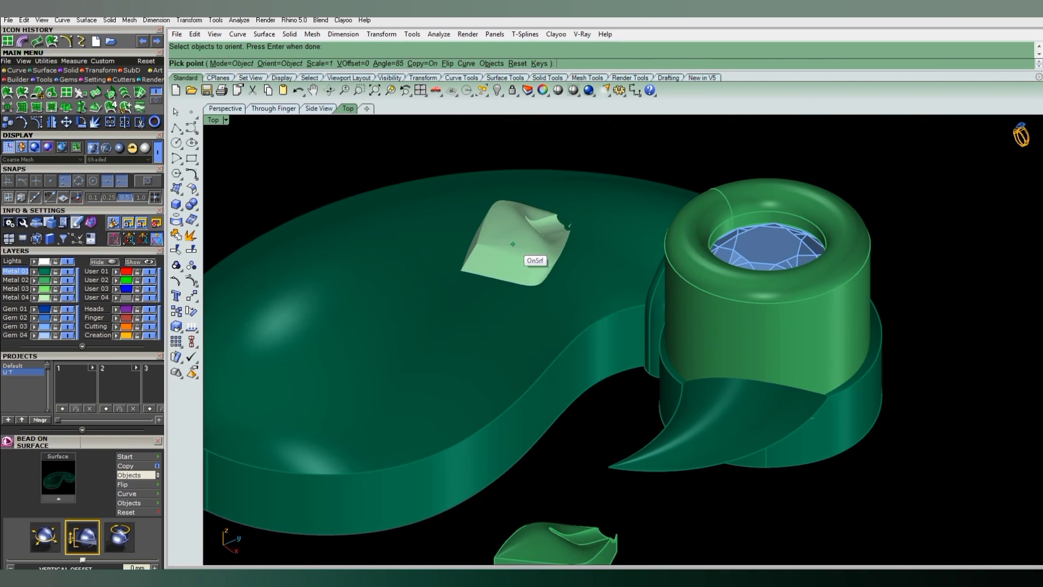
{"action": "mouse_move", "coordinate": [602, 255]}
{"action": "right_mouse_down"}
{"action": "mouse_move", "coordinate": [590, 336]}
{"action": "mouse_move", "coordinate": [547, 353]}
{"action": "right_mouse_up"}
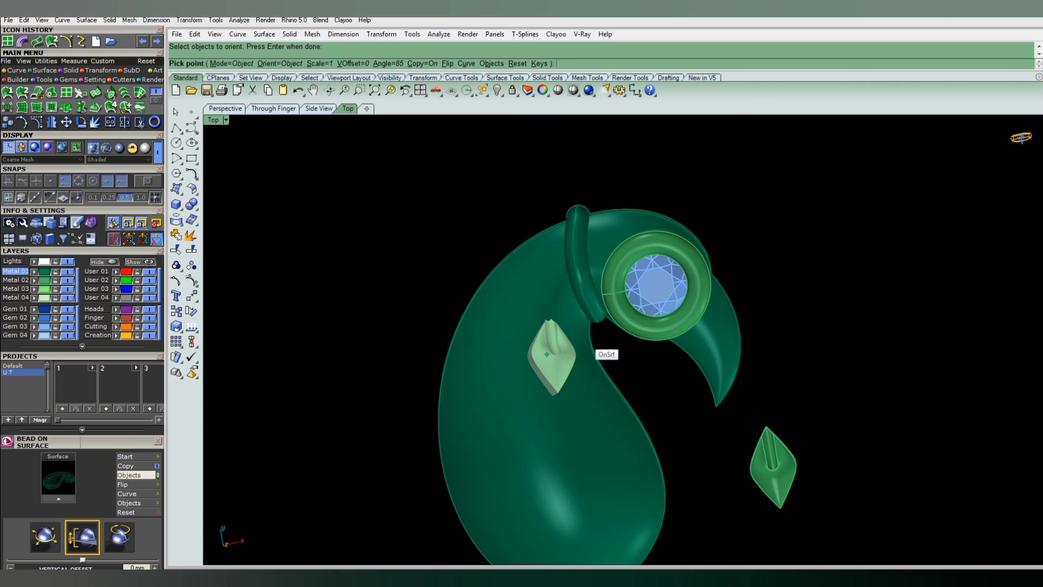
{"action": "scroll", "coordinate": [545, 316], "scroll_direction": "up", "scroll_amount": 2}
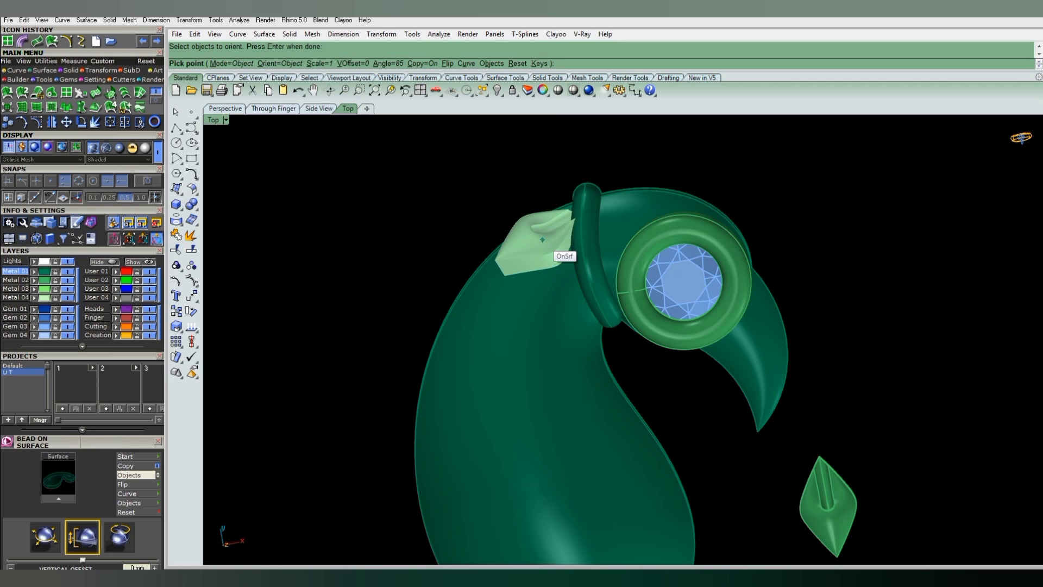
Place three leaf copies down the body below the bezel, then set Object Angle to 95.
{"action": "left_click", "coordinate": [542, 242]}
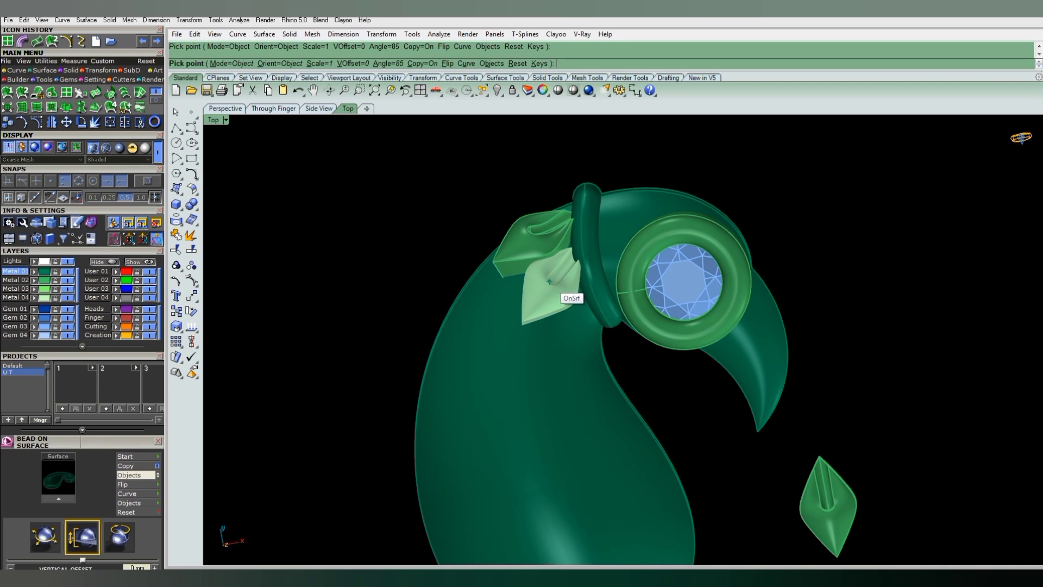
{"action": "left_click", "coordinate": [547, 281]}
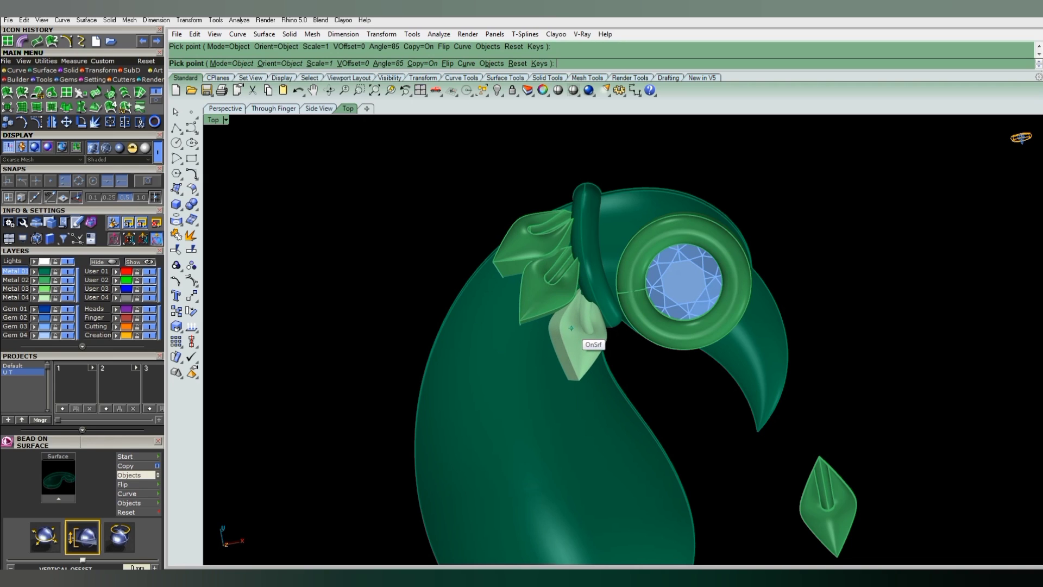
{"action": "left_click", "coordinate": [572, 328]}
{"action": "scroll", "coordinate": [489, 305], "scroll_direction": "down", "scroll_amount": 2}
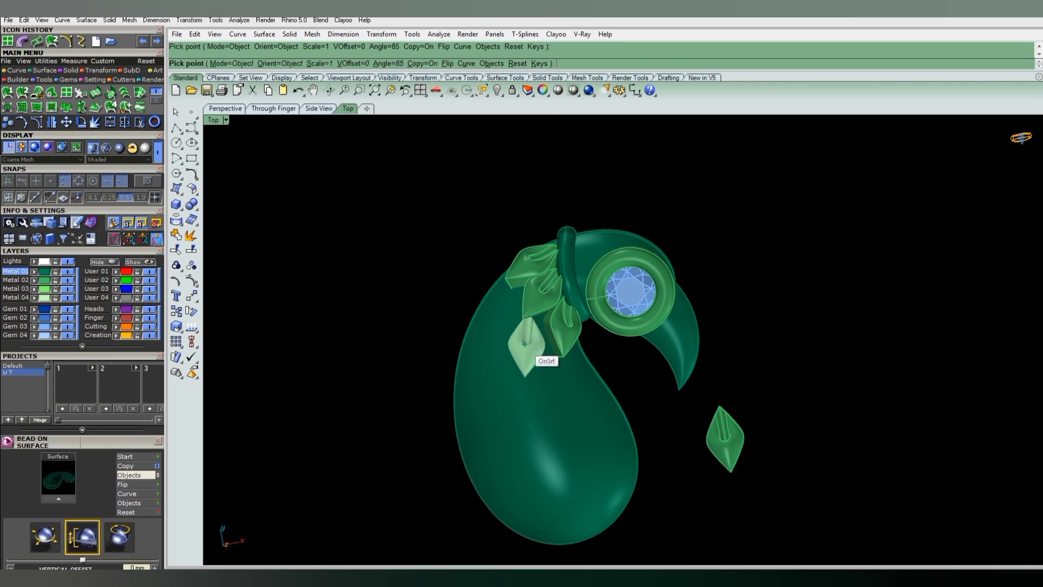
{"action": "scroll", "coordinate": [530, 347], "scroll_direction": "up", "scroll_amount": 1}
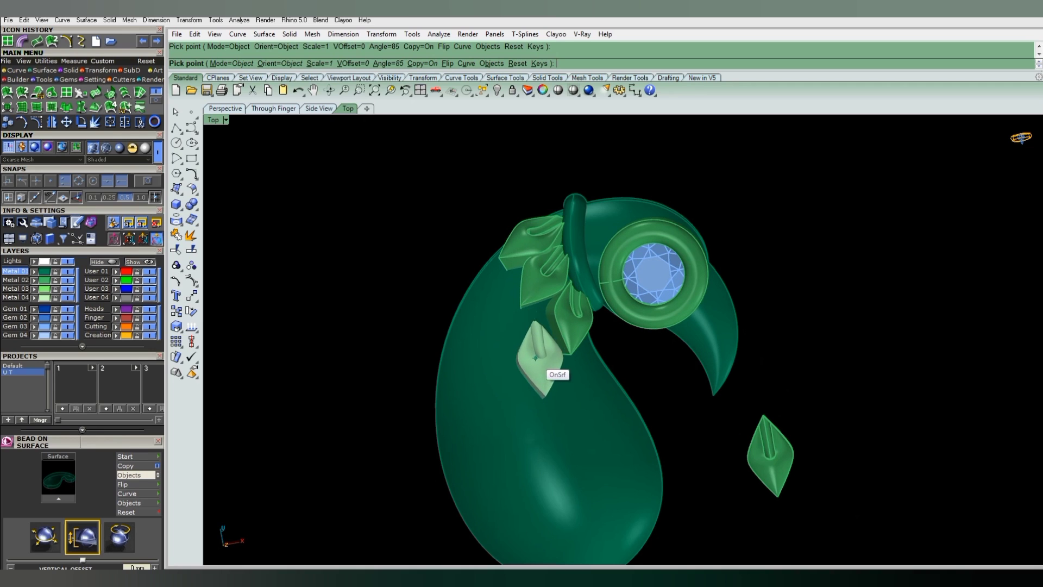
{"action": "scroll", "coordinate": [534, 346], "scroll_direction": "up", "scroll_amount": 1}
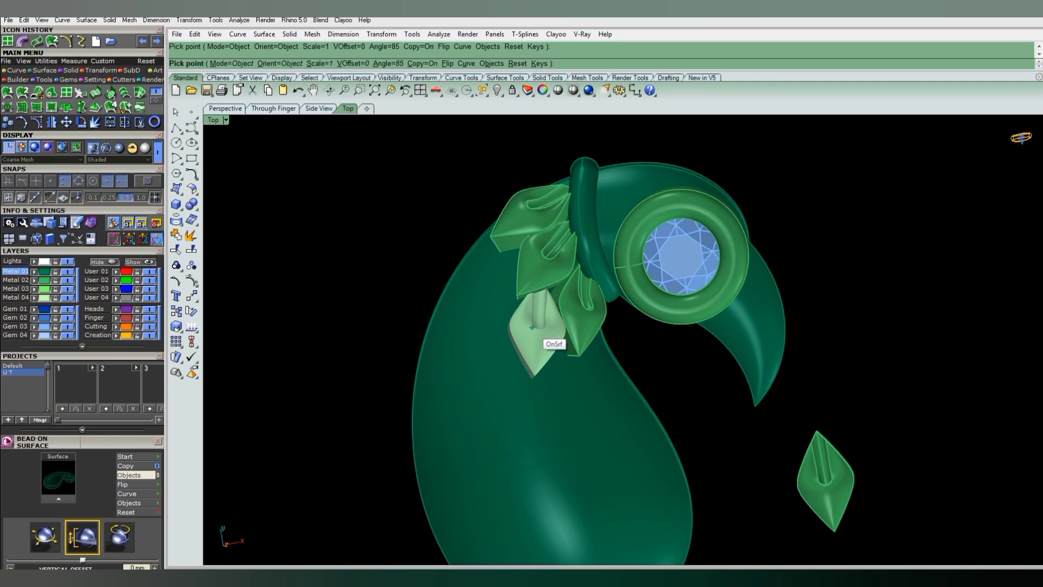
{"action": "left_click", "coordinate": [119, 536]}
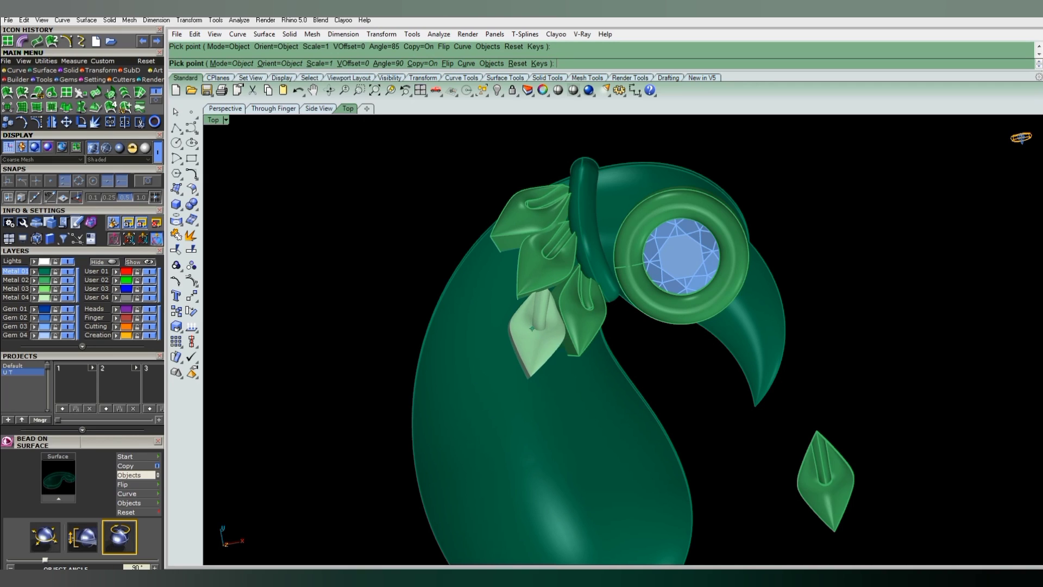
{"action": "key", "text": "Up"}
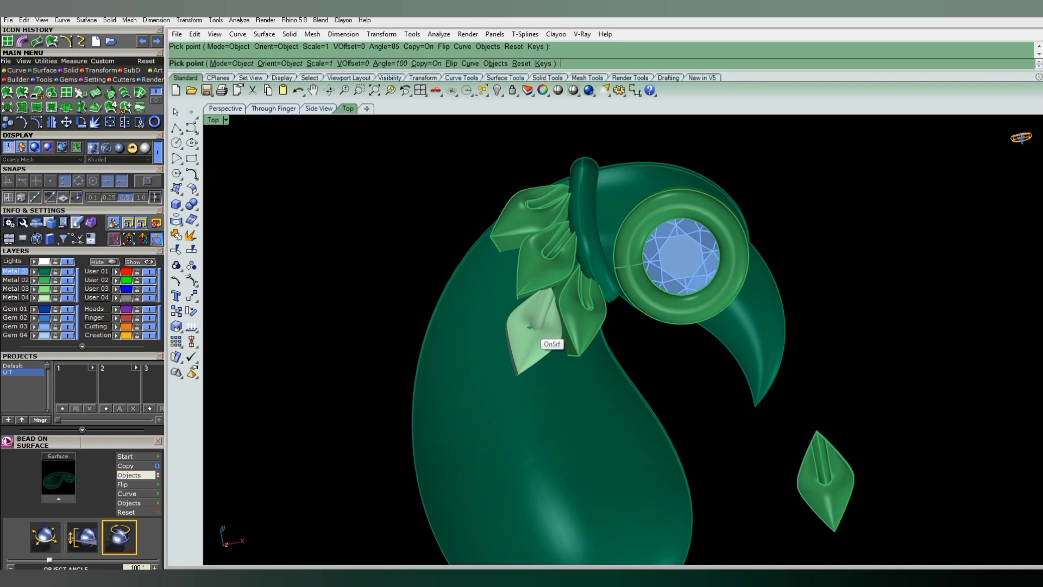
{"action": "key", "text": "Down"}
{"action": "key", "text": "Down"}
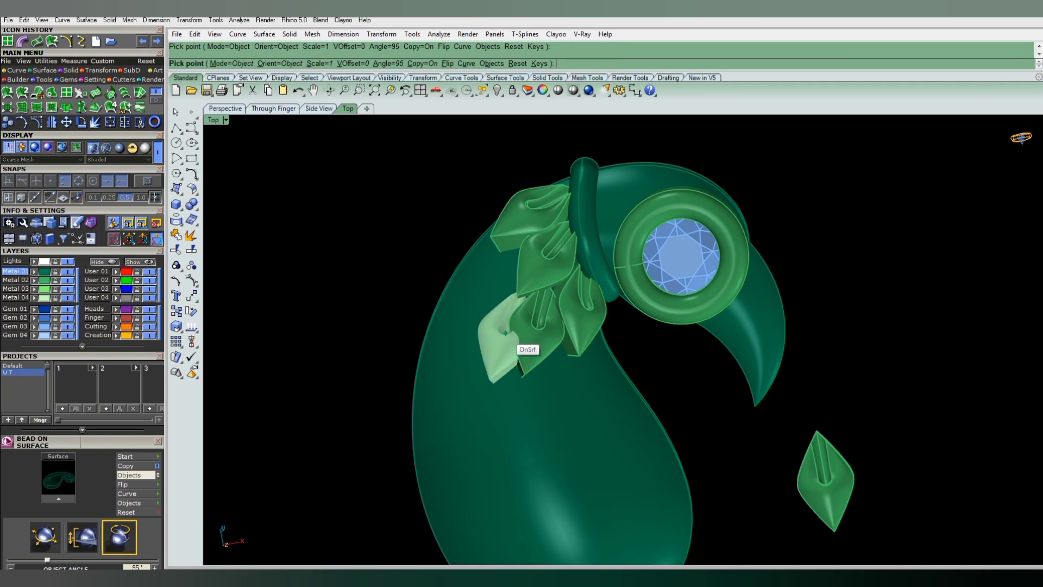
Place two leaf scales side by side on the body.
{"action": "right_click_drag", "start_coordinate": [478, 274], "coordinate": [501, 414]}
{"action": "right_click_drag", "start_coordinate": [596, 304], "coordinate": [741, 247]}
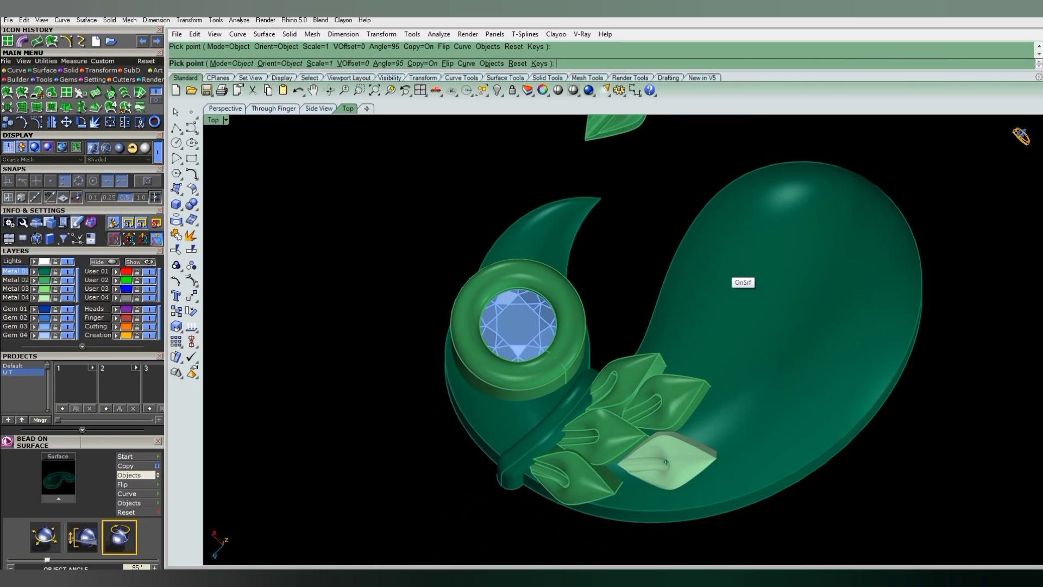
{"action": "right_click_drag", "start_coordinate": [694, 449], "coordinate": [678, 450]}
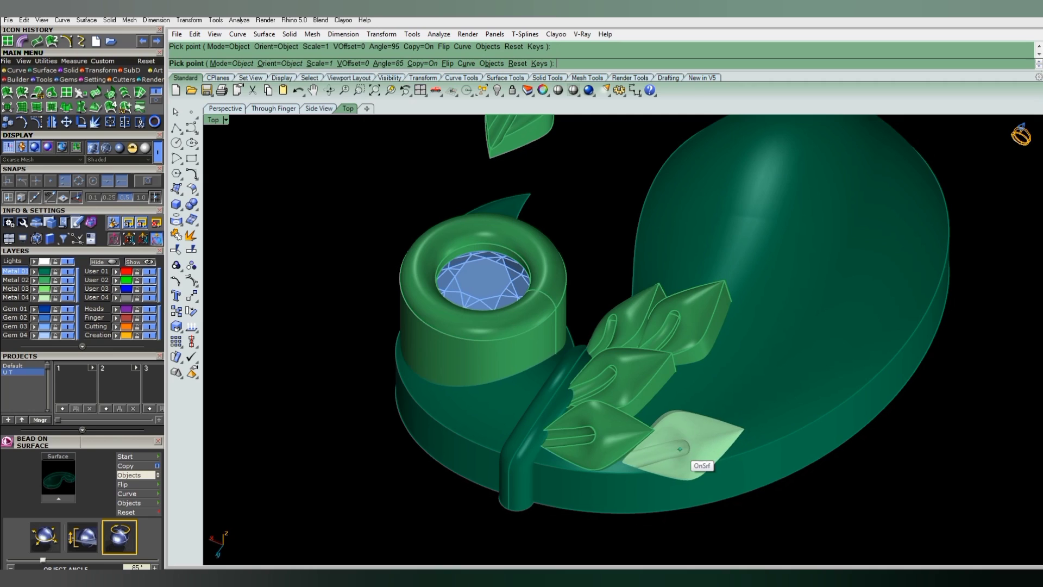
{"action": "scroll", "coordinate": [679, 445], "scroll_direction": "down", "scroll_amount": 2}
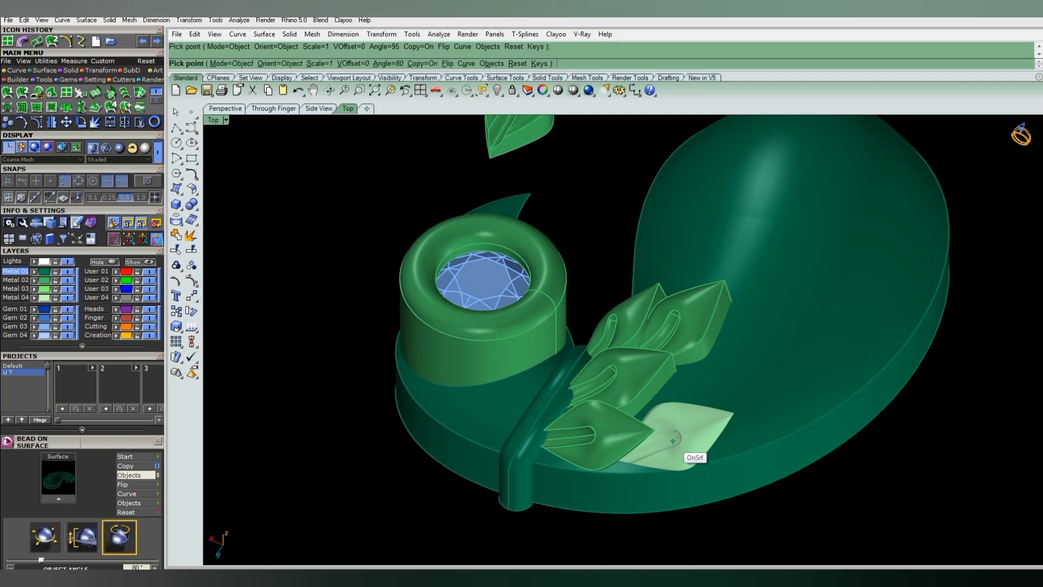
{"action": "left_click", "coordinate": [672, 441]}
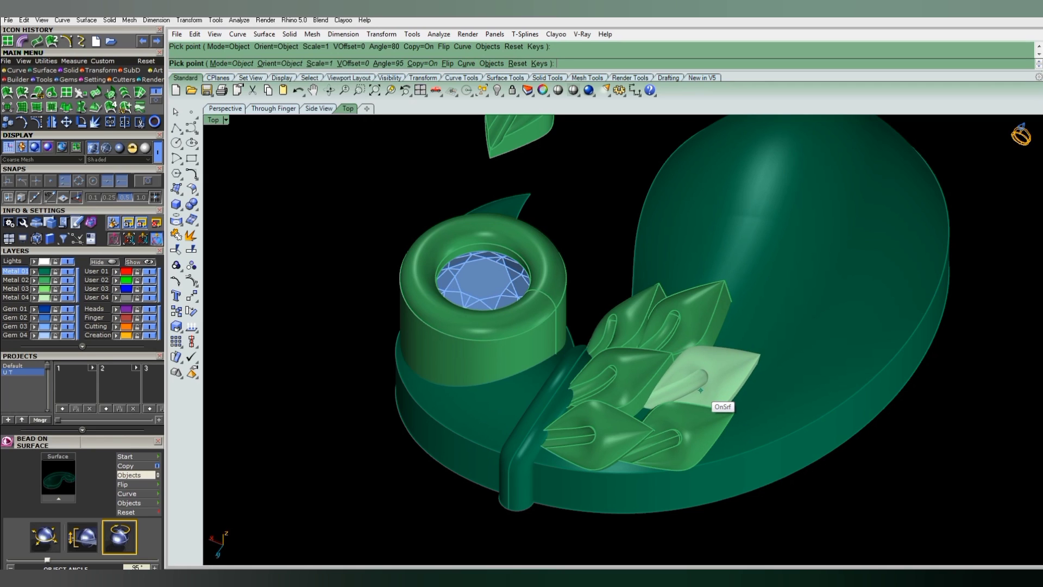
{"action": "left_click", "coordinate": [700, 390]}
{"action": "scroll", "coordinate": [783, 421], "scroll_direction": "down", "scroll_amount": 2}
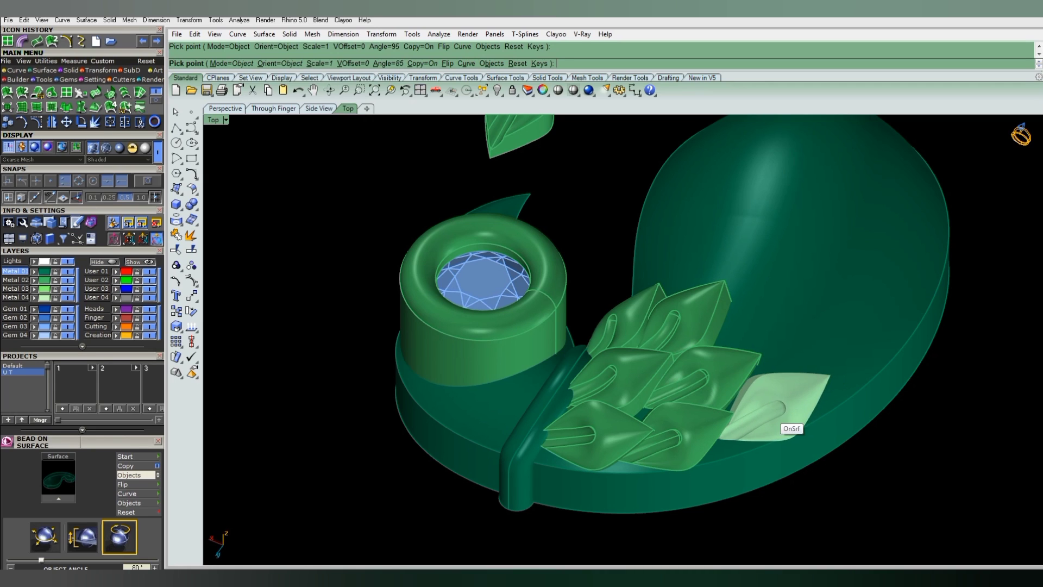
{"action": "scroll", "coordinate": [770, 412], "scroll_direction": "down", "scroll_amount": 1}
{"action": "scroll", "coordinate": [763, 414], "scroll_direction": "down", "scroll_amount": 1}
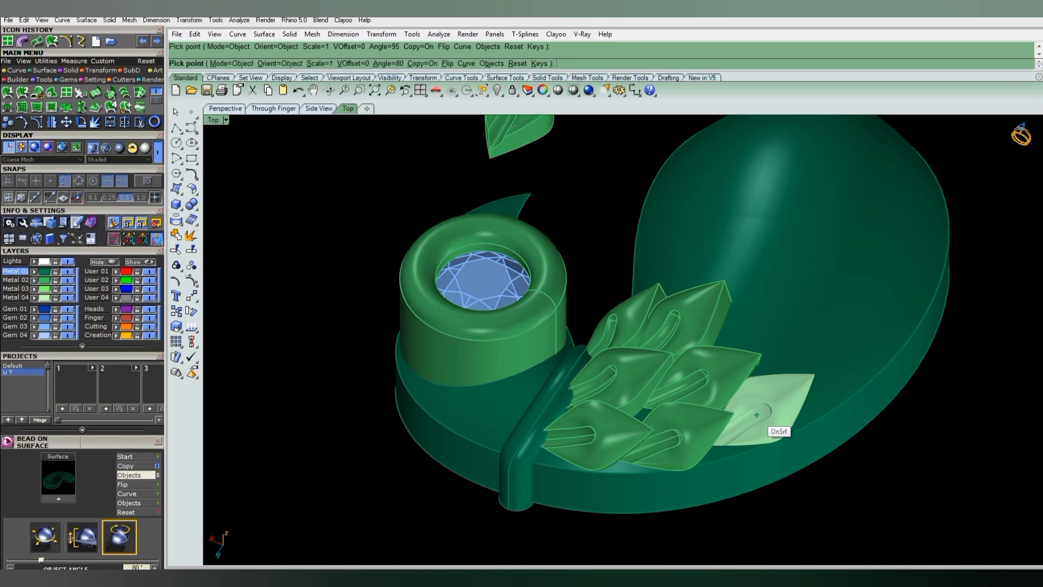
Add three more leaf scales across the lower body toward the tail.
{"action": "mouse_move", "coordinate": [814, 388]}
{"action": "right_mouse_down"}
{"action": "mouse_move", "coordinate": [752, 400]}
{"action": "mouse_move", "coordinate": [689, 445]}
{"action": "mouse_move", "coordinate": [710, 477]}
{"action": "right_mouse_up"}
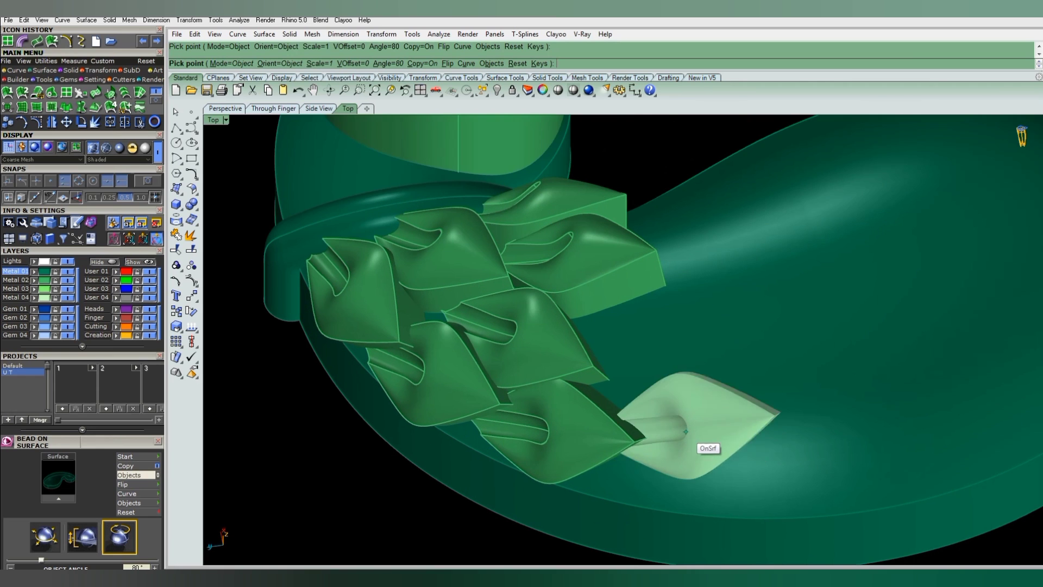
{"action": "mouse_move", "coordinate": [699, 442]}
{"action": "right_mouse_down", "text": "ctrl"}
{"action": "mouse_move", "coordinate": [703, 380]}
{"action": "mouse_move", "coordinate": [659, 459]}
{"action": "mouse_move", "coordinate": [617, 419]}
{"action": "right_mouse_up", "text": "ctrl"}
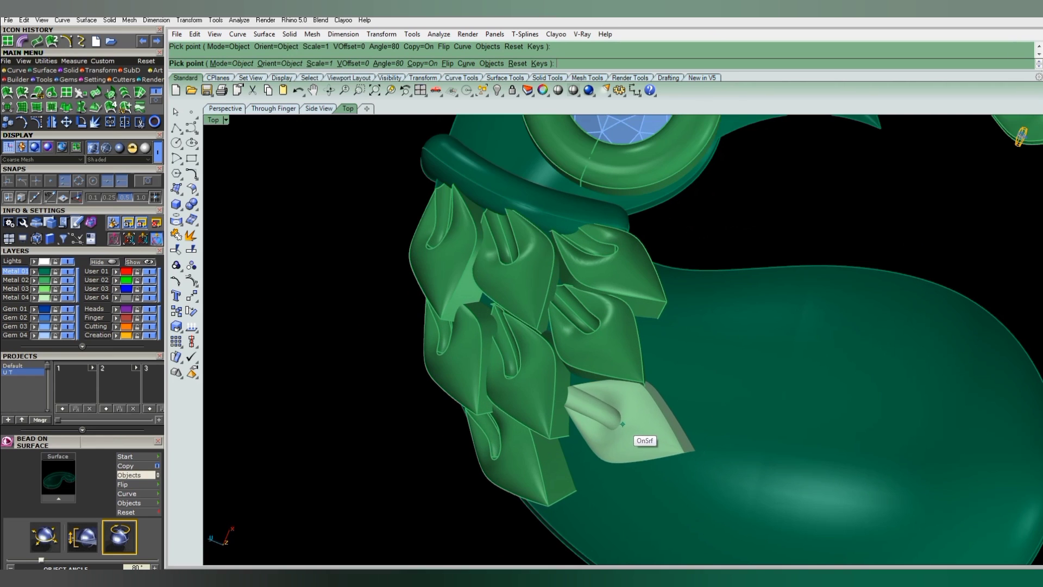
{"action": "scroll", "coordinate": [623, 424], "scroll_direction": "up", "scroll_amount": 2}
{"action": "scroll", "coordinate": [623, 424], "scroll_direction": "up", "scroll_amount": 1}
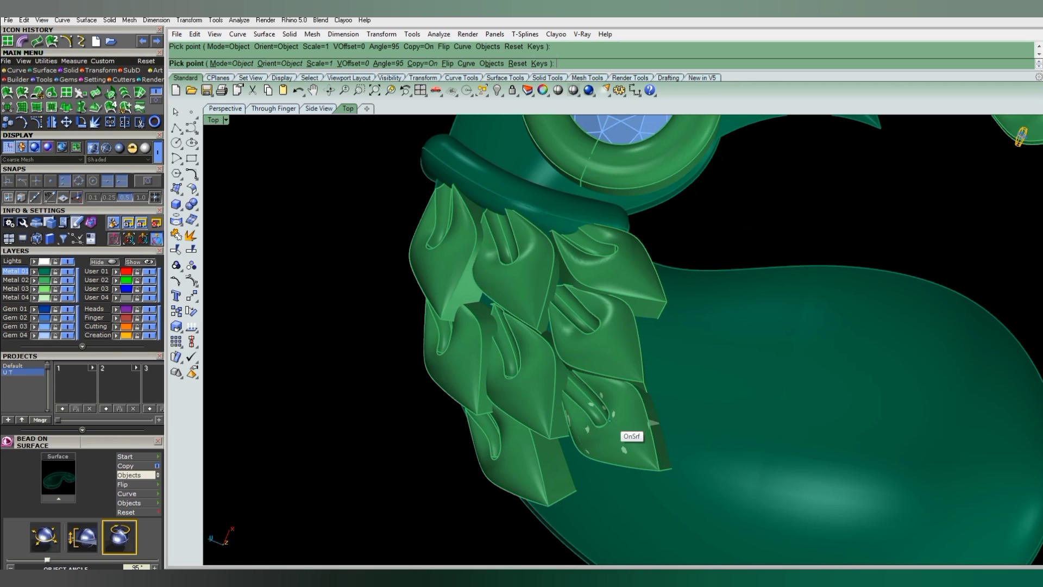
{"action": "mouse_move", "coordinate": [699, 378]}
{"action": "right_mouse_down"}
{"action": "mouse_move", "coordinate": [652, 372]}
{"action": "mouse_move", "coordinate": [616, 406]}
{"action": "right_mouse_up"}
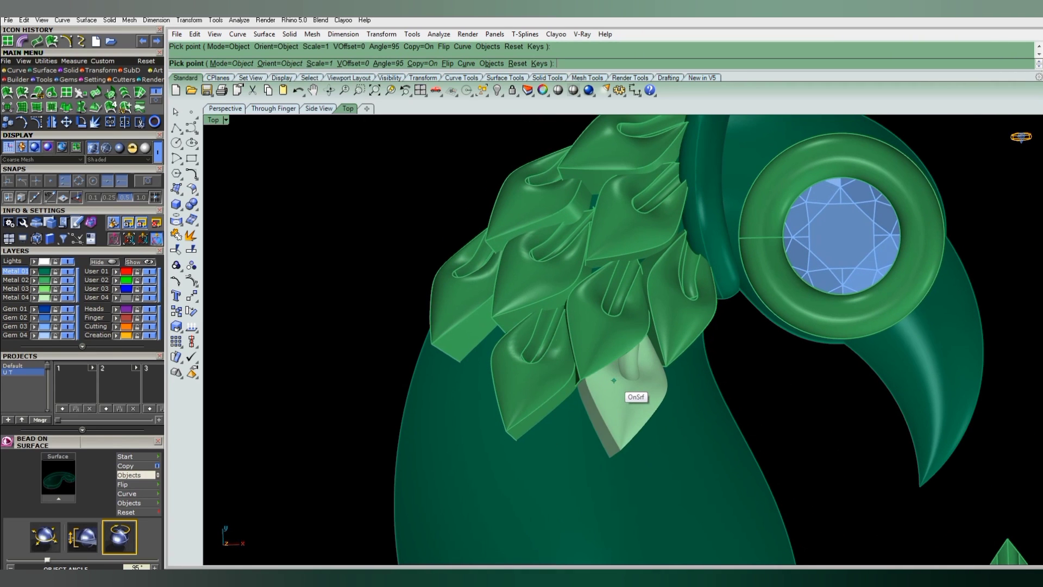
{"action": "mouse_move", "coordinate": [689, 429]}
{"action": "right_mouse_down"}
{"action": "mouse_move", "coordinate": [597, 418]}
{"action": "mouse_move", "coordinate": [637, 367]}
{"action": "mouse_move", "coordinate": [560, 438]}
{"action": "right_mouse_up"}
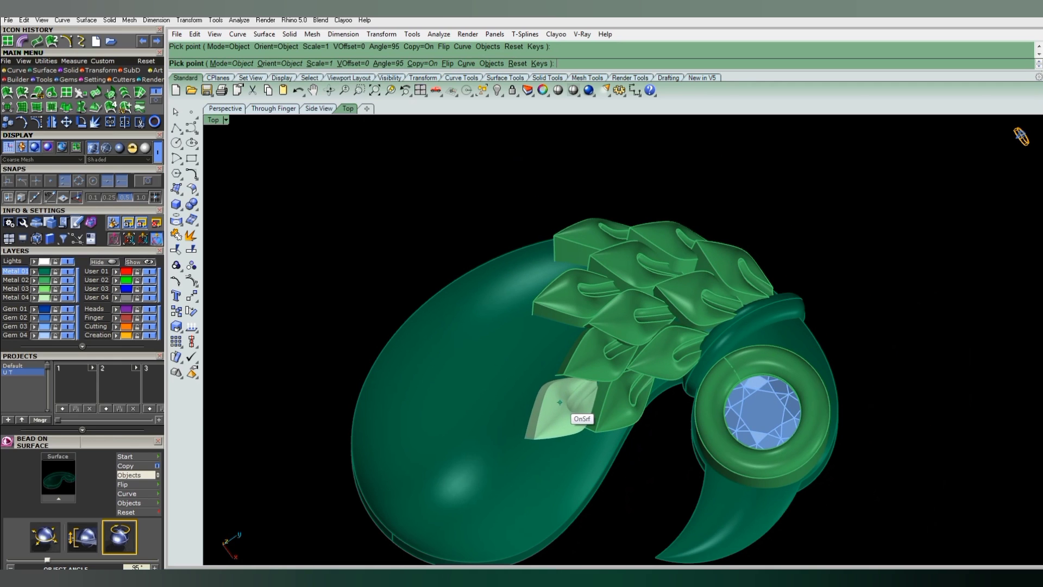
{"action": "right_click_drag", "start_coordinate": [562, 398], "coordinate": [491, 398]}
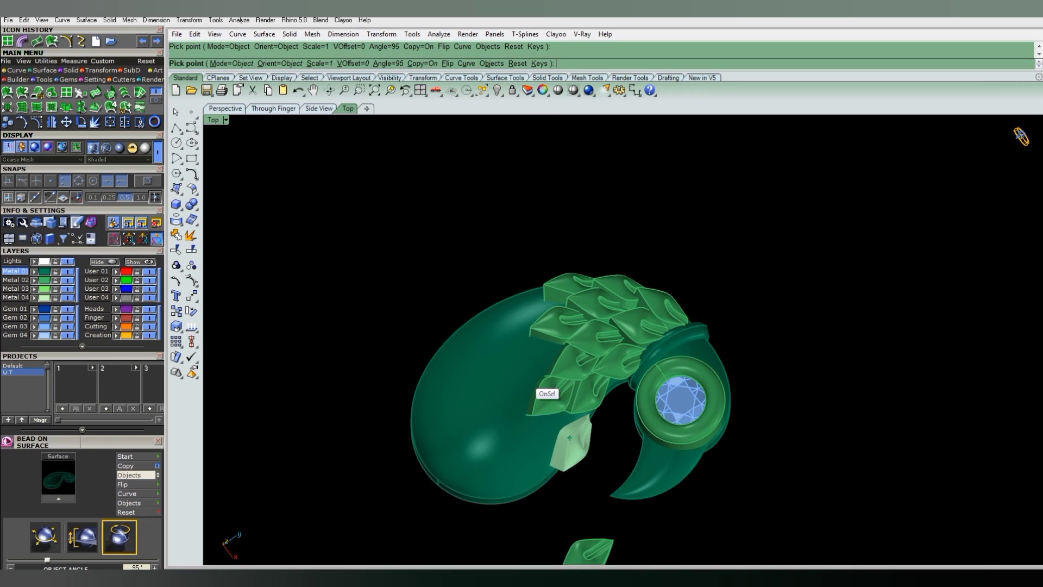
{"action": "scroll", "coordinate": [490, 398], "scroll_direction": "up", "scroll_amount": 2}
{"action": "scroll", "coordinate": [511, 385], "scroll_direction": "up", "scroll_amount": 2}
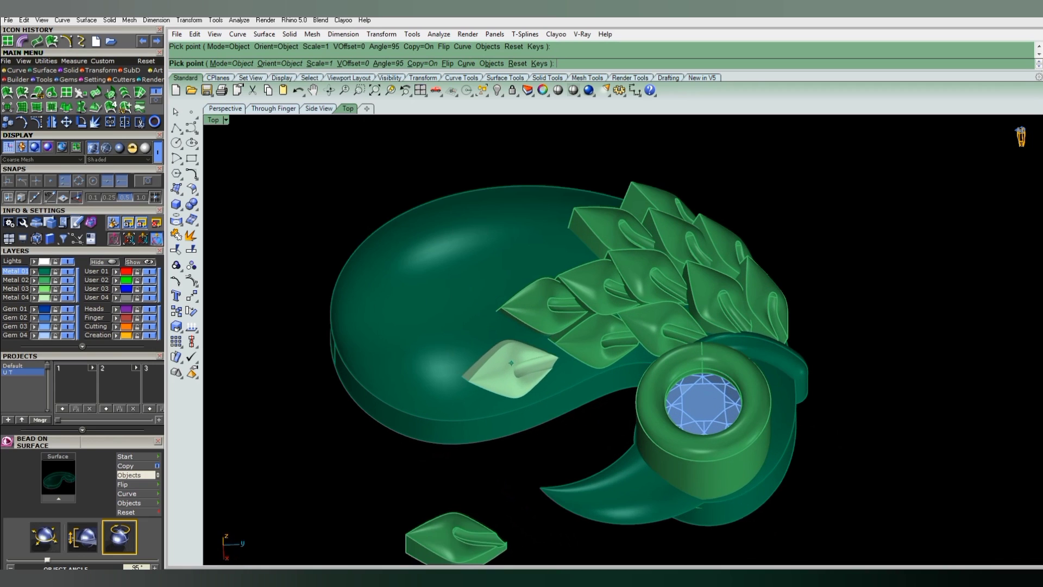
{"action": "scroll", "coordinate": [538, 370], "scroll_direction": "up", "scroll_amount": 3}
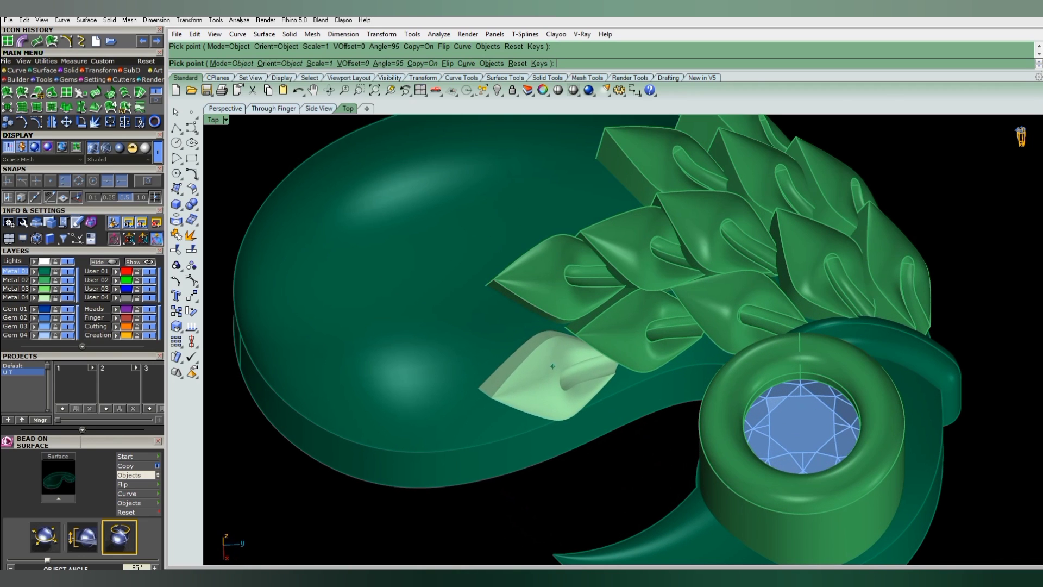
{"action": "left_click", "coordinate": [552, 367]}
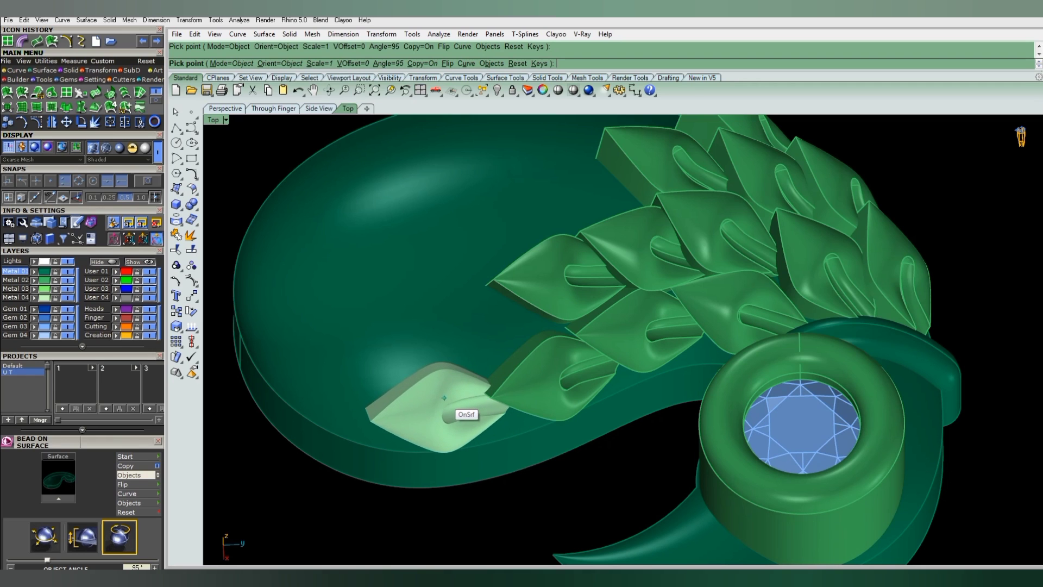
{"action": "left_click", "coordinate": [443, 398]}
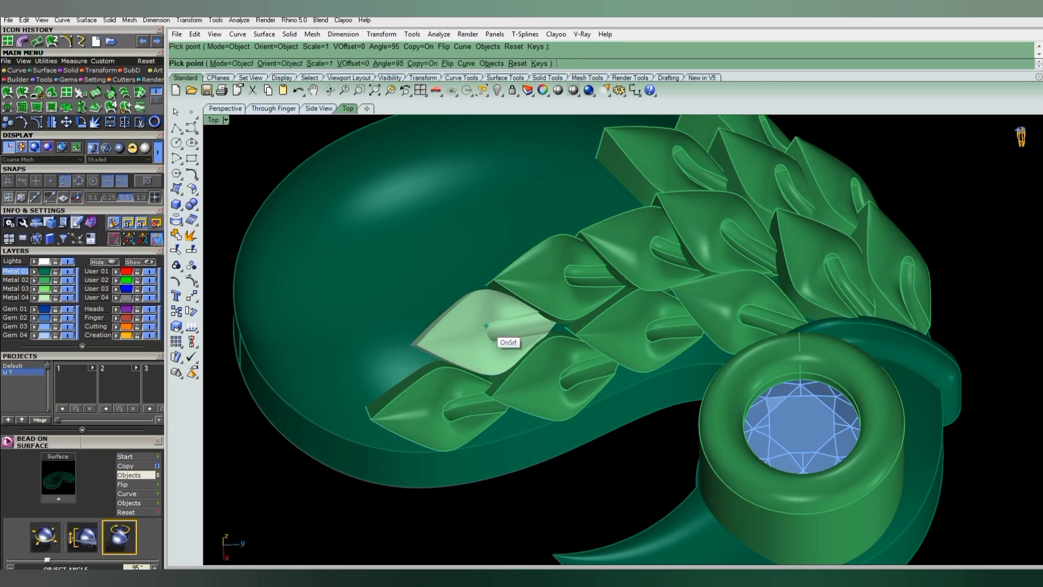
{"action": "left_click", "coordinate": [486, 327]}
Place a slightly turned leaf near the tail end and set the next copy to angle 105.
{"action": "scroll", "coordinate": [486, 326], "scroll_direction": "down", "scroll_amount": 2}
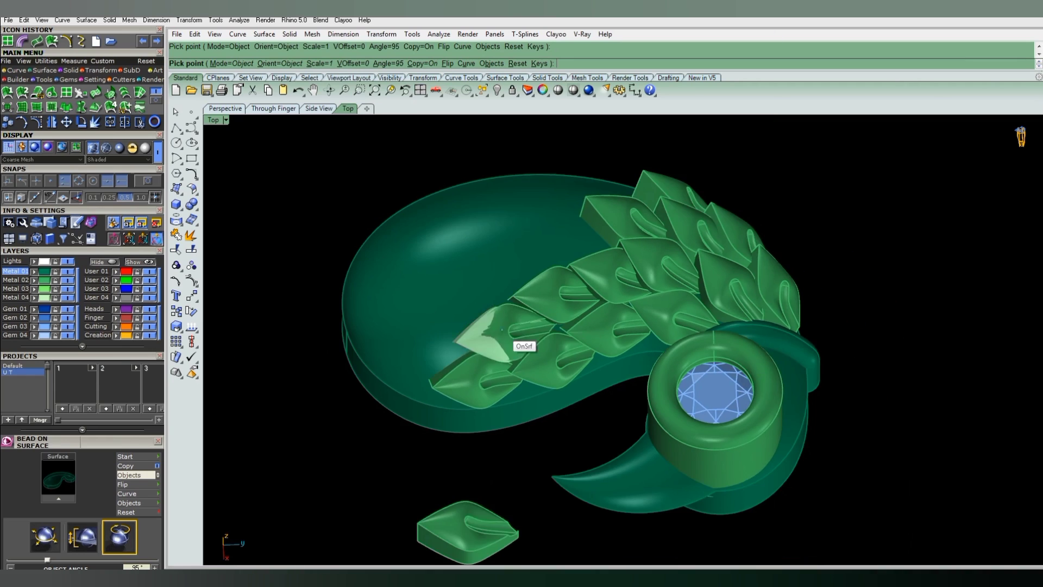
{"action": "scroll", "coordinate": [435, 348], "scroll_direction": "up", "scroll_amount": 3}
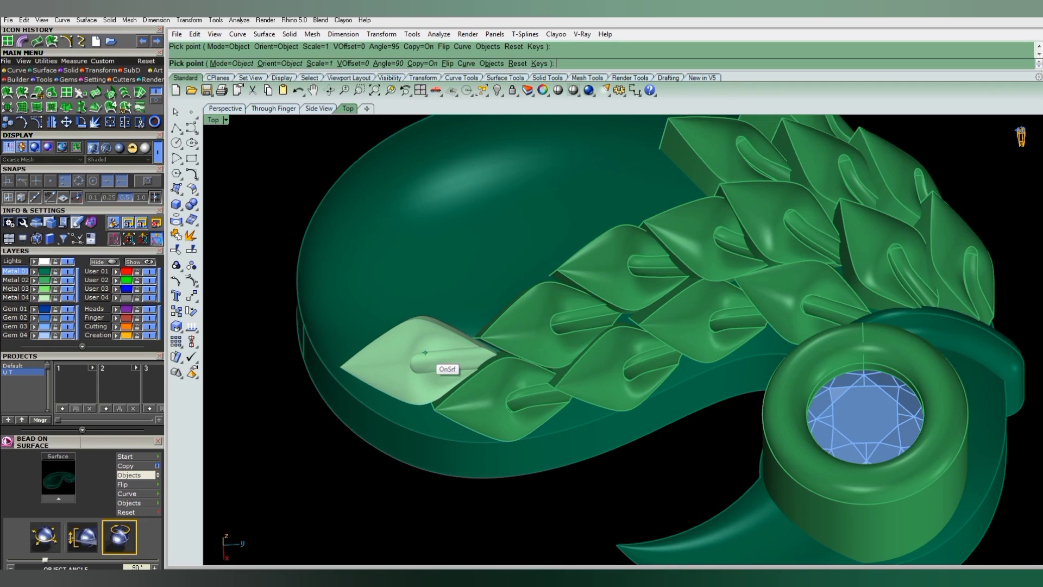
{"action": "key", "text": "Left"}
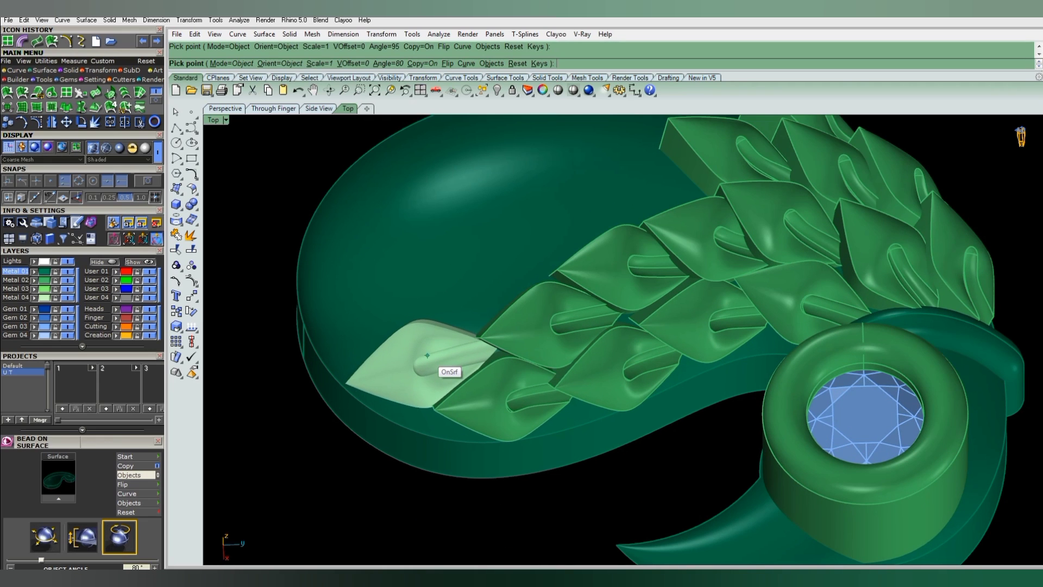
{"action": "left_click", "coordinate": [428, 354]}
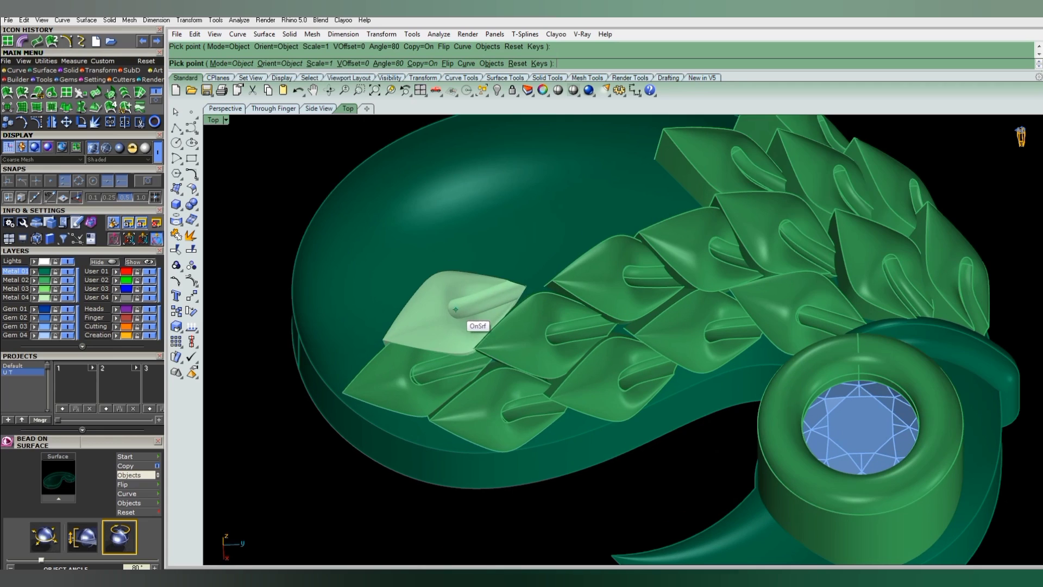
{"action": "key", "text": "Right"}
{"action": "key", "text": "Right"}
{"action": "key", "text": "Right"}
{"action": "key", "text": "Right"}
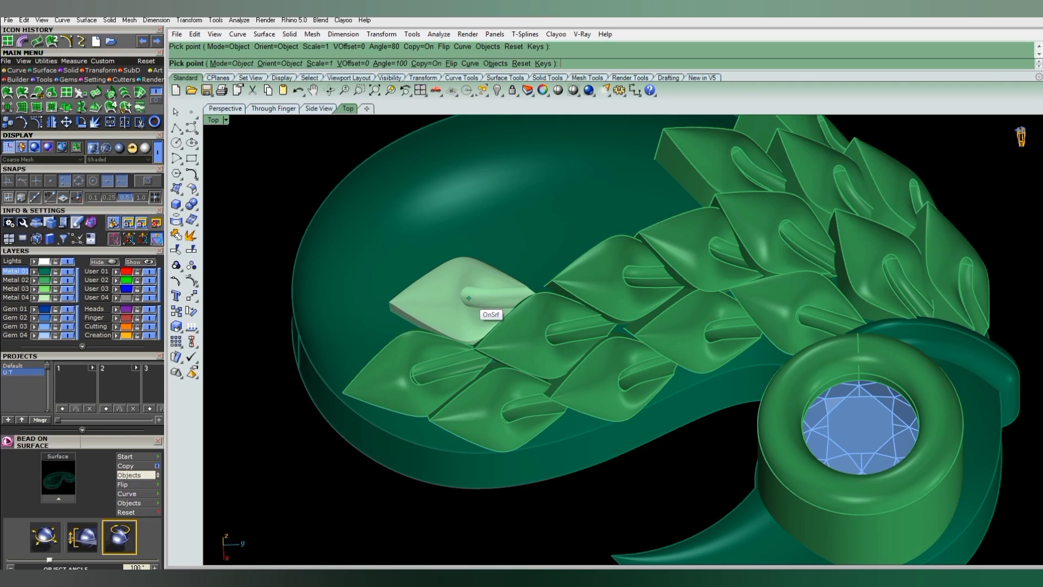
{"action": "key", "text": "Right"}
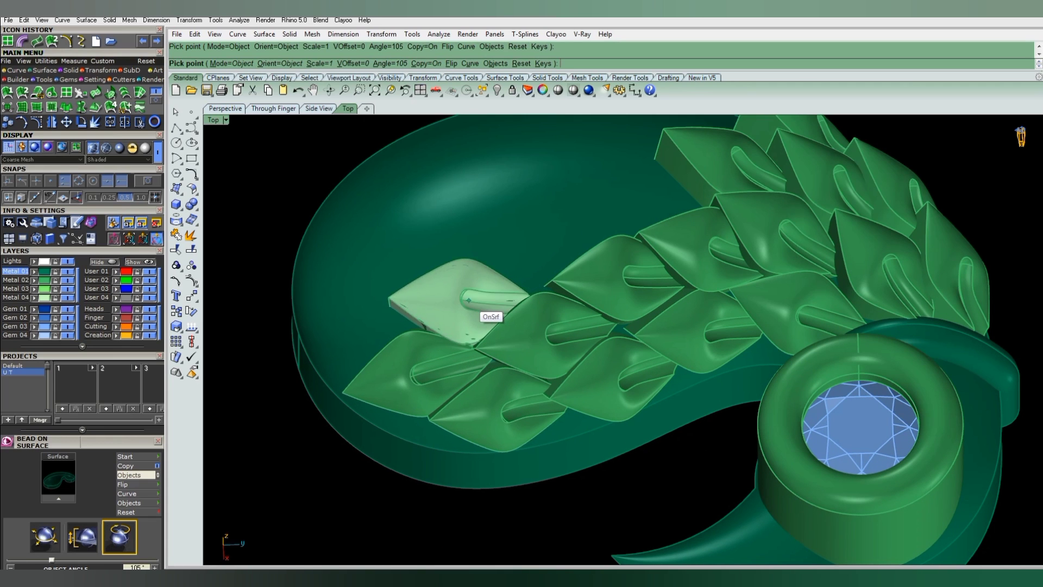
{"action": "scroll", "coordinate": [480, 301], "scroll_direction": "down", "scroll_amount": 3}
Place another leaf scale lower on the body at angle 120.
{"action": "scroll", "coordinate": [480, 301], "scroll_direction": "up", "scroll_amount": 3}
{"action": "mouse_move", "coordinate": [505, 277]}
{"action": "right_mouse_down"}
{"action": "mouse_move", "coordinate": [478, 296]}
{"action": "mouse_move", "coordinate": [535, 413]}
{"action": "mouse_move", "coordinate": [644, 441]}
{"action": "mouse_move", "coordinate": [565, 318]}
{"action": "right_mouse_up"}
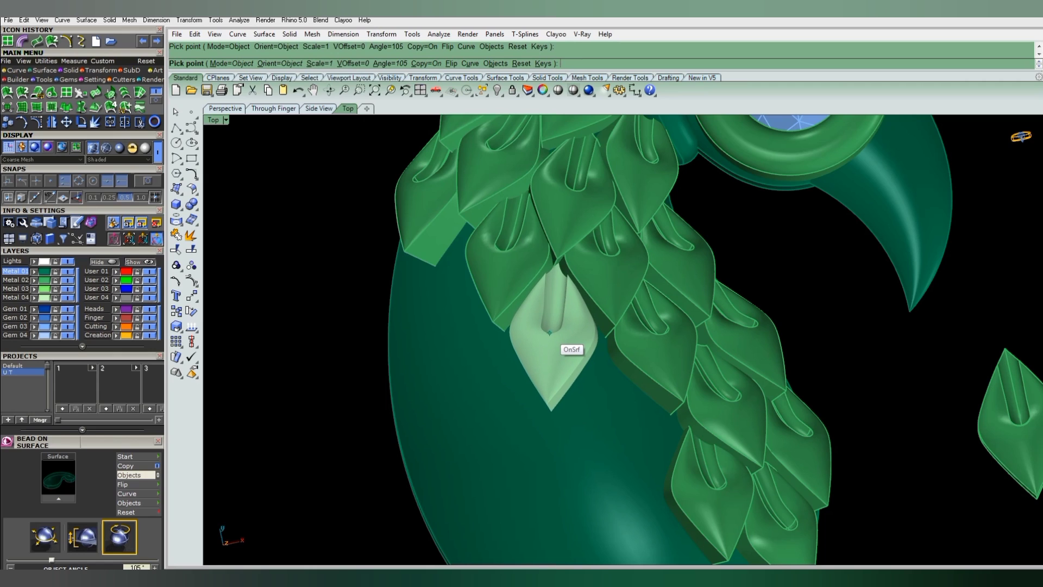
{"action": "scroll", "coordinate": [603, 400], "scroll_direction": "up", "scroll_amount": 1}
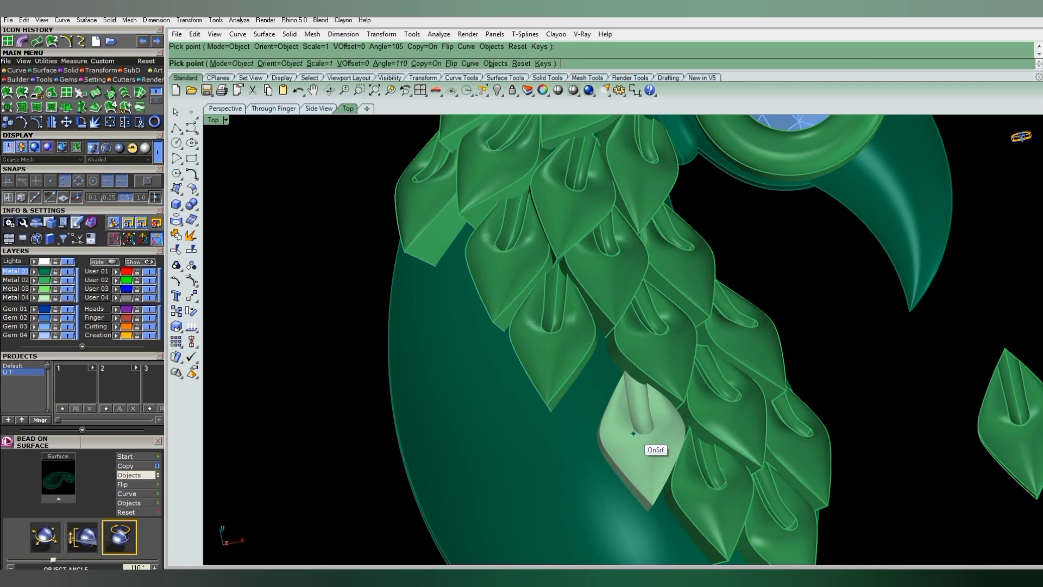
{"action": "scroll", "coordinate": [625, 426], "scroll_direction": "down", "scroll_amount": 1}
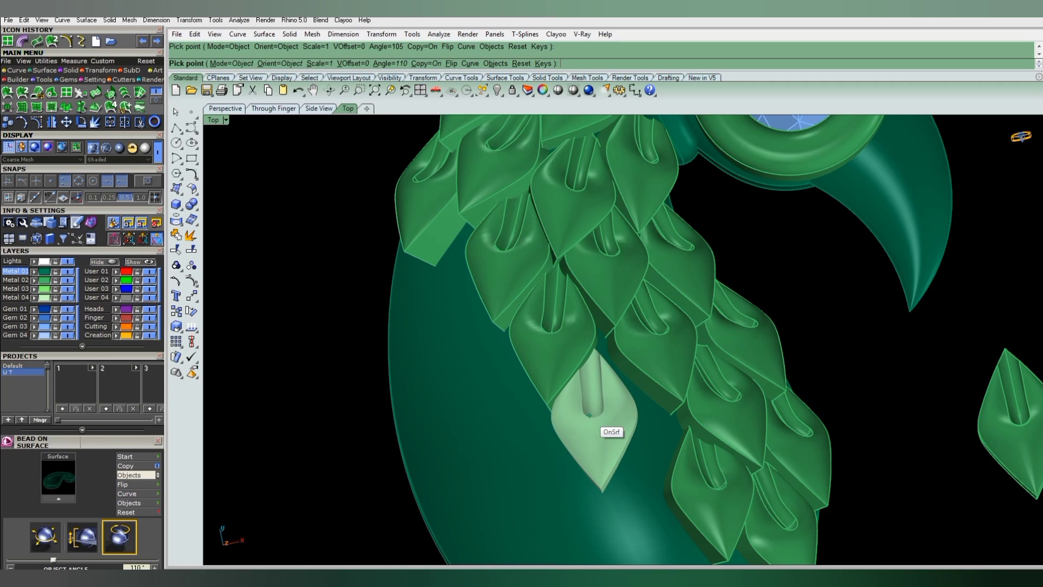
{"action": "scroll", "coordinate": [592, 405], "scroll_direction": "up", "scroll_amount": 4}
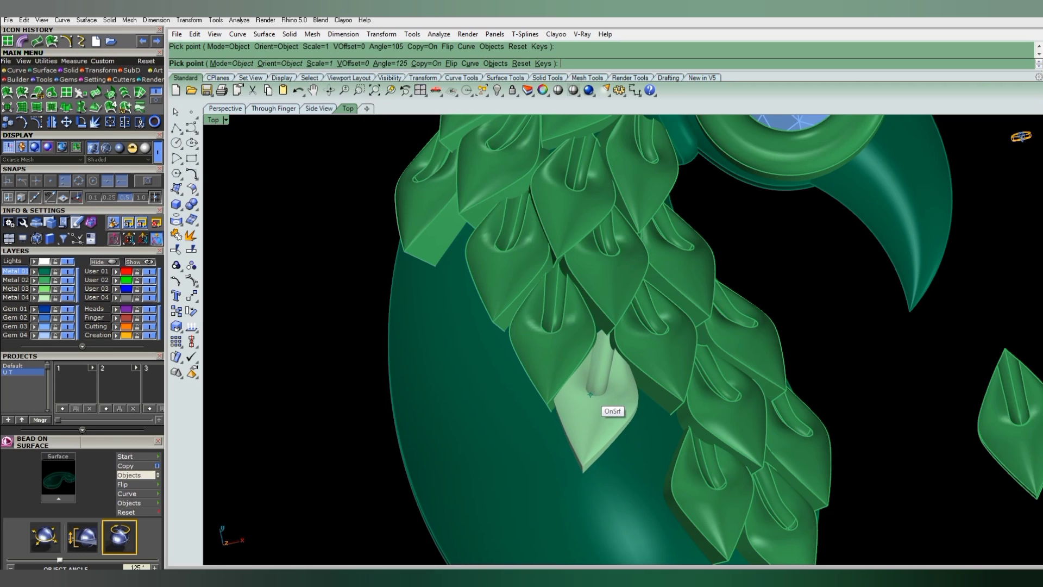
{"action": "scroll", "coordinate": [589, 395], "scroll_direction": "down", "scroll_amount": 1}
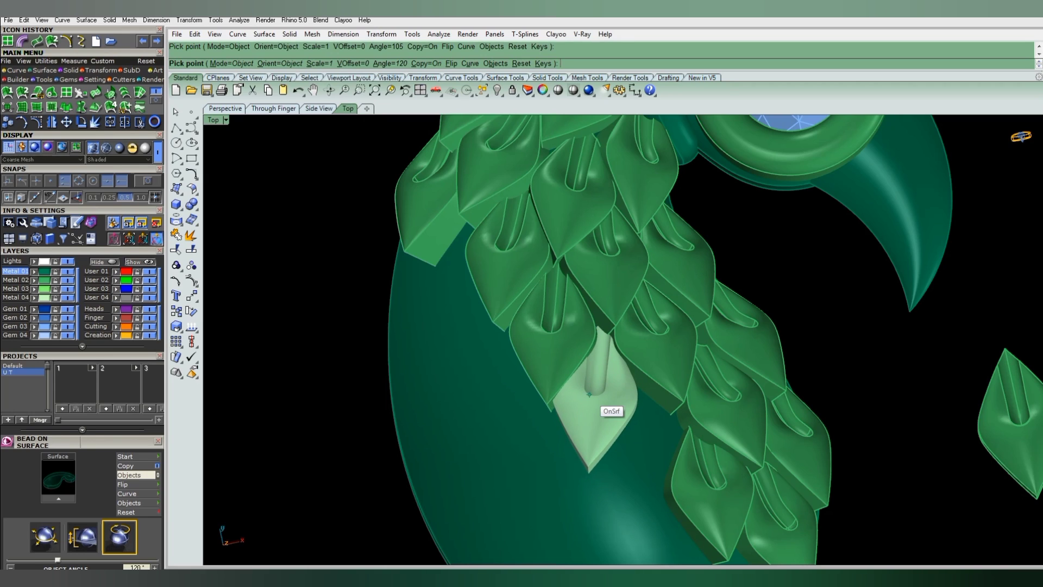
{"action": "left_click", "coordinate": [590, 394]}
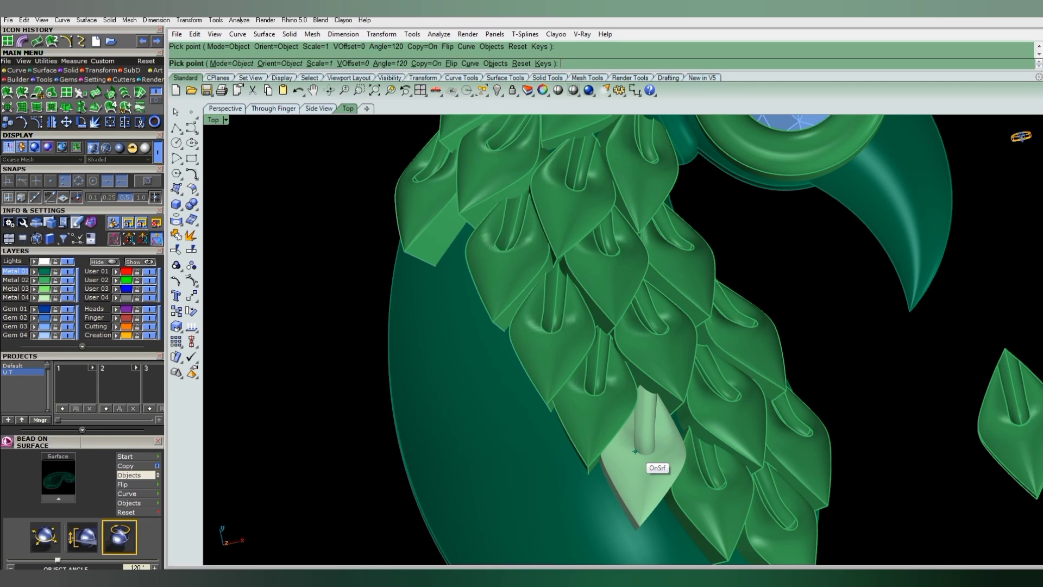
{"action": "scroll", "coordinate": [635, 451], "scroll_direction": "down", "scroll_amount": 5}
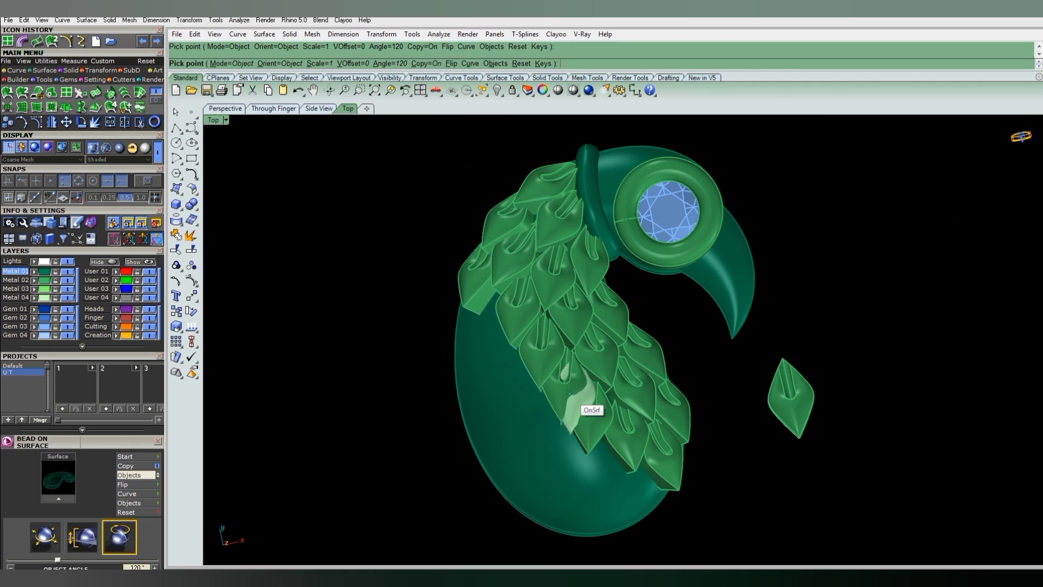
Place a leaf at 75° at the bottom row's end, then a 0.9-scale leaf beside it.
{"action": "right_click_drag", "start_coordinate": [543, 480], "coordinate": [698, 373]}
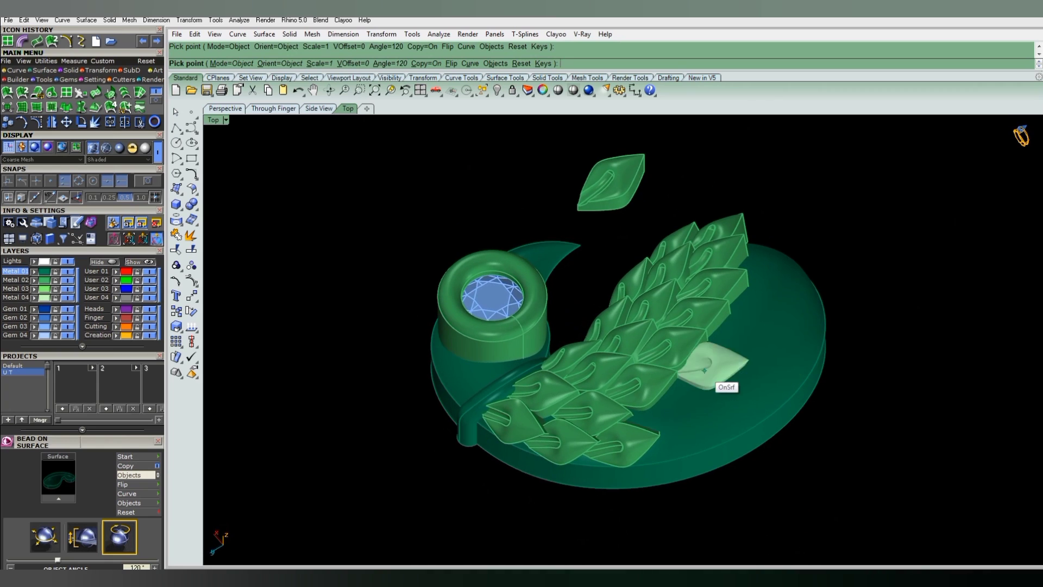
{"action": "scroll", "coordinate": [650, 427], "scroll_direction": "up", "scroll_amount": 3}
{"action": "scroll", "coordinate": [651, 427], "scroll_direction": "up", "scroll_amount": 2}
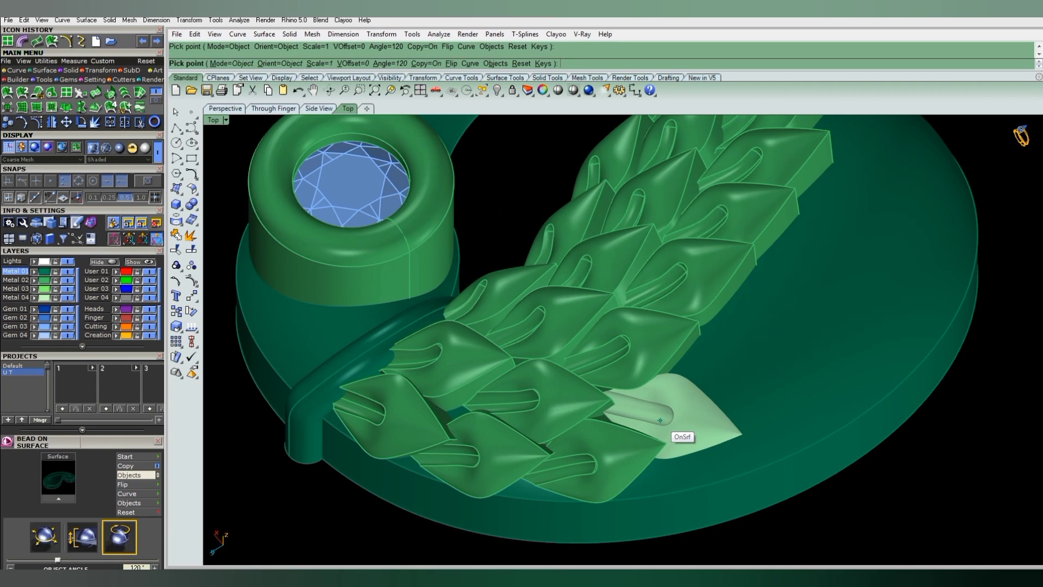
{"action": "key", "text": "Left"}
{"action": "key", "text": "Left"}
{"action": "key", "text": "Left"}
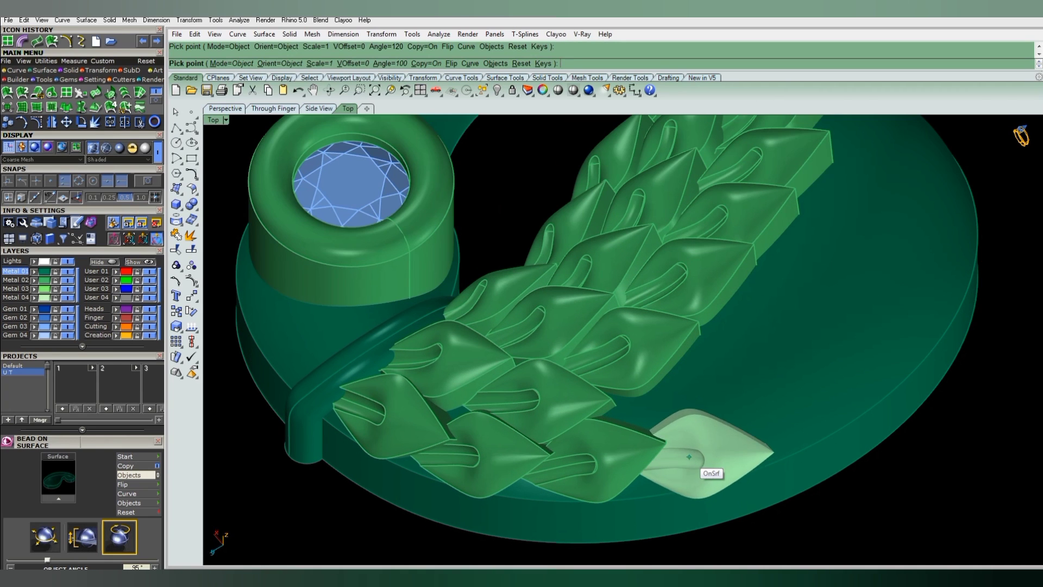
{"action": "key", "text": "Left"}
{"action": "key", "text": "Left"}
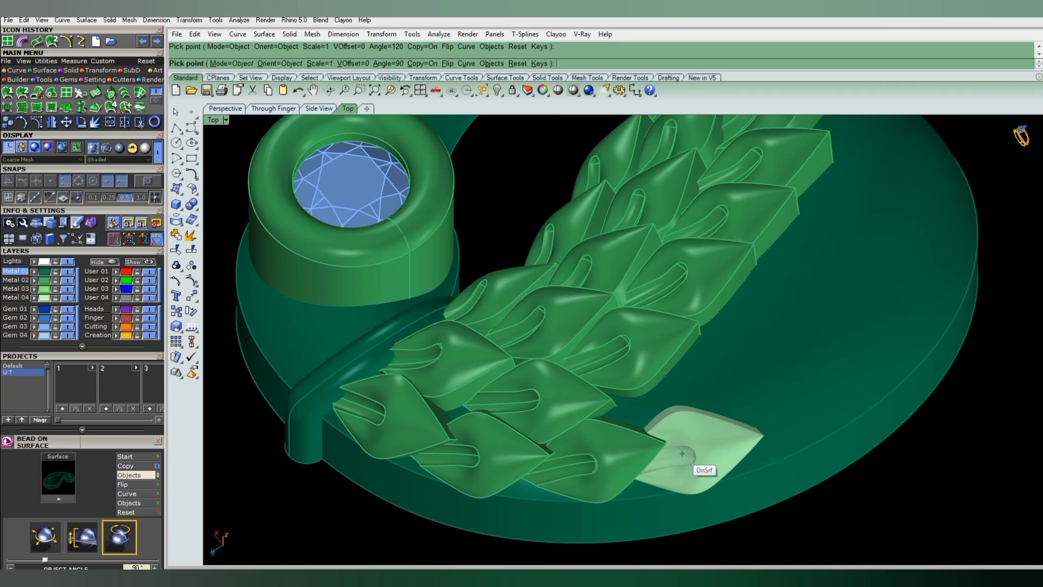
{"action": "key", "text": "Left"}
{"action": "key", "text": "Left"}
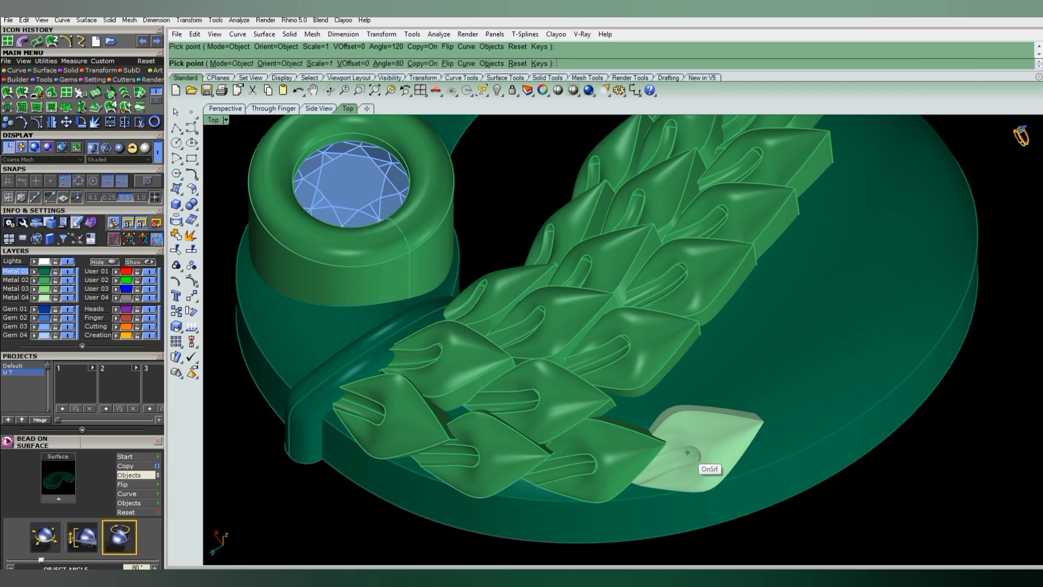
{"action": "key", "text": "Left"}
{"action": "left_click", "coordinate": [685, 452]}
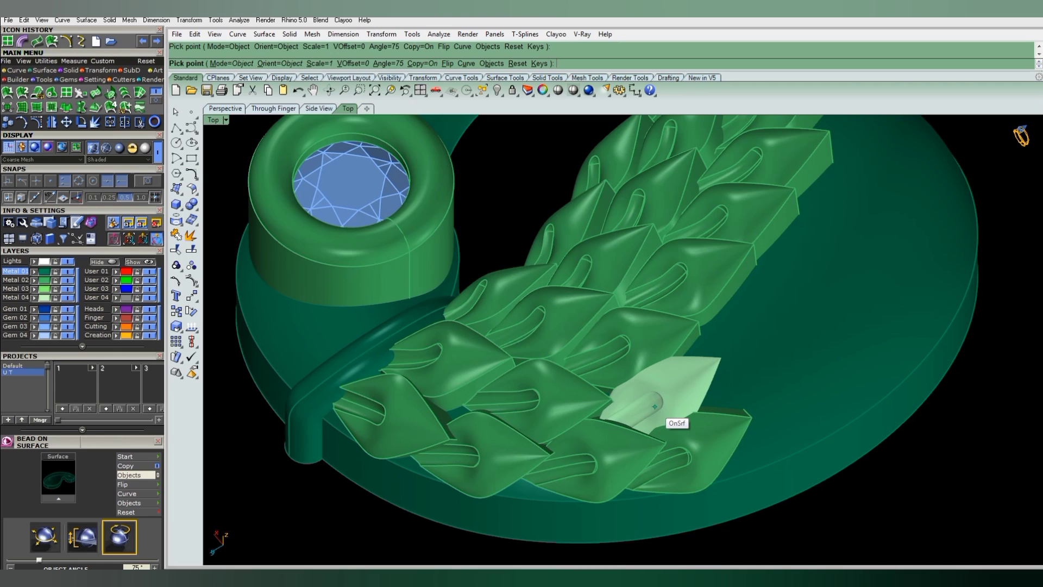
{"action": "key", "text": "Down"}
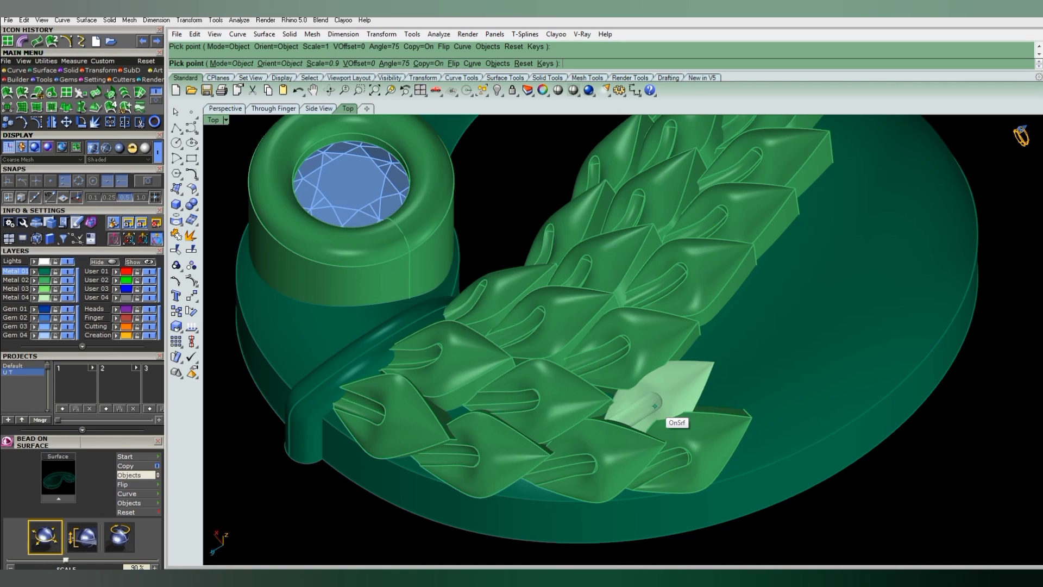
{"action": "left_click", "coordinate": [651, 405]}
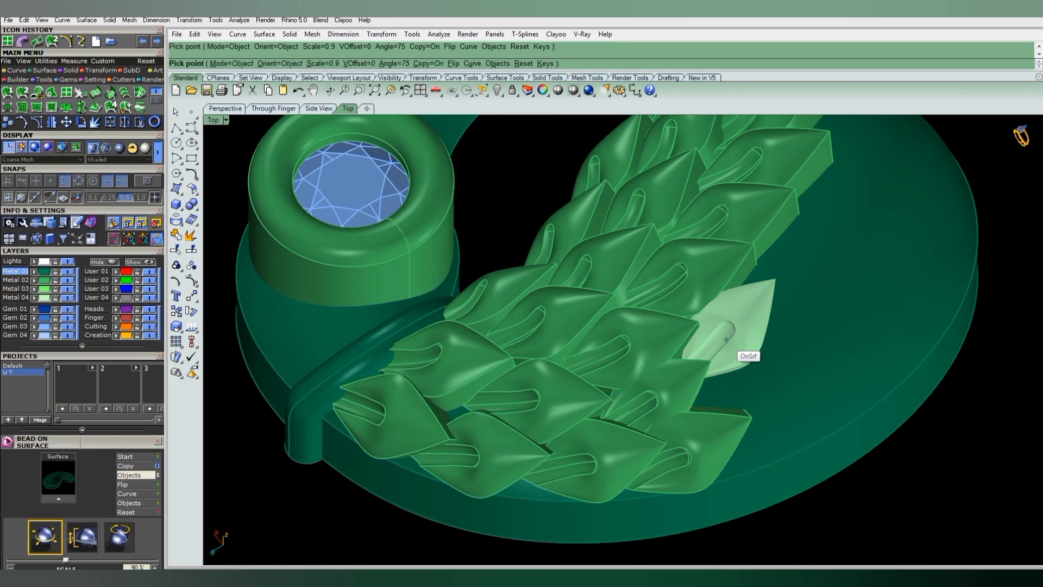
Place a leaf rotated to 95° at the row's end and set the next to 80°.
{"action": "key", "text": "Right"}
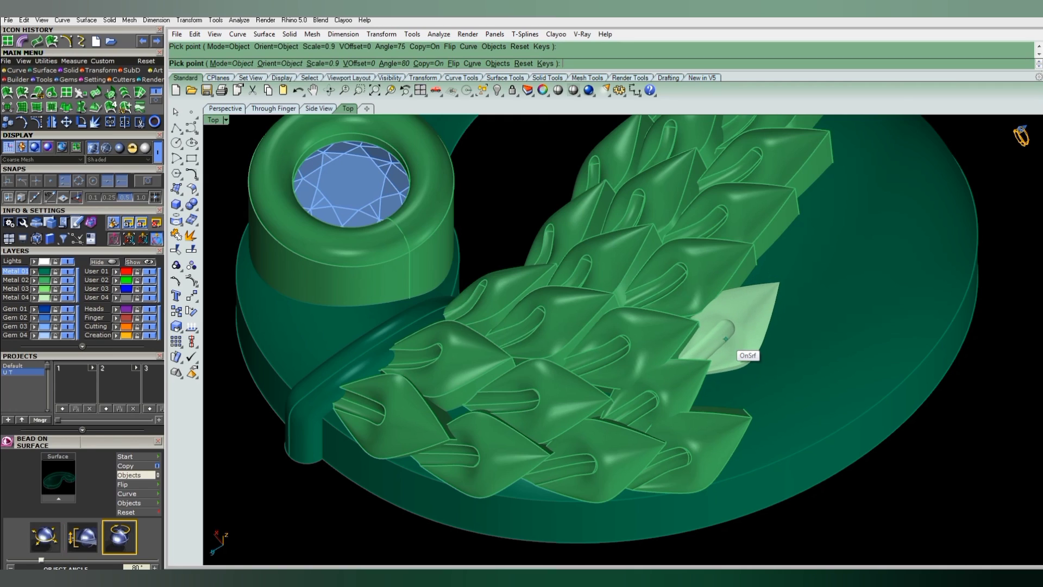
{"action": "key", "text": "Right"}
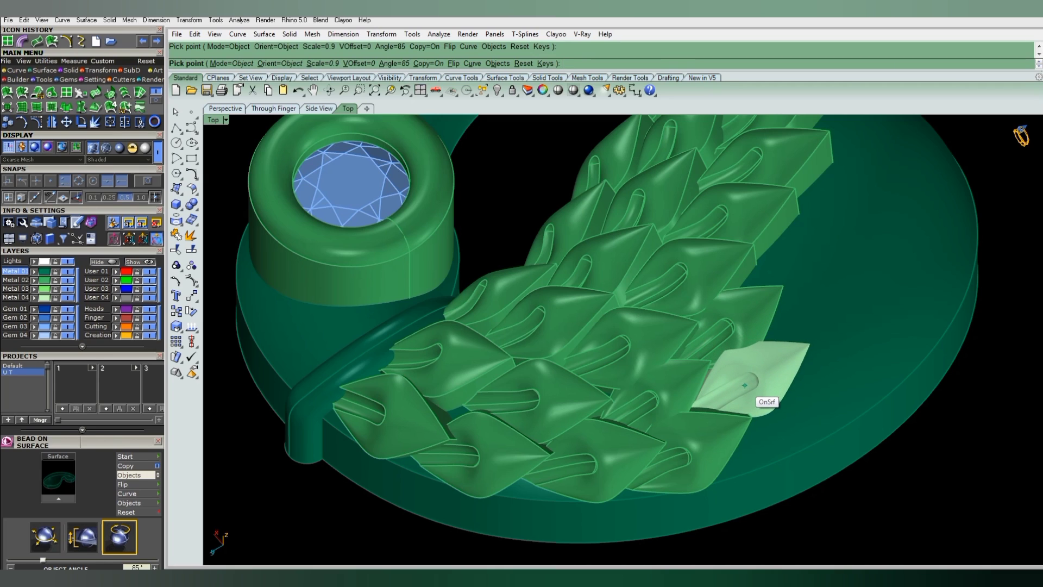
{"action": "key", "text": "Right"}
{"action": "key", "text": "Right"}
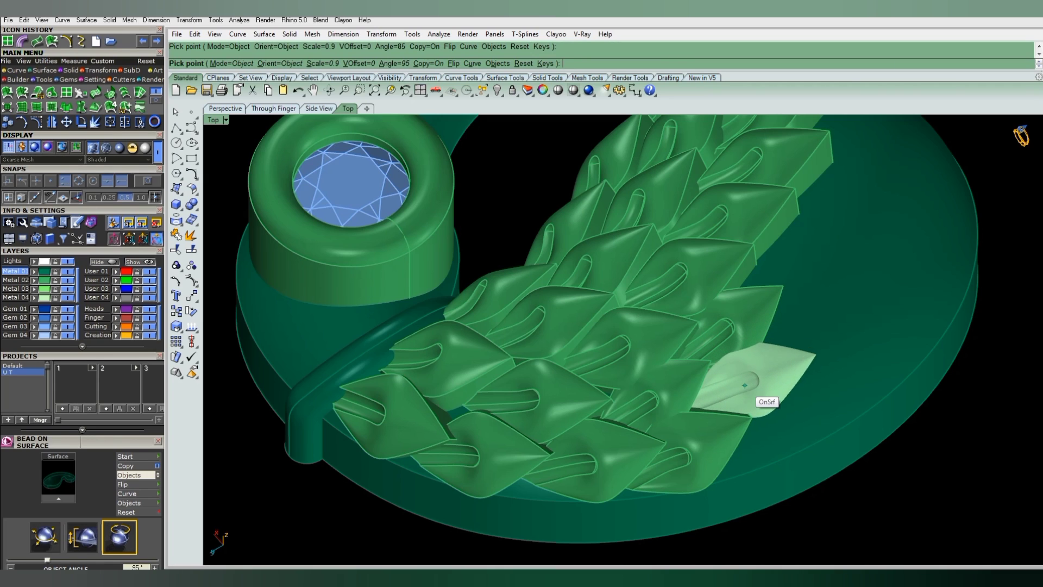
{"action": "key", "text": "Right"}
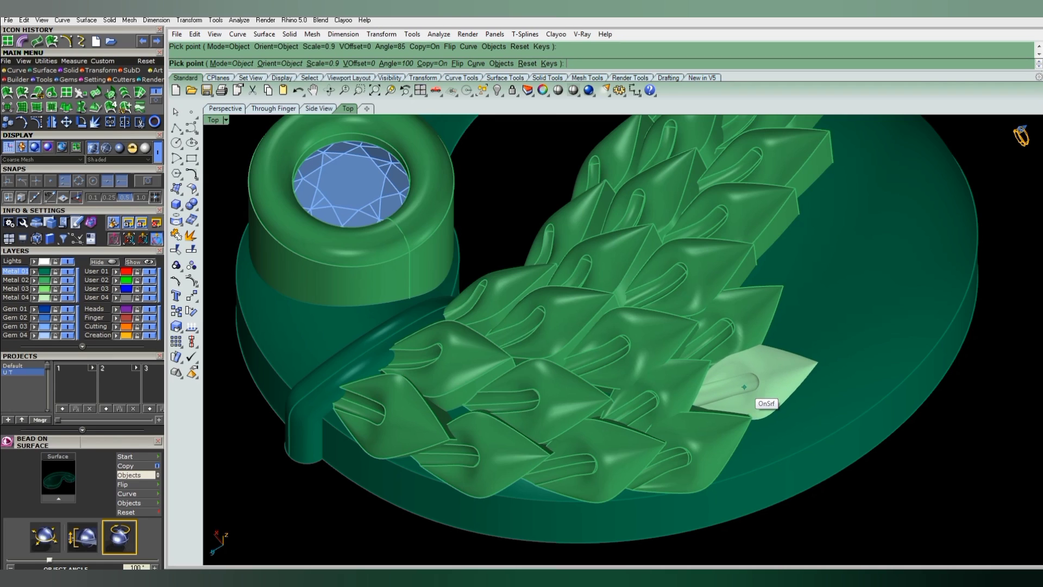
{"action": "left_click", "coordinate": [743, 387]}
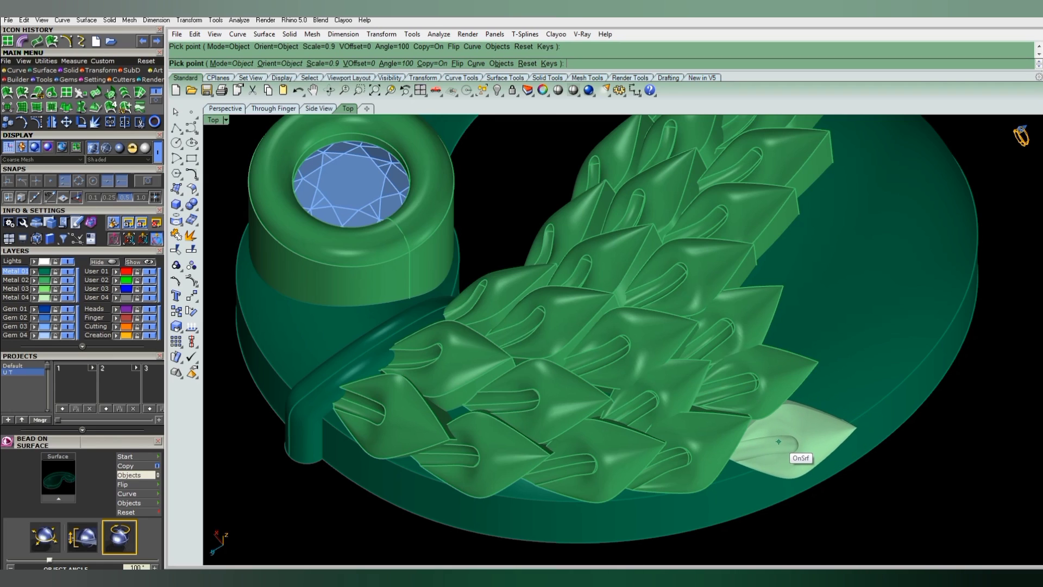
{"action": "key", "text": "Left"}
{"action": "key", "text": "Left"}
{"action": "key", "text": "Left"}
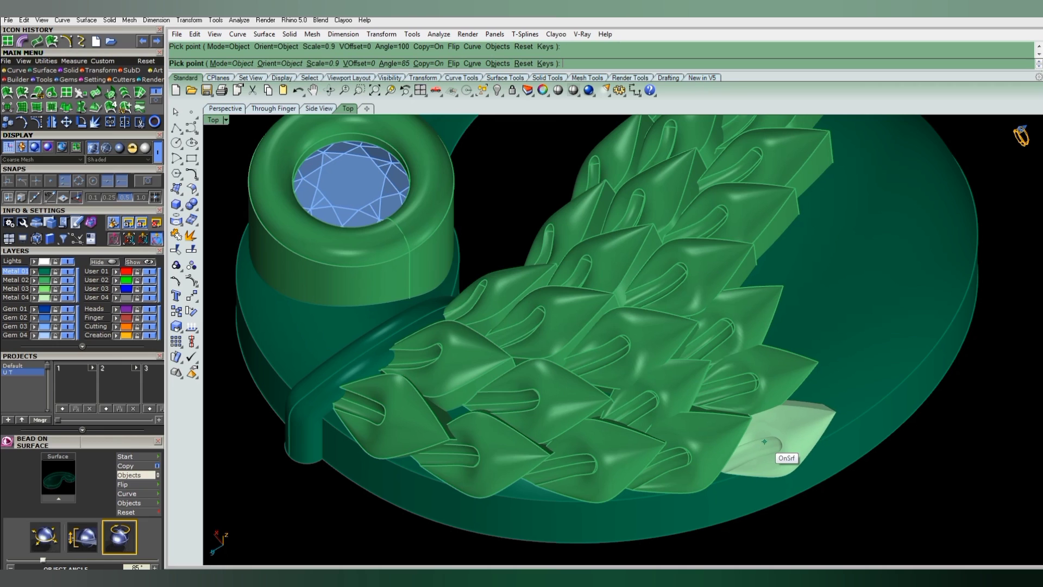
{"action": "key", "text": "Left"}
Place three leaf scales to fill the gaps at the lower row ends.
{"action": "right_click_drag", "start_coordinate": [765, 441], "coordinate": [723, 413]}
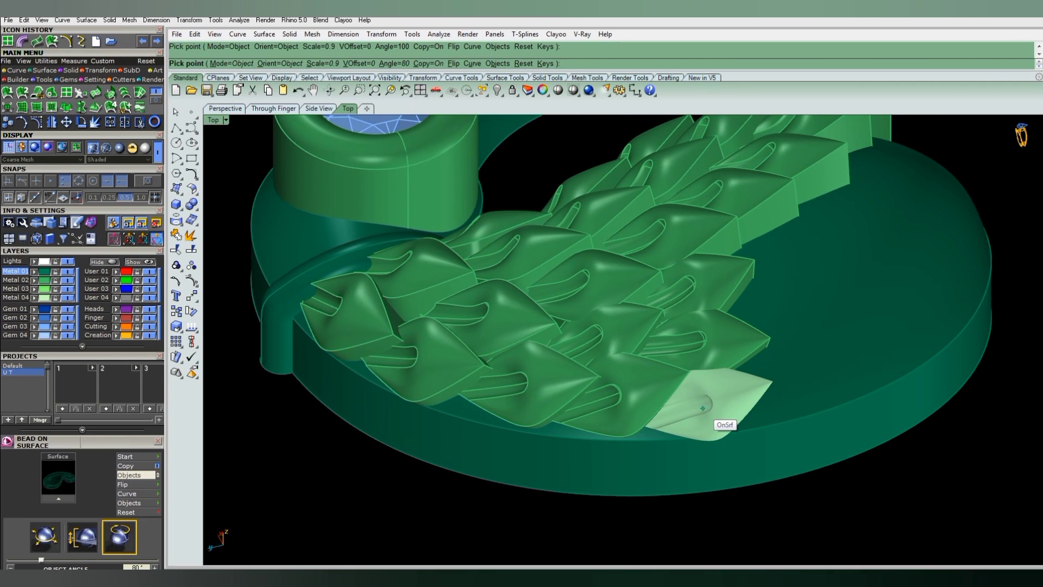
{"action": "left_click", "coordinate": [704, 407]}
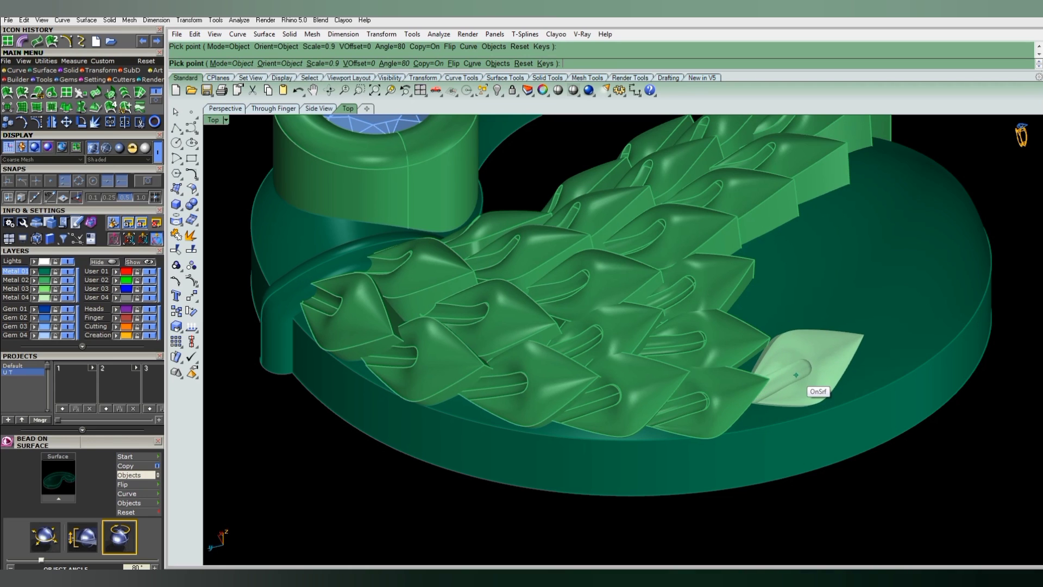
{"action": "mouse_move", "coordinate": [795, 375]}
{"action": "right_mouse_down"}
{"action": "mouse_move", "coordinate": [700, 418]}
{"action": "mouse_move", "coordinate": [755, 427]}
{"action": "right_mouse_up"}
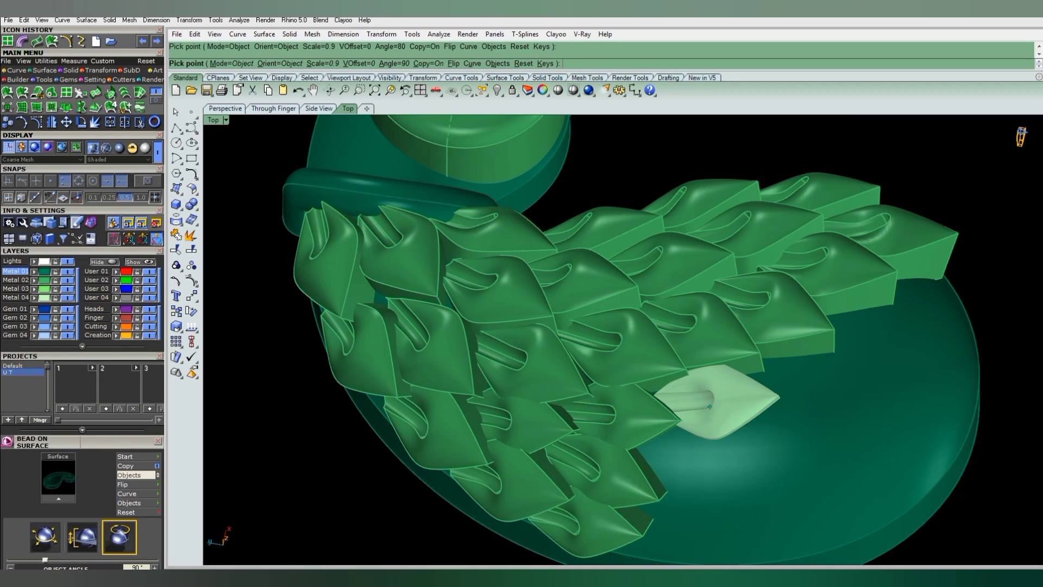
{"action": "left_click", "coordinate": [710, 406]}
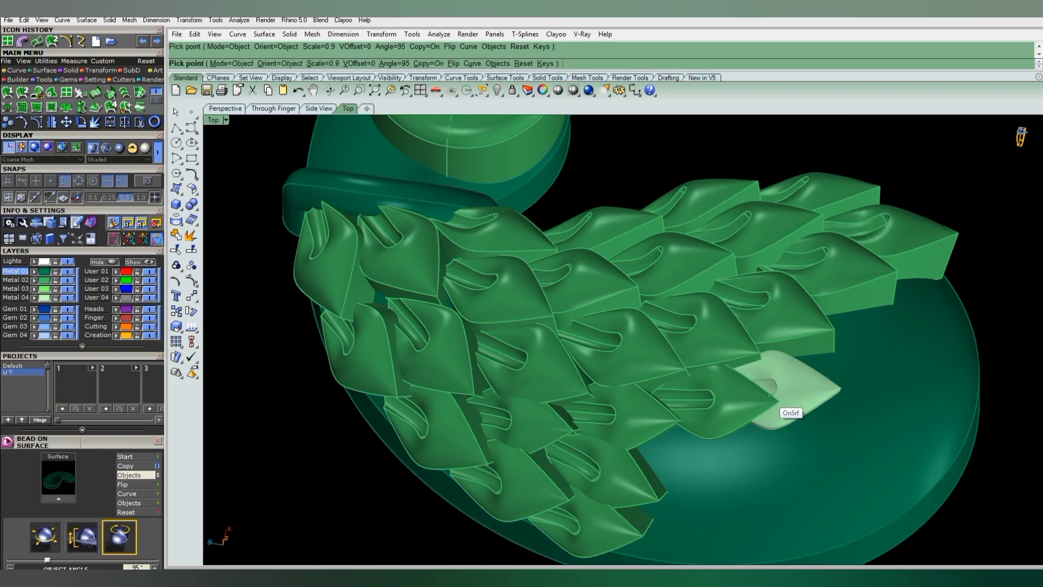
{"action": "left_click", "coordinate": [802, 380]}
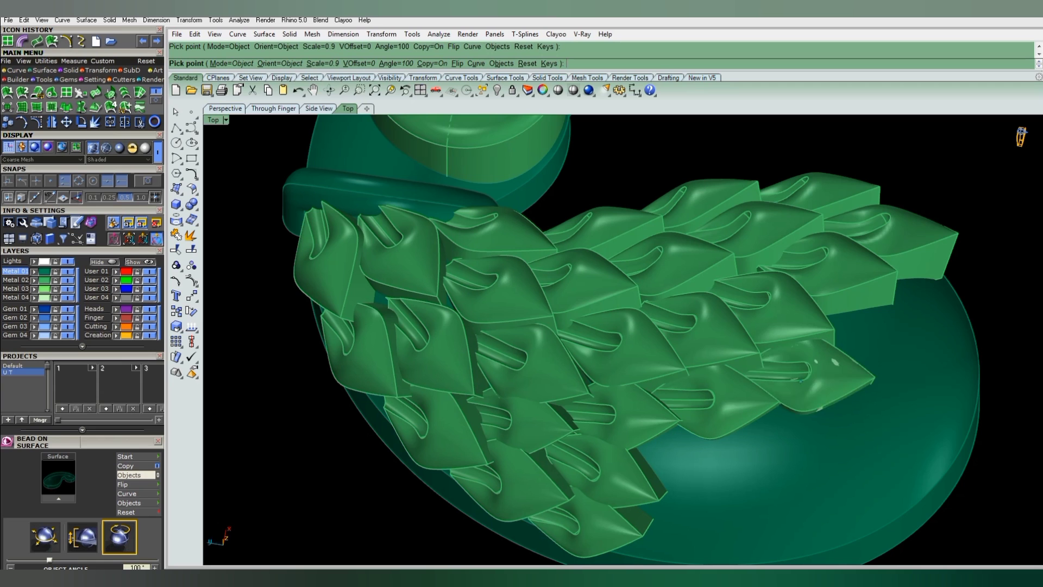
{"action": "right_click_drag", "start_coordinate": [859, 347], "coordinate": [861, 375]}
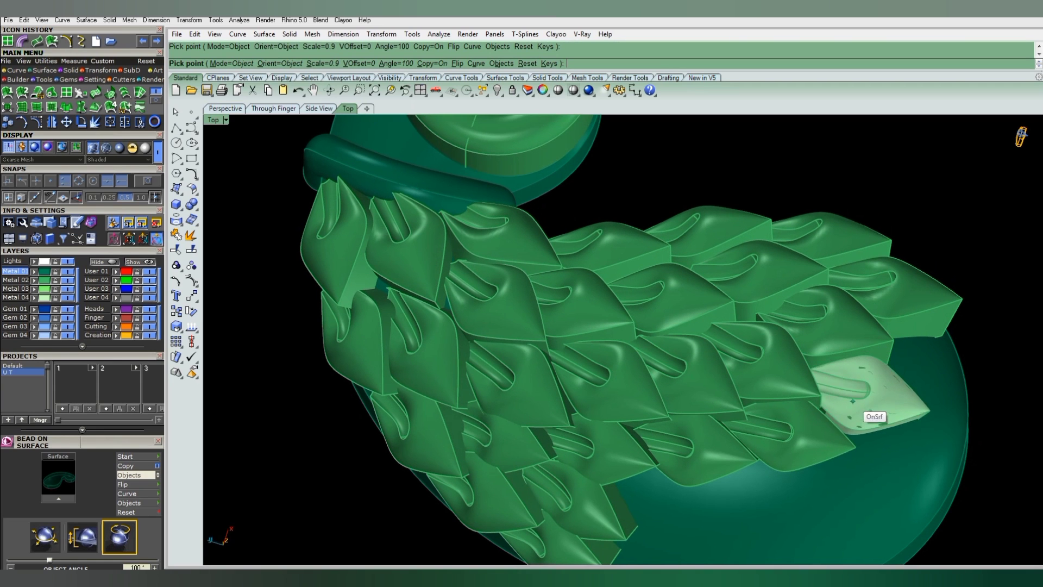
{"action": "mouse_move", "coordinate": [850, 410]}
{"action": "right_mouse_down"}
{"action": "mouse_move", "coordinate": [733, 473]}
{"action": "mouse_move", "coordinate": [675, 478]}
{"action": "mouse_move", "coordinate": [613, 368]}
{"action": "right_mouse_up"}
Place three leaves in the gaps at the row edge and on the base.
{"action": "scroll", "coordinate": [675, 478], "scroll_direction": "down", "scroll_amount": 3}
{"action": "scroll", "coordinate": [652, 492], "scroll_direction": "up", "scroll_amount": 4}
{"action": "scroll", "coordinate": [643, 481], "scroll_direction": "up", "scroll_amount": 1}
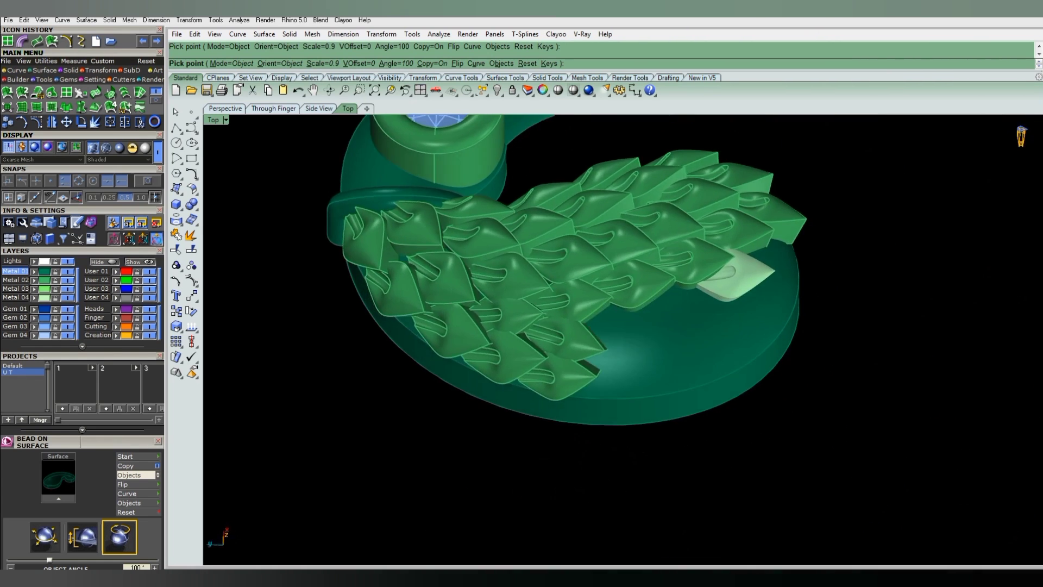
{"action": "left_click", "coordinate": [613, 369]}
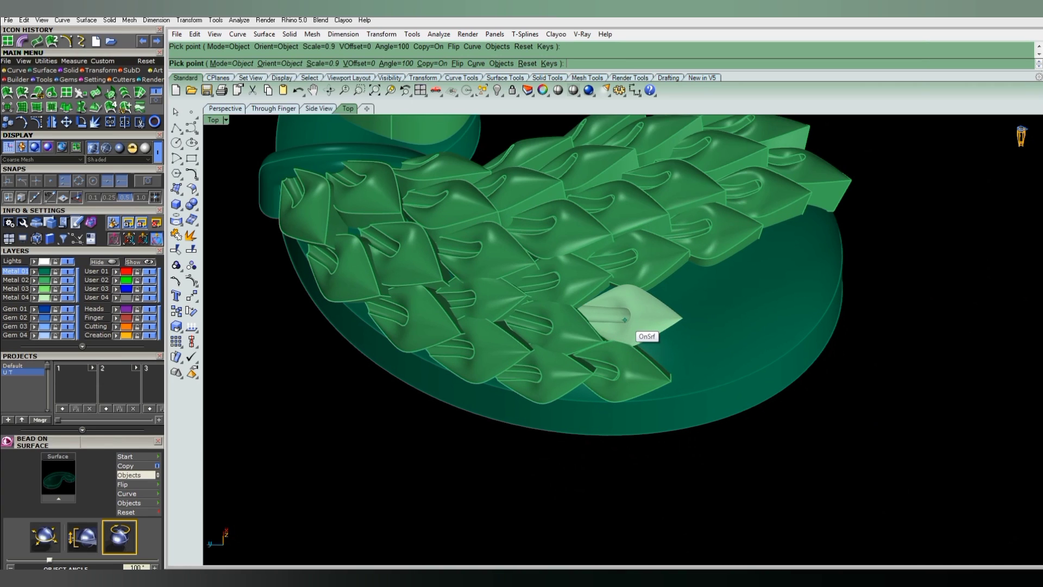
{"action": "left_click", "coordinate": [704, 291]}
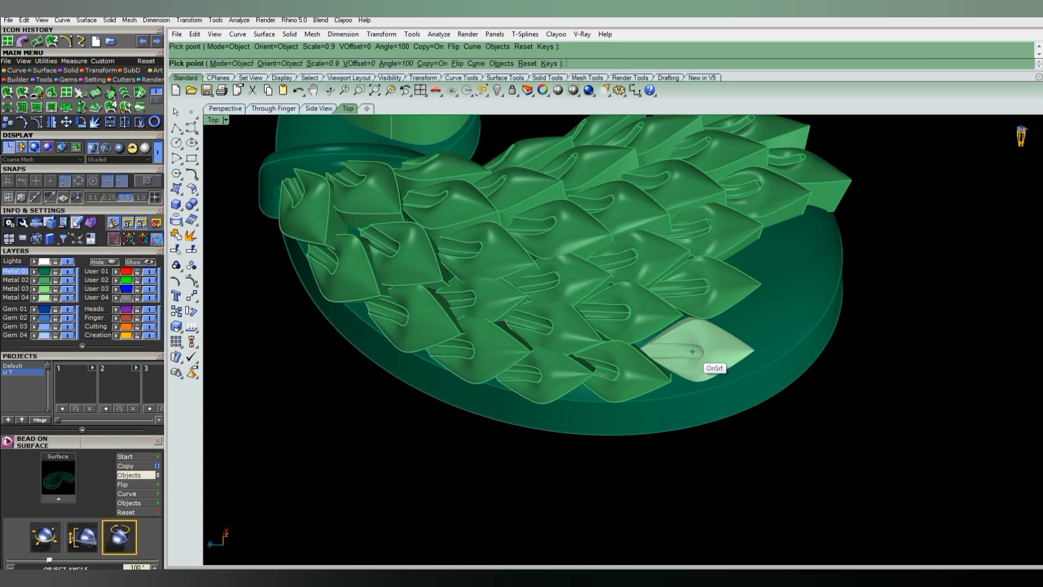
{"action": "left_click", "coordinate": [685, 349]}
Add two smaller leaves tucked along the bottom edge of the scales.
{"action": "mouse_move", "coordinate": [728, 356]}
{"action": "right_mouse_down"}
{"action": "mouse_move", "coordinate": [603, 385]}
{"action": "mouse_move", "coordinate": [688, 370]}
{"action": "right_mouse_up"}
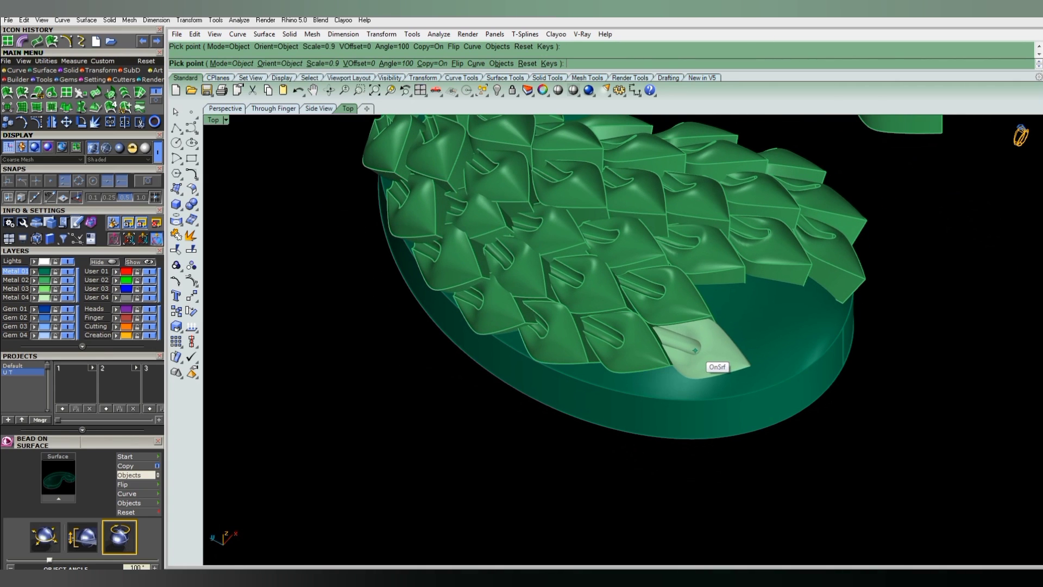
{"action": "scroll", "coordinate": [686, 374], "scroll_direction": "down", "scroll_amount": 1}
{"action": "scroll", "coordinate": [682, 377], "scroll_direction": "down", "scroll_amount": 1}
{"action": "scroll", "coordinate": [679, 382], "scroll_direction": "down", "scroll_amount": 1}
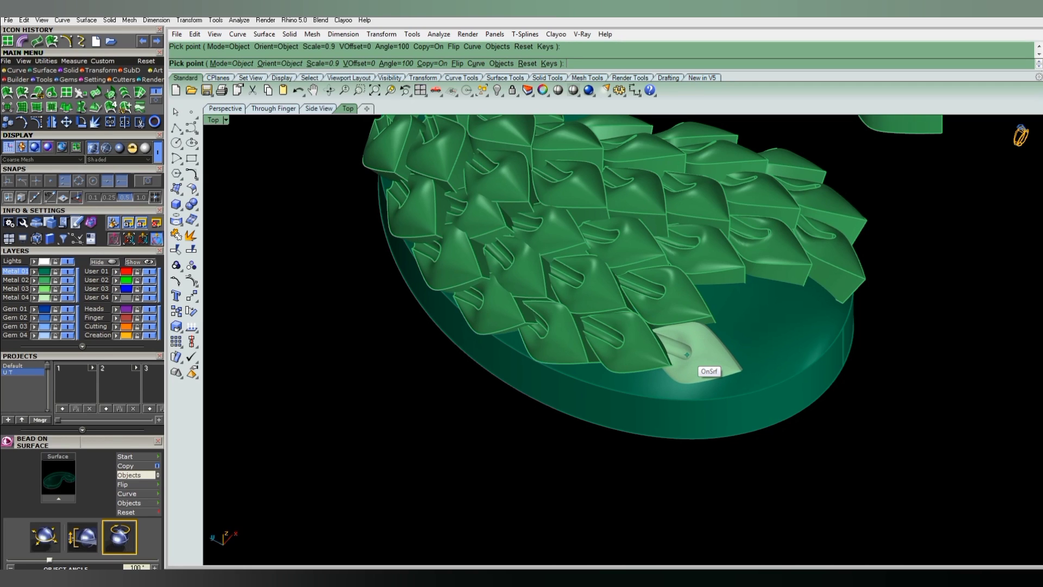
{"action": "left_click", "coordinate": [689, 354]}
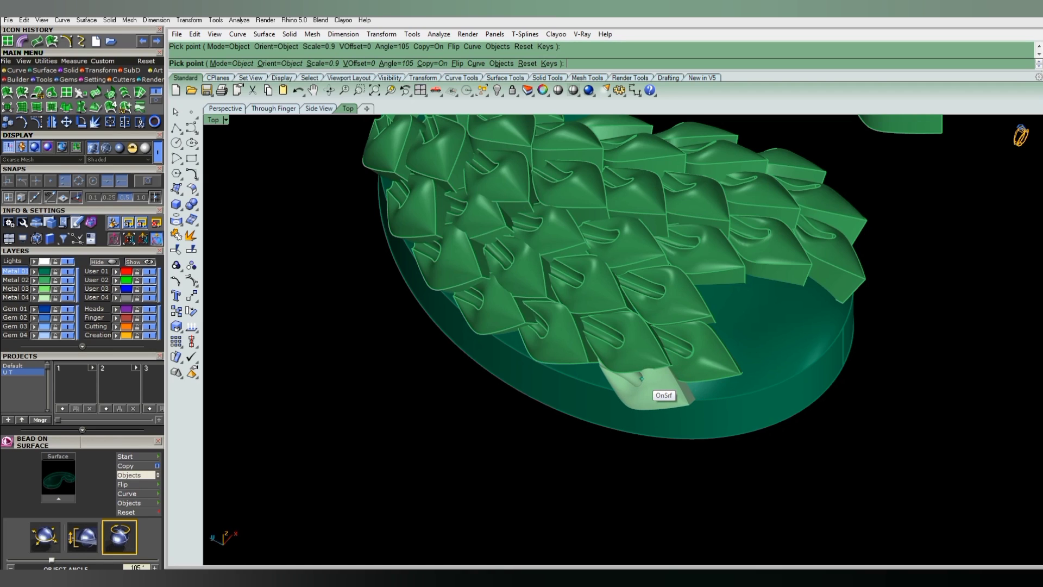
{"action": "scroll", "coordinate": [641, 379], "scroll_direction": "down", "scroll_amount": 1, "text": "shift"}
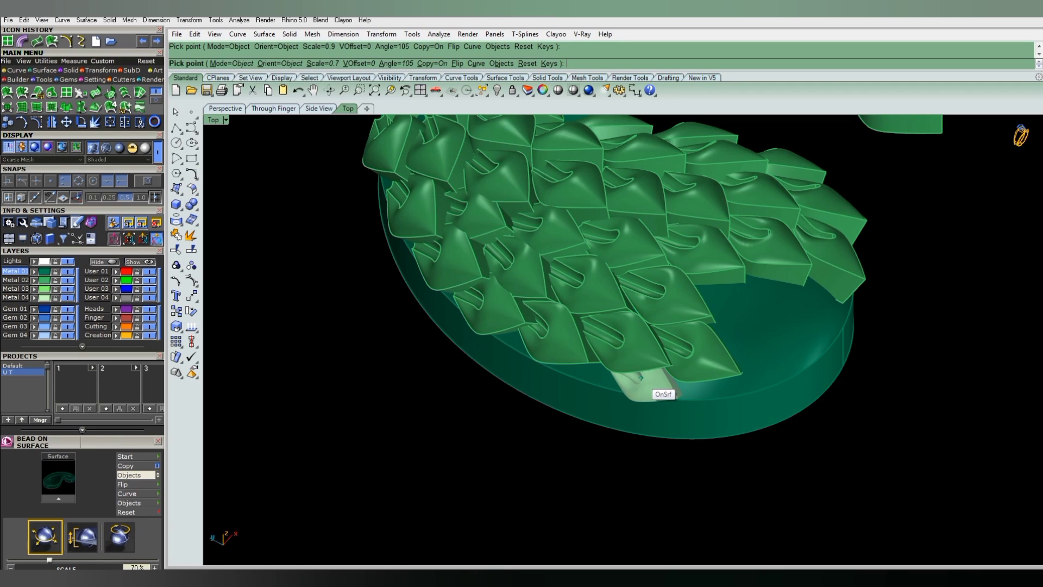
{"action": "left_click", "coordinate": [706, 381]}
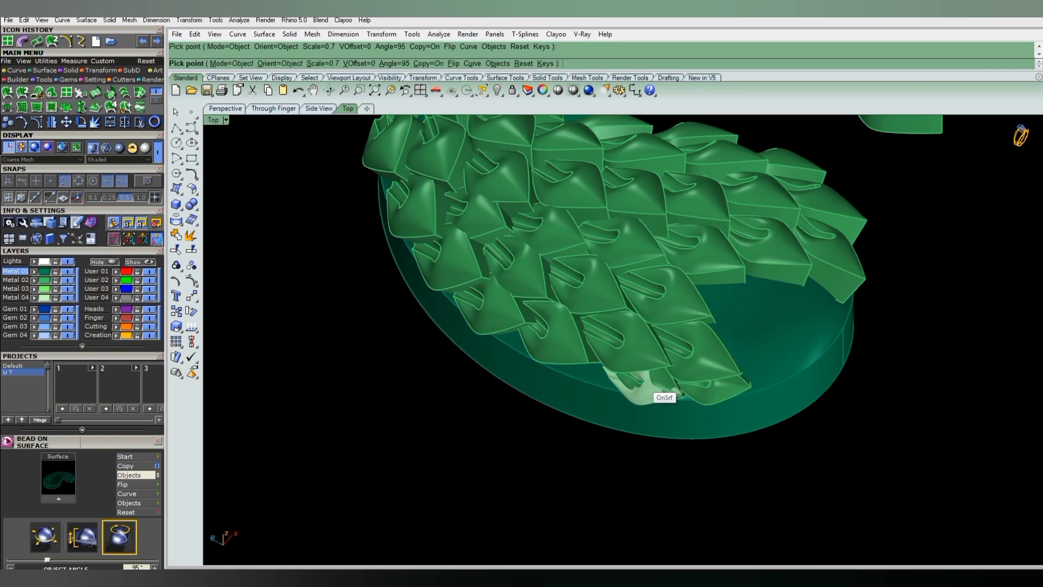
Set the next leaf to angle 110 and scale 0.8 at the body's lower edge.
{"action": "mouse_move", "coordinate": [596, 374]}
{"action": "right_mouse_down"}
{"action": "mouse_move", "coordinate": [727, 326]}
{"action": "mouse_move", "coordinate": [720, 317]}
{"action": "mouse_move", "coordinate": [688, 337]}
{"action": "right_mouse_up"}
{"action": "scroll", "coordinate": [691, 342], "scroll_direction": "up", "scroll_amount": 2}
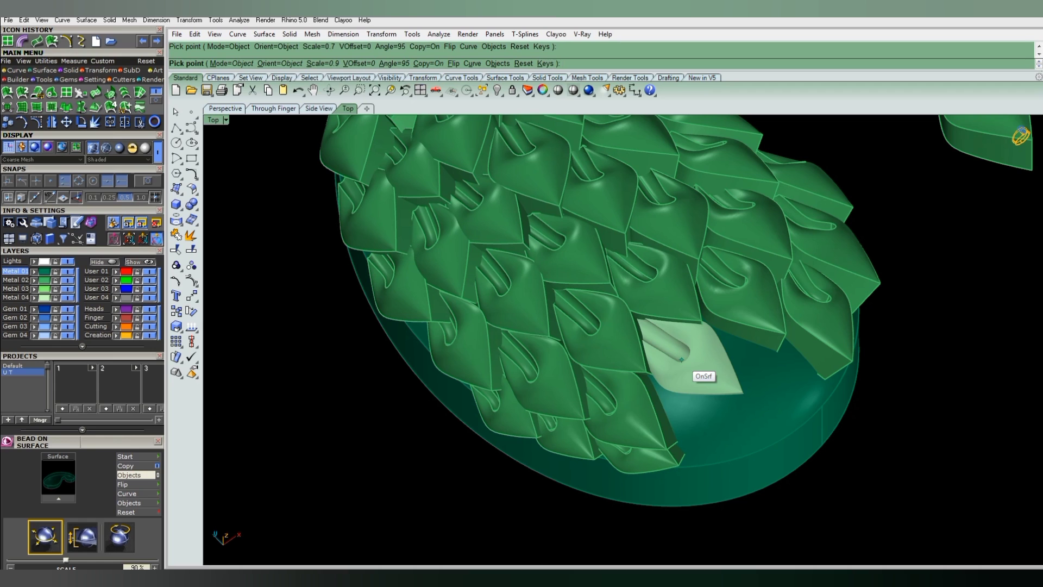
{"action": "scroll", "coordinate": [681, 359], "scroll_direction": "up", "scroll_amount": 1, "text": "shift"}
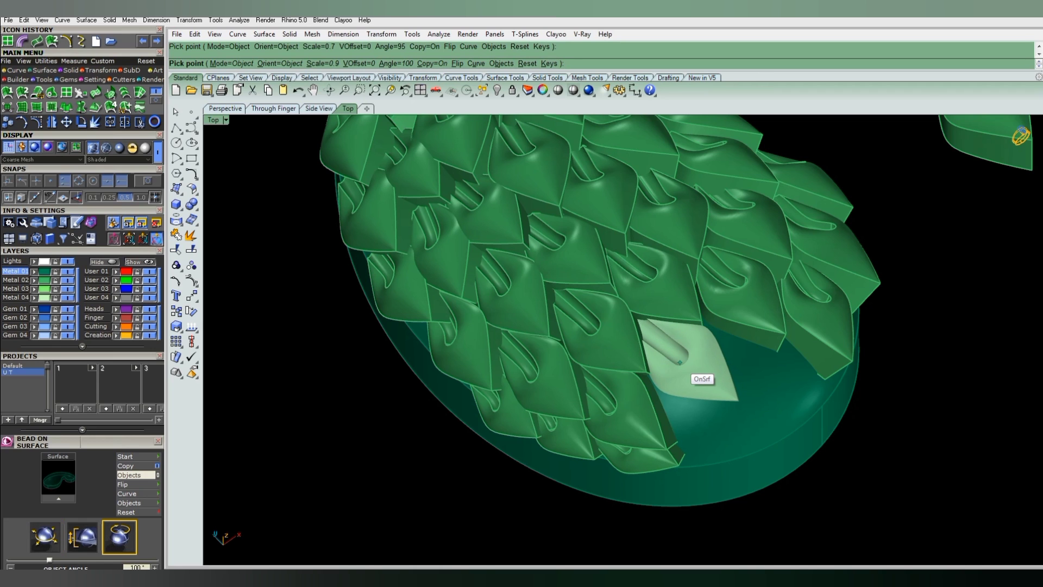
{"action": "scroll", "coordinate": [717, 353], "scroll_direction": "down", "scroll_amount": 1}
{"action": "scroll", "coordinate": [702, 393], "scroll_direction": "up", "scroll_amount": 2}
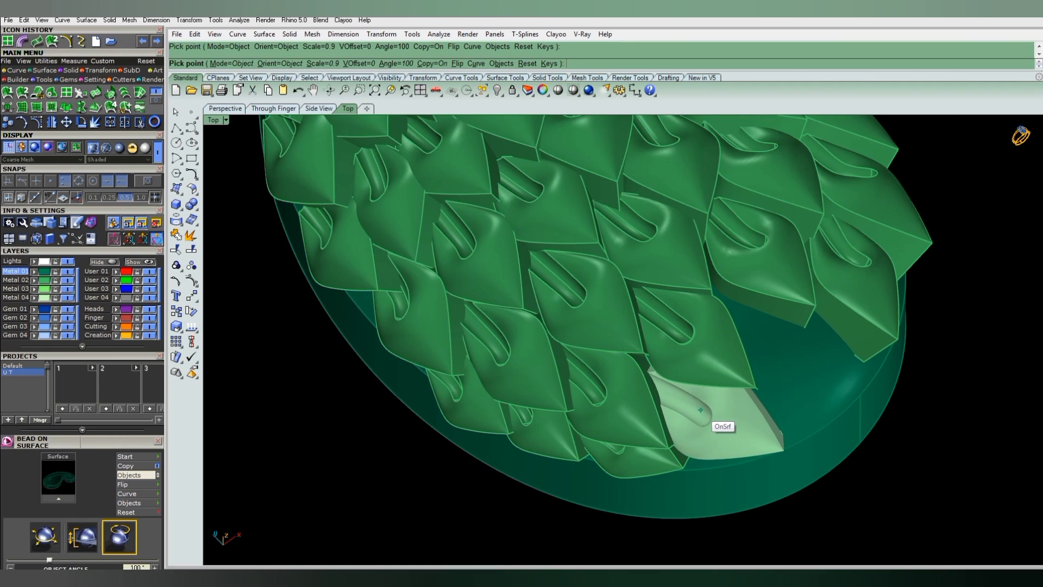
{"action": "right_click_drag", "start_coordinate": [701, 410], "coordinate": [706, 359]}
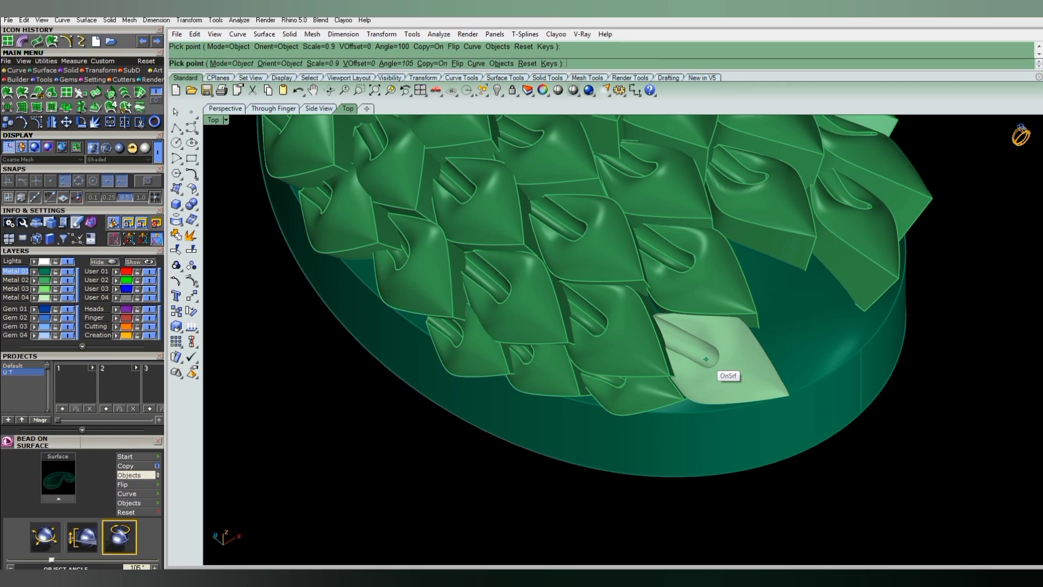
{"action": "key", "text": "Left"}
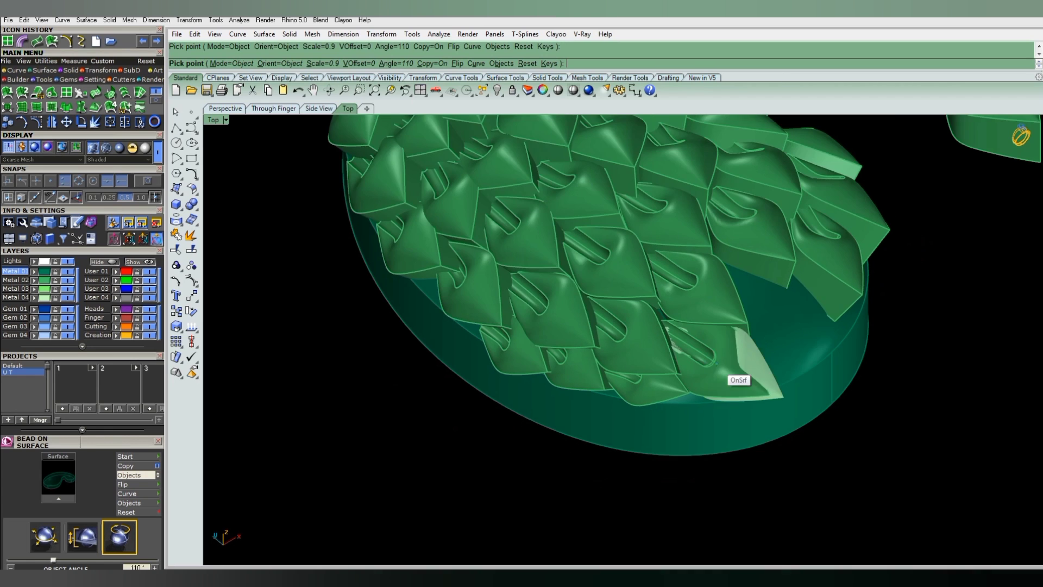
{"action": "key", "text": "Left"}
{"action": "key", "text": "Left"}
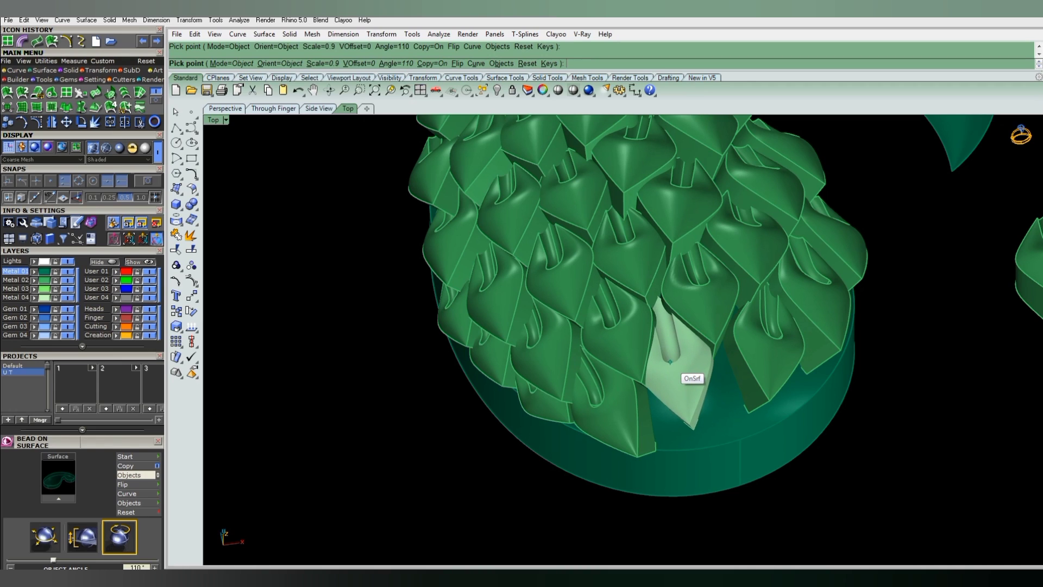
{"action": "key", "text": "Down"}
{"action": "key", "text": "Down"}
{"action": "key", "text": "Down"}
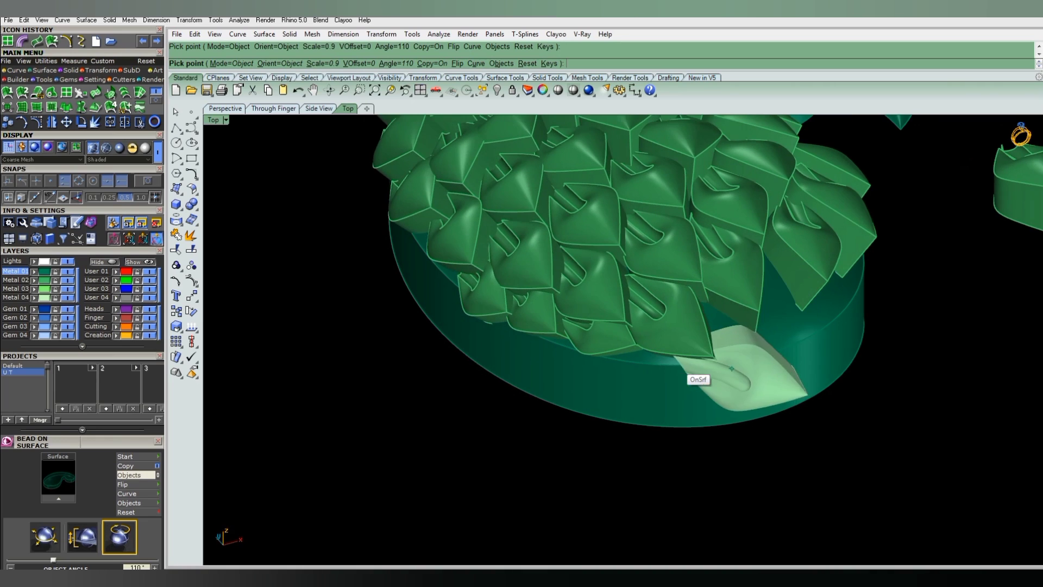
{"action": "key", "text": "Down"}
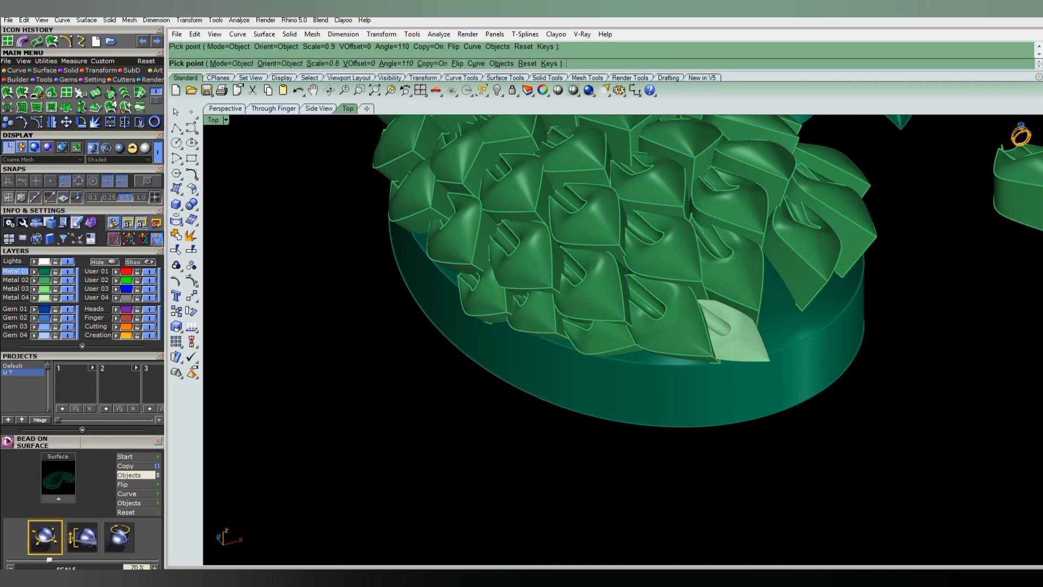
{"action": "key", "text": "Down"}
{"action": "key", "text": "Down"}
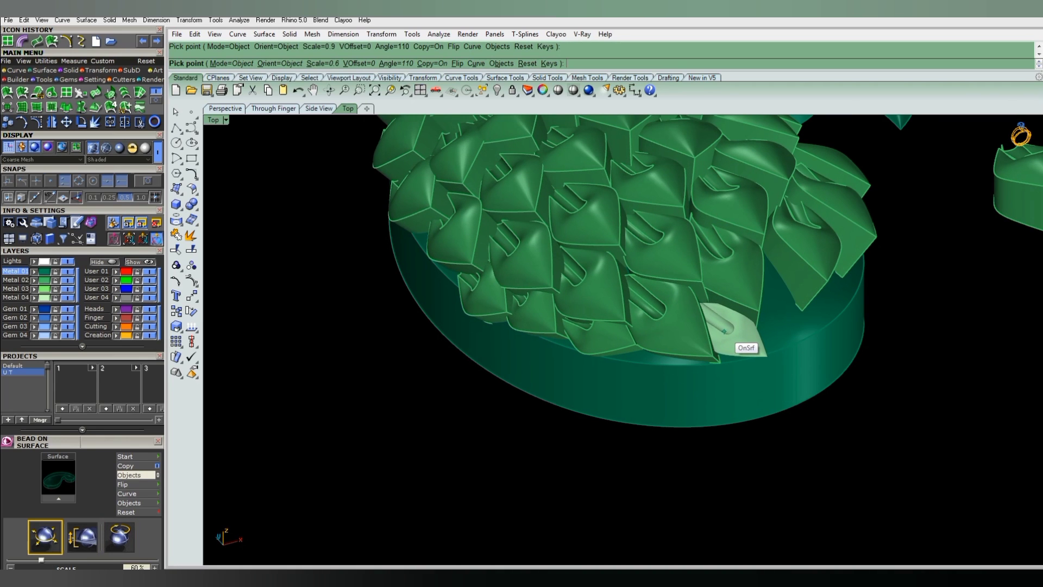
{"action": "key", "text": "Down"}
{"action": "key", "text": "Down"}
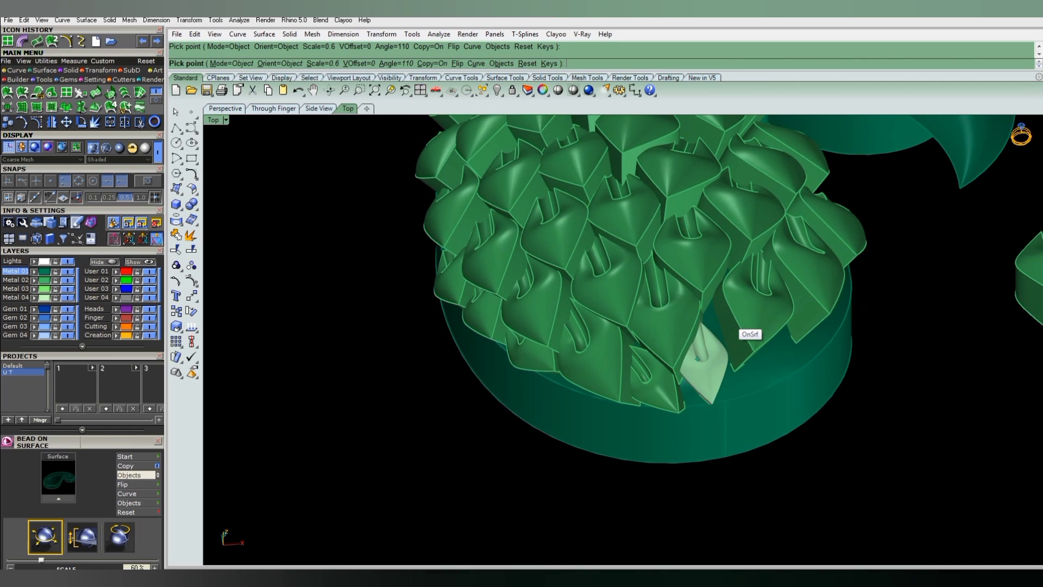
{"action": "key", "text": "Down"}
{"action": "key", "text": "Up"}
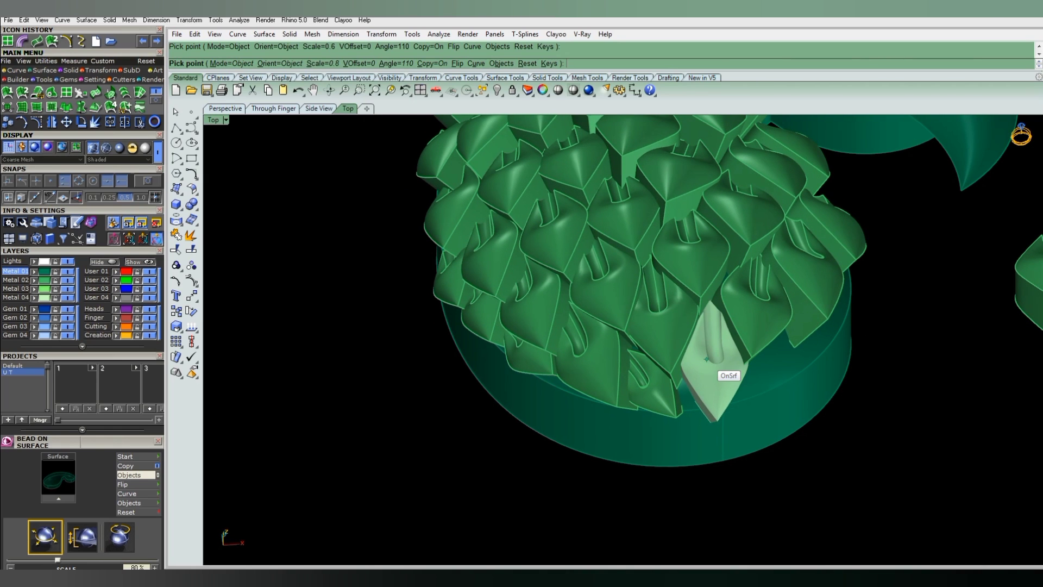
{"action": "key", "text": "Up"}
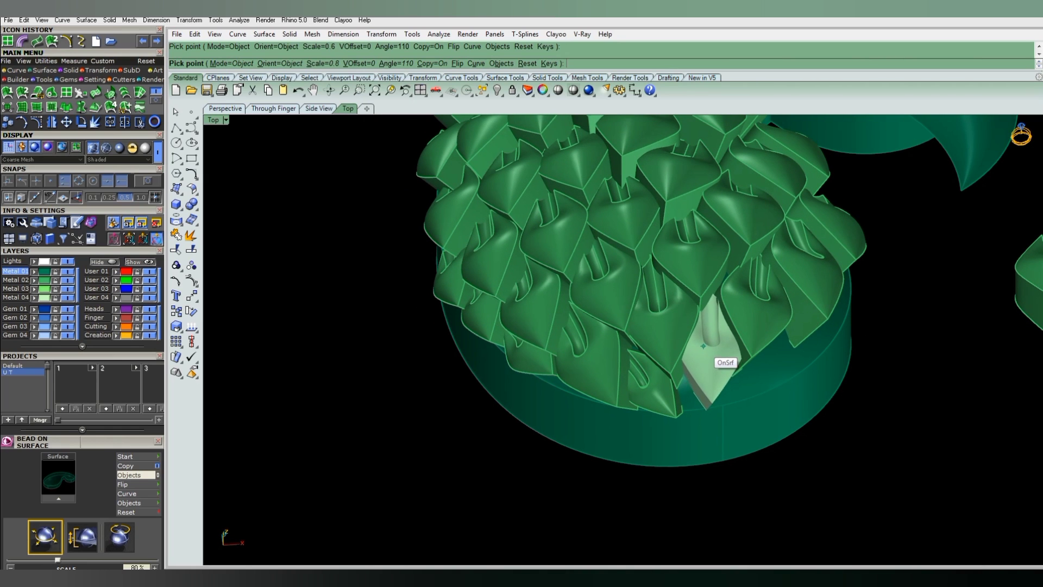
{"action": "key", "text": "Left"}
Turn the leaf bead to an 85° object angle and place it in the lower-edge gap.
{"action": "scroll", "coordinate": [676, 371], "scroll_direction": "up", "scroll_amount": 1}
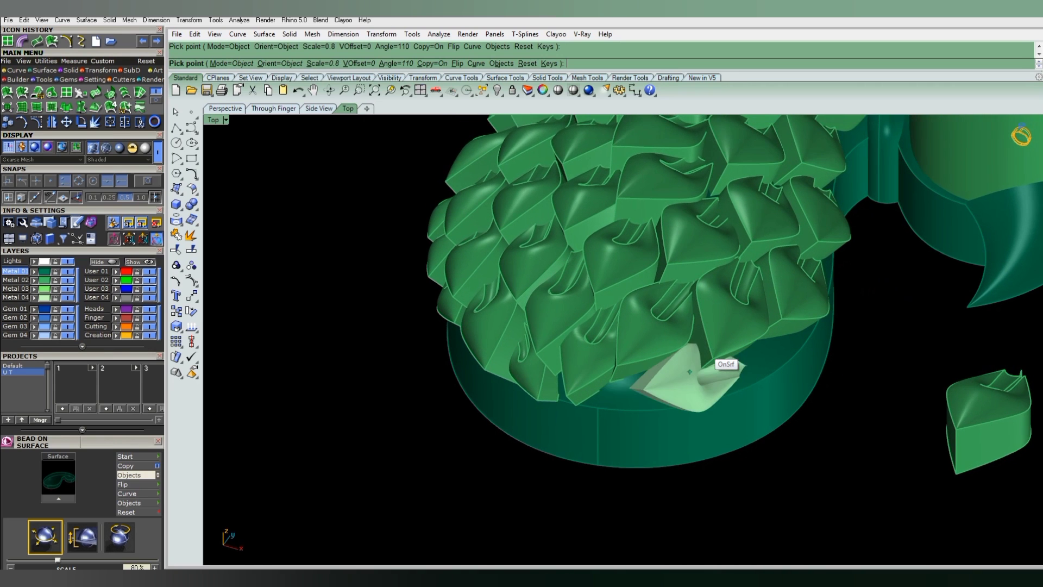
{"action": "scroll", "coordinate": [669, 369], "scroll_direction": "up", "scroll_amount": 1}
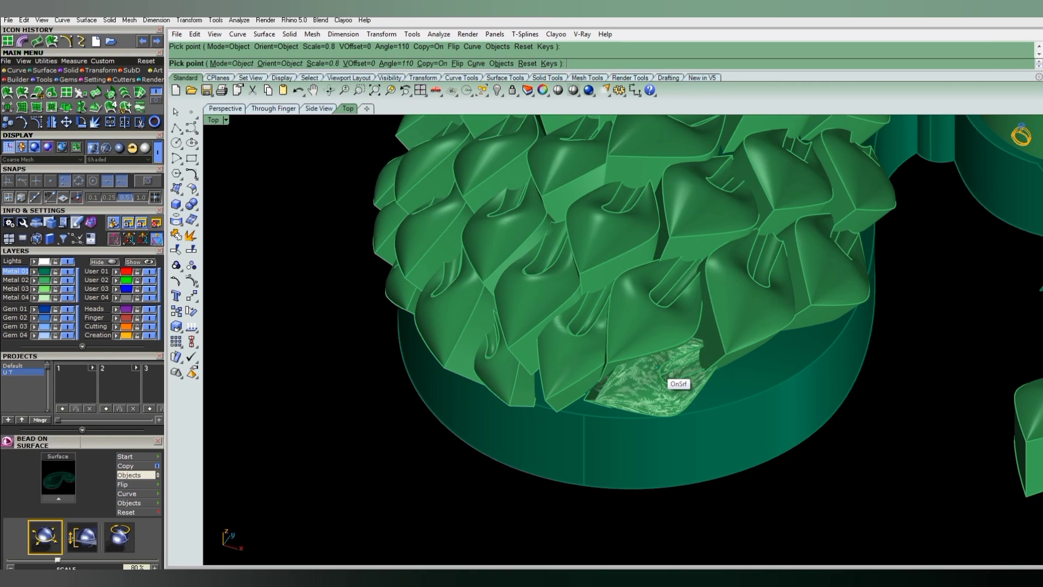
{"action": "scroll", "coordinate": [684, 378], "scroll_direction": "down", "scroll_amount": 2}
{"action": "key", "text": "Down"}
{"action": "scroll", "coordinate": [674, 360], "scroll_direction": "up", "scroll_amount": 1}
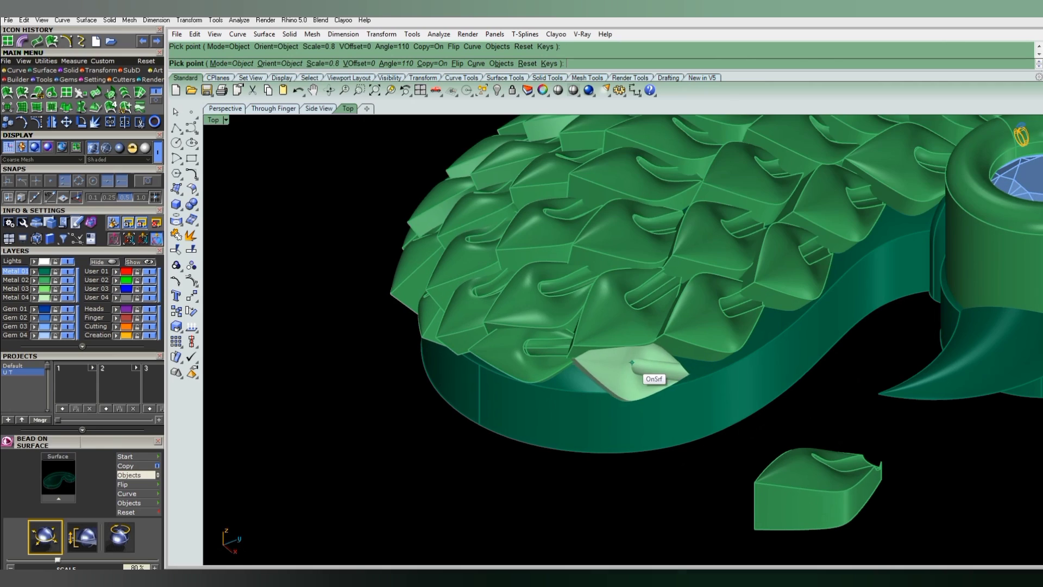
{"action": "scroll", "coordinate": [652, 361], "scroll_direction": "up", "scroll_amount": 1}
{"action": "scroll", "coordinate": [622, 360], "scroll_direction": "down", "scroll_amount": 1, "text": "ctrl"}
{"action": "scroll", "coordinate": [622, 360], "scroll_direction": "up", "scroll_amount": 1, "text": "ctrl"}
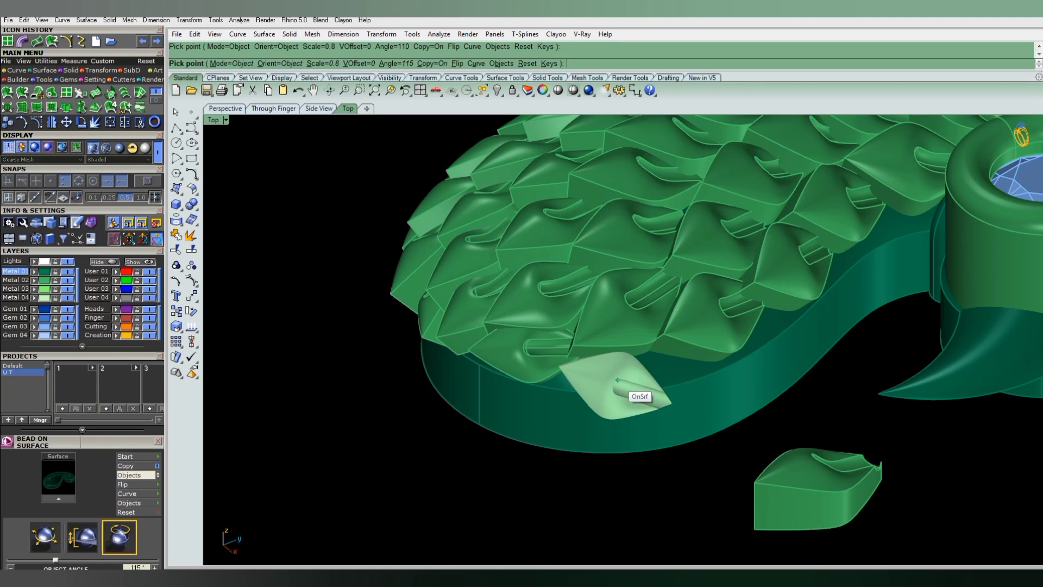
{"action": "scroll", "coordinate": [632, 368], "scroll_direction": "up", "scroll_amount": 1, "text": "shift"}
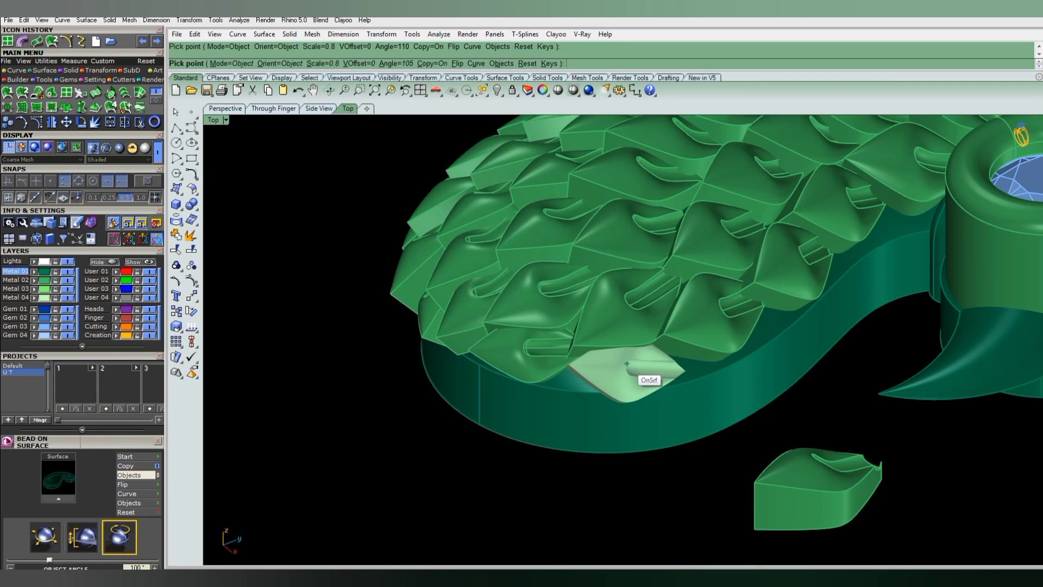
{"action": "scroll", "coordinate": [628, 364], "scroll_direction": "down", "scroll_amount": 4, "text": "shift"}
{"action": "scroll", "coordinate": [625, 361], "scroll_direction": "down", "scroll_amount": 1, "text": "shift"}
{"action": "scroll", "coordinate": [627, 360], "scroll_direction": "down", "scroll_amount": 1, "text": "shift"}
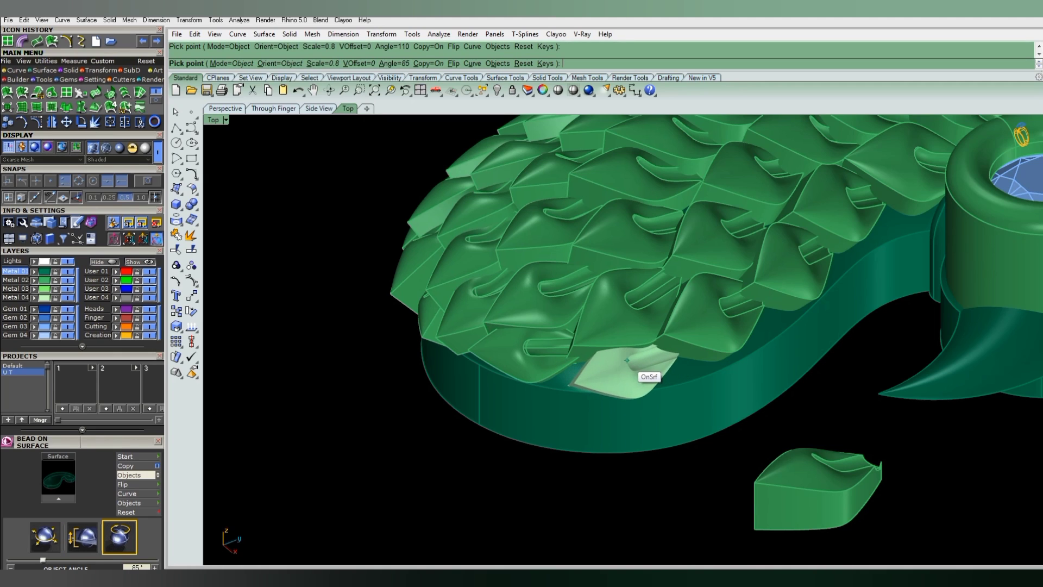
{"action": "left_click", "coordinate": [626, 360]}
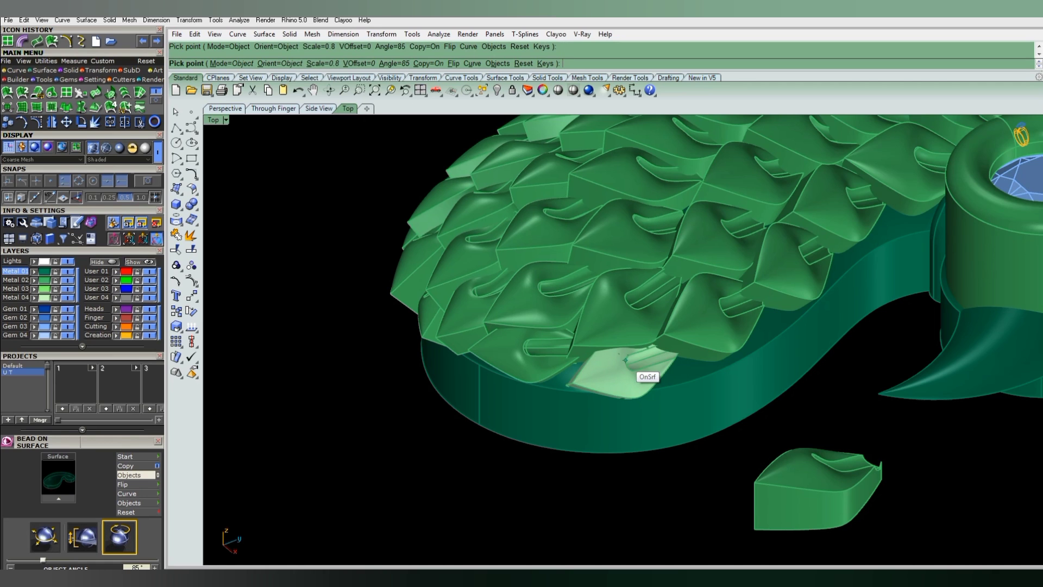
{"action": "scroll", "coordinate": [625, 361], "scroll_direction": "down", "scroll_amount": 5}
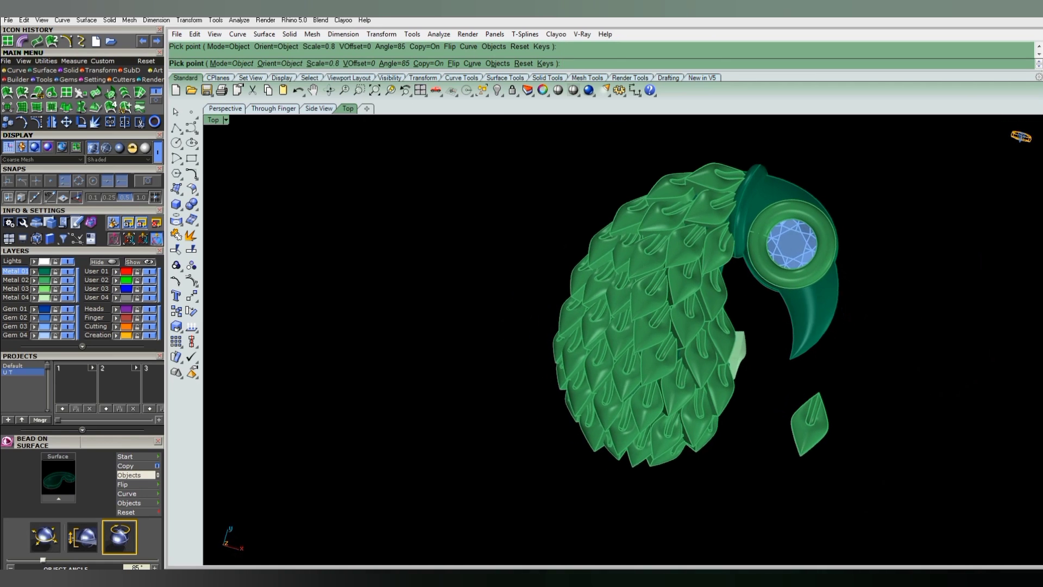
Undo the wire cut and extrude the bird outline into a tall wall.
{"action": "key", "text": "Escape"}
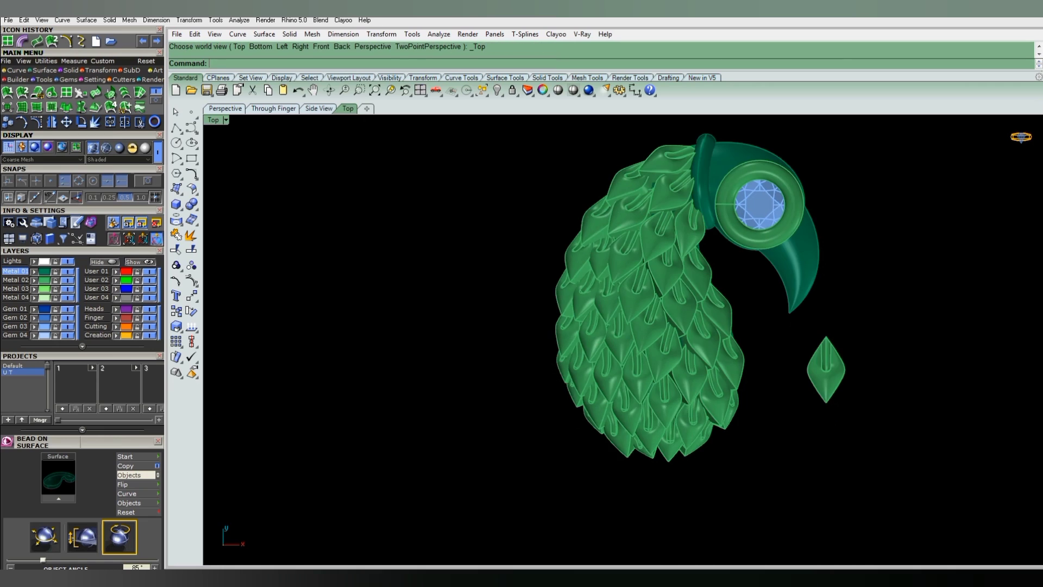
{"action": "key", "text": "ctrl+z"}
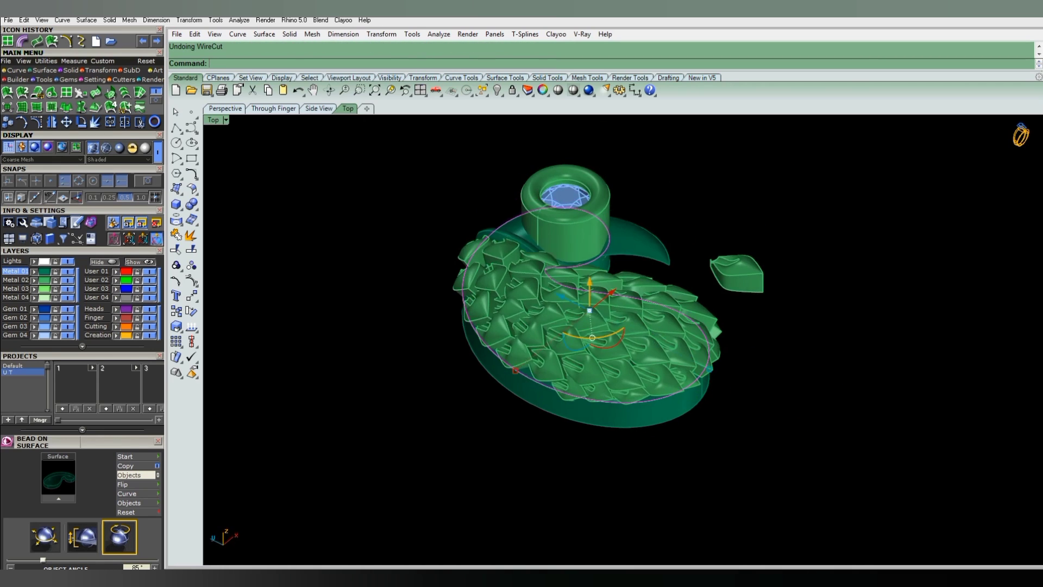
{"action": "key", "text": "Return"}
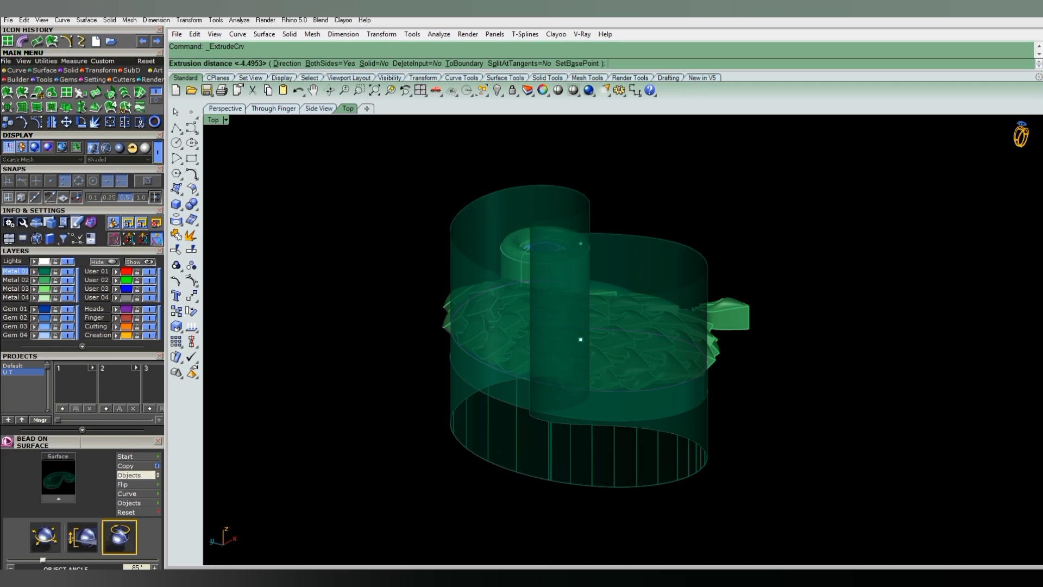
{"action": "left_click", "coordinate": [581, 238]}
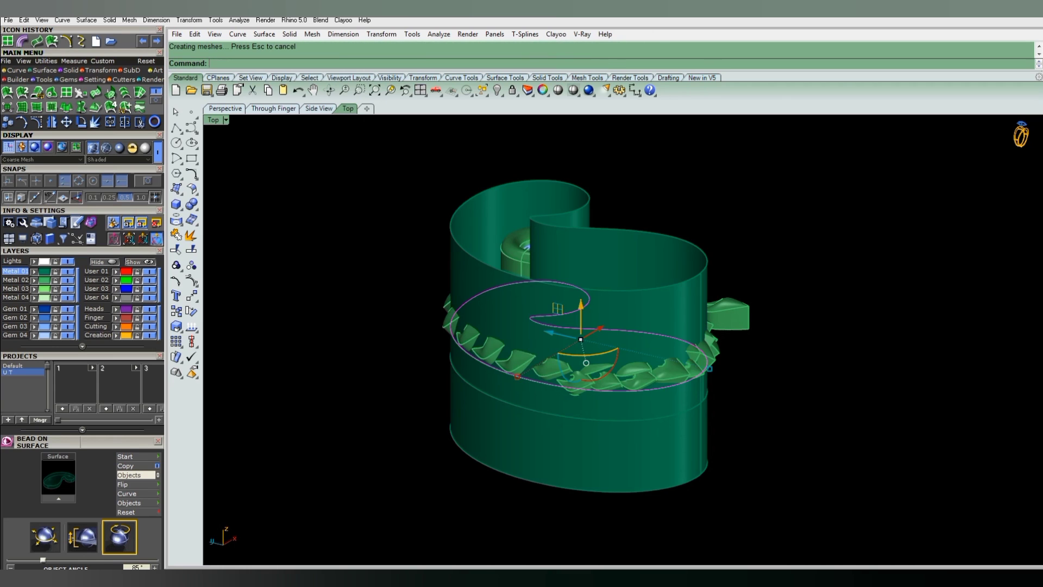
{"action": "right_click_drag", "start_coordinate": [581, 238], "coordinate": [567, 321]}
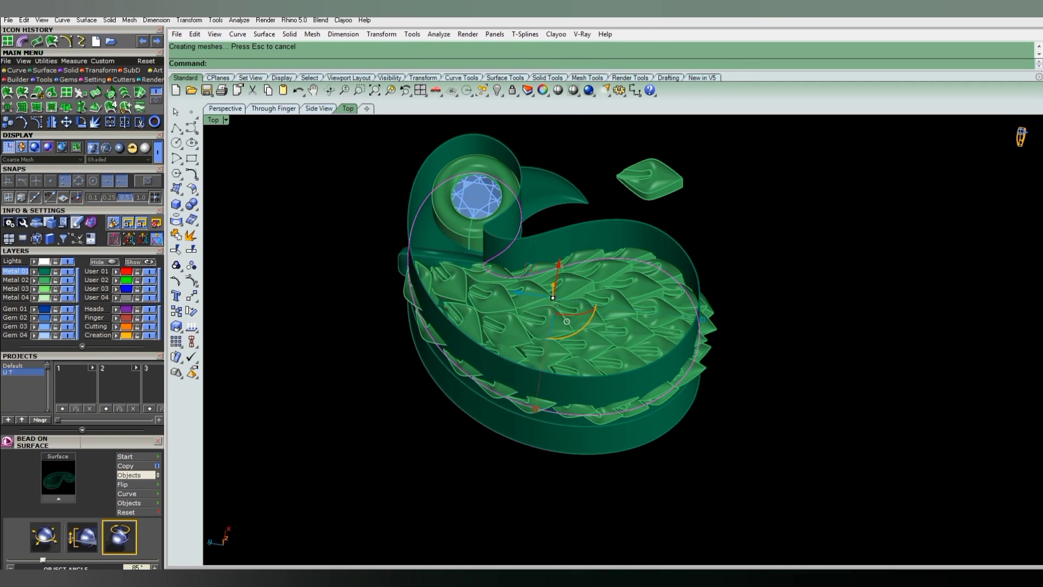
BooleanSplit all body scales, except the gem bezel and loose leaf, with the outline wall.
{"action": "key", "text": "Escape"}
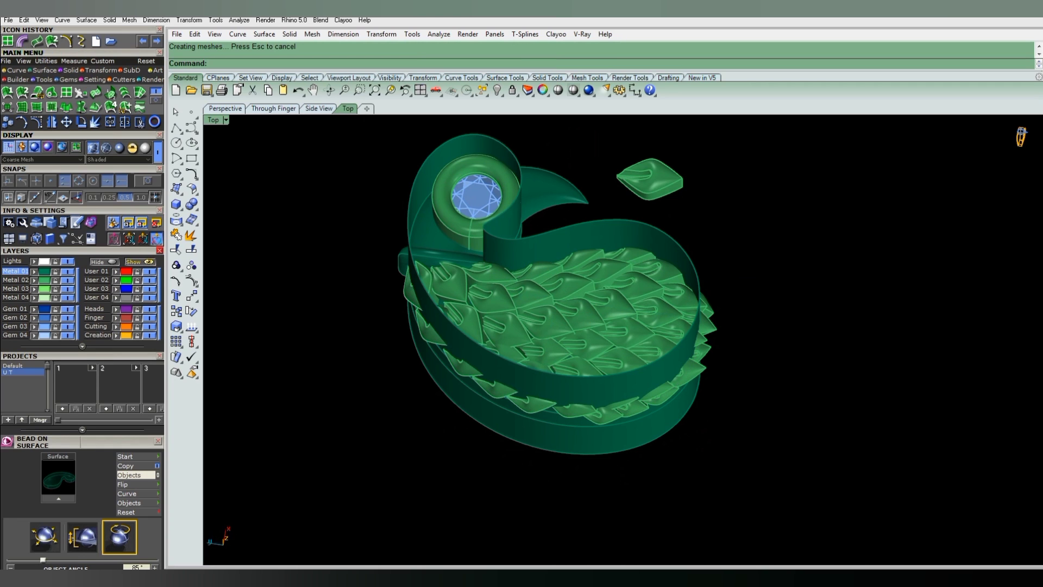
{"action": "key", "text": "ctrl+a"}
{"action": "right_click_drag", "start_coordinate": [579, 297], "coordinate": [567, 317]}
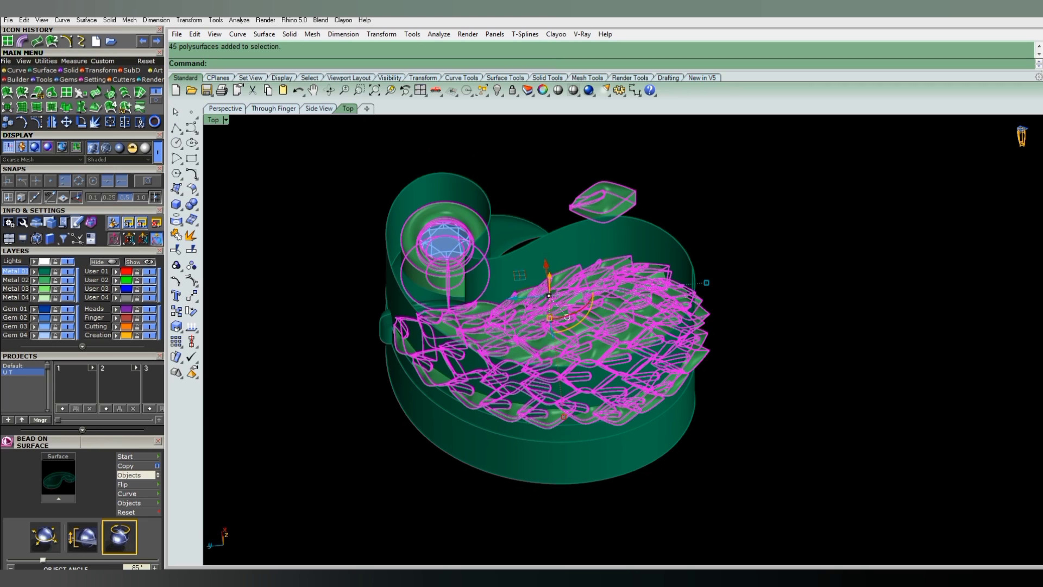
{"action": "left_click", "coordinate": [445, 256], "text": "ctrl"}
{"action": "left_click", "coordinate": [603, 200], "text": "ctrl"}
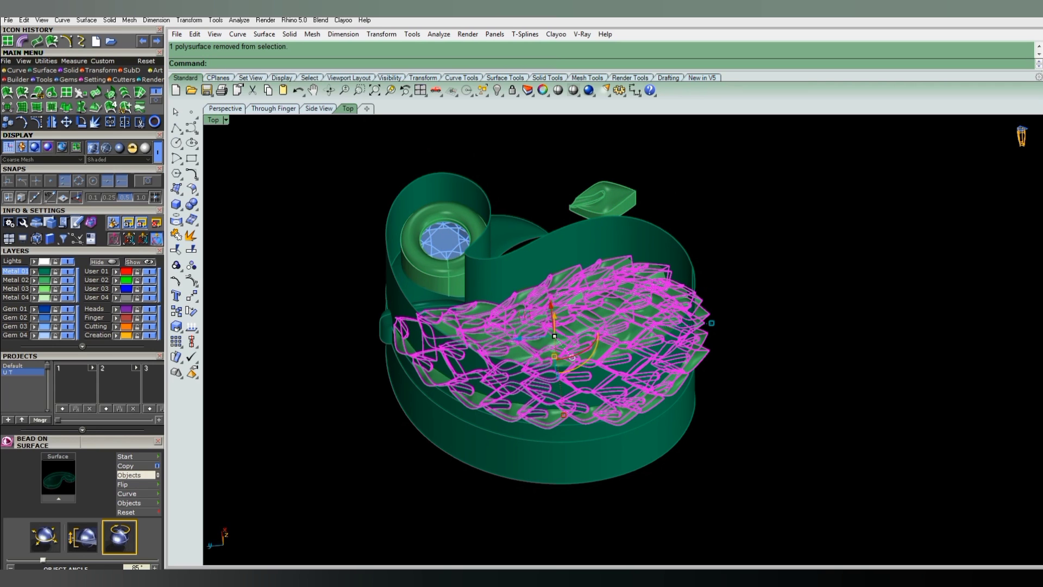
{"action": "right_click_drag", "start_coordinate": [572, 357], "coordinate": [572, 326]}
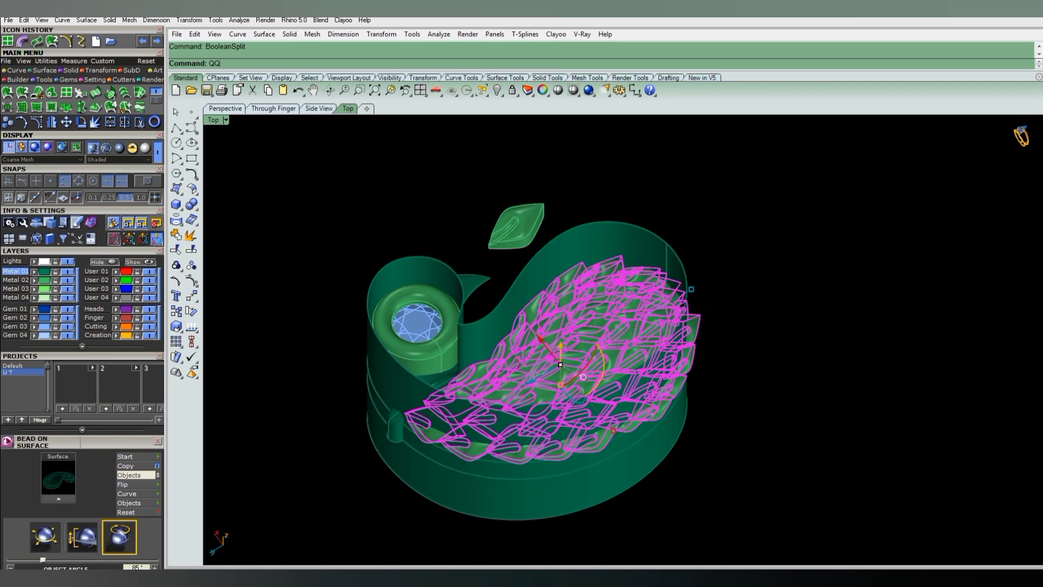
{"action": "left_click", "coordinate": [571, 325]}
{"action": "key", "text": "Return"}
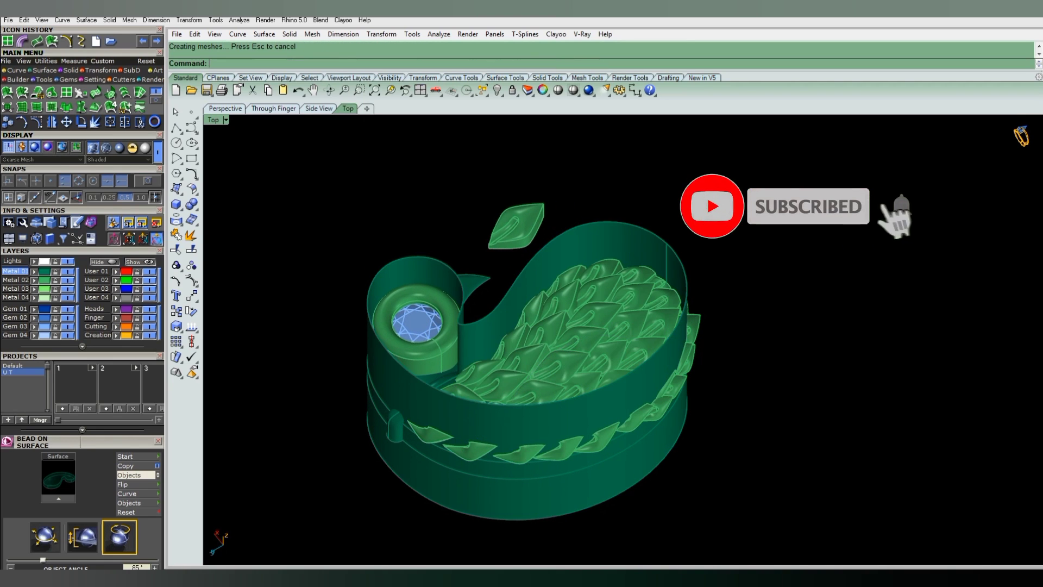
Start RemoveFromGroup with Copy=No and window-select the leaf beads along the front rim.
{"action": "left_click", "coordinate": [176, 264]}
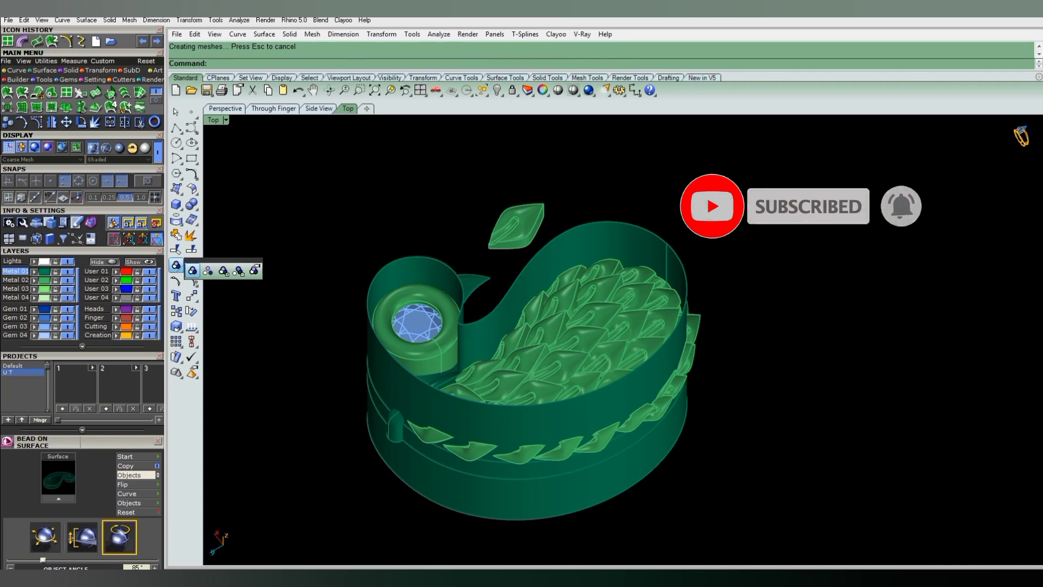
{"action": "left_click", "coordinate": [239, 268]}
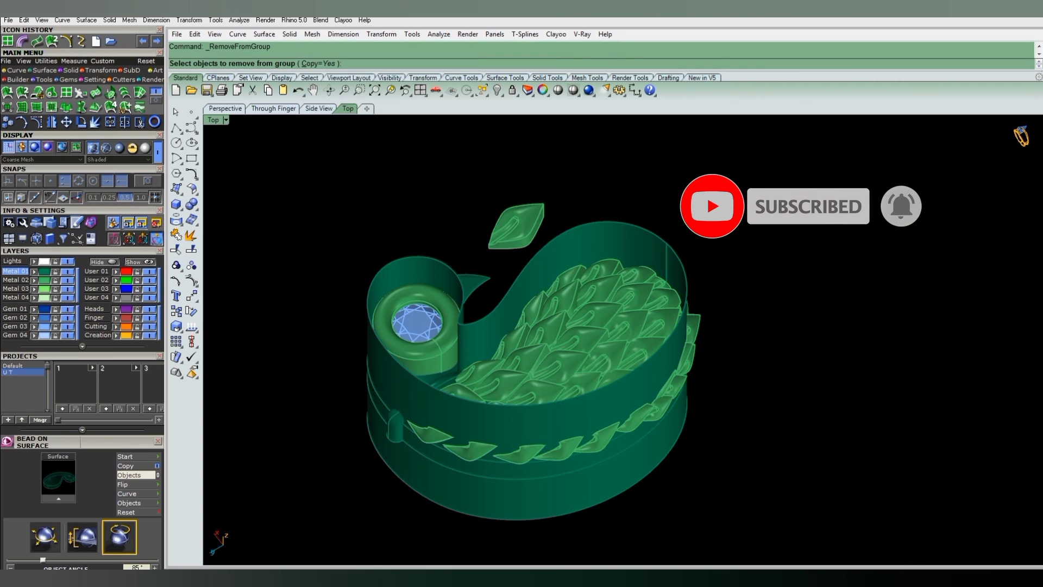
{"action": "type", "text": "c"}
{"action": "key", "text": "Return"}
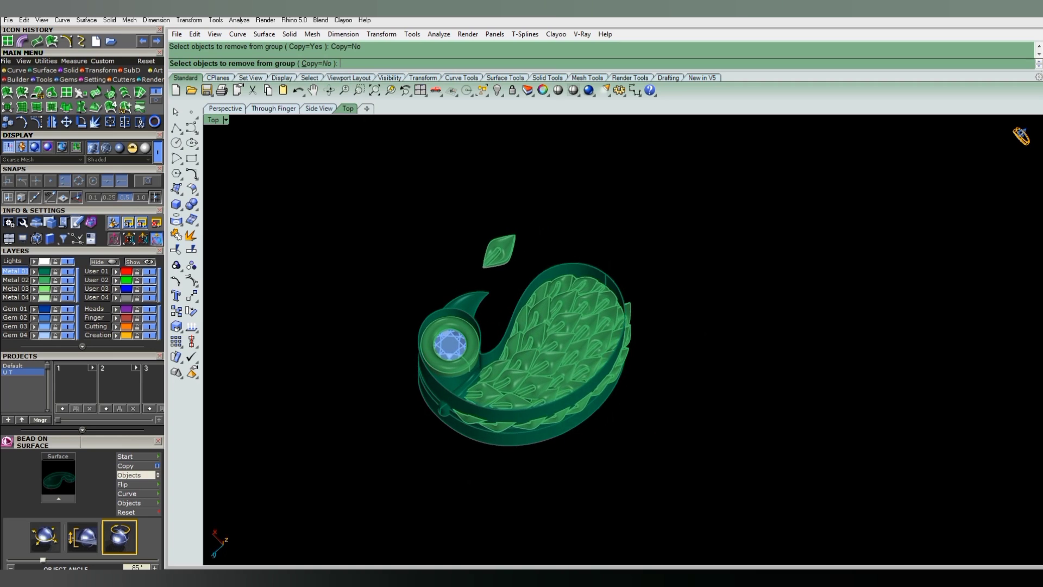
{"action": "scroll", "coordinate": [478, 459], "scroll_direction": "up", "scroll_amount": 4}
{"action": "left_click_drag", "start_coordinate": [404, 477], "coordinate": [686, 343]}
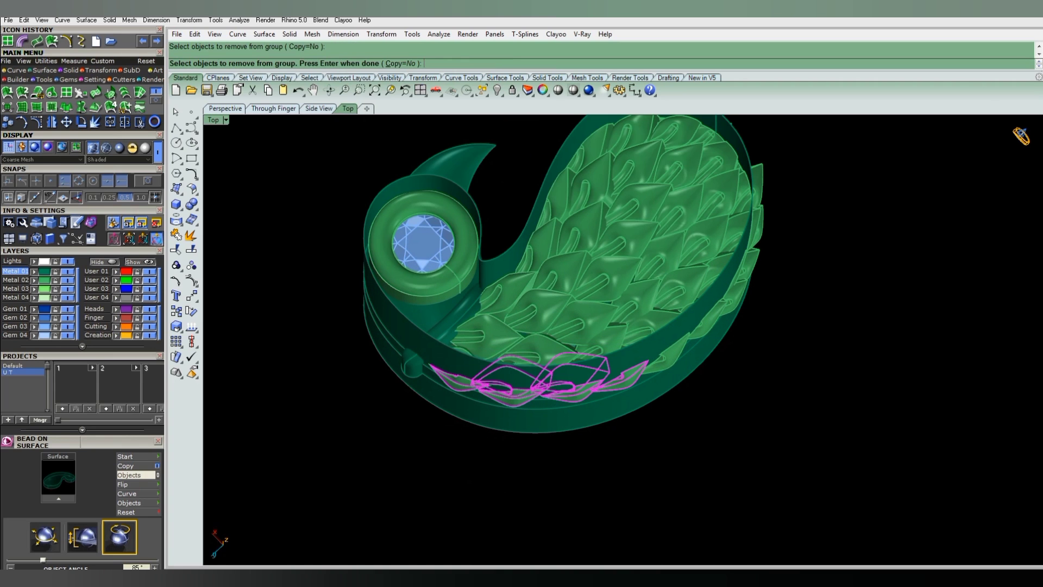
{"action": "scroll", "coordinate": [623, 340], "scroll_direction": "down", "scroll_amount": 3}
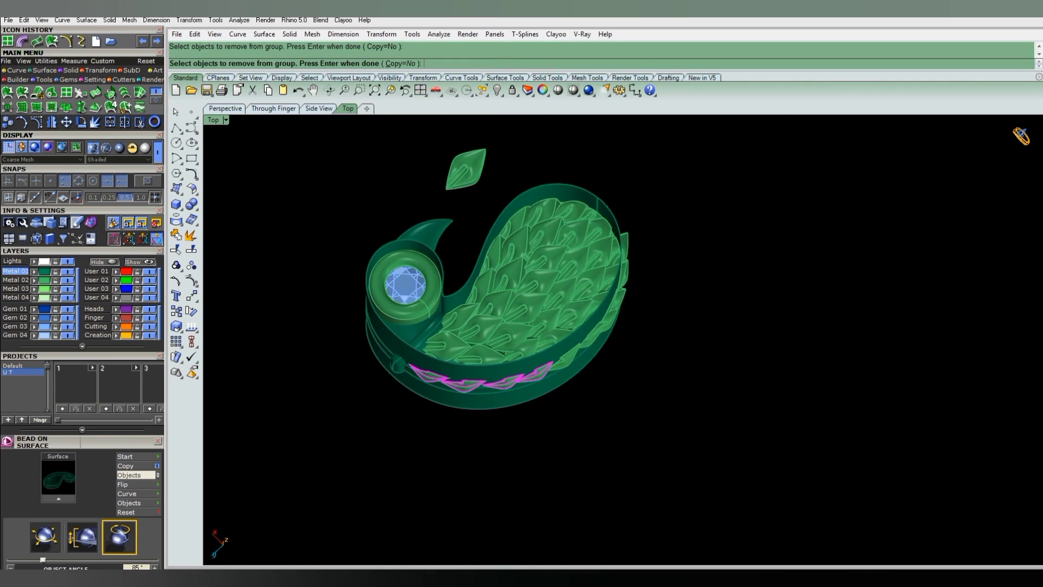
{"action": "scroll", "coordinate": [581, 353], "scroll_direction": "up", "scroll_amount": 3}
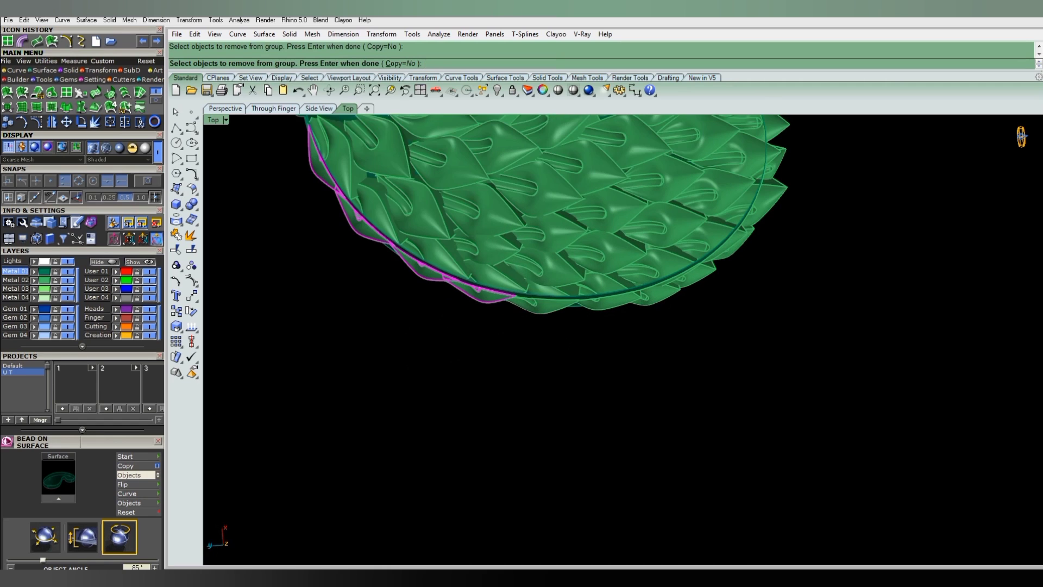
In Top view, add the left, lower-left and bottom rim beads, keeping one bottom scale.
{"action": "key", "text": "F2"}
{"action": "scroll", "coordinate": [654, 251], "scroll_direction": "up", "scroll_amount": 2}
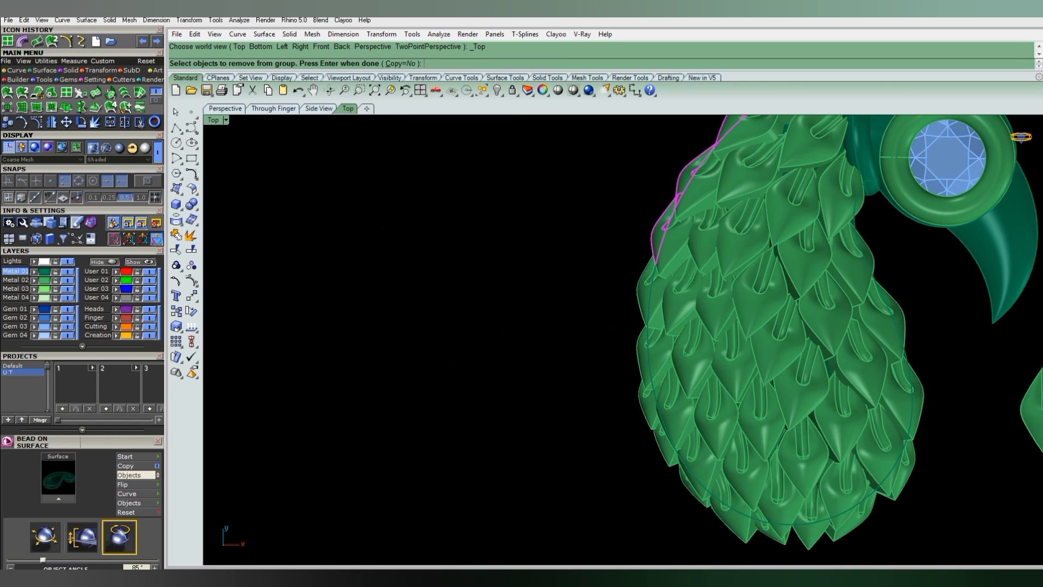
{"action": "left_click_drag", "start_coordinate": [599, 190], "coordinate": [666, 401]}
{"action": "scroll", "coordinate": [586, 315], "scroll_direction": "down", "scroll_amount": 2}
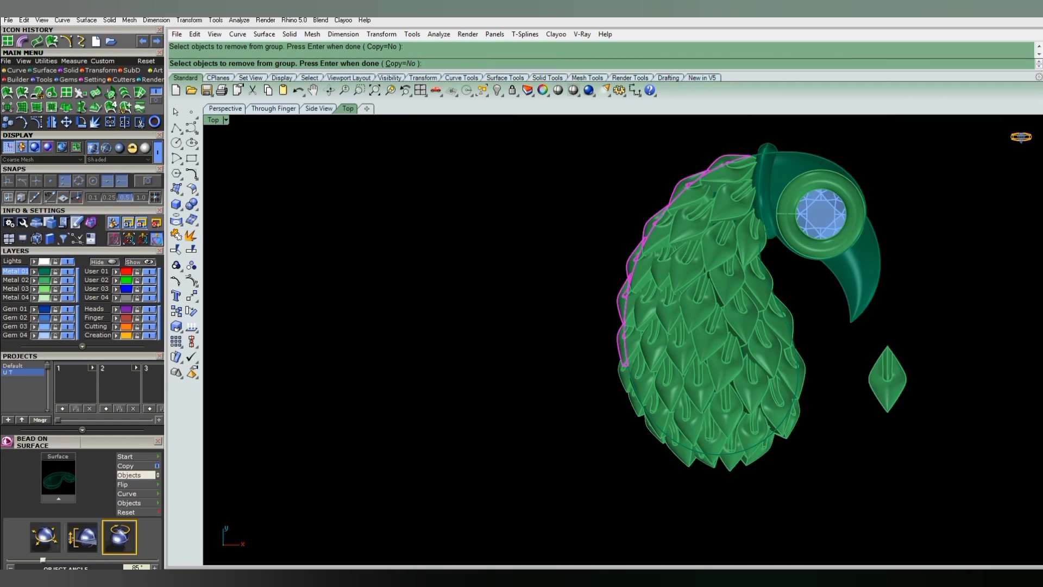
{"action": "left_click_drag", "start_coordinate": [589, 348], "coordinate": [647, 429]}
{"action": "scroll", "coordinate": [671, 537], "scroll_direction": "up", "scroll_amount": 3}
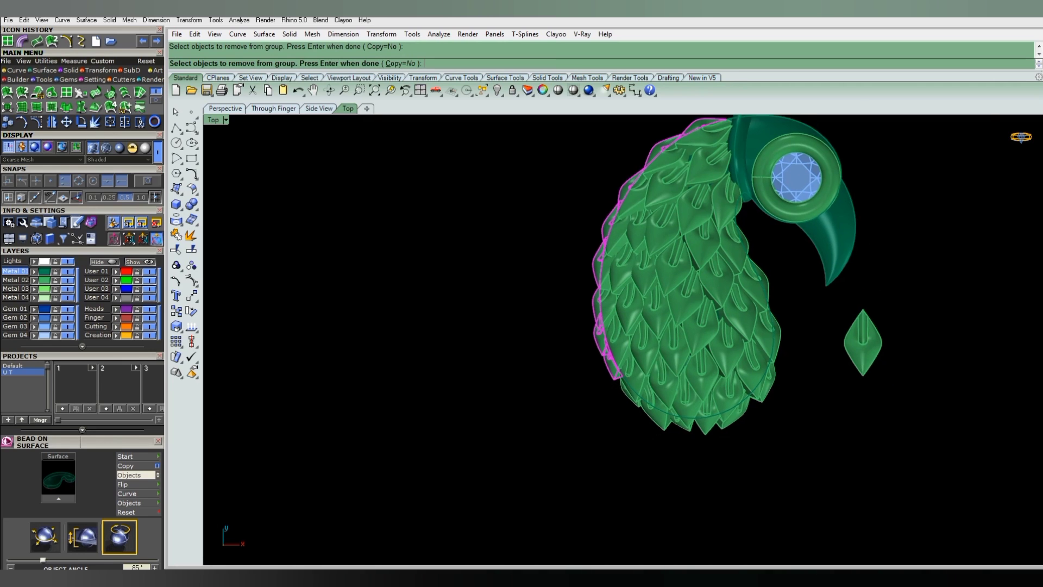
{"action": "left_click_drag", "start_coordinate": [601, 439], "coordinate": [677, 344]}
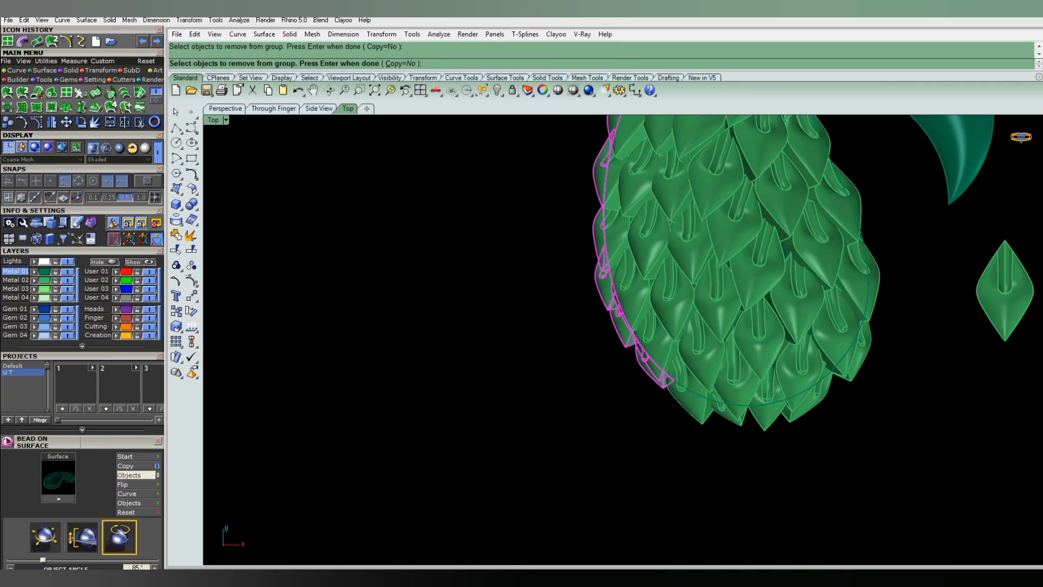
{"action": "left_click_drag", "start_coordinate": [624, 454], "coordinate": [828, 386]}
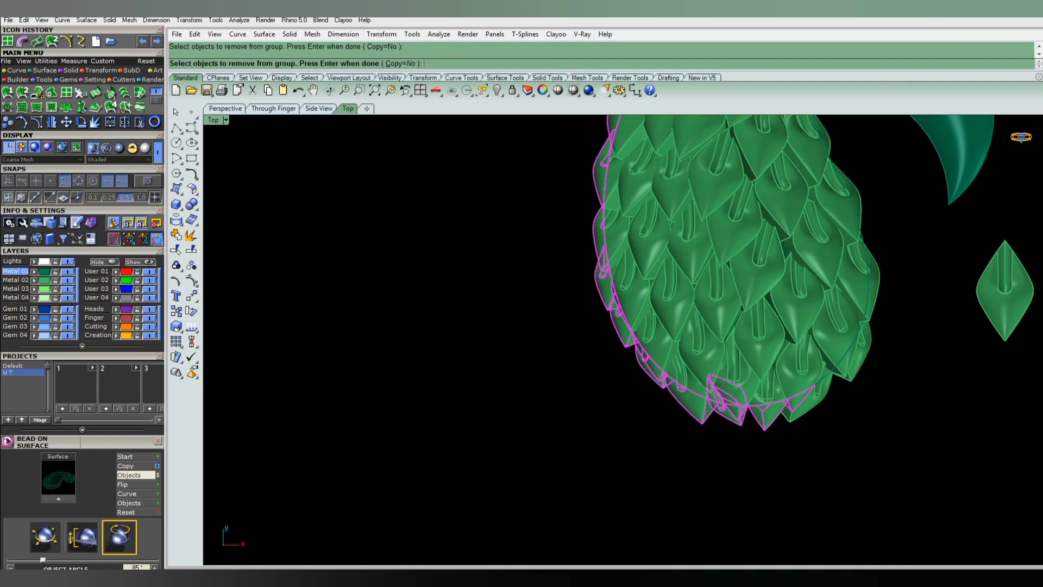
{"action": "left_click", "coordinate": [723, 390], "text": "ctrl"}
Take the selected rim beads out of their group and delete them.
{"action": "scroll", "coordinate": [836, 380], "scroll_direction": "up", "scroll_amount": 2}
{"action": "scroll", "coordinate": [869, 358], "scroll_direction": "up", "scroll_amount": 2}
{"action": "scroll", "coordinate": [878, 349], "scroll_direction": "up", "scroll_amount": 2}
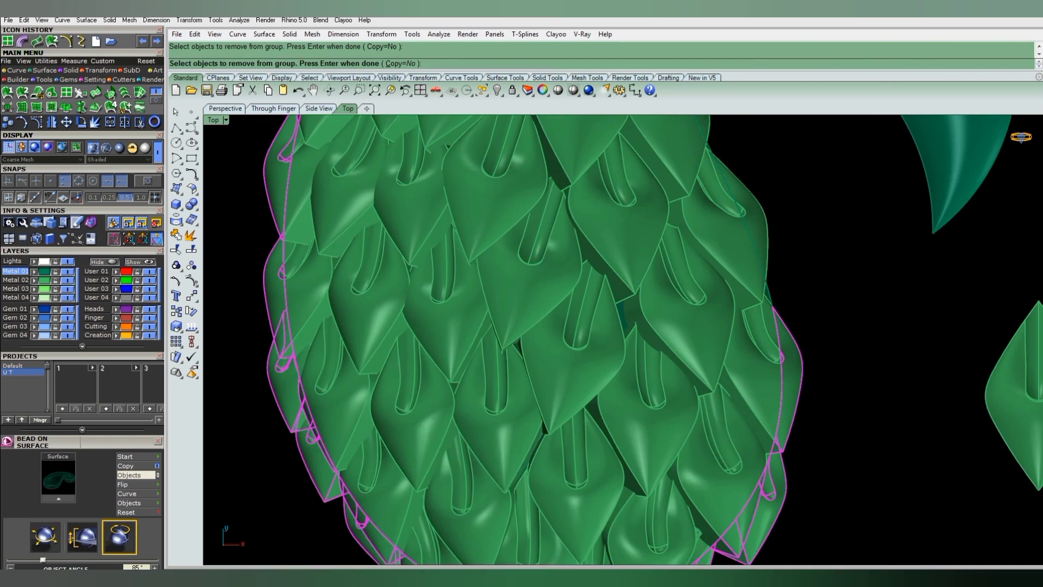
{"action": "key", "text": "Up"}
{"action": "key", "text": "Up"}
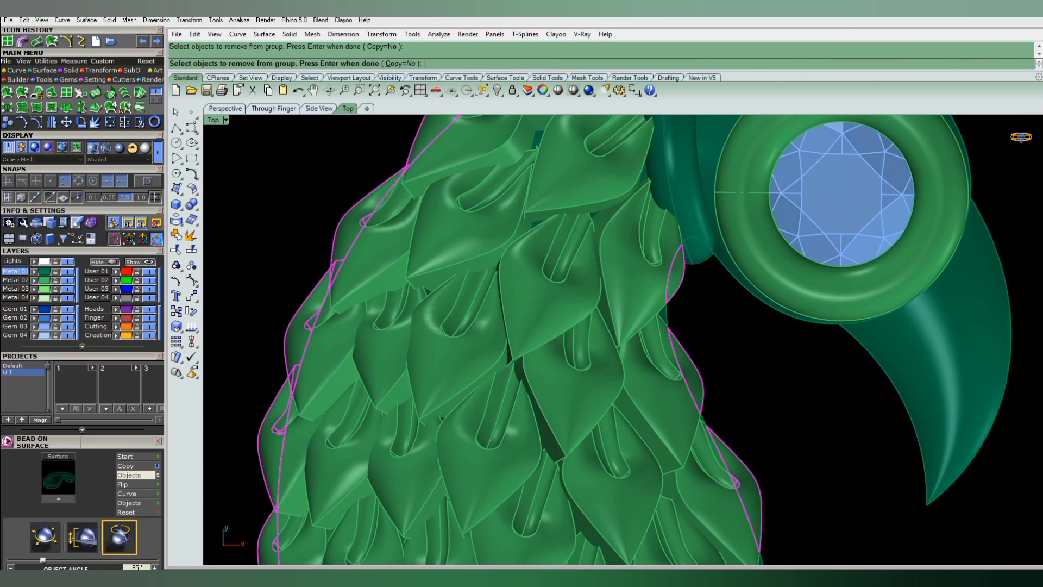
{"action": "key", "text": "Return"}
{"action": "key", "text": "Delete"}
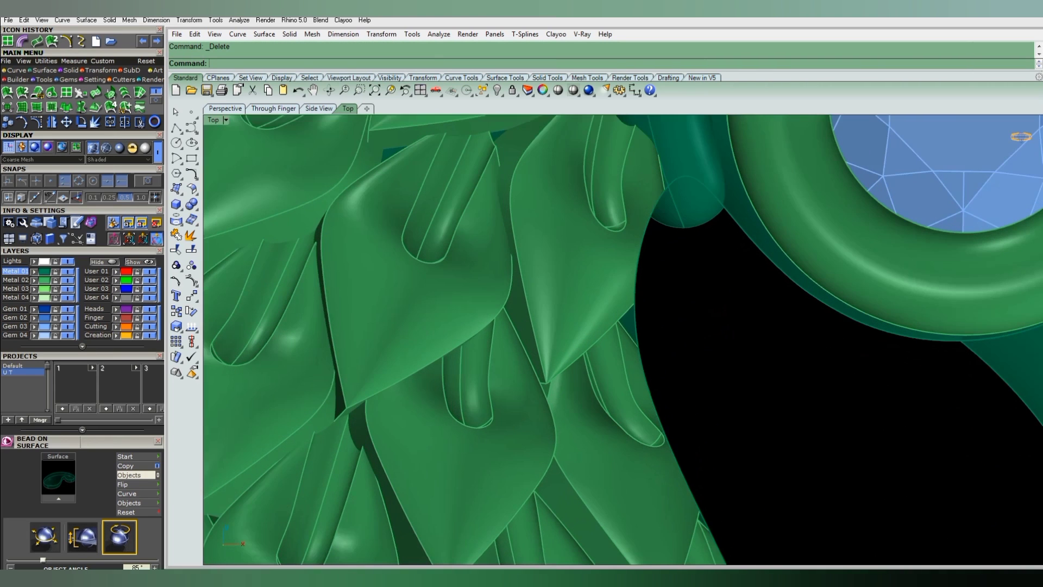
{"action": "left_click", "coordinate": [869, 348]}
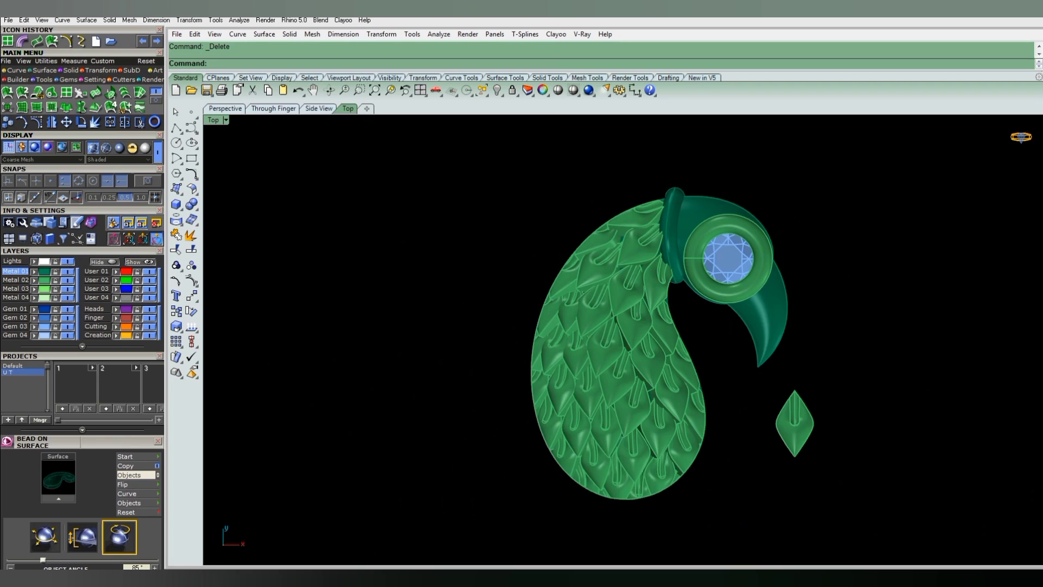
{"action": "scroll", "coordinate": [660, 302], "scroll_direction": "down", "scroll_amount": 4}
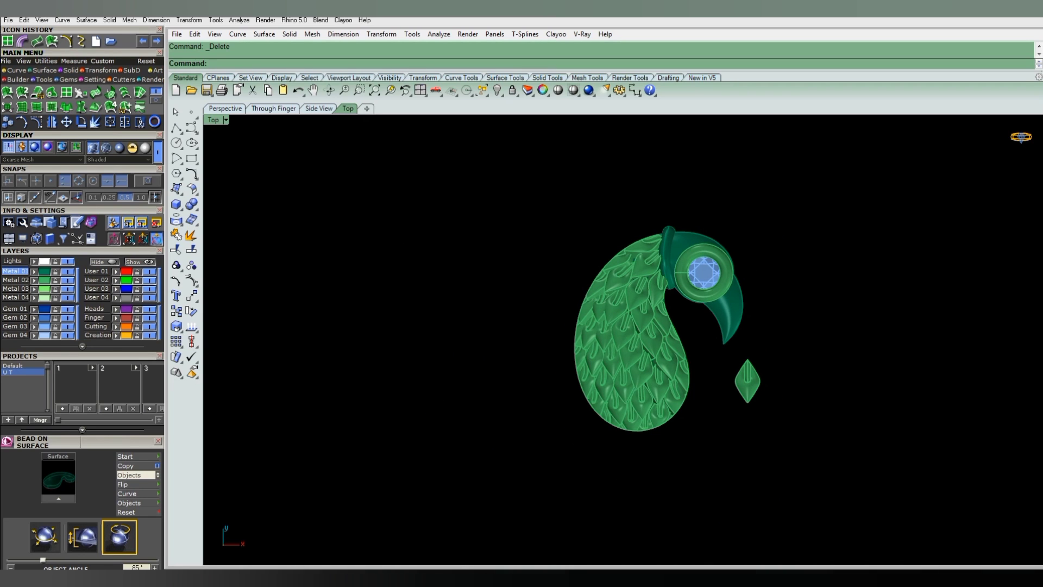
{"action": "scroll", "coordinate": [650, 220], "scroll_direction": "up", "scroll_amount": 4}
Window-select all the trimmed leaf scales across the bird's body.
{"action": "left_click", "coordinate": [578, 353]}
{"action": "scroll", "coordinate": [582, 240], "scroll_direction": "down", "scroll_amount": 4}
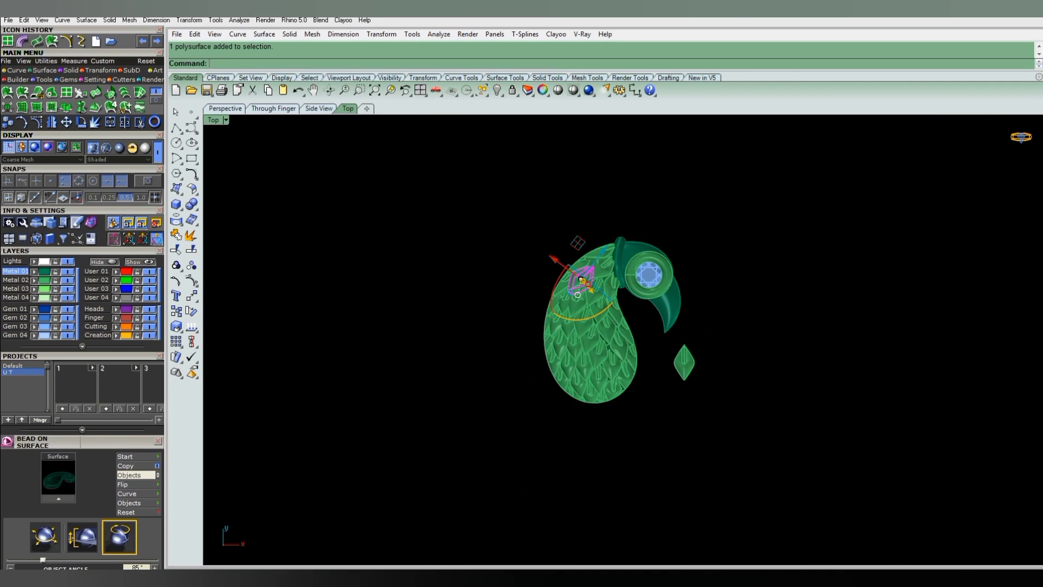
{"action": "left_click_drag", "start_coordinate": [507, 433], "coordinate": [641, 318]}
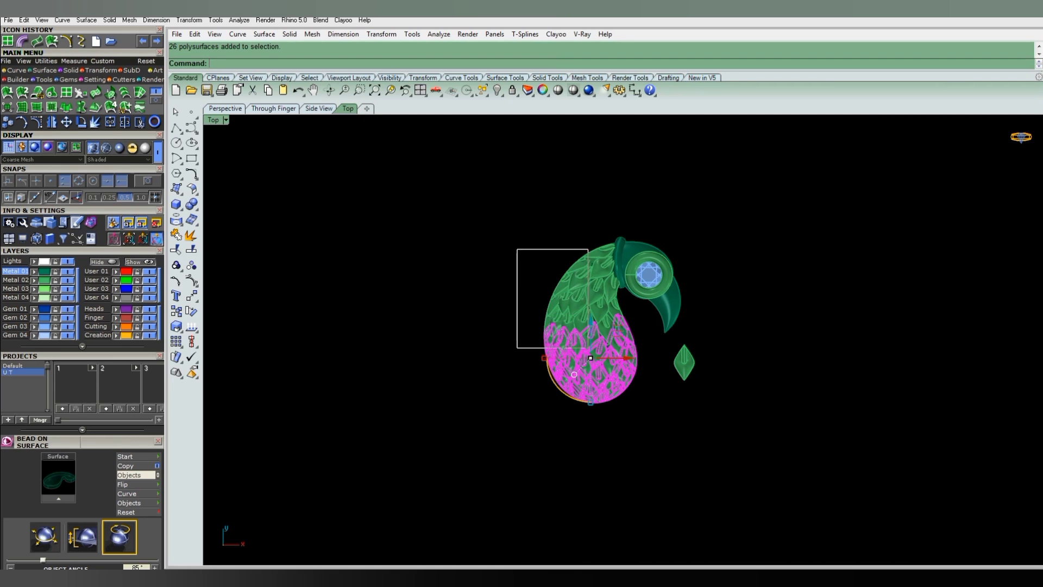
{"action": "left_click_drag", "start_coordinate": [516, 248], "coordinate": [589, 349]}
{"action": "scroll", "coordinate": [569, 337], "scroll_direction": "up", "scroll_amount": 3}
{"action": "mouse_move", "coordinate": [490, 198]}
{"action": "left_mouse_down"}
{"action": "mouse_move", "coordinate": [635, 372]}
{"action": "mouse_move", "coordinate": [689, 495]}
{"action": "left_mouse_up"}
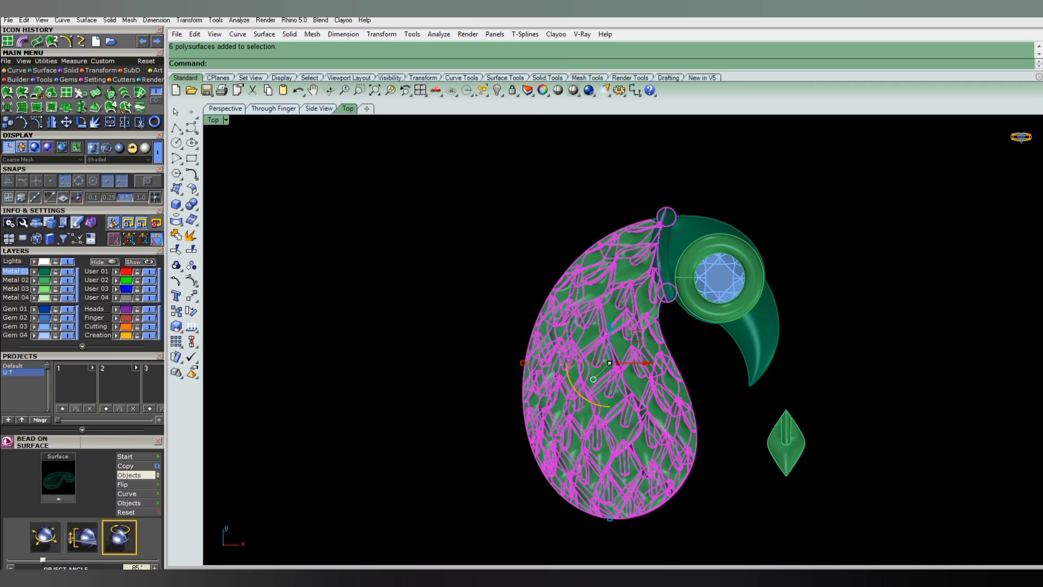
Combine the selected scales into a single group and clear the selection.
{"action": "scroll", "coordinate": [668, 244], "scroll_direction": "up", "scroll_amount": 2}
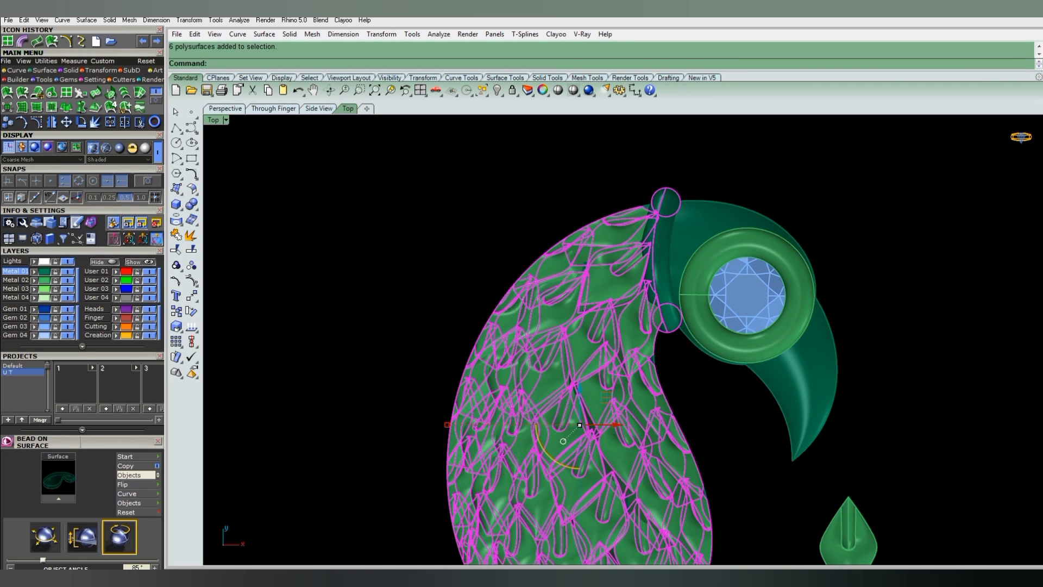
{"action": "scroll", "coordinate": [626, 227], "scroll_direction": "down", "scroll_amount": 3}
{"action": "type", "text": "group"}
{"action": "key", "text": "Return"}
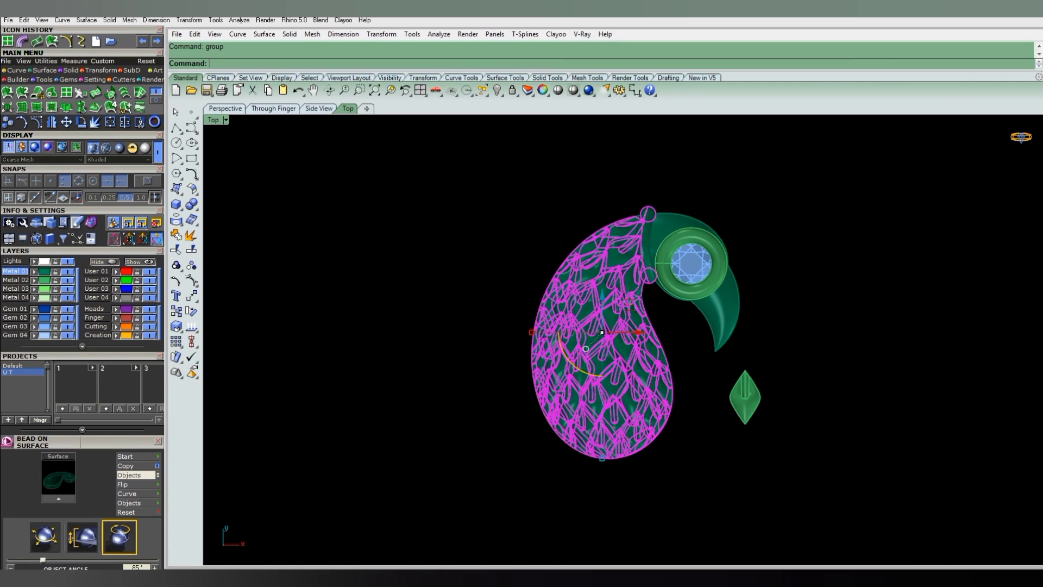
{"action": "key", "text": "Escape"}
{"action": "scroll", "coordinate": [514, 278], "scroll_direction": "down", "scroll_amount": 2}
{"action": "scroll", "coordinate": [598, 326], "scroll_direction": "up", "scroll_amount": 2}
{"action": "scroll", "coordinate": [637, 255], "scroll_direction": "up", "scroll_amount": 2}
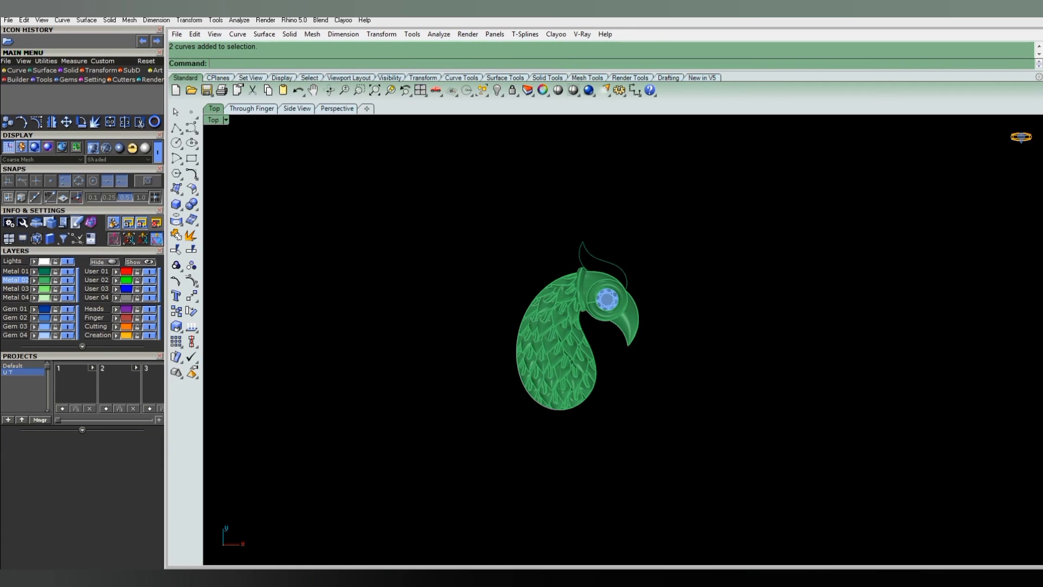
Select the two crest curves above the head and set the Top viewport to Wireframe.
{"action": "scroll", "coordinate": [588, 235], "scroll_direction": "up", "scroll_amount": 2}
{"action": "left_click_drag", "start_coordinate": [592, 237], "coordinate": [561, 252]}
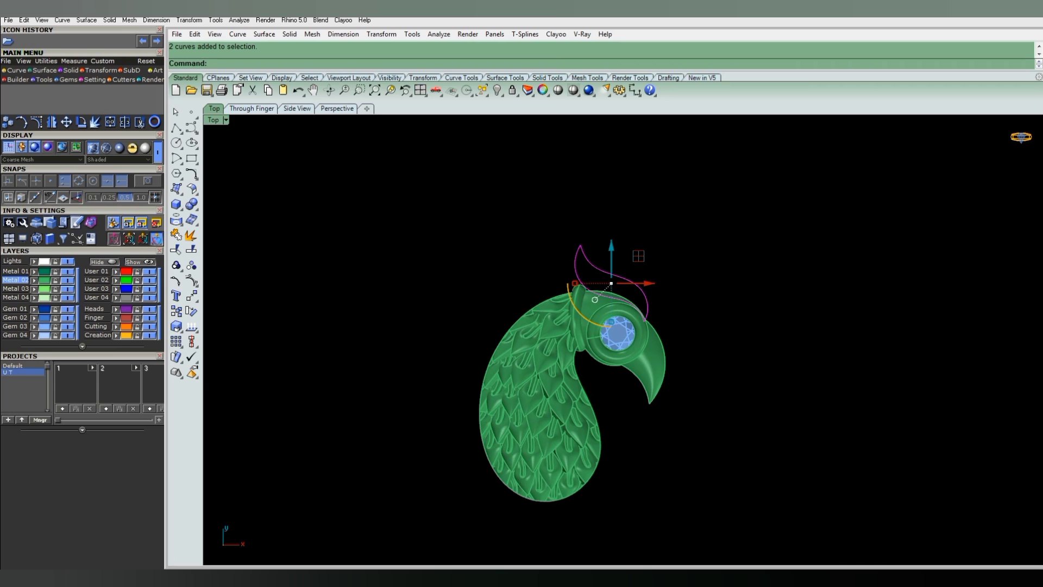
{"action": "scroll", "coordinate": [638, 256], "scroll_direction": "up", "scroll_amount": 1}
{"action": "key", "text": "Escape"}
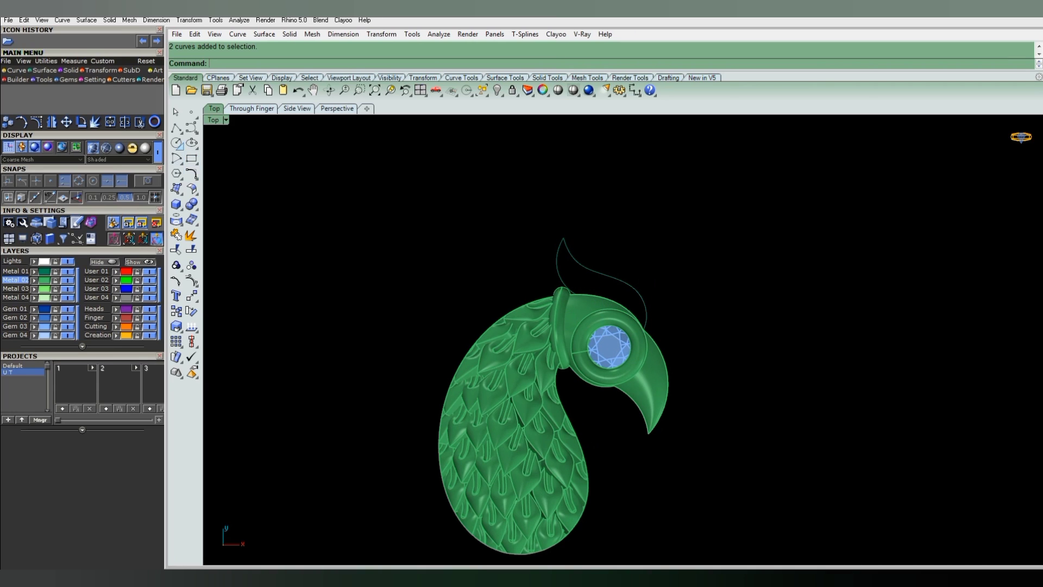
{"action": "scroll", "coordinate": [598, 269], "scroll_direction": "up", "scroll_amount": 2}
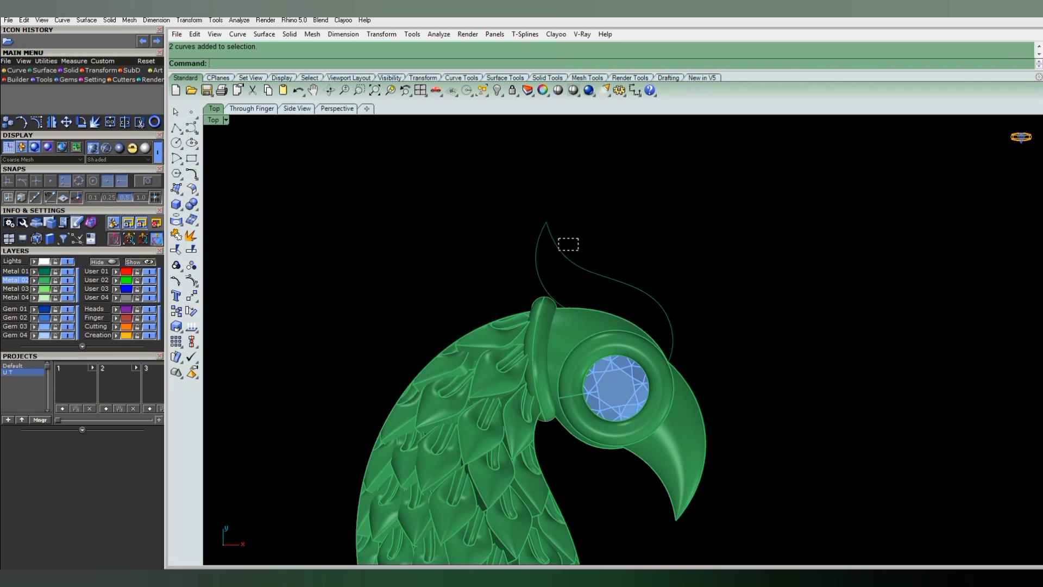
{"action": "left_click", "coordinate": [568, 244]}
{"action": "scroll", "coordinate": [547, 261], "scroll_direction": "down", "scroll_amount": 2}
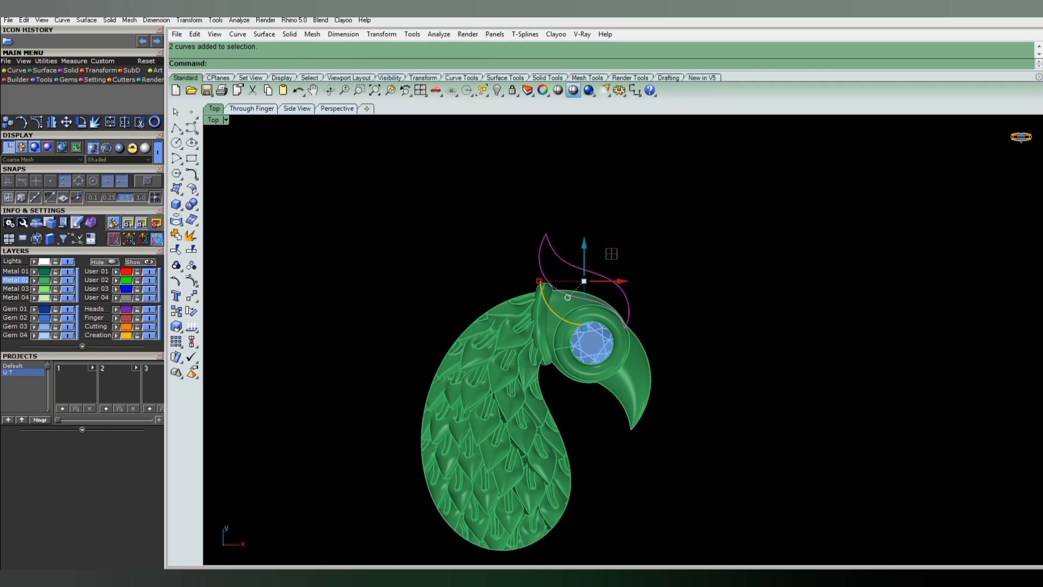
{"action": "key", "text": "ctrl+alt+w"}
{"action": "key", "text": "Escape"}
{"action": "left_click", "coordinate": [573, 90]}
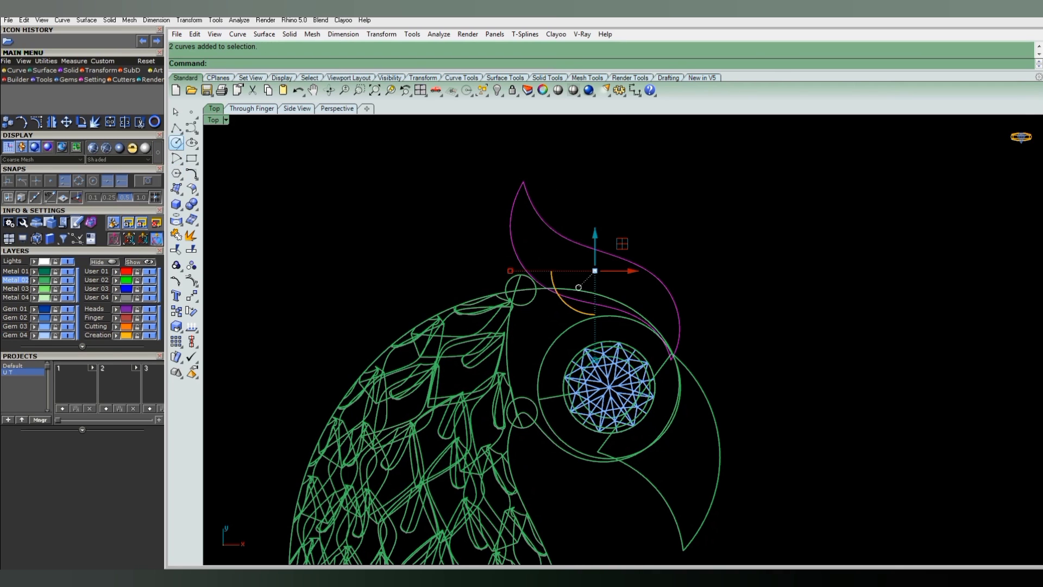
Draw an interpolated cross-section curve from the crest's lower edge to its upper edge.
{"action": "left_click", "coordinate": [17, 70]}
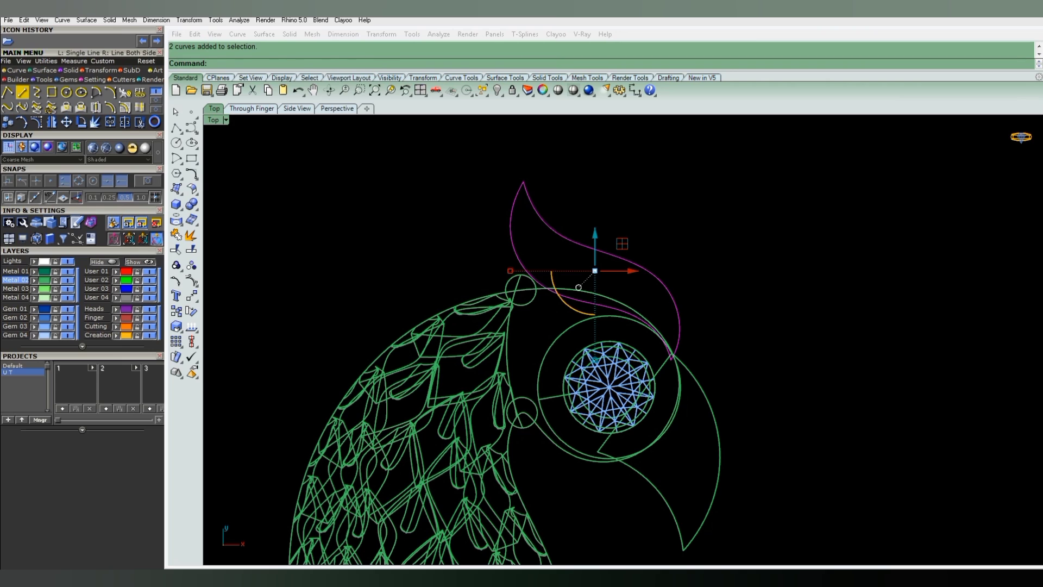
{"action": "left_click", "coordinate": [36, 93]}
{"action": "scroll", "coordinate": [592, 292], "scroll_direction": "up", "scroll_amount": 3}
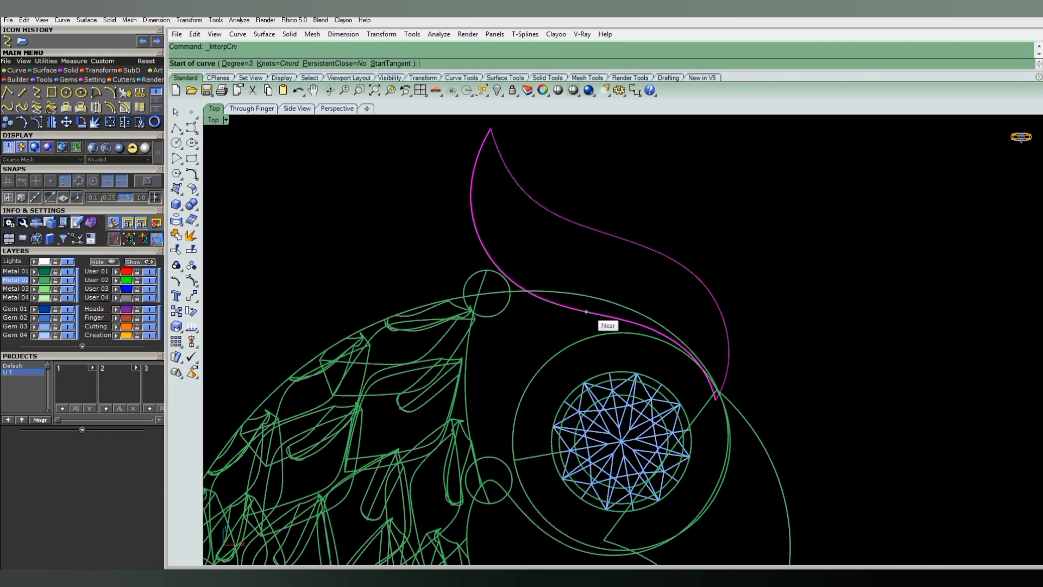
{"action": "left_click", "coordinate": [581, 311]}
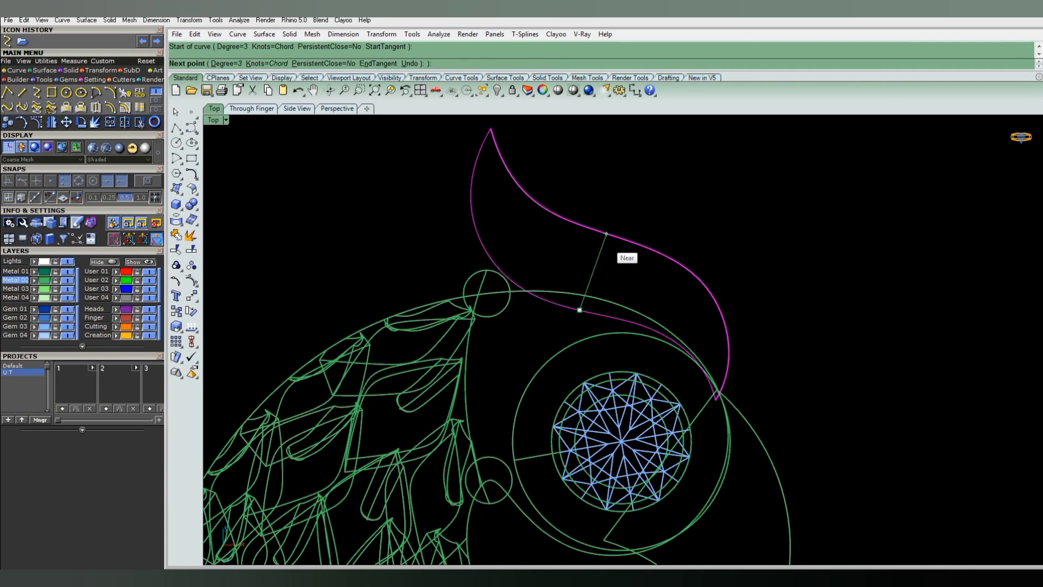
{"action": "left_click", "coordinate": [608, 235]}
{"action": "key", "text": "Return"}
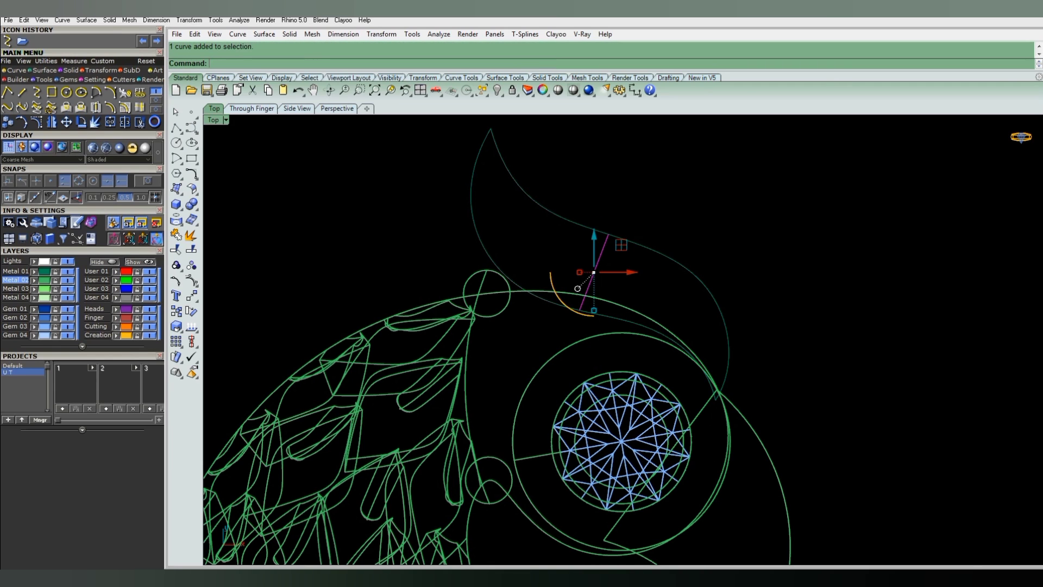
Turn on the curve's points and lift its middle points in Z to arch it.
{"action": "key", "text": "F10"}
{"action": "scroll", "coordinate": [591, 316], "scroll_direction": "up", "scroll_amount": 2}
{"action": "left_click_drag", "start_coordinate": [559, 215], "coordinate": [626, 275]}
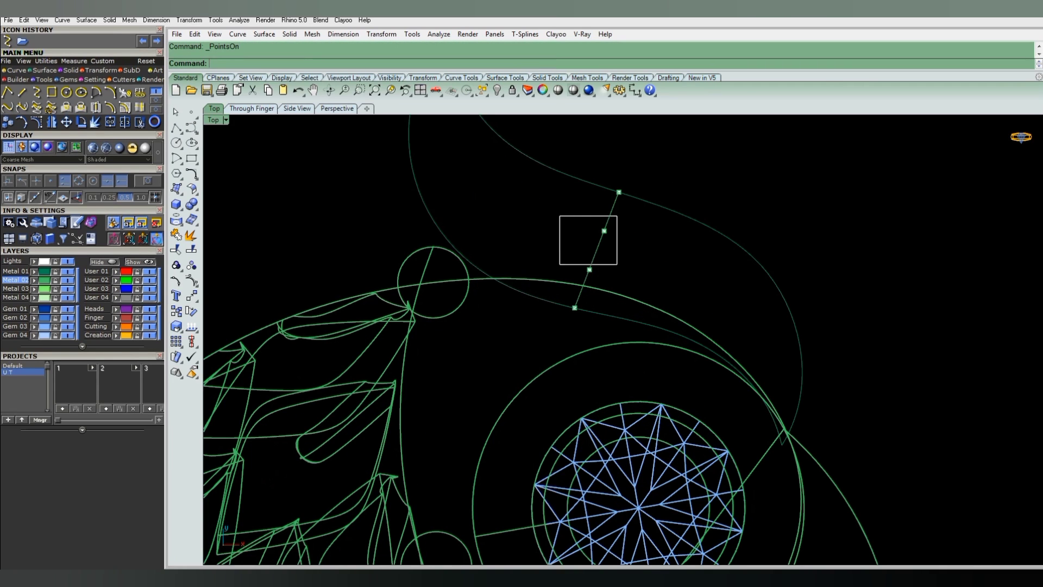
{"action": "right_click_drag", "start_coordinate": [598, 326], "coordinate": [679, 337], "text": "ctrl+shift"}
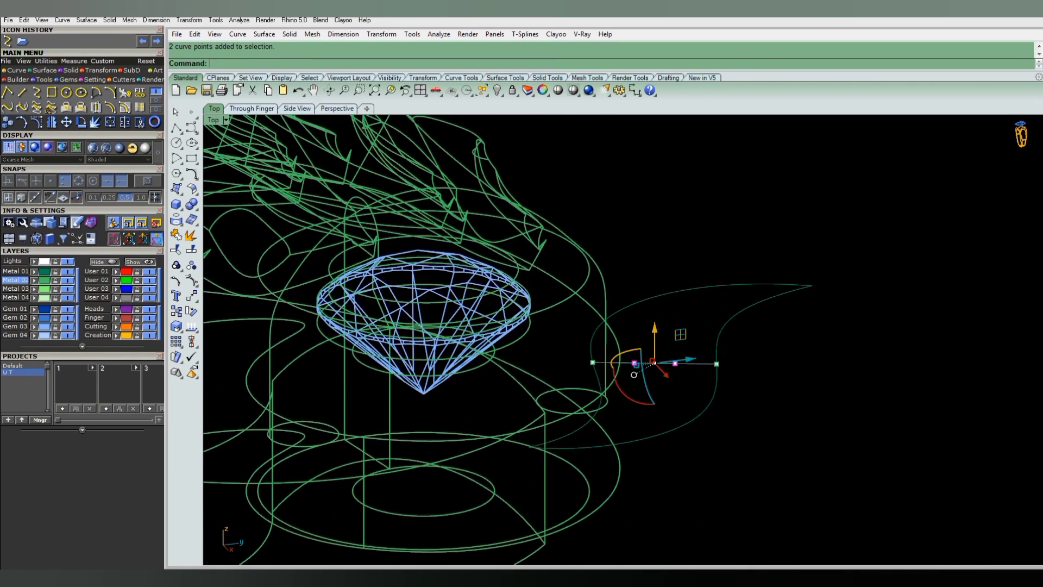
{"action": "mouse_move", "coordinate": [655, 326]}
{"action": "left_mouse_down"}
{"action": "mouse_move", "coordinate": [655, 301]}
{"action": "mouse_move", "coordinate": [654, 313]}
{"action": "left_mouse_up"}
{"action": "right_click_drag", "start_coordinate": [658, 331], "coordinate": [678, 327], "text": "ctrl+shift"}
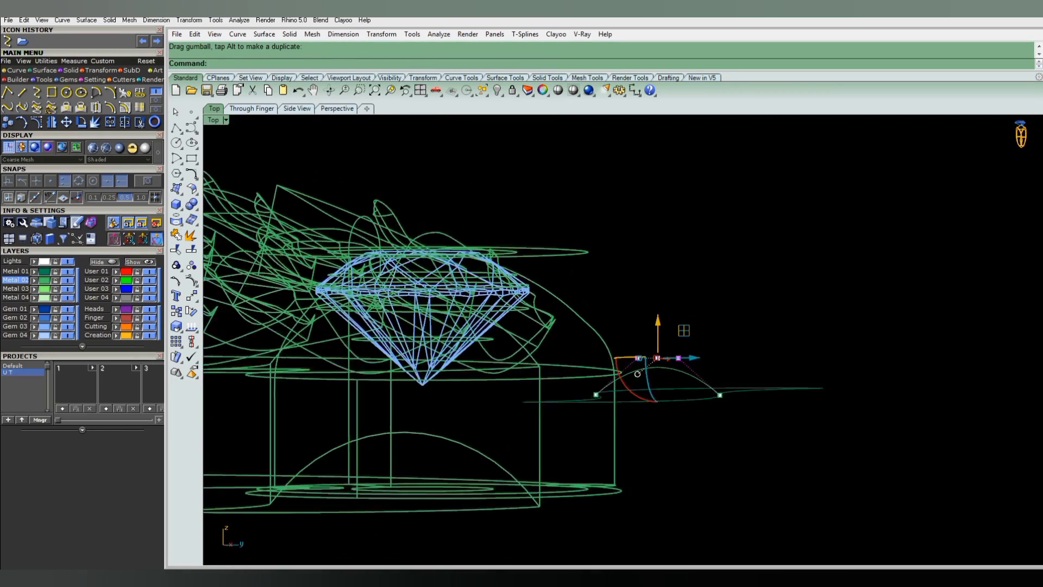
{"action": "mouse_move", "coordinate": [630, 371]}
{"action": "right_mouse_down", "text": "ctrl+shift"}
{"action": "mouse_move", "coordinate": [652, 348]}
{"action": "mouse_move", "coordinate": [620, 305]}
{"action": "right_mouse_up", "text": "ctrl+shift"}
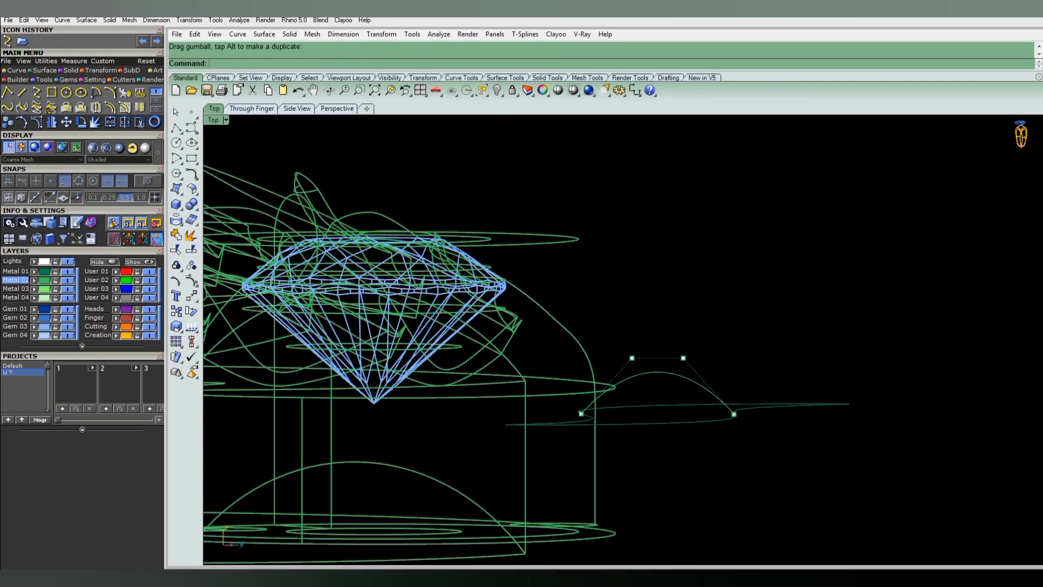
{"action": "left_click_drag", "start_coordinate": [619, 305], "coordinate": [689, 367]}
{"action": "right_click_drag", "start_coordinate": [668, 348], "coordinate": [639, 360], "text": "ctrl+shift"}
{"action": "type", "text": "R"}
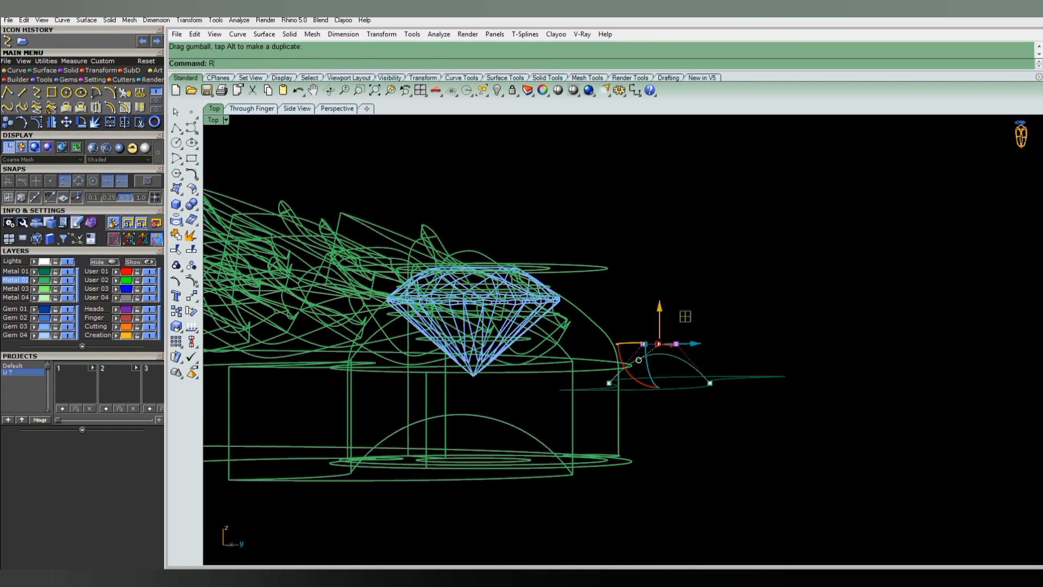
Check the arch from the side and top views, then shade the Top viewport.
{"action": "key", "text": "Return"}
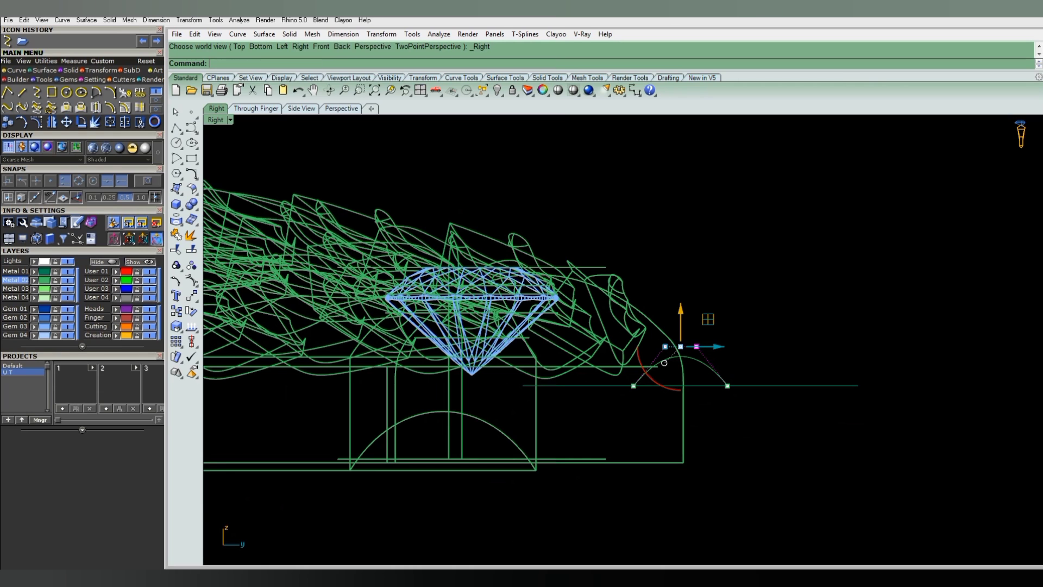
{"action": "type", "text": "t"}
{"action": "key", "text": "Return"}
{"action": "scroll", "coordinate": [594, 299], "scroll_direction": "down", "scroll_amount": 3}
{"action": "scroll", "coordinate": [594, 300], "scroll_direction": "up", "scroll_amount": 4}
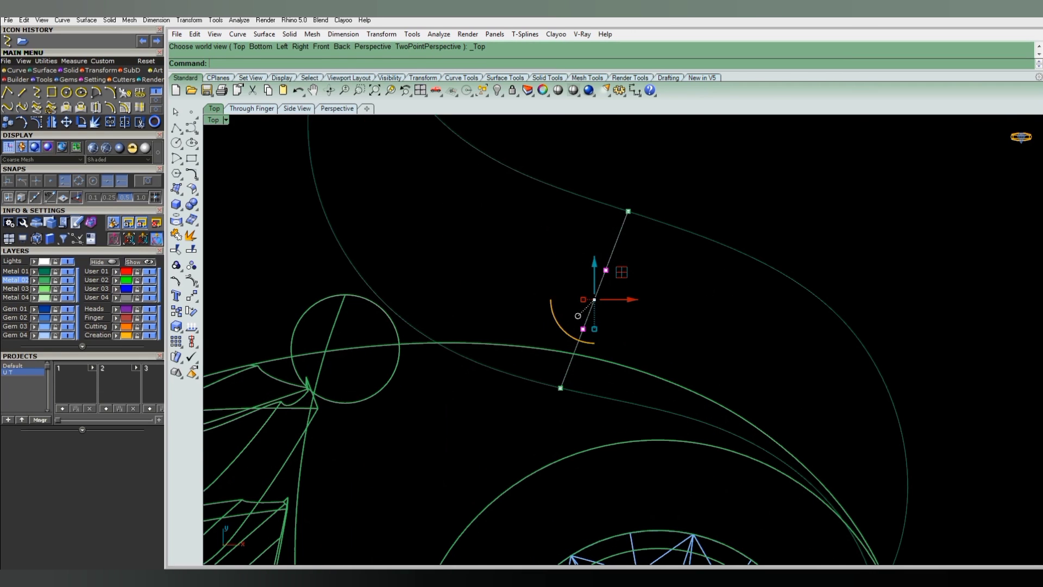
{"action": "mouse_move", "coordinate": [569, 336]}
{"action": "left_mouse_down", "text": "ctrl"}
{"action": "mouse_move", "coordinate": [558, 323]}
{"action": "mouse_move", "coordinate": [573, 309]}
{"action": "mouse_move", "coordinate": [578, 339]}
{"action": "left_mouse_up", "text": "ctrl"}
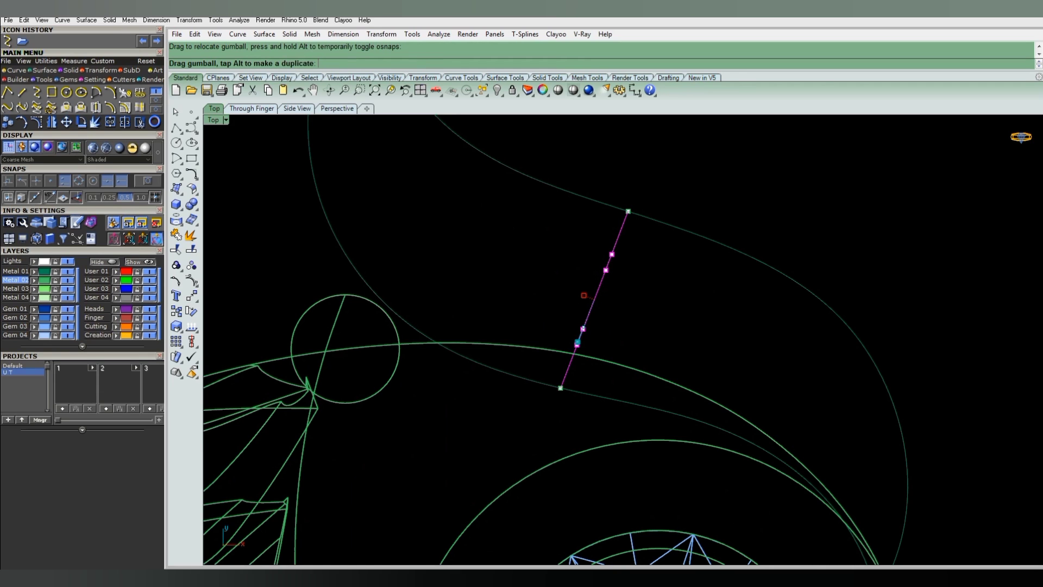
{"action": "scroll", "coordinate": [579, 340], "scroll_direction": "down", "scroll_amount": 5}
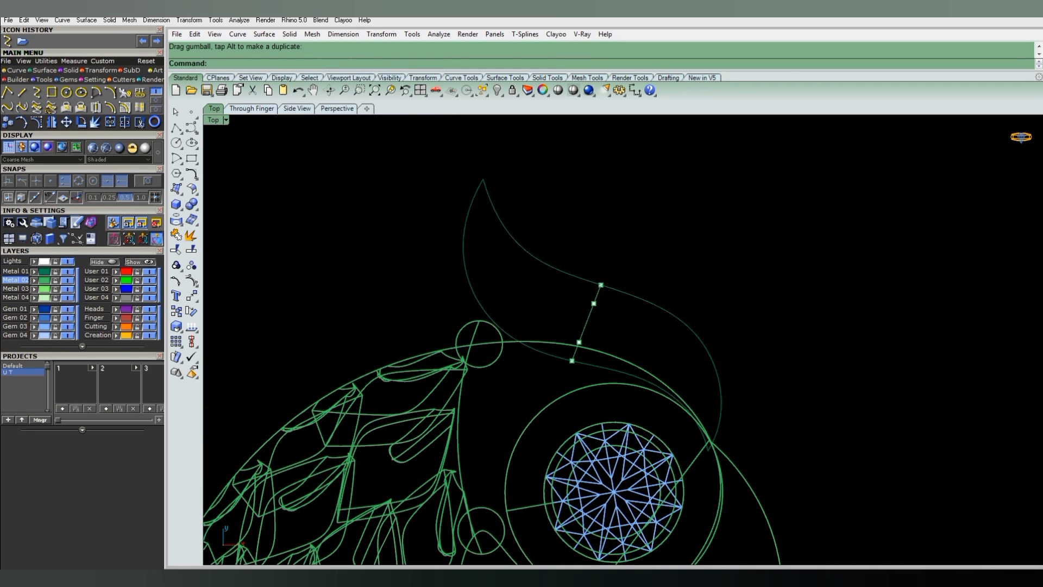
{"action": "left_click", "coordinate": [574, 90]}
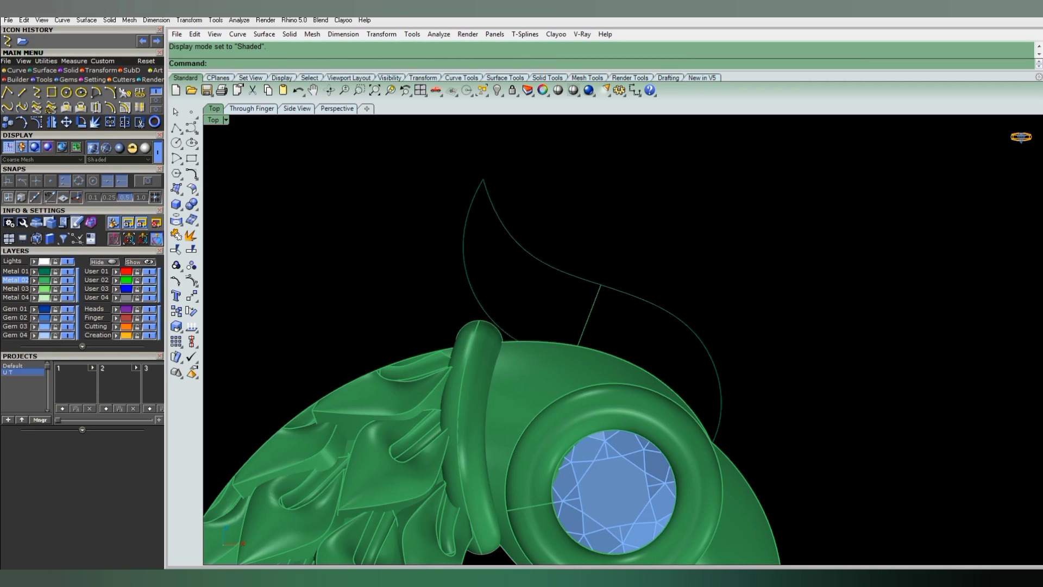
Sweep2 the crest along both outline rails with point ends and the arched section.
{"action": "type", "text": "Sweep2"}
{"action": "key", "text": "Return"}
{"action": "left_click", "coordinate": [604, 365]}
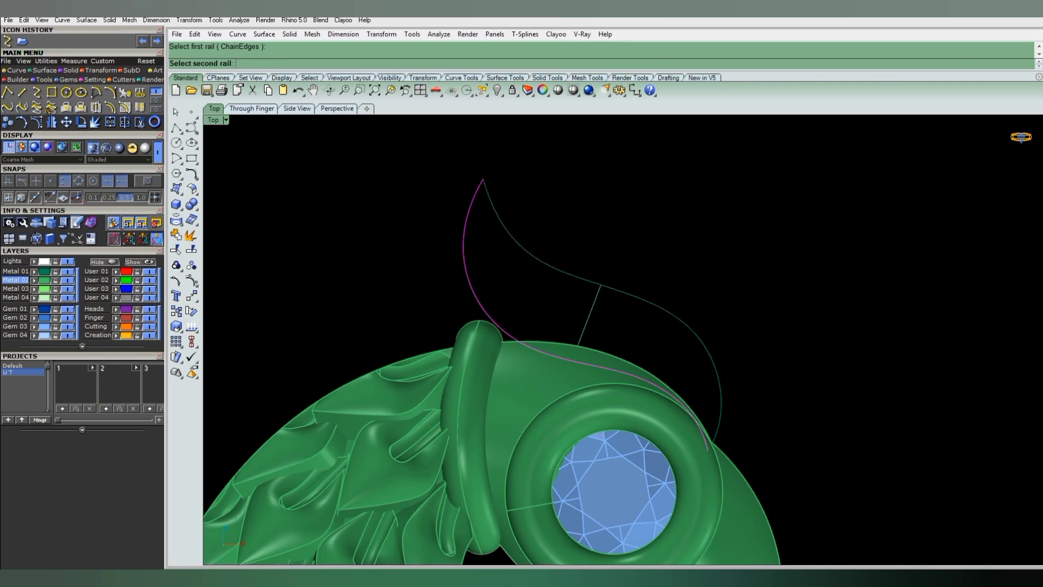
{"action": "left_click", "coordinate": [668, 318]}
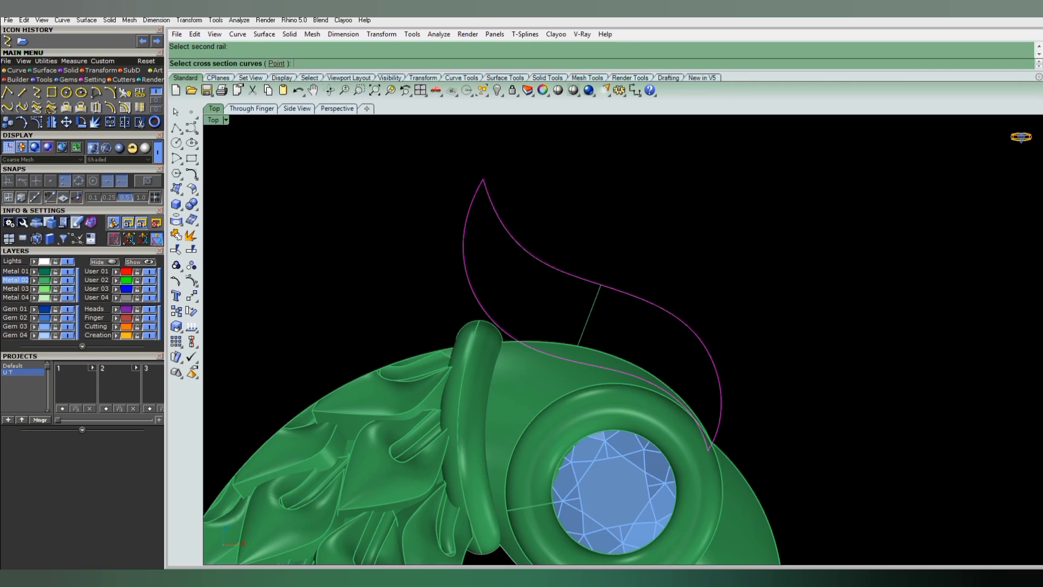
{"action": "left_click", "coordinate": [276, 63]}
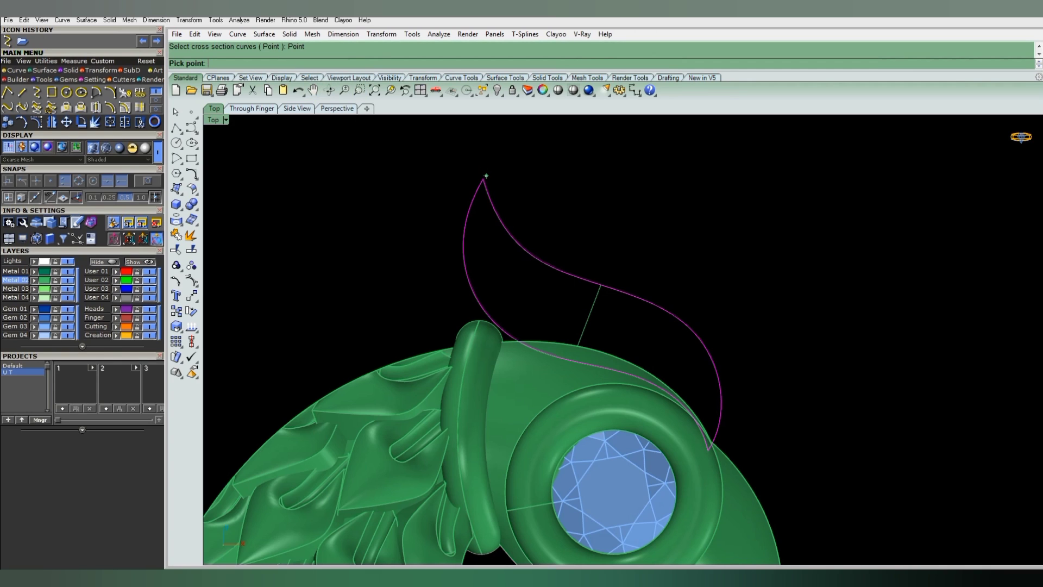
{"action": "left_click", "coordinate": [483, 180]}
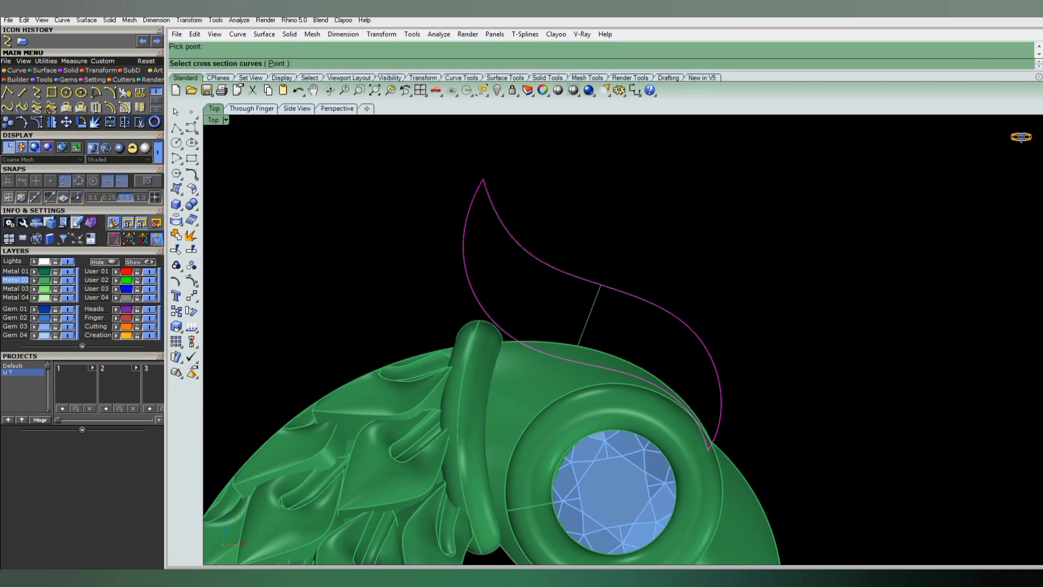
{"action": "left_click", "coordinate": [586, 322]}
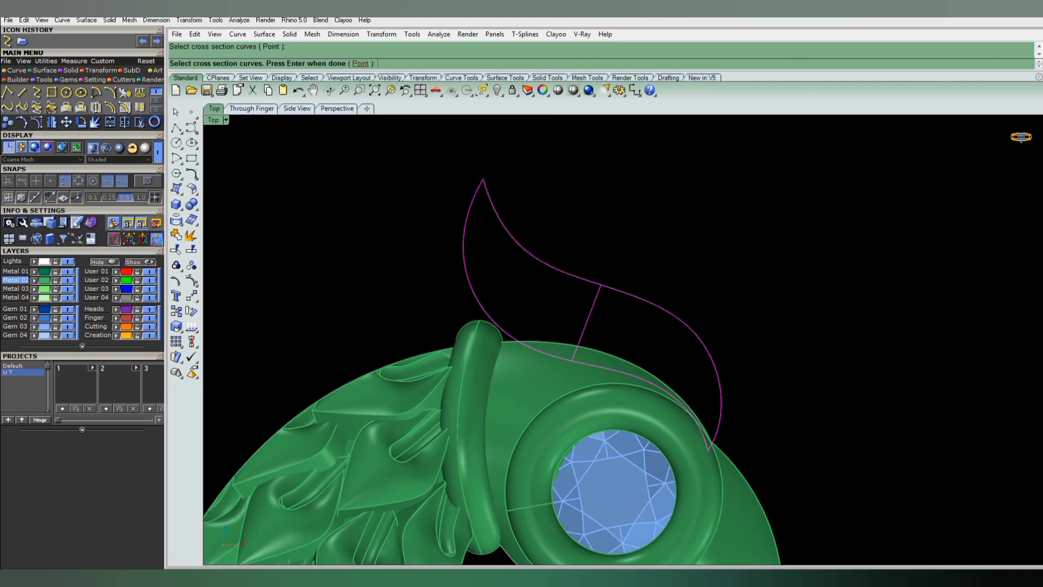
{"action": "left_click", "coordinate": [361, 63]}
{"action": "left_click", "coordinate": [694, 451]}
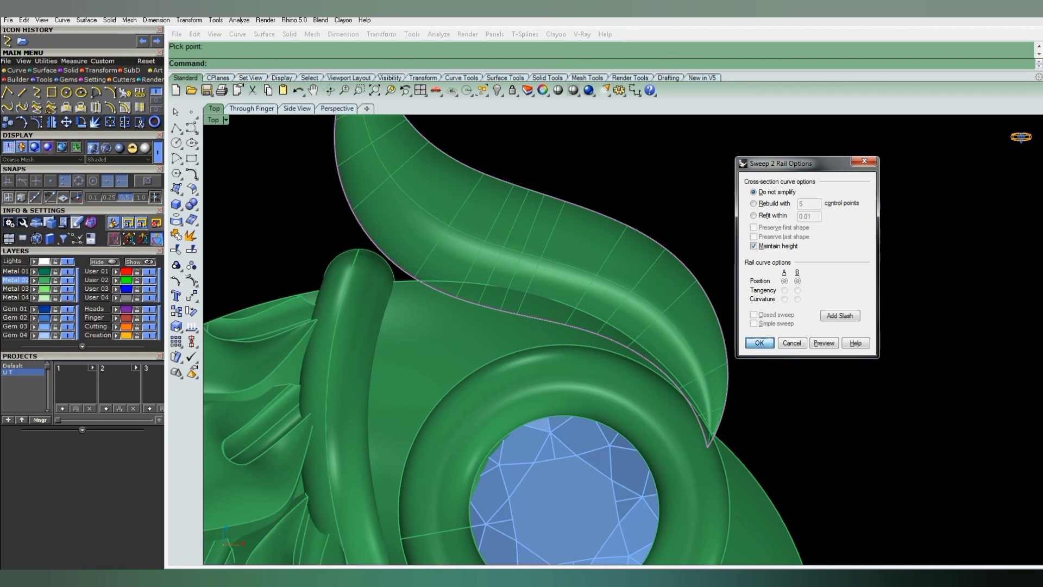
{"action": "left_click", "coordinate": [759, 343]}
{"action": "scroll", "coordinate": [669, 405], "scroll_direction": "down", "scroll_amount": 5}
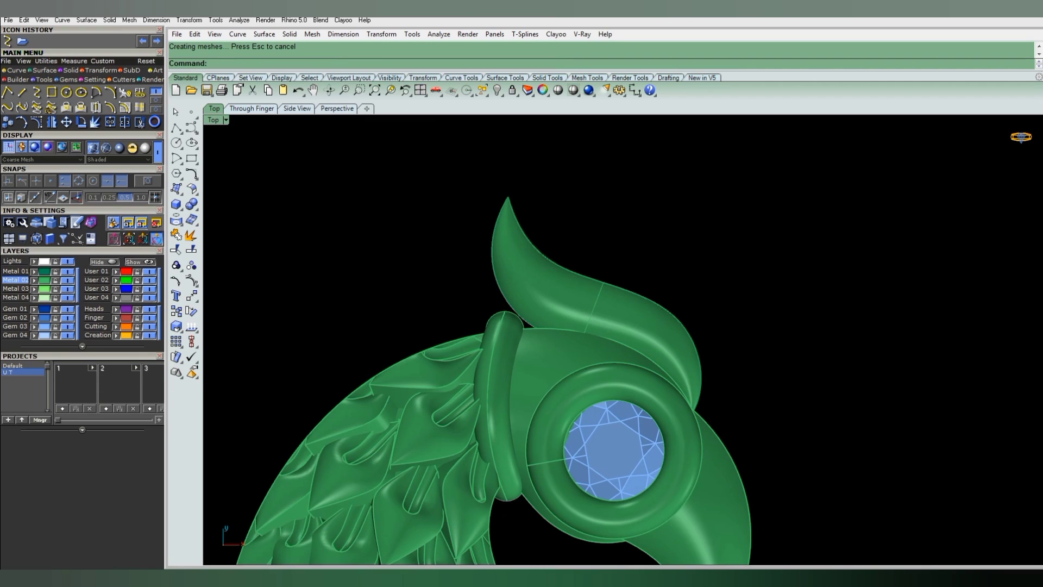
Zoom in on the bird's eye bezel in the top view.
{"action": "key", "text": "Down"}
{"action": "key", "text": "ctrl+F1"}
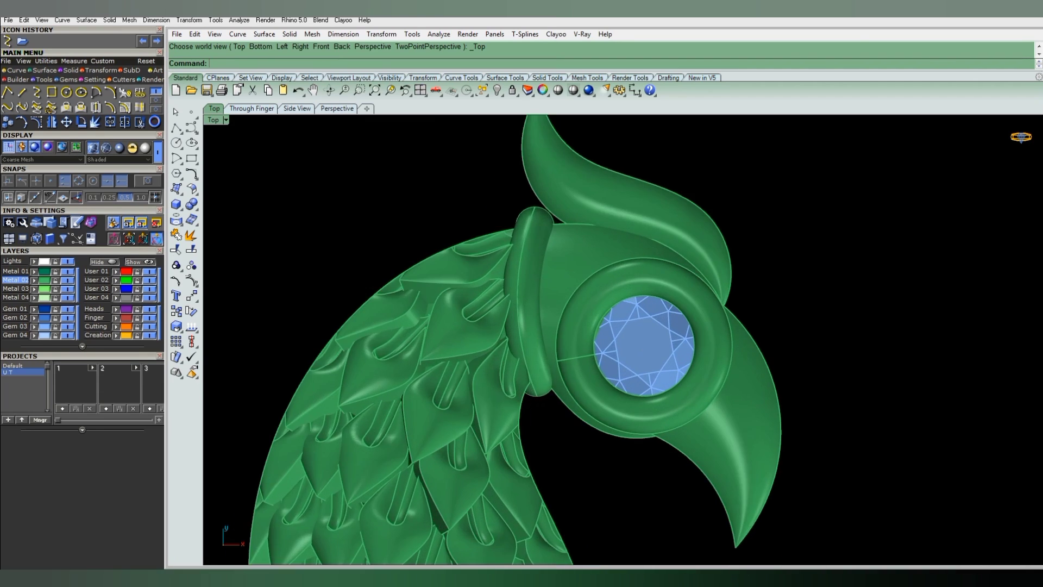
{"action": "key", "text": "Down"}
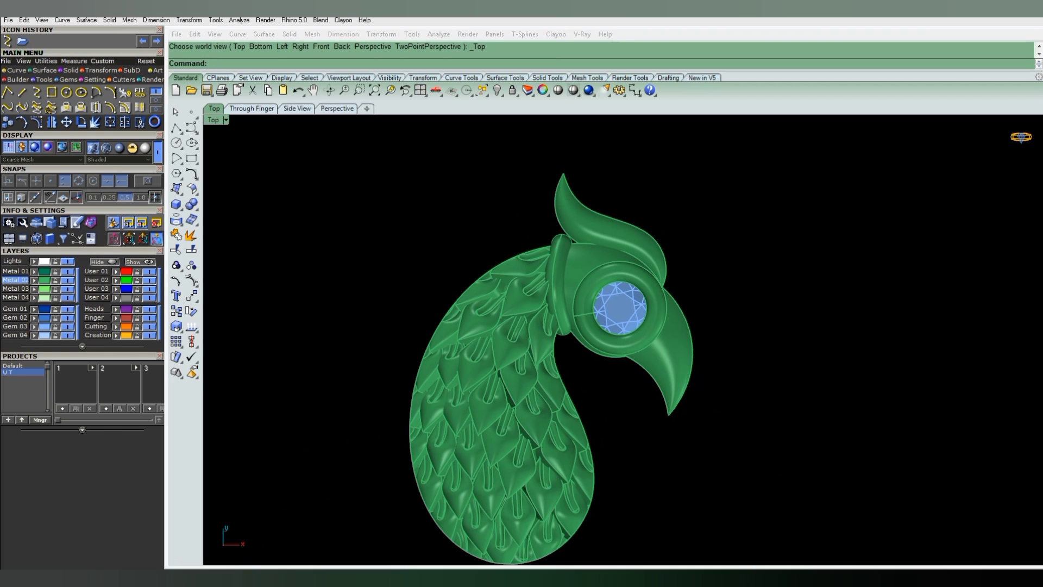
{"action": "key", "text": "Page_Up"}
{"action": "key", "text": "Page_Up"}
{"action": "key", "text": "ctrl+shift+Down"}
{"action": "key", "text": "ctrl+shift+Down"}
{"action": "key", "text": "Page_Up"}
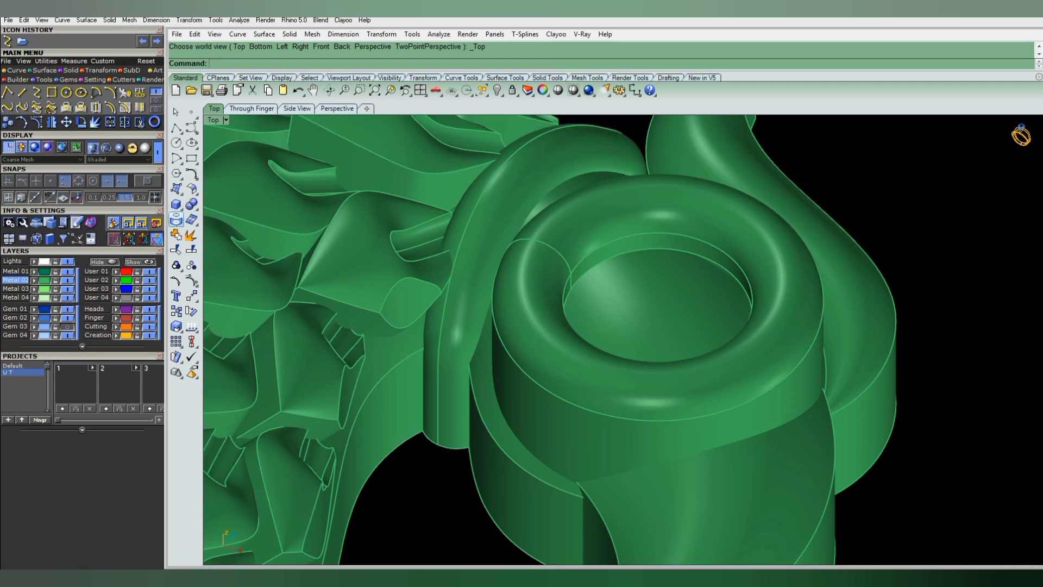
{"action": "key", "text": "Home"}
{"action": "key", "text": "Home"}
{"action": "key", "text": "Home"}
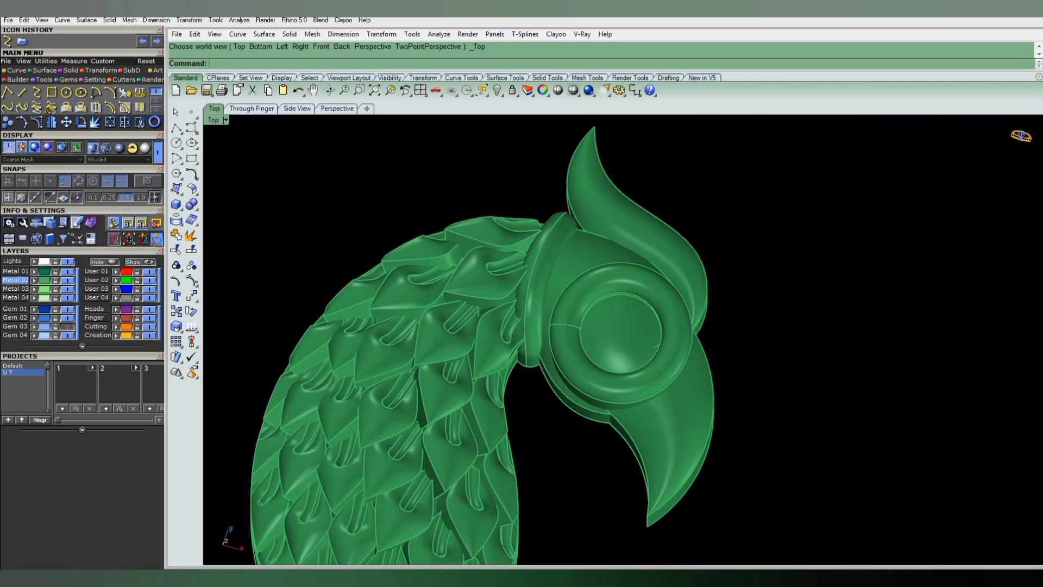
{"action": "key", "text": "Page_Up"}
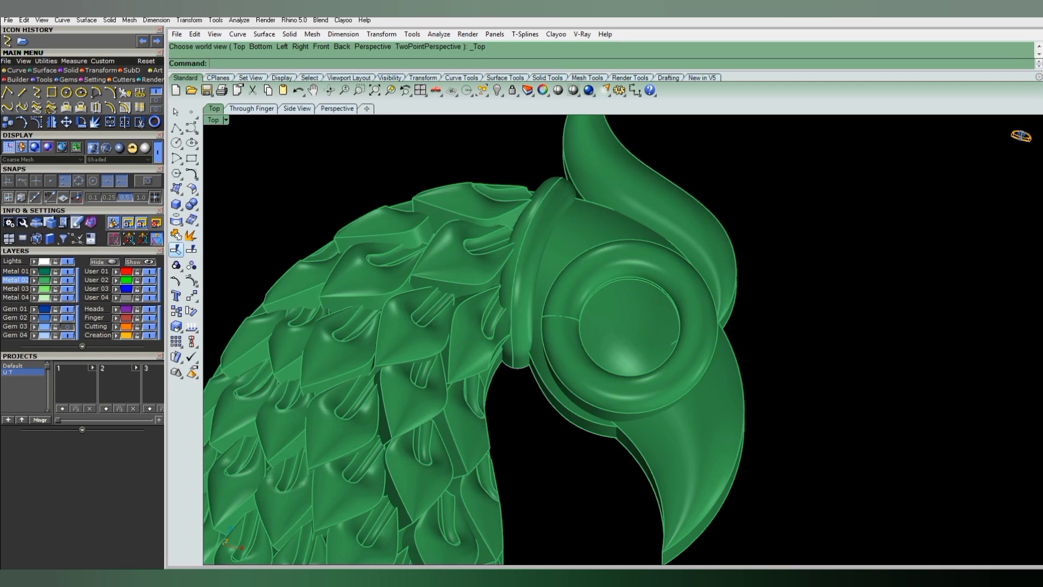
Extract the circular isocurve around the eye from the bezel surface.
{"action": "left_click", "coordinate": [176, 219]}
{"action": "left_click", "coordinate": [253, 224]}
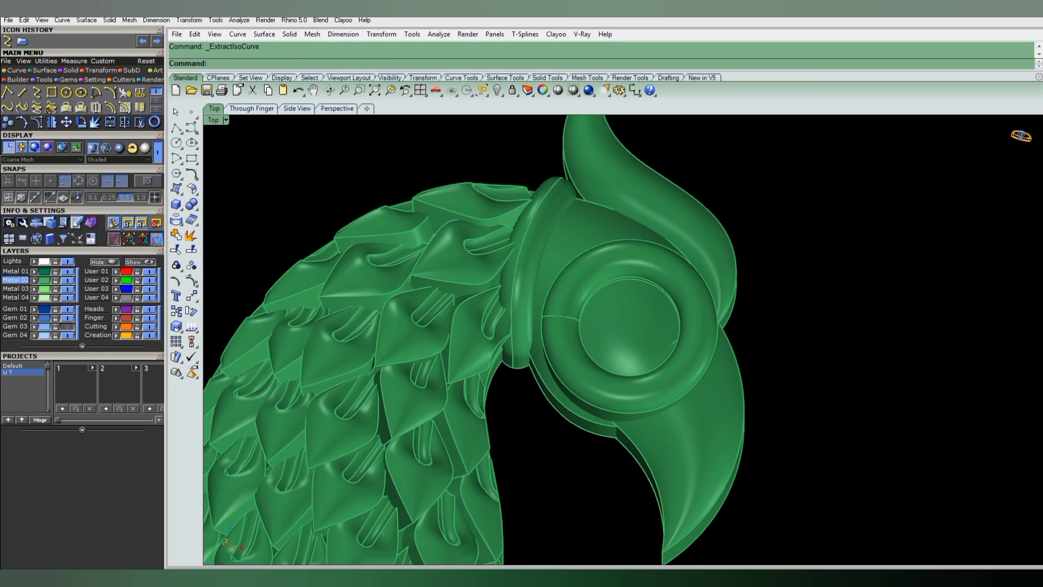
{"action": "scroll", "coordinate": [576, 343], "scroll_direction": "up", "scroll_amount": 1}
{"action": "scroll", "coordinate": [548, 339], "scroll_direction": "up", "scroll_amount": 1}
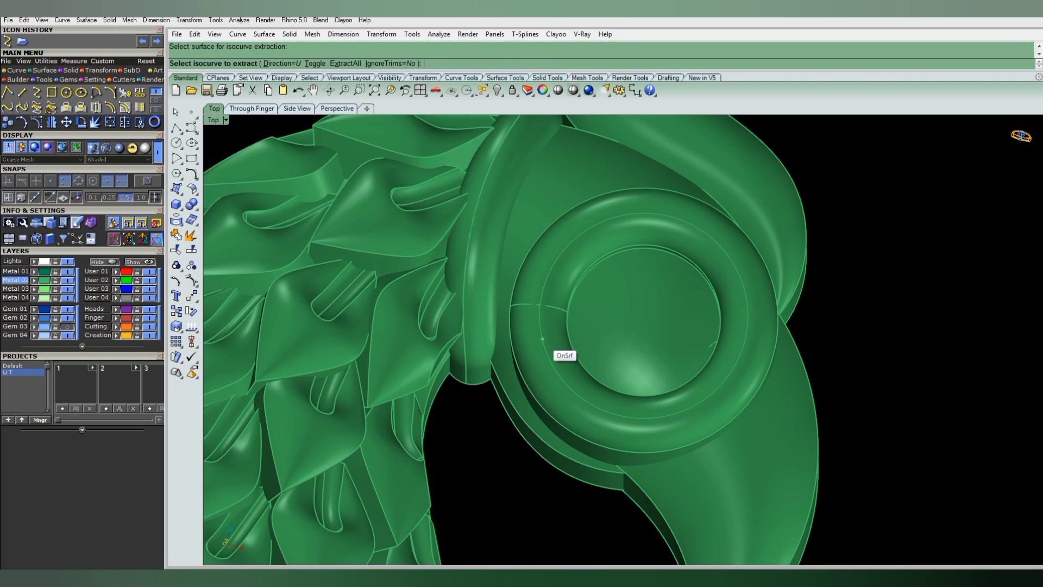
{"action": "left_click", "coordinate": [539, 340]}
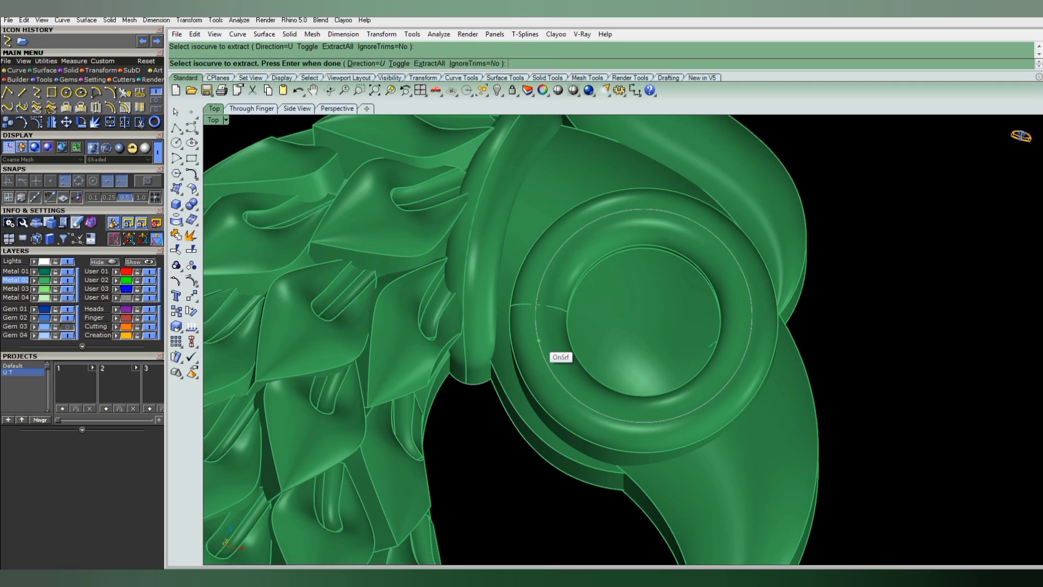
{"action": "key", "text": "Return"}
Rebuild the eye circle with point count 20 and degree 3.
{"action": "scroll", "coordinate": [538, 340], "scroll_direction": "down", "scroll_amount": 3}
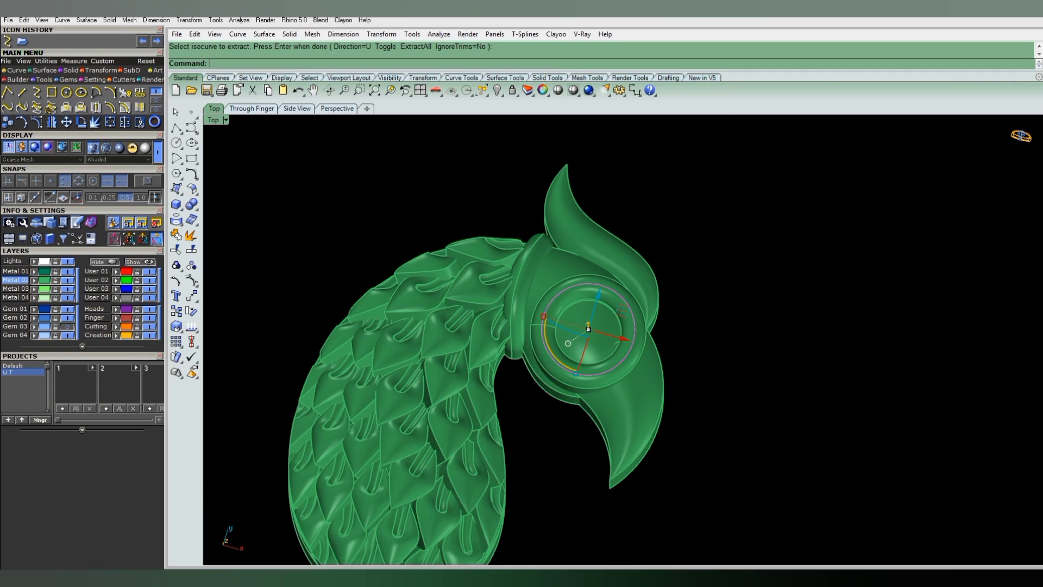
{"action": "type", "text": "Rebuild"}
{"action": "key", "text": "Return"}
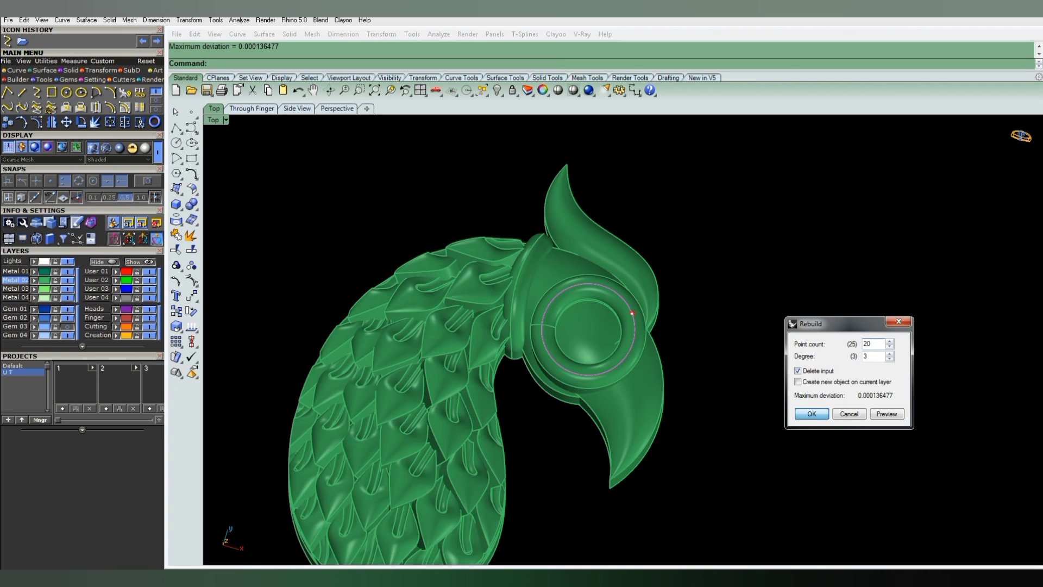
{"action": "key", "text": "Return"}
{"action": "type", "text": "m"}
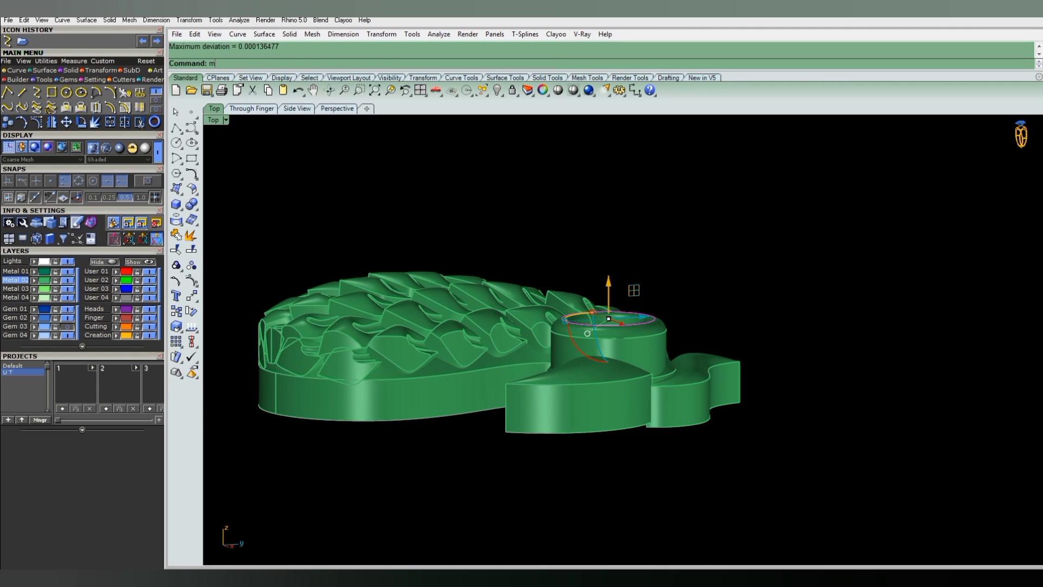
Try a MakeHole cut on the pendant at the eye, then undo the cutter deletion.
{"action": "type", "text": "atrixArt"}
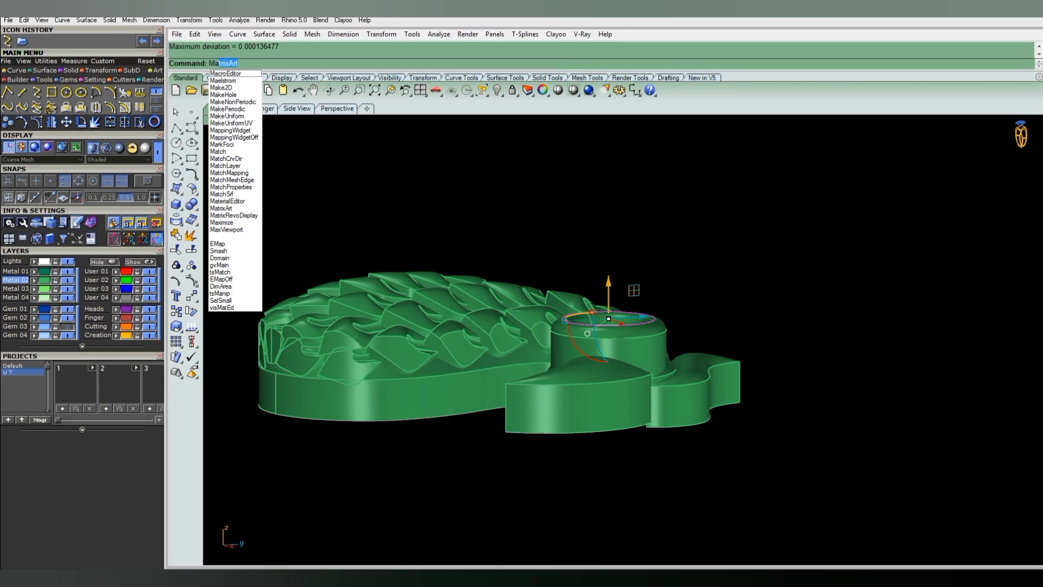
{"action": "left_click", "coordinate": [222, 95]}
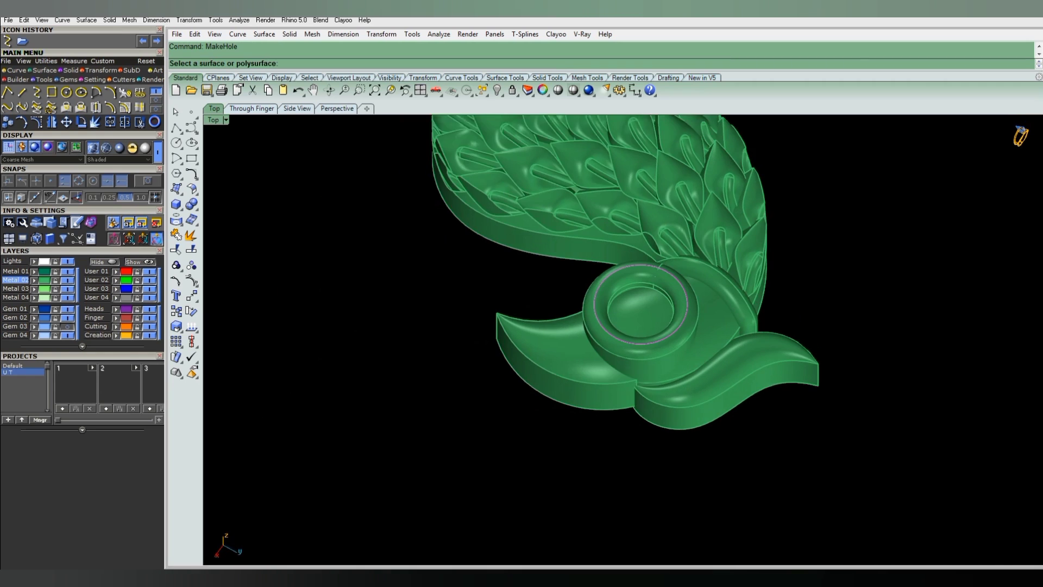
{"action": "left_click", "coordinate": [643, 380]}
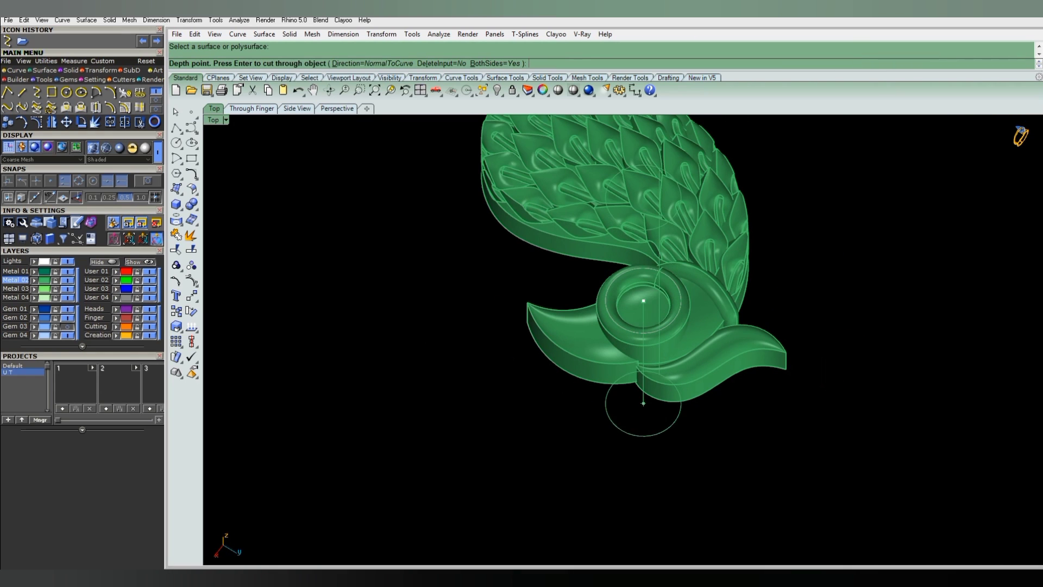
{"action": "left_click", "coordinate": [643, 403]}
{"action": "key", "text": "Delete"}
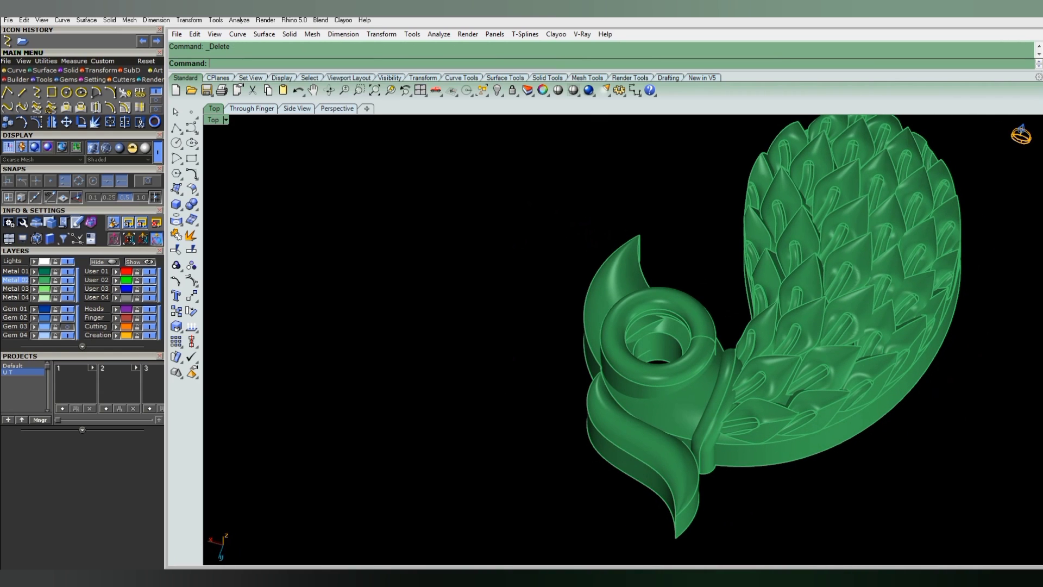
{"action": "key", "text": "ctrl+z"}
Cut the eye circle hole through the whole pendant and delete the cutter curve.
{"action": "key", "text": "Return"}
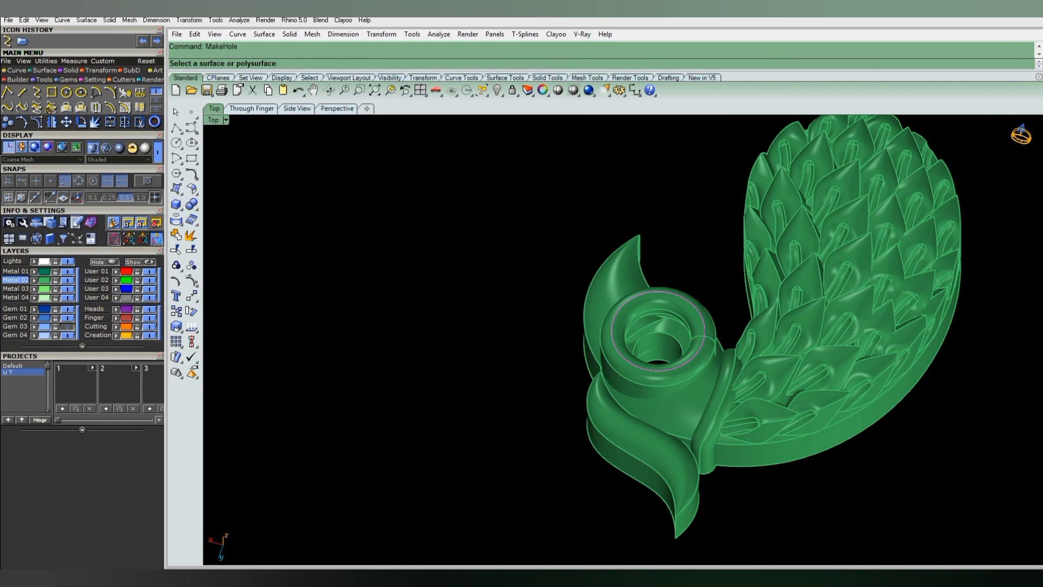
{"action": "left_click", "coordinate": [679, 381]}
{"action": "left_click", "coordinate": [705, 333]}
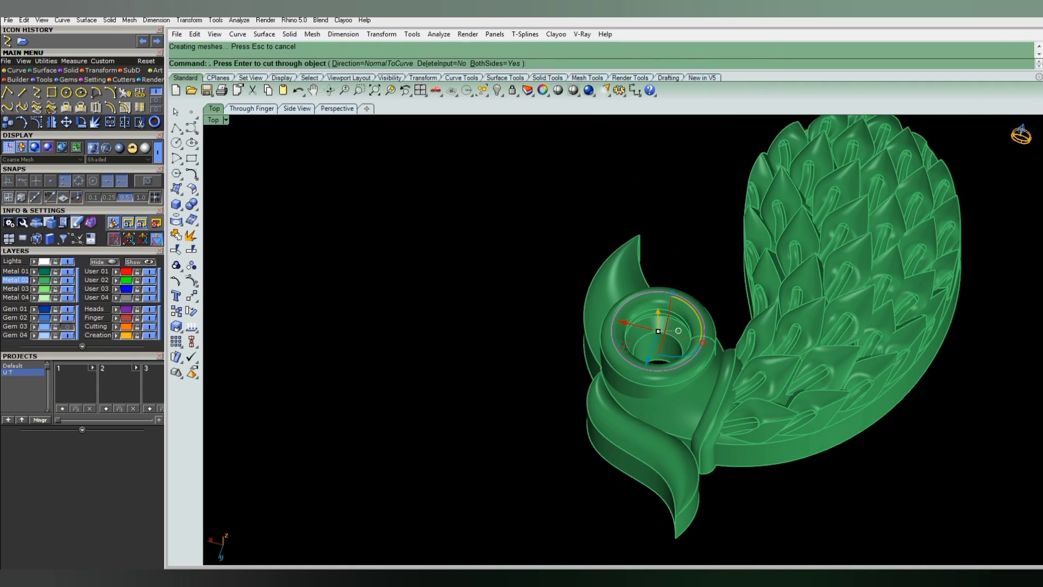
{"action": "key", "text": "Return"}
{"action": "key", "text": "Delete"}
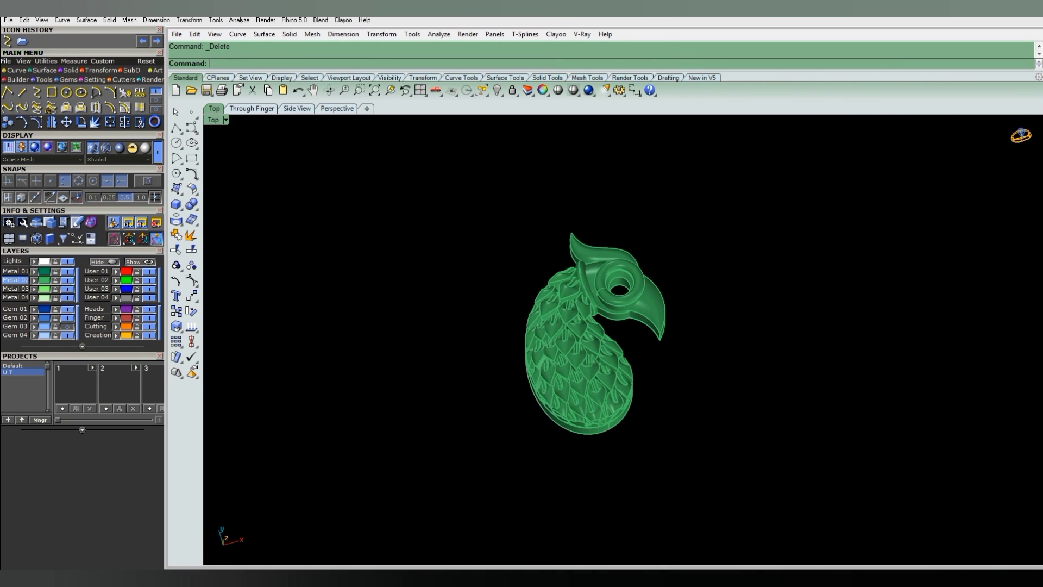
Show the gem layer and change the eye gem's color to red.
{"action": "left_click", "coordinate": [67, 326]}
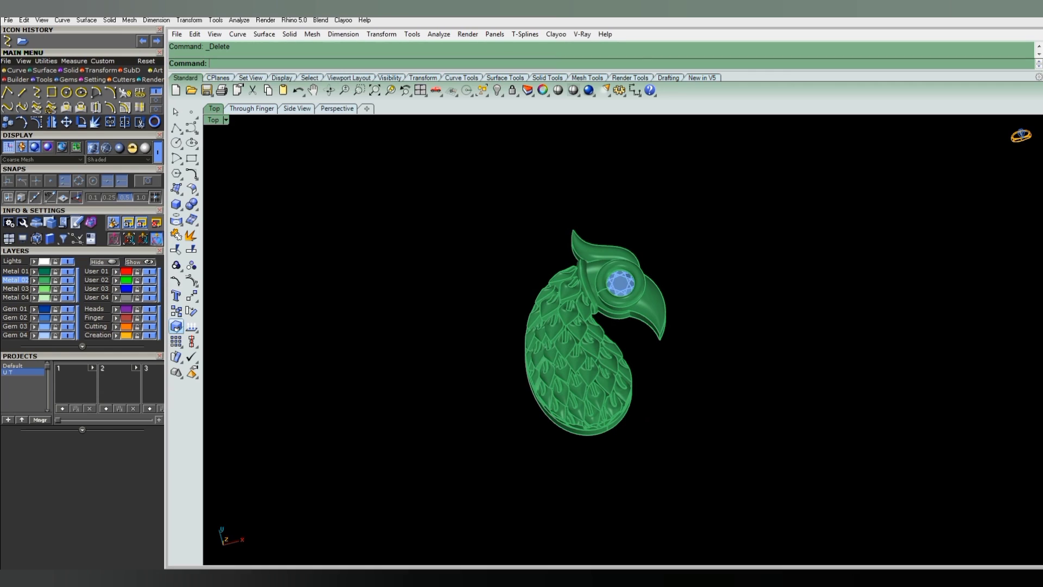
{"action": "left_click", "coordinate": [620, 283]}
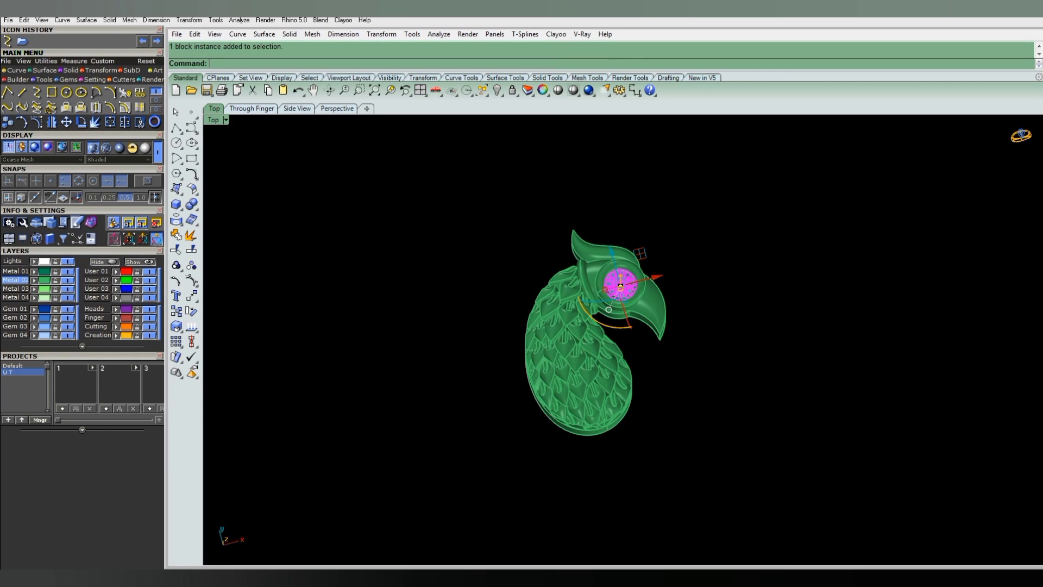
{"action": "left_click", "coordinate": [192, 280]}
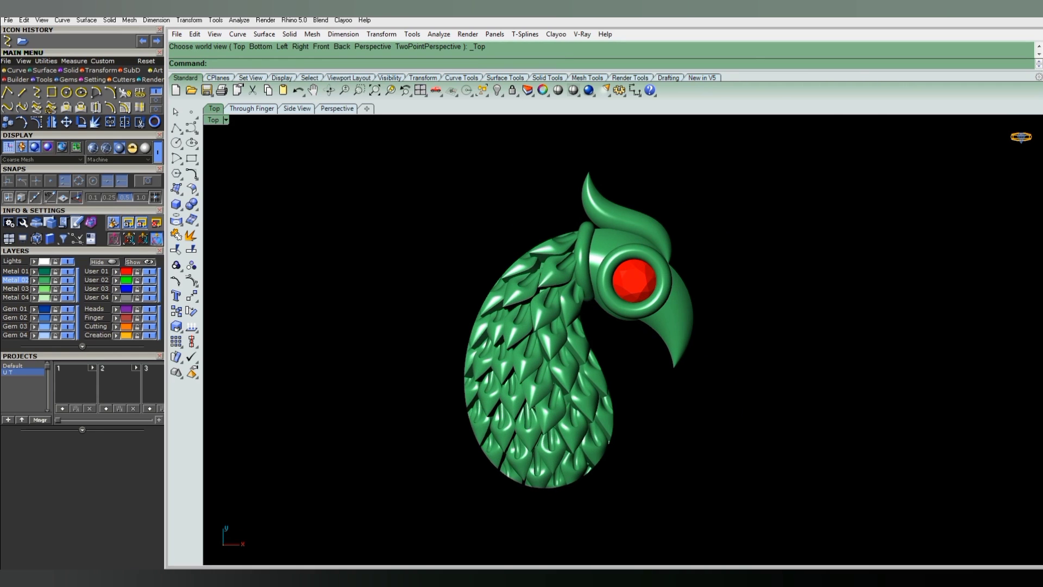
Draw the first interpolated tail feather curve sweeping down below the body.
{"action": "left_click", "coordinate": [569, 370]}
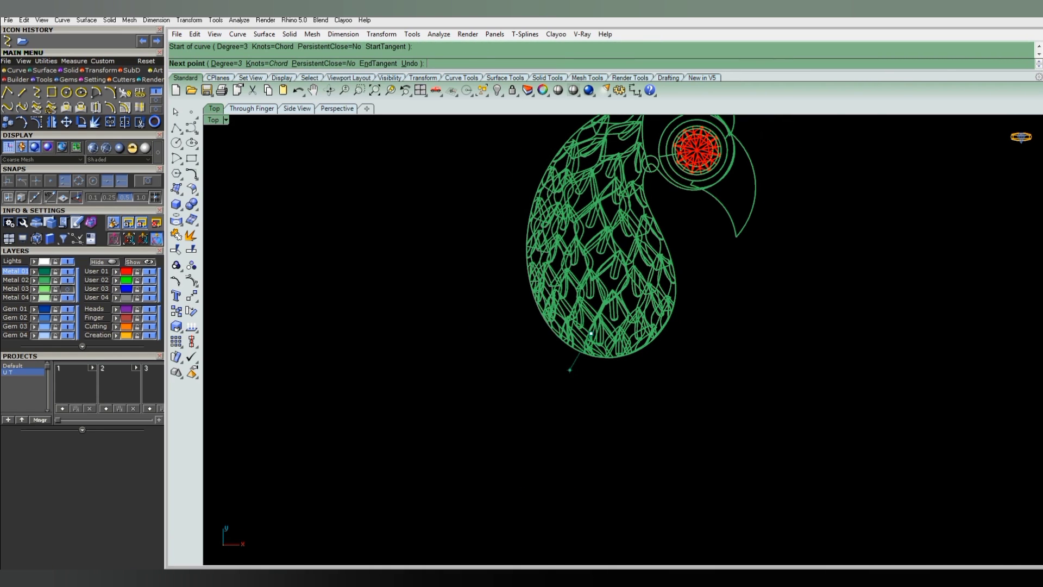
{"action": "left_click", "coordinate": [576, 369]}
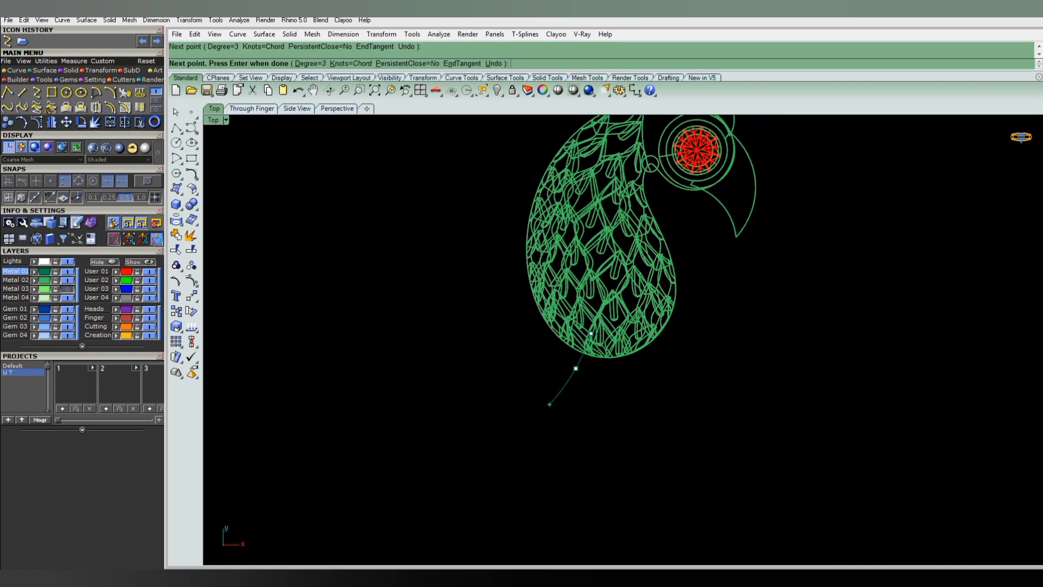
{"action": "left_click", "coordinate": [550, 406]}
{"action": "left_click", "coordinate": [510, 454]}
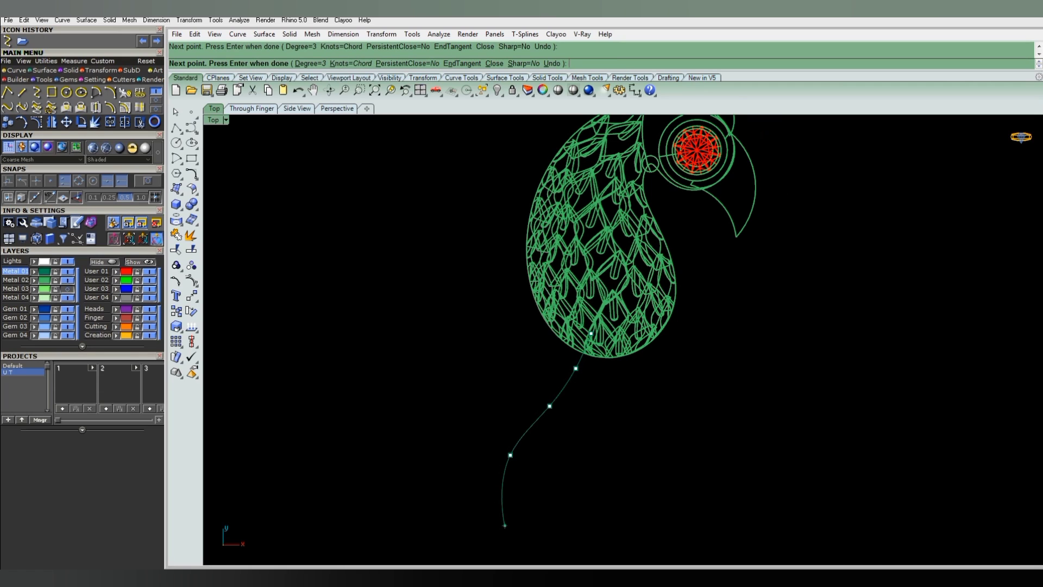
{"action": "right_click_drag", "start_coordinate": [504, 521], "coordinate": [497, 471]}
{"action": "left_click", "coordinate": [472, 483]}
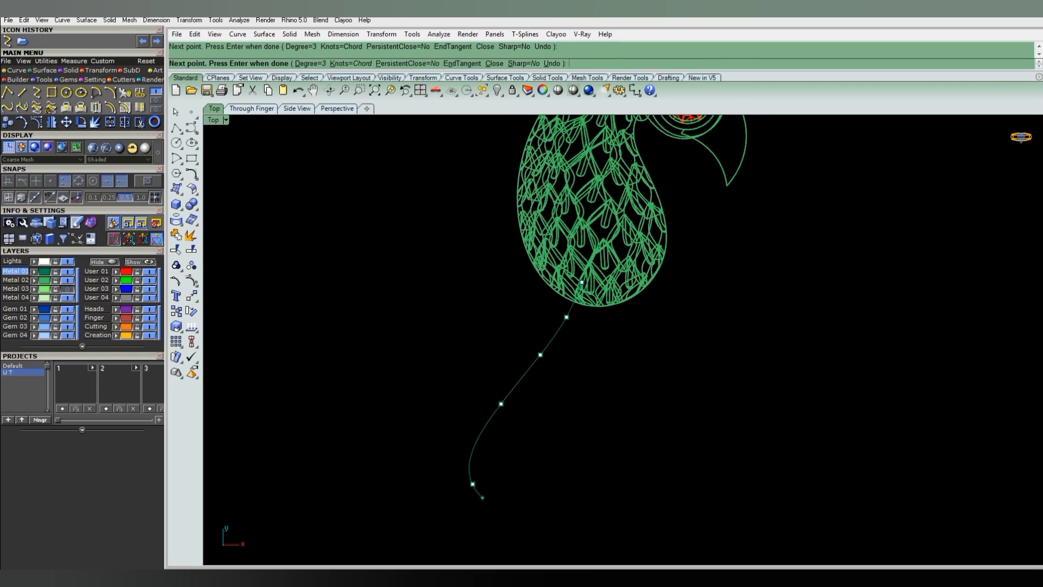
{"action": "left_click", "coordinate": [496, 532]}
{"action": "key", "text": "Return"}
{"action": "key", "text": "Return"}
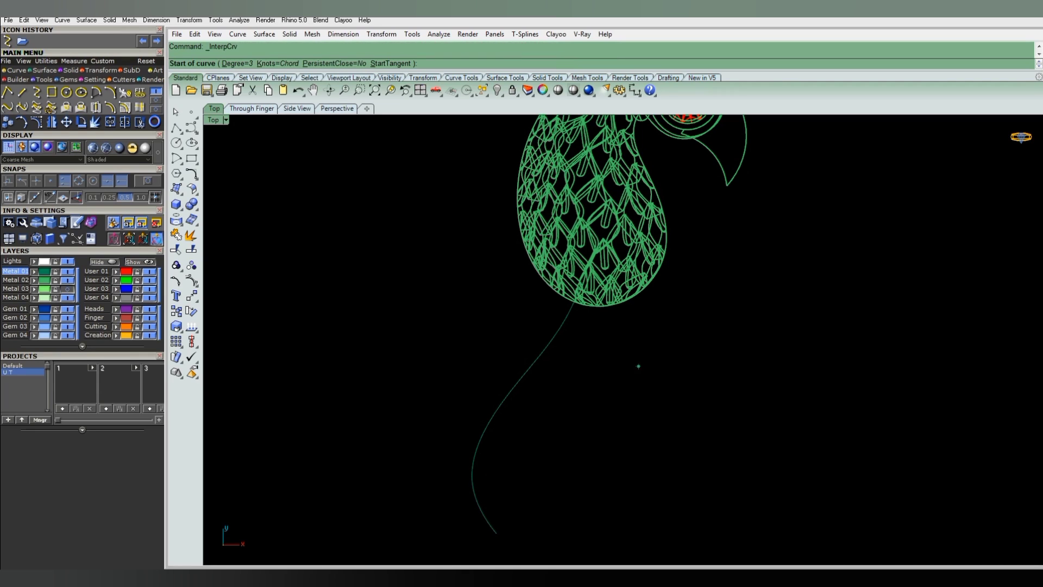
Draw a second tail curve from the body's base curving downward.
{"action": "left_click", "coordinate": [643, 283]}
{"action": "left_click", "coordinate": [655, 327]}
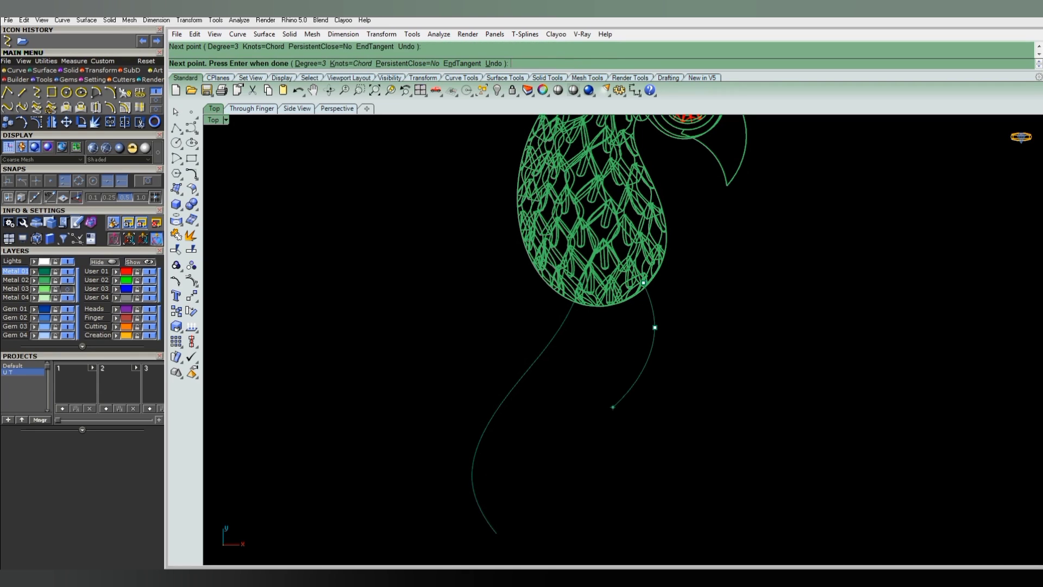
{"action": "left_click", "coordinate": [609, 406]}
{"action": "left_click", "coordinate": [554, 453]}
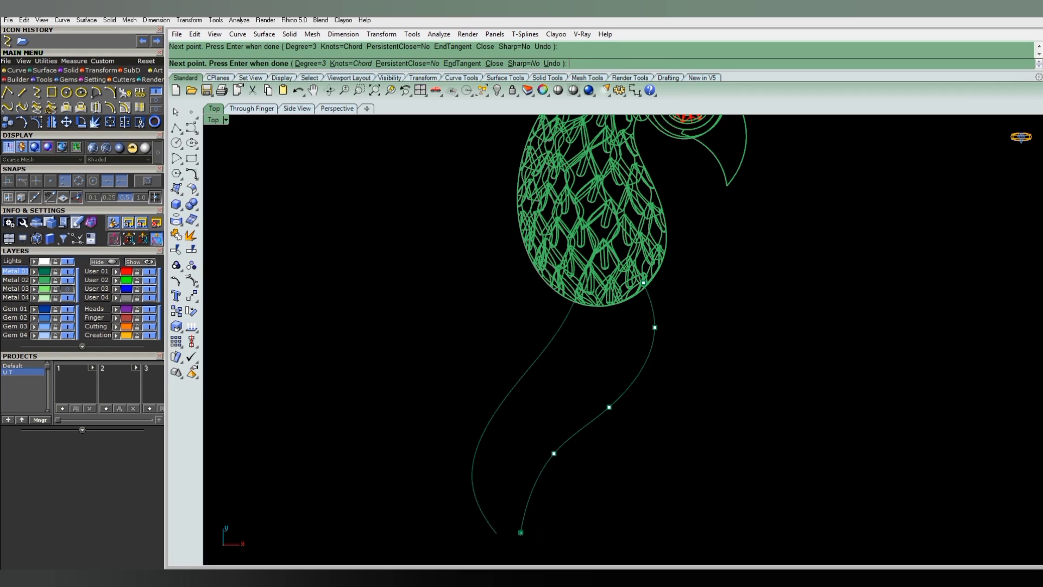
{"action": "key", "text": "Return"}
{"action": "scroll", "coordinate": [516, 524], "scroll_direction": "down", "scroll_amount": 3}
{"action": "scroll", "coordinate": [614, 366], "scroll_direction": "up", "scroll_amount": 3}
Draw two right-side feather curves meeting at a shared end point.
{"action": "key", "text": "Return"}
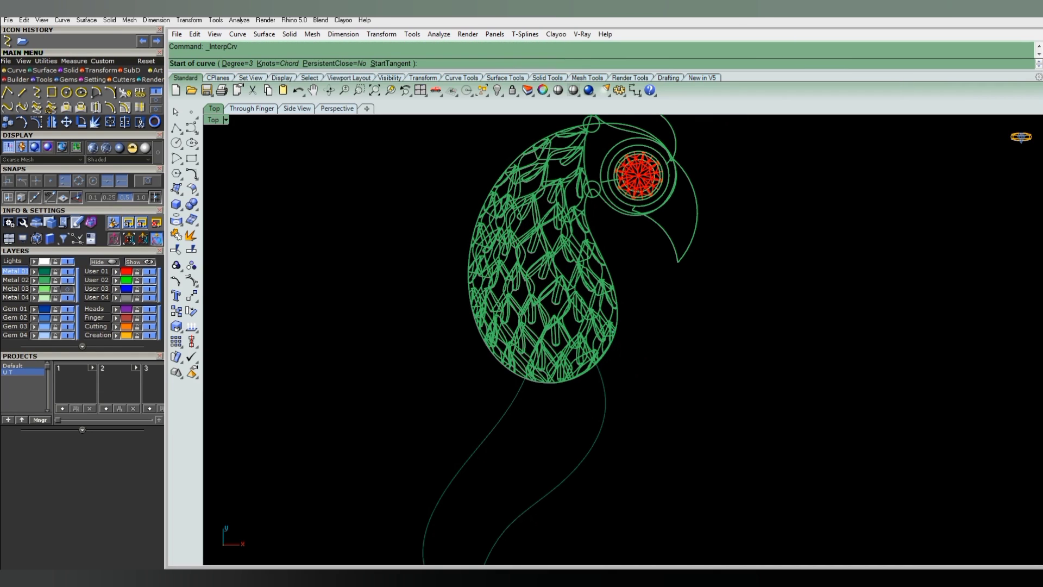
{"action": "left_click", "coordinate": [610, 325]}
{"action": "left_click", "coordinate": [630, 339]}
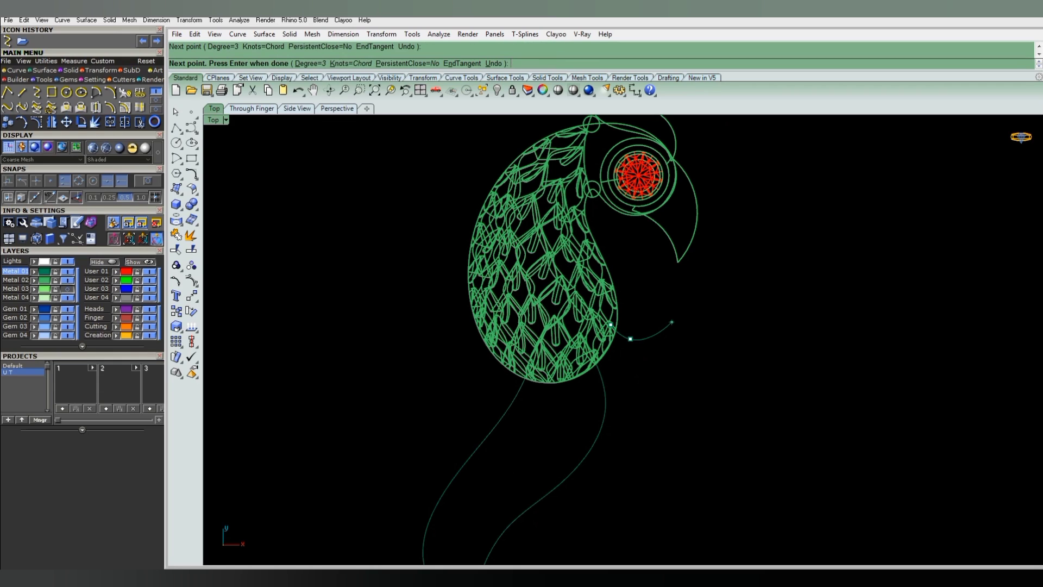
{"action": "left_click", "coordinate": [678, 314]}
{"action": "key", "text": "Return"}
{"action": "key", "text": "Return"}
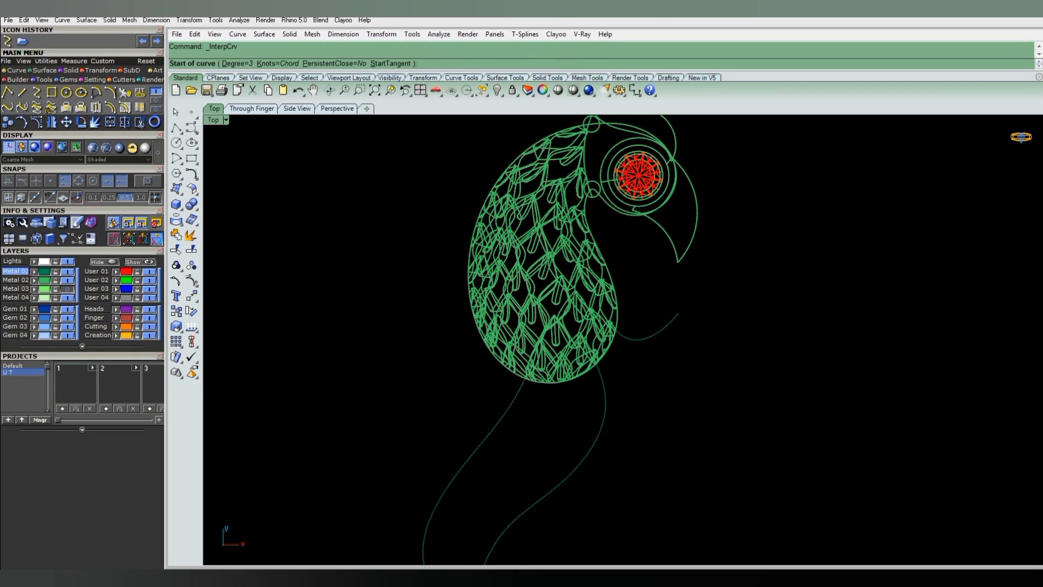
{"action": "left_click", "coordinate": [678, 314]}
{"action": "left_click", "coordinate": [619, 375]}
{"action": "left_click", "coordinate": [671, 371]}
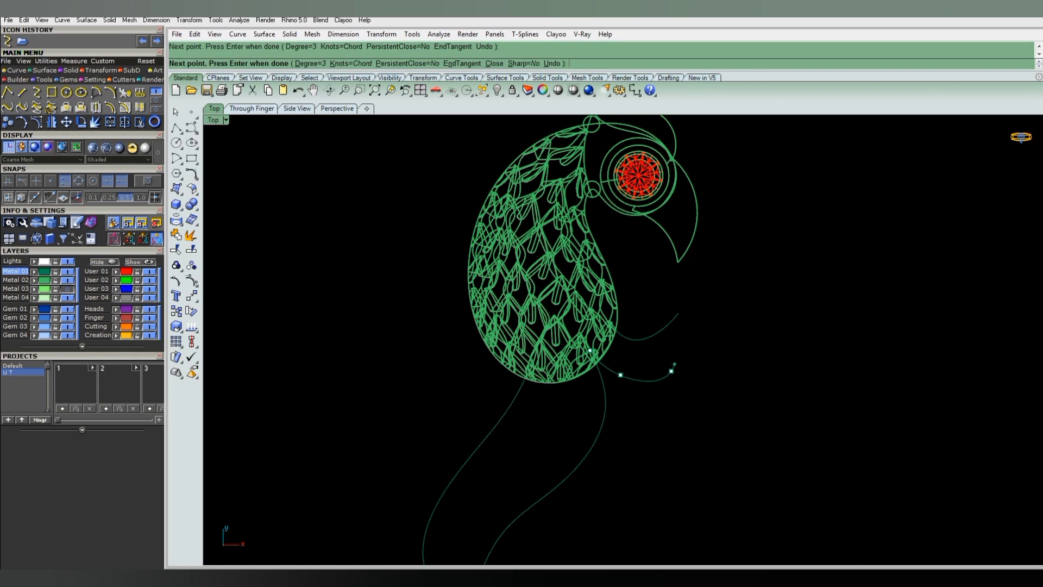
{"action": "left_click", "coordinate": [678, 313]}
{"action": "key", "text": "Return"}
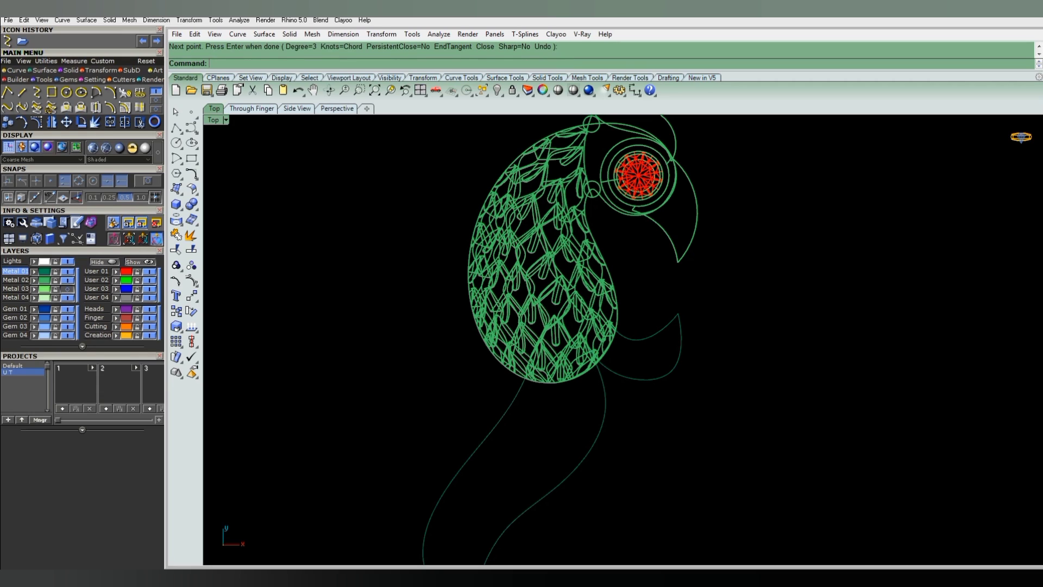
{"action": "right_click_drag", "start_coordinate": [678, 313], "coordinate": [698, 302]}
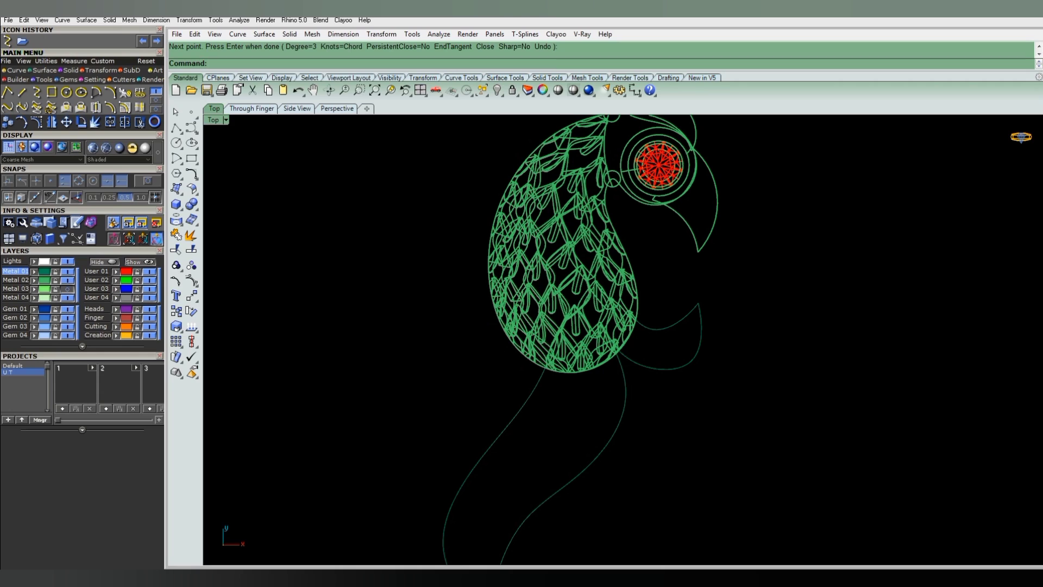
Draw the outer and inner wing curves from the body's left edge to a tip.
{"action": "key", "text": "Return"}
{"action": "left_click", "coordinate": [539, 356]}
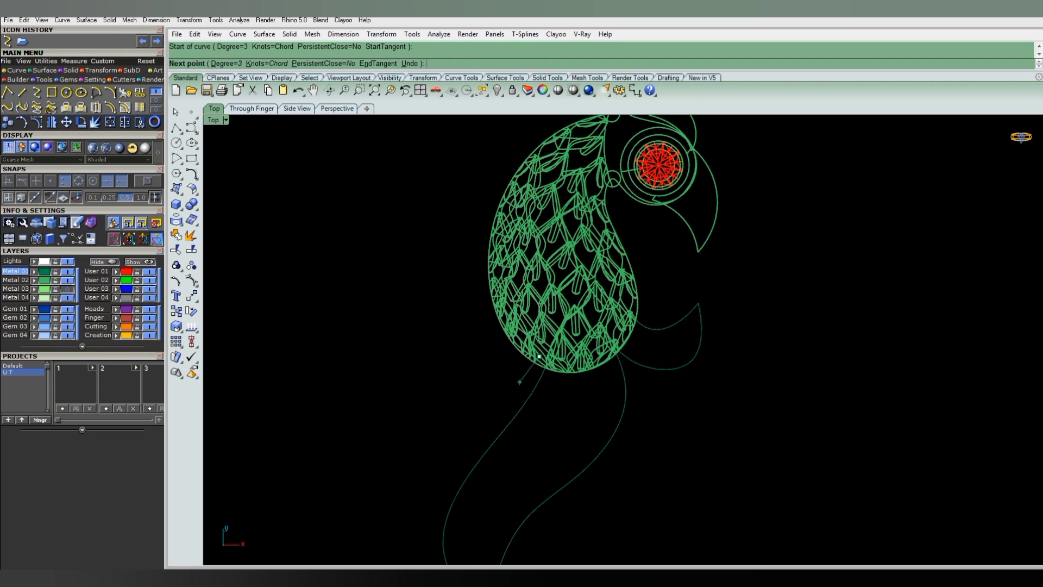
{"action": "left_click", "coordinate": [515, 389]}
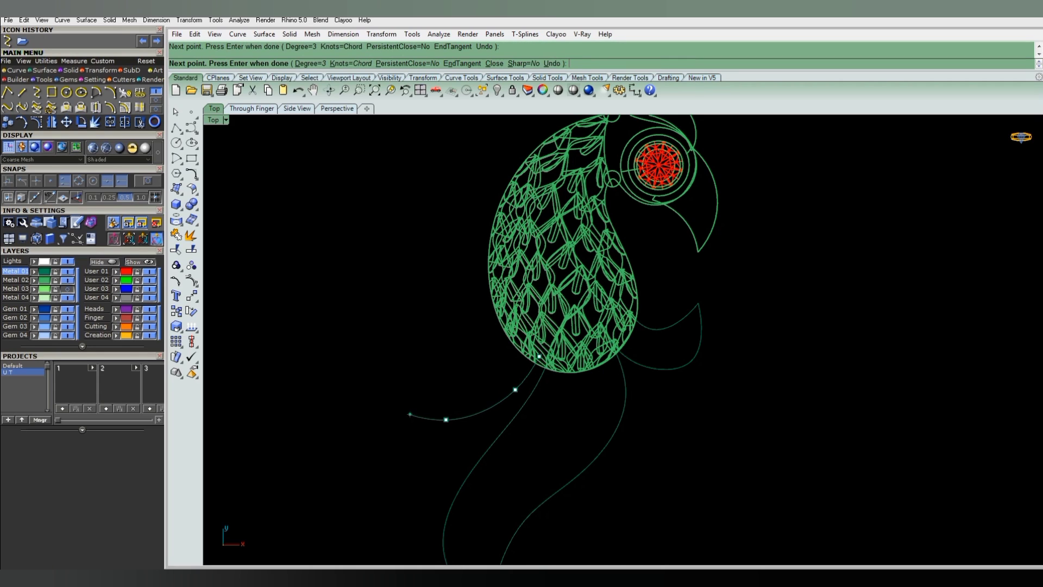
{"action": "left_click", "coordinate": [406, 413]}
{"action": "key", "text": "Return"}
{"action": "key", "text": "Return"}
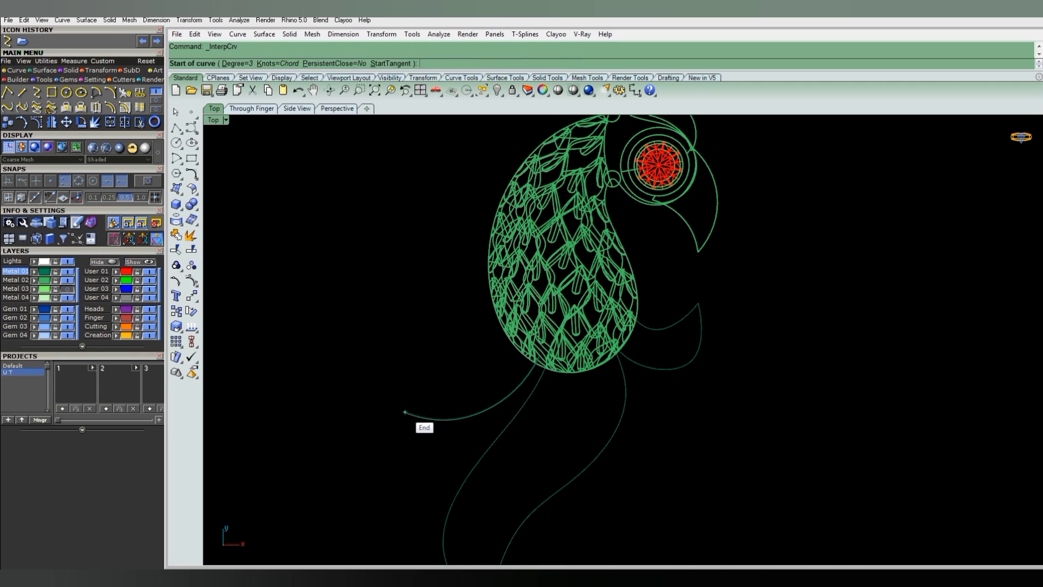
{"action": "left_click", "coordinate": [406, 412]}
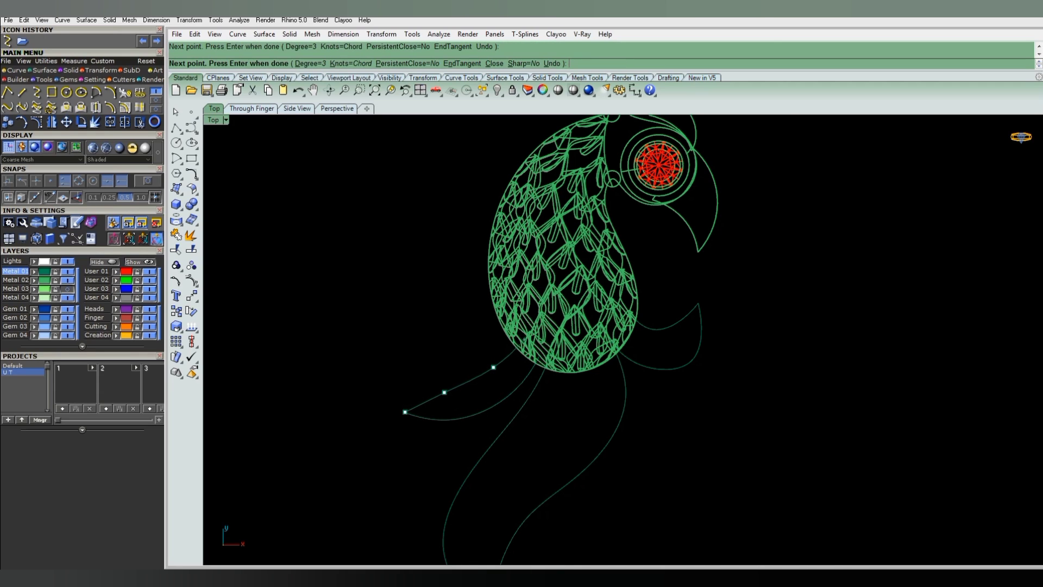
{"action": "left_click", "coordinate": [514, 350]}
{"action": "key", "text": "Return"}
{"action": "scroll", "coordinate": [541, 339], "scroll_direction": "down", "scroll_amount": 2}
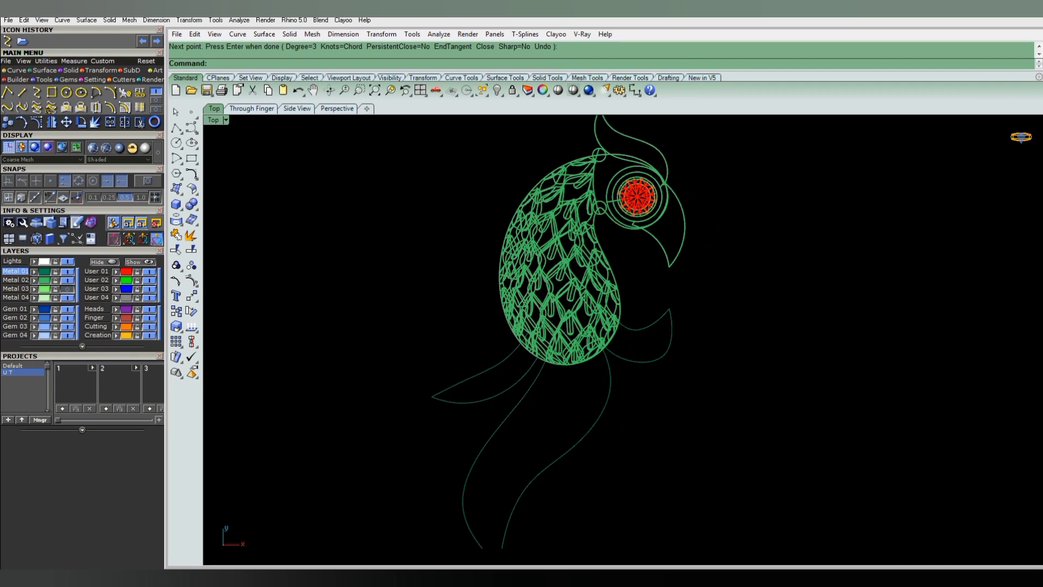
Select the two lower tail curves and toggle their control points on and off.
{"action": "scroll", "coordinate": [459, 399], "scroll_direction": "up", "scroll_amount": 2}
{"action": "mouse_move", "coordinate": [476, 360]}
{"action": "left_mouse_down"}
{"action": "mouse_move", "coordinate": [434, 363]}
{"action": "mouse_move", "coordinate": [405, 423]}
{"action": "left_mouse_up"}
{"action": "key", "text": "F10"}
{"action": "scroll", "coordinate": [416, 407], "scroll_direction": "up", "scroll_amount": 3}
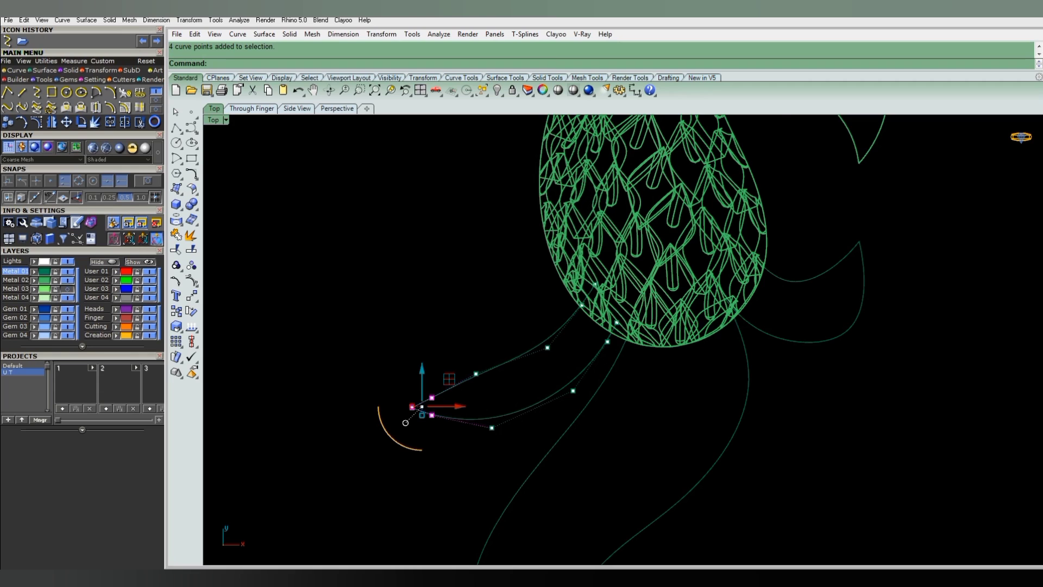
{"action": "scroll", "coordinate": [506, 364], "scroll_direction": "down", "scroll_amount": 3}
{"action": "key", "text": "F11"}
Select the tail, right tail and upper left wing curves and show their control points.
{"action": "left_click_drag", "start_coordinate": [677, 390], "coordinate": [478, 413]}
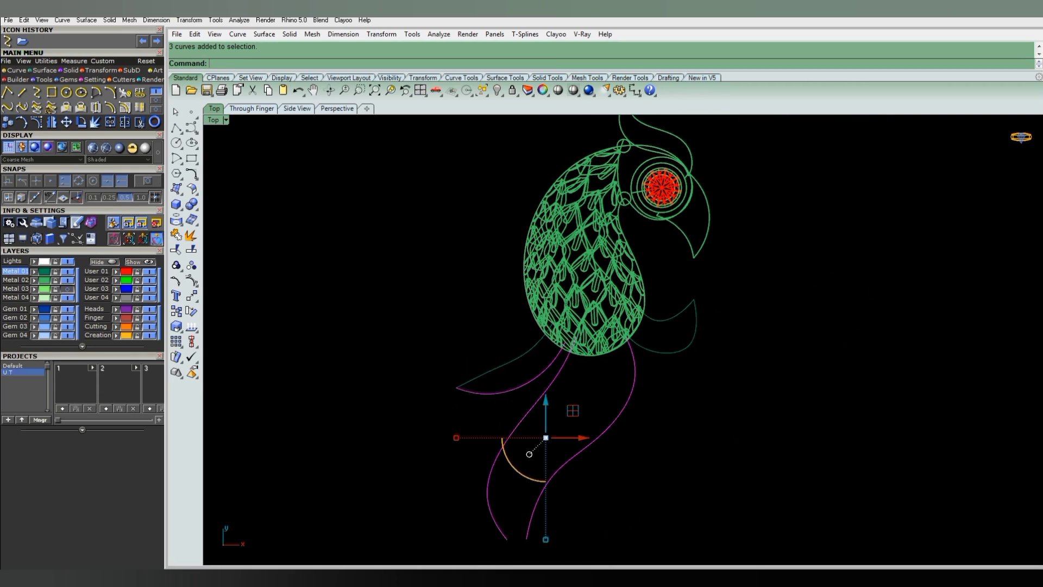
{"action": "left_click_drag", "start_coordinate": [720, 298], "coordinate": [687, 330], "text": "shift"}
{"action": "left_click_drag", "start_coordinate": [507, 342], "coordinate": [442, 400], "text": "shift"}
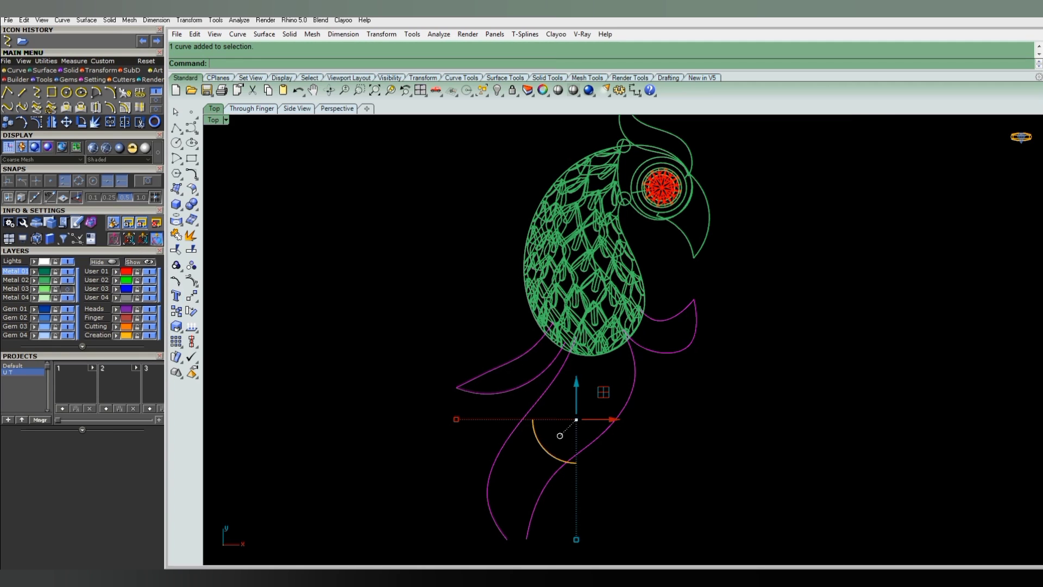
{"action": "key", "text": "F10"}
{"action": "scroll", "coordinate": [462, 380], "scroll_direction": "up", "scroll_amount": 5}
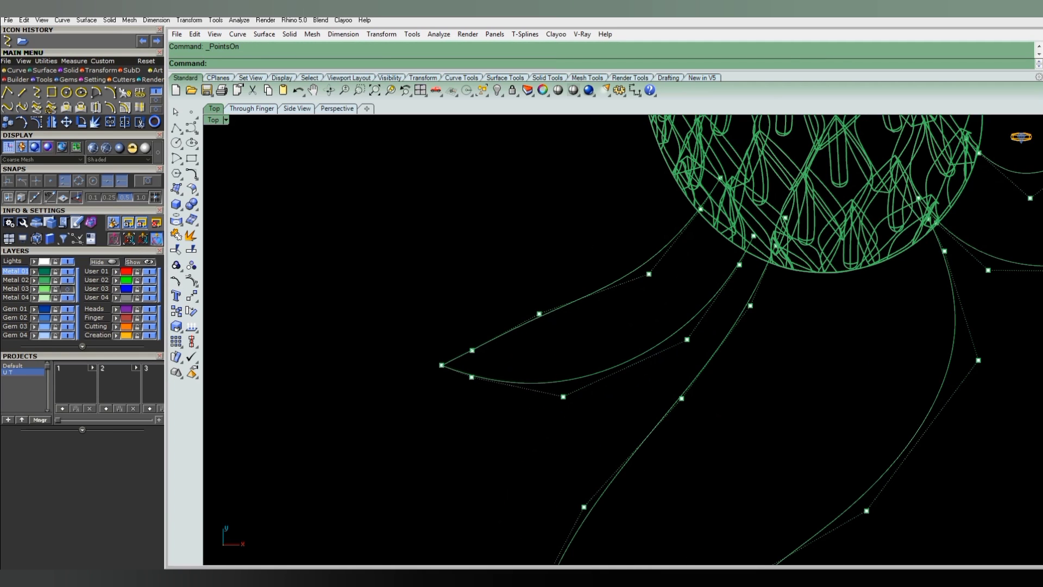
Drag control points to reshape the tail and wing curves.
{"action": "left_click_drag", "start_coordinate": [470, 373], "coordinate": [426, 373]}
{"action": "scroll", "coordinate": [426, 373], "scroll_direction": "down", "scroll_amount": 1}
{"action": "scroll", "coordinate": [494, 389], "scroll_direction": "down", "scroll_amount": 3}
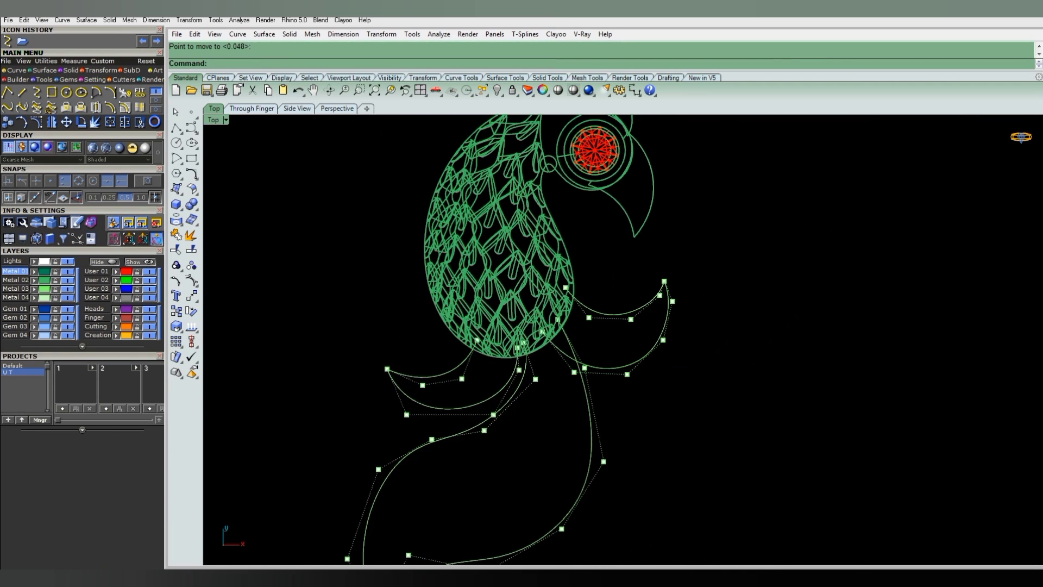
{"action": "scroll", "coordinate": [473, 364], "scroll_direction": "up", "scroll_amount": 2}
{"action": "scroll", "coordinate": [474, 364], "scroll_direction": "up", "scroll_amount": 2}
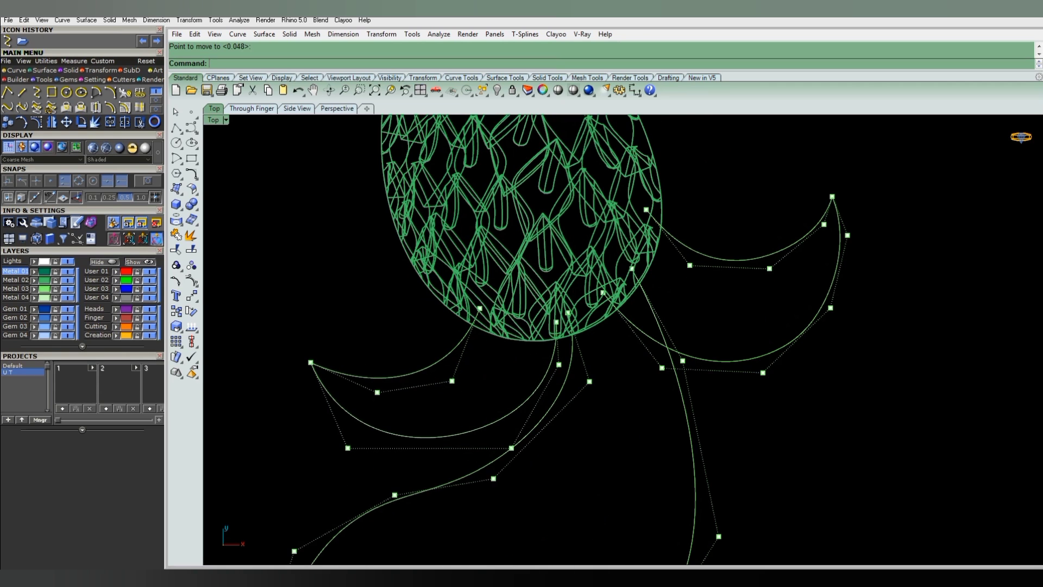
{"action": "scroll", "coordinate": [474, 365], "scroll_direction": "up", "scroll_amount": 3}
{"action": "mouse_move", "coordinate": [429, 333]}
{"action": "left_mouse_down"}
{"action": "mouse_move", "coordinate": [502, 291]}
{"action": "mouse_move", "coordinate": [473, 284]}
{"action": "left_mouse_up"}
{"action": "scroll", "coordinate": [470, 371], "scroll_direction": "down", "scroll_amount": 4}
{"action": "left_click", "coordinate": [501, 443]}
{"action": "left_click_drag", "start_coordinate": [502, 443], "coordinate": [506, 445]}
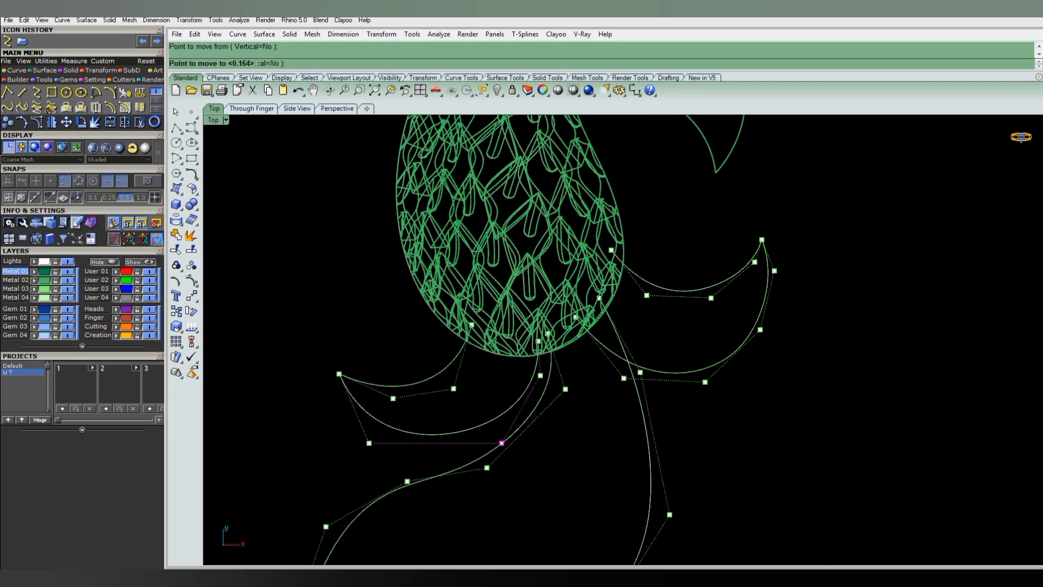
{"action": "scroll", "coordinate": [539, 330], "scroll_direction": "down", "scroll_amount": 3}
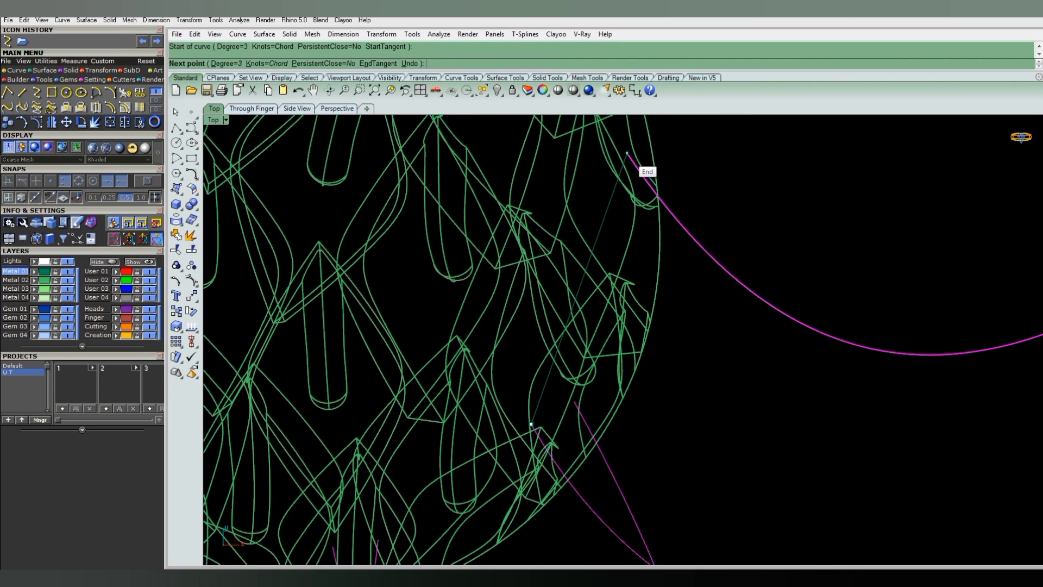
Draw a two-point curve connecting the ends of the right wing arcs.
{"action": "key", "text": "Return"}
{"action": "scroll", "coordinate": [641, 283], "scroll_direction": "up", "scroll_amount": 2}
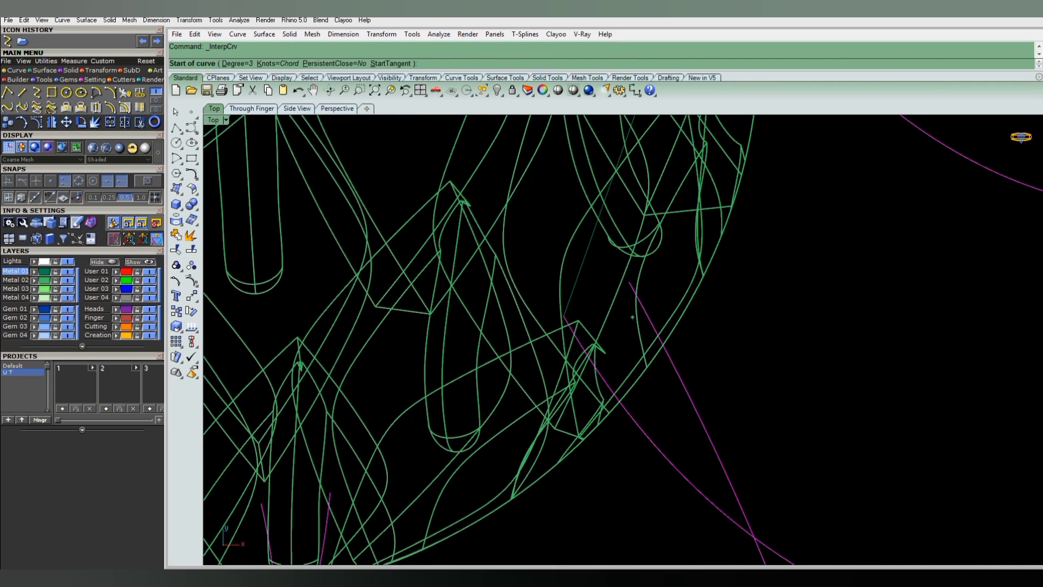
{"action": "left_click", "coordinate": [634, 275]}
{"action": "scroll", "coordinate": [652, 272], "scroll_direction": "down", "scroll_amount": 2}
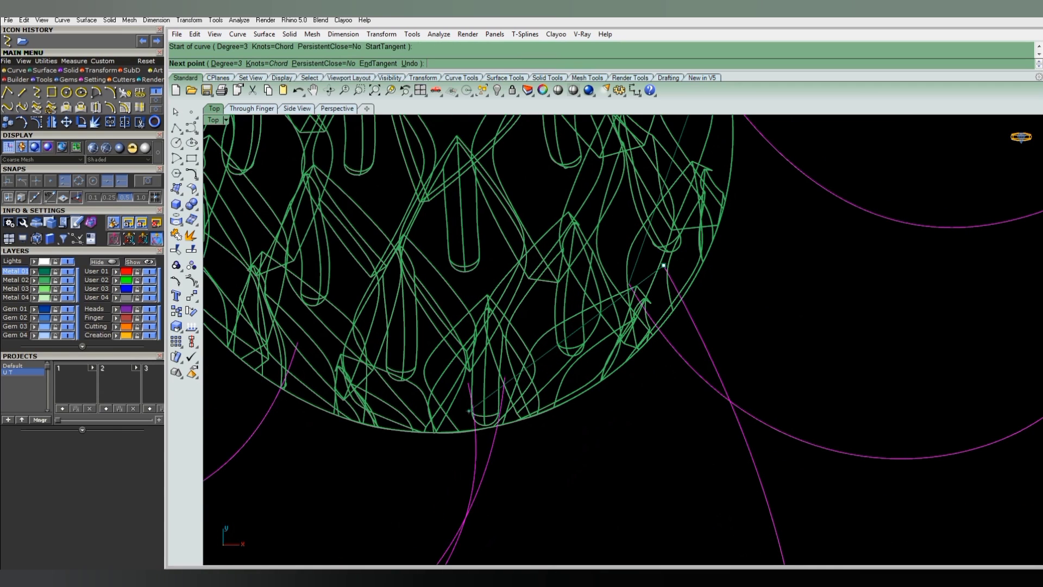
{"action": "left_click", "coordinate": [468, 383]}
{"action": "key", "text": "Escape"}
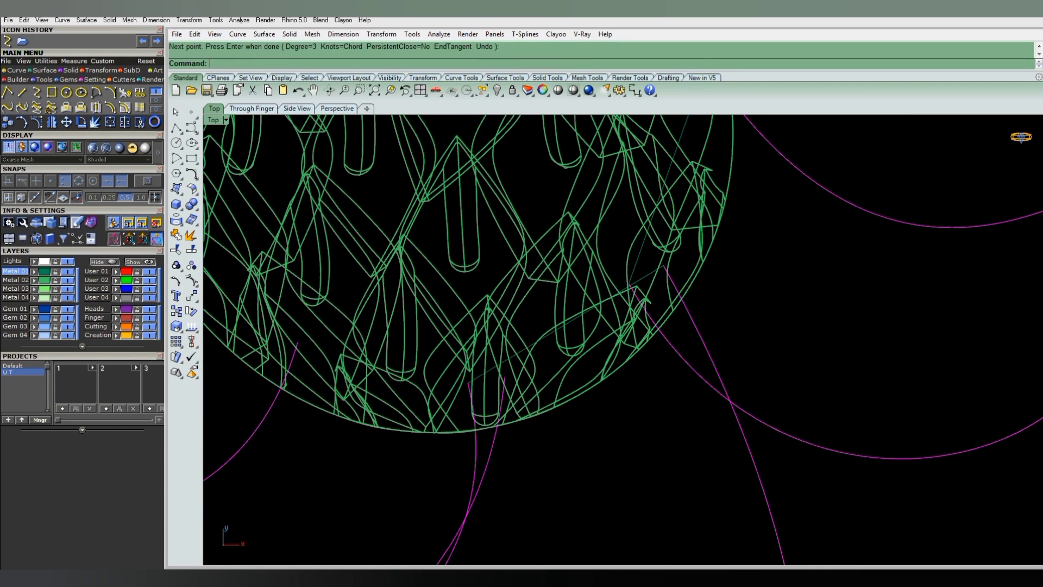
{"action": "key", "text": "Return"}
{"action": "left_click", "coordinate": [504, 377]}
{"action": "left_click", "coordinate": [298, 343]}
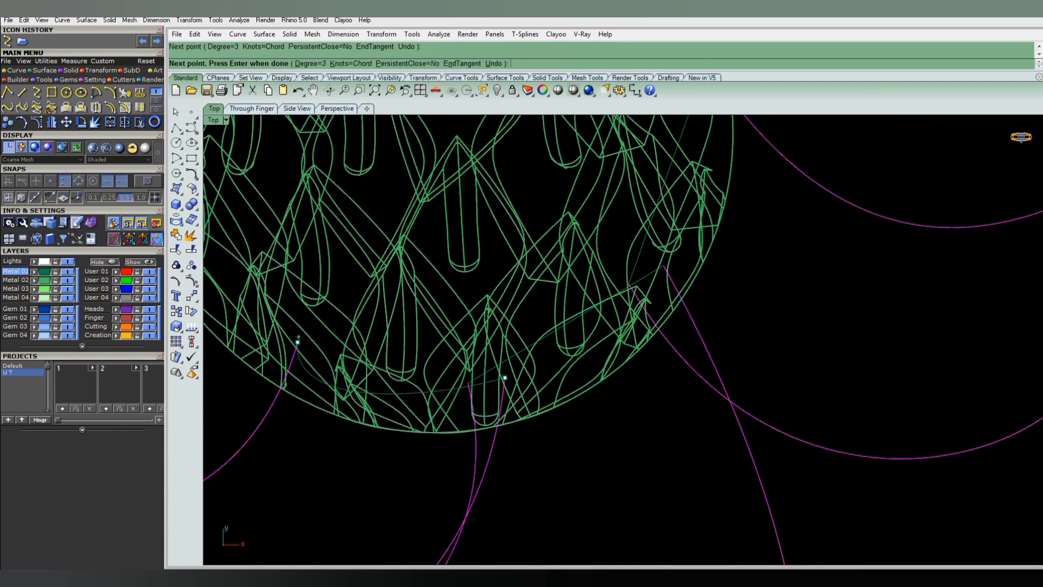
{"action": "key", "text": "Return"}
{"action": "scroll", "coordinate": [467, 321], "scroll_direction": "down", "scroll_amount": 2}
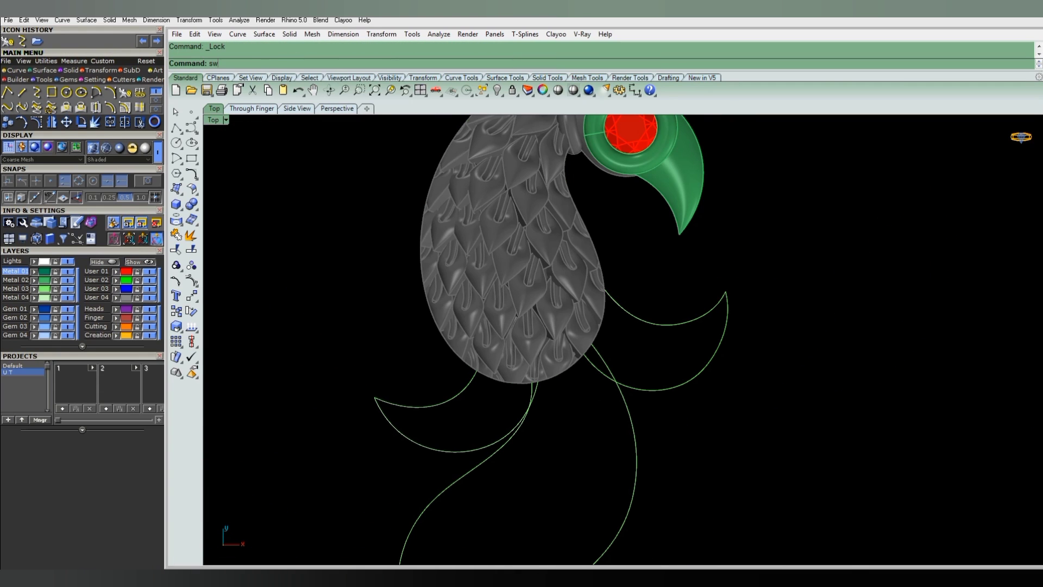
Run Sweep2 with both right wing arcs as rails and the connecting curve as section.
{"action": "type", "text": "eep2"}
{"action": "key", "text": "Return"}
{"action": "left_click", "coordinate": [712, 354]}
{"action": "left_click", "coordinate": [651, 322]}
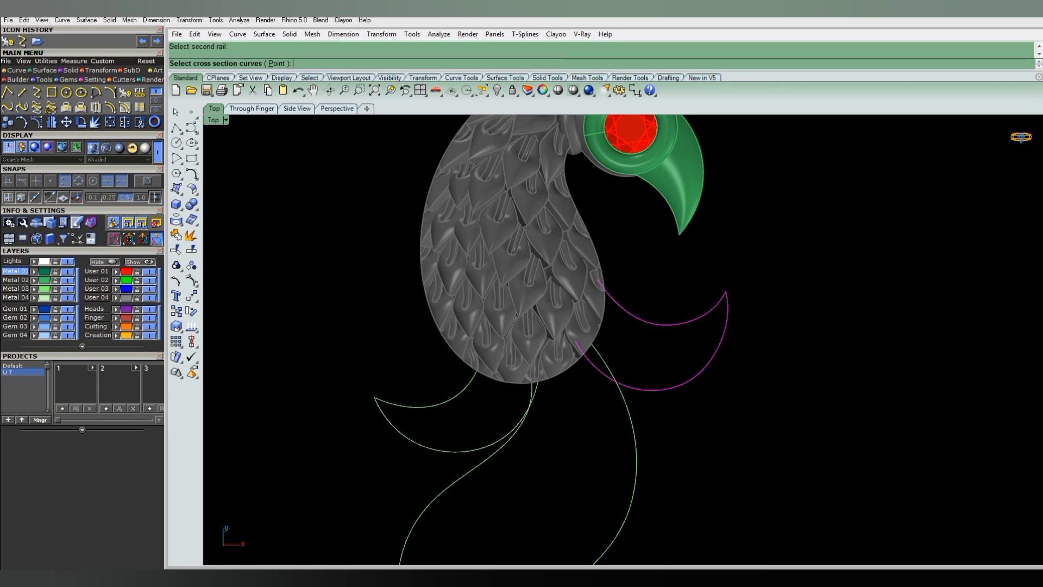
{"action": "left_click", "coordinate": [586, 309]}
{"action": "key", "text": "Return"}
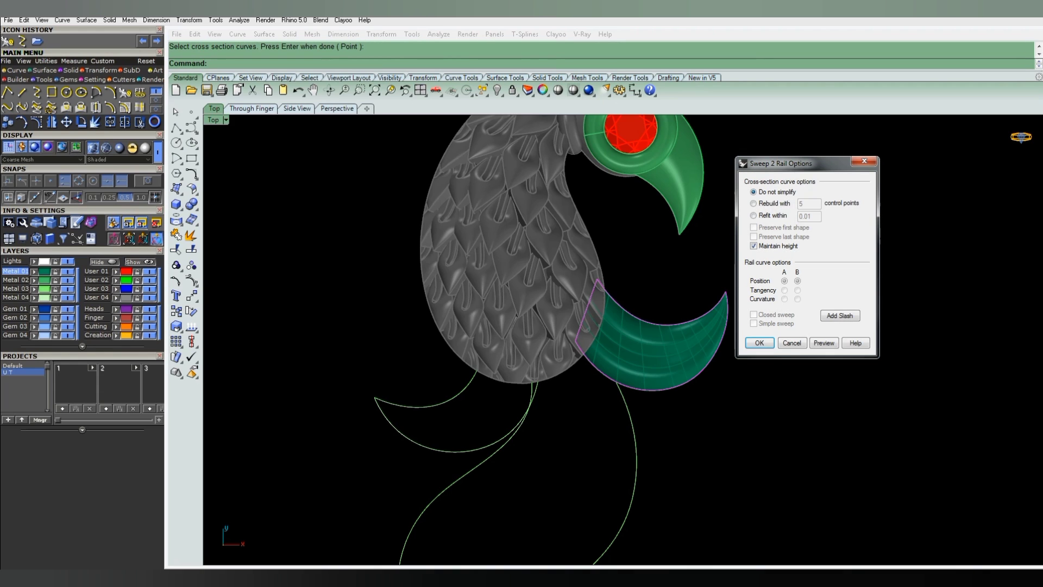
Add a slash and accept, creating the green wing; begin a tail sweep on the right tail curve.
{"action": "left_click", "coordinate": [840, 316]}
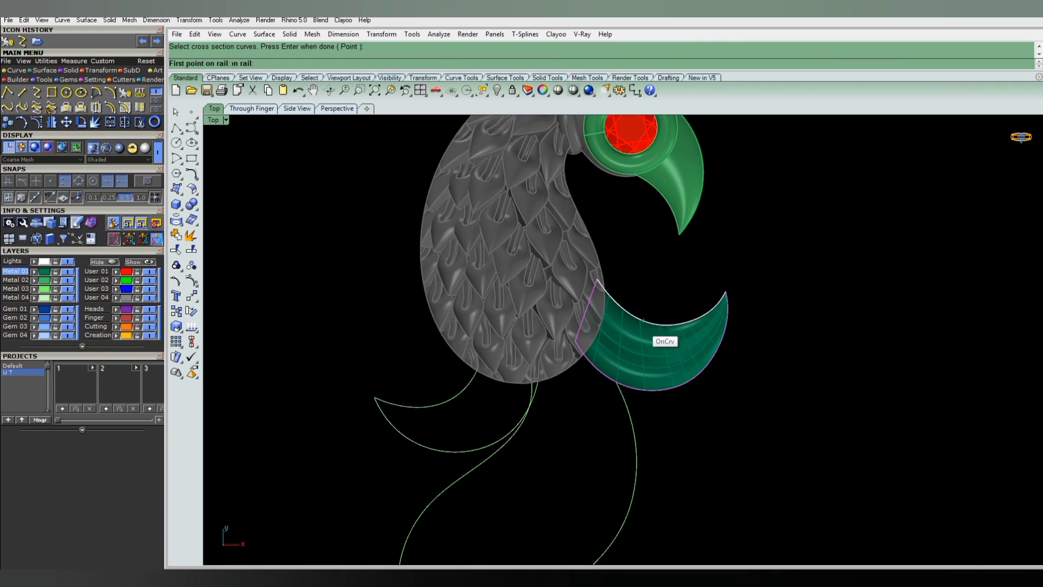
{"action": "left_click", "coordinate": [628, 389]}
{"action": "key", "text": "Return"}
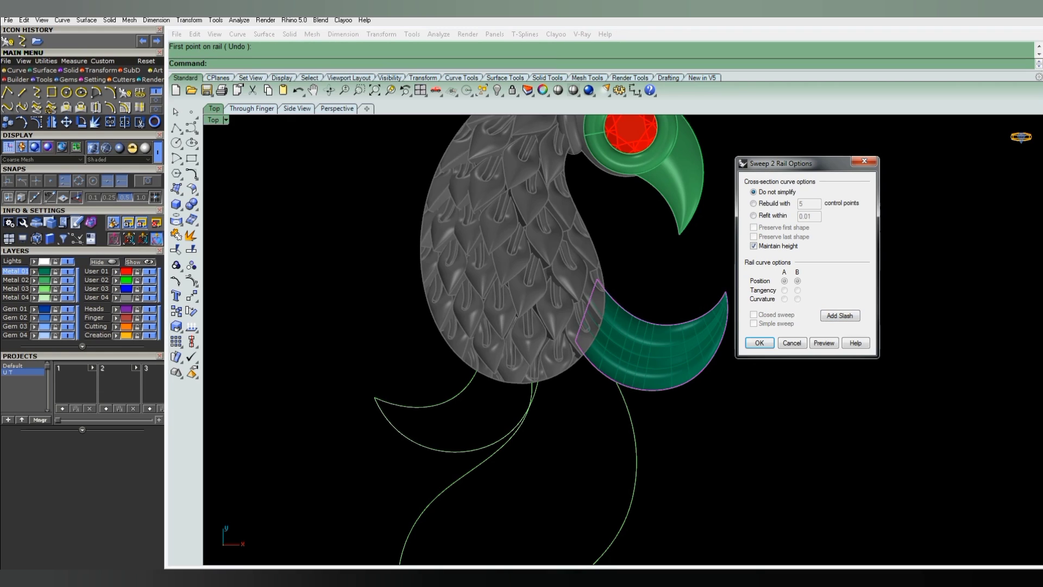
{"action": "left_click", "coordinate": [760, 343]}
{"action": "scroll", "coordinate": [618, 339], "scroll_direction": "down", "scroll_amount": 1}
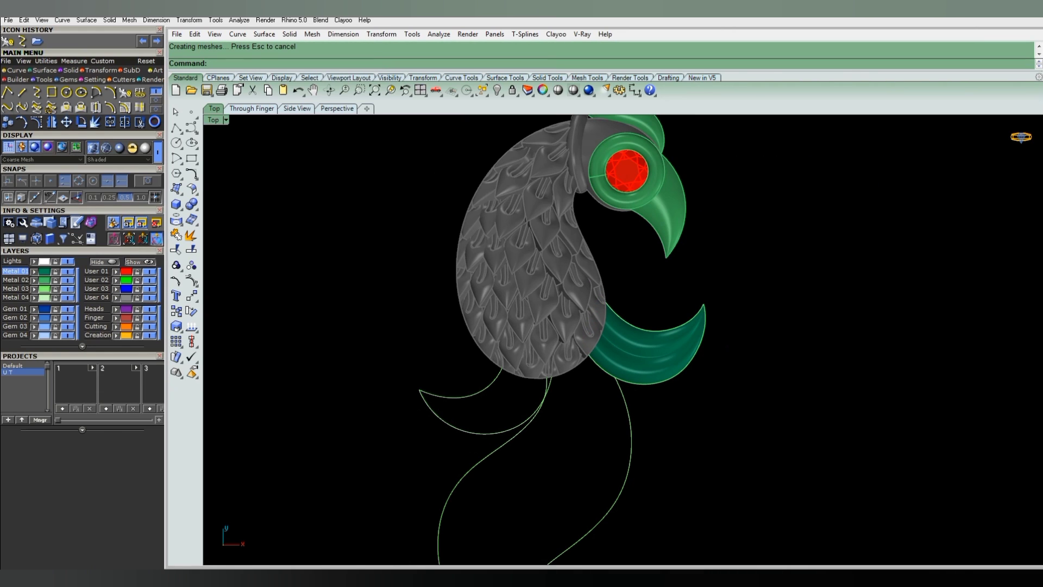
{"action": "key", "text": "Return"}
{"action": "left_click", "coordinate": [631, 440]}
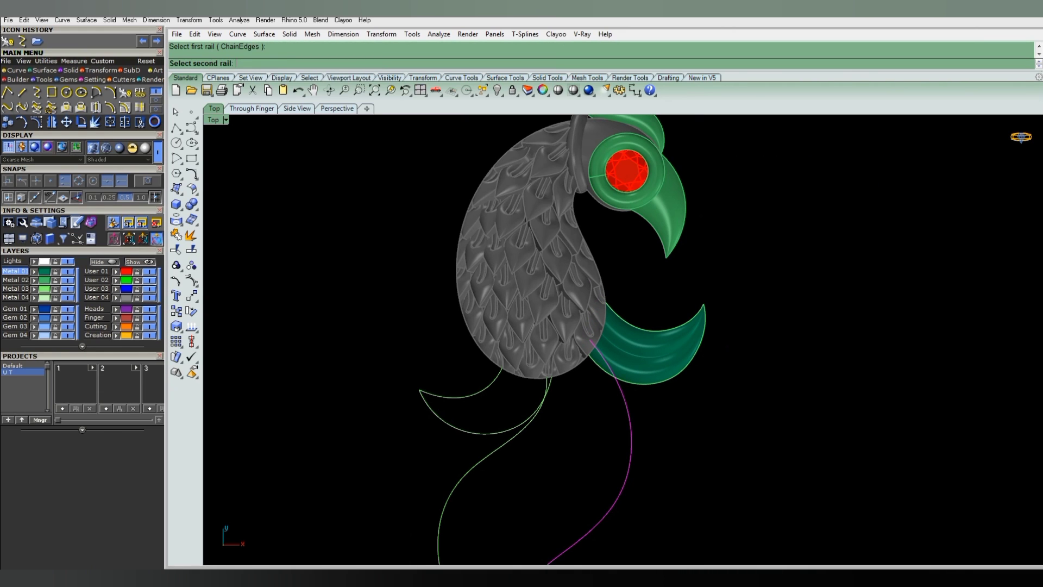
In wireframe view, pick the left tail curve as second rail and the tail section curve.
{"action": "left_click", "coordinate": [474, 466]}
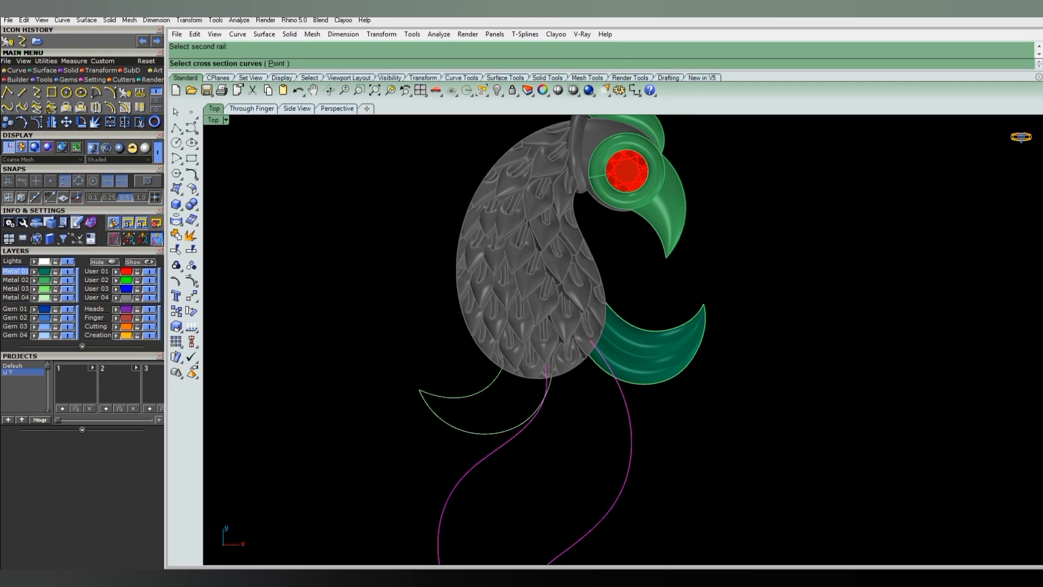
{"action": "left_click", "coordinate": [573, 90]}
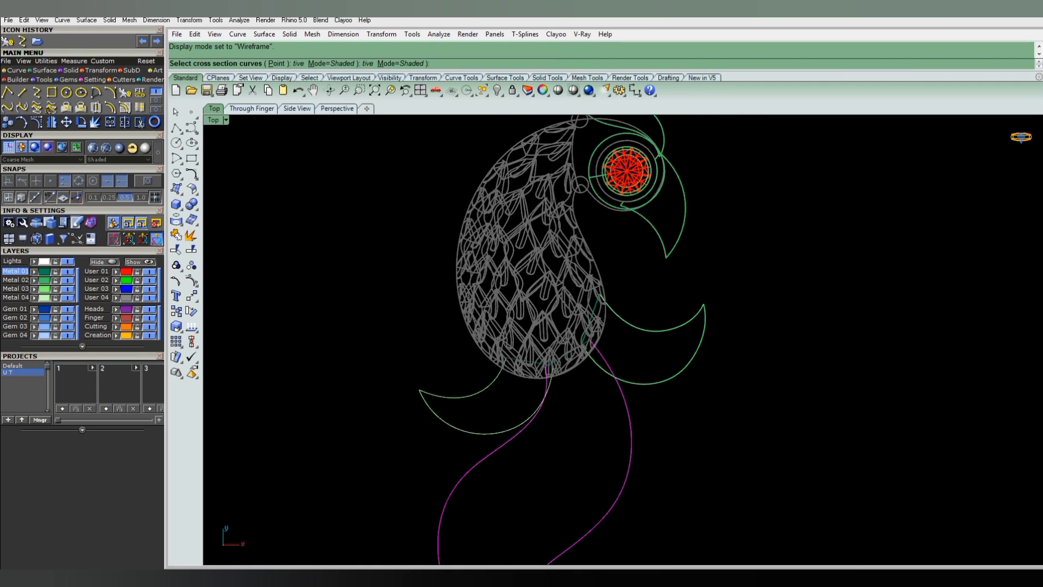
{"action": "scroll", "coordinate": [570, 367], "scroll_direction": "up", "scroll_amount": 3}
{"action": "scroll", "coordinate": [565, 348], "scroll_direction": "down", "scroll_amount": 1}
{"action": "left_click", "coordinate": [565, 348]}
{"action": "scroll", "coordinate": [564, 348], "scroll_direction": "down", "scroll_amount": 1}
{"action": "scroll", "coordinate": [565, 348], "scroll_direction": "down", "scroll_amount": 3}
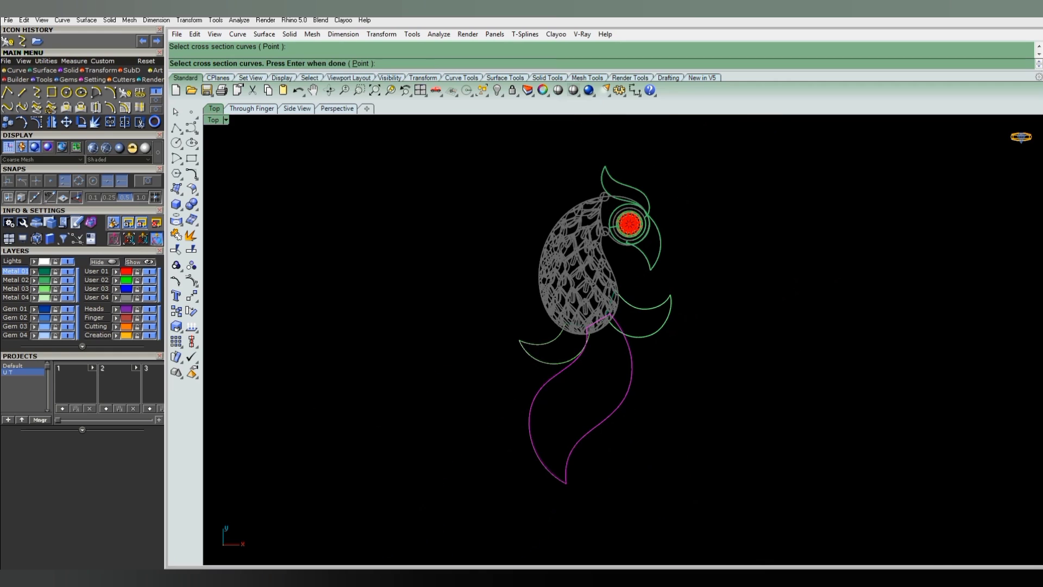
{"action": "key", "text": "Return"}
Add two slashes across the tail rails and accept the sweep.
{"action": "left_click", "coordinate": [840, 316]}
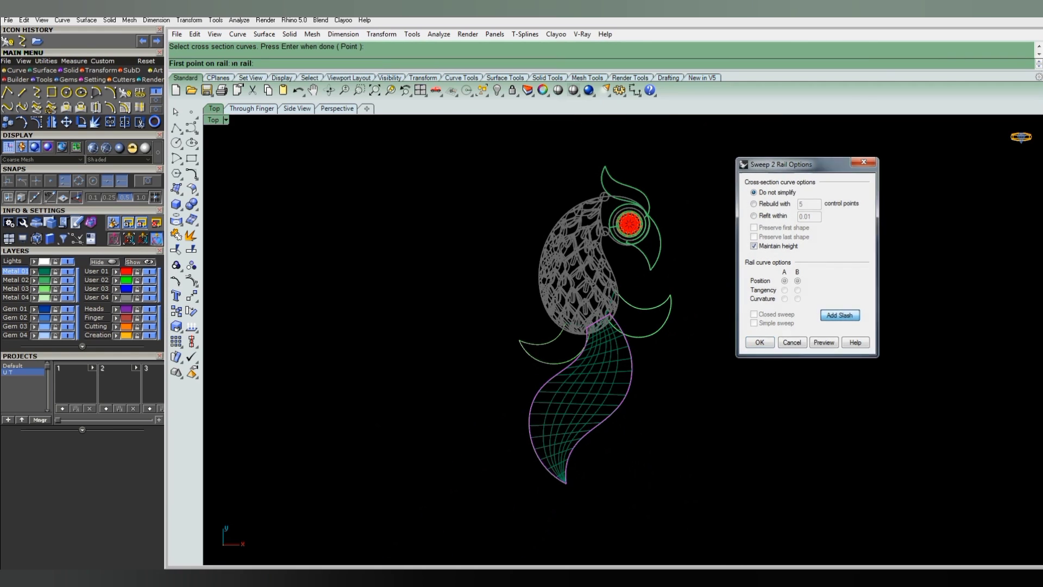
{"action": "left_click", "coordinate": [610, 415]}
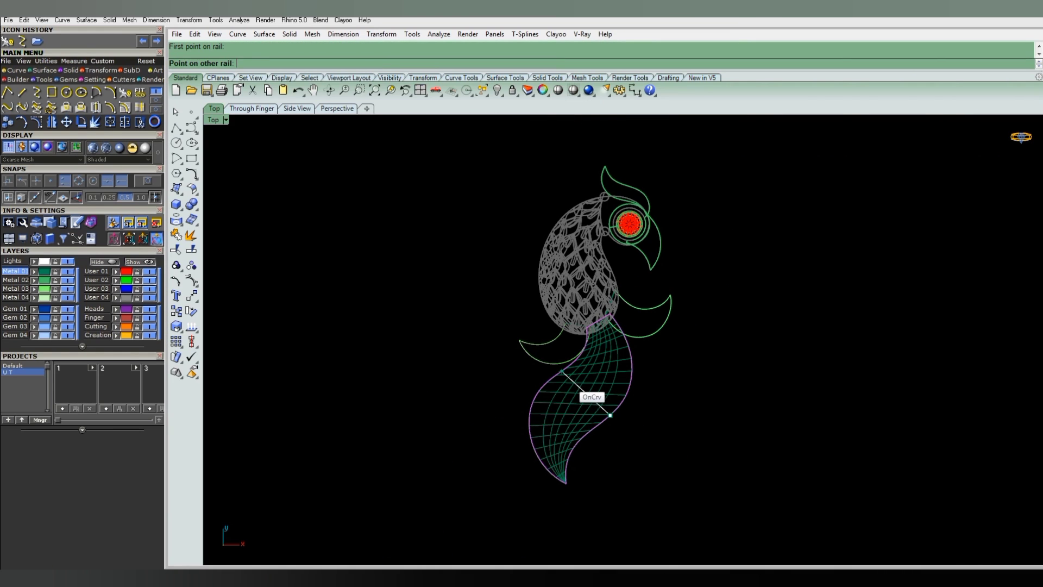
{"action": "left_click", "coordinate": [562, 372]}
{"action": "left_click", "coordinate": [531, 439]}
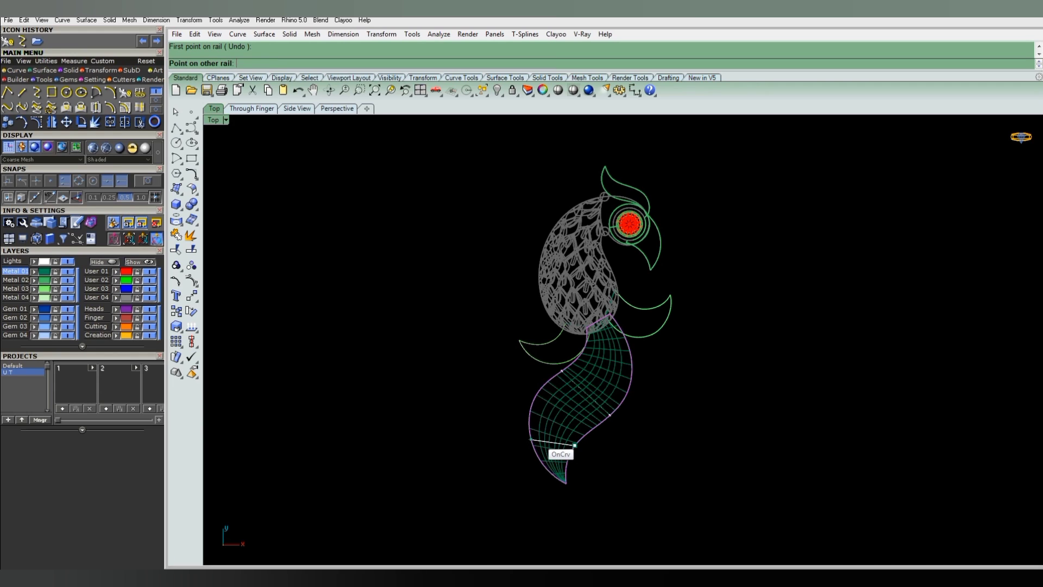
{"action": "left_click", "coordinate": [574, 445]}
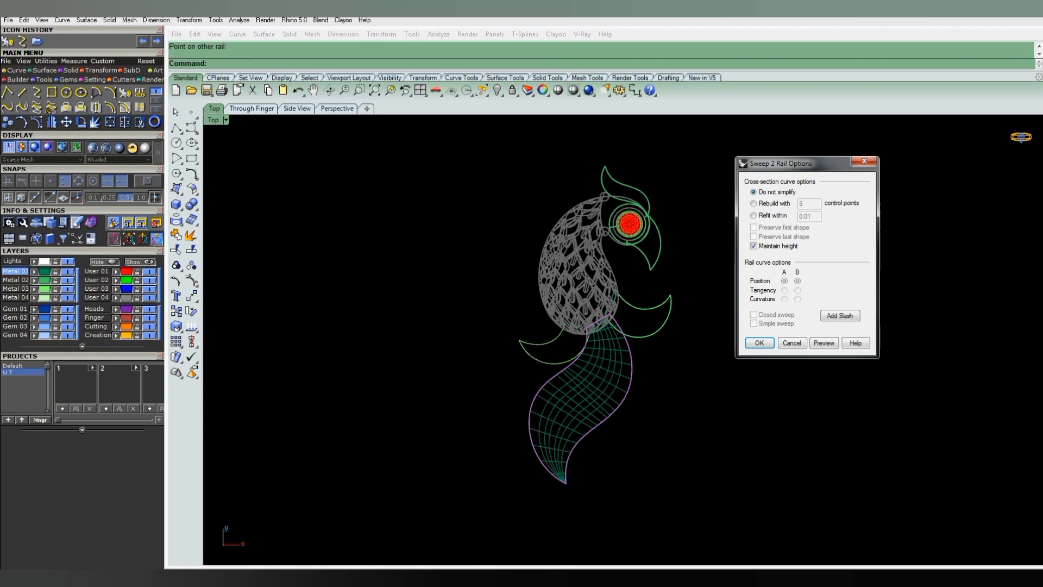
{"action": "left_click", "coordinate": [760, 343]}
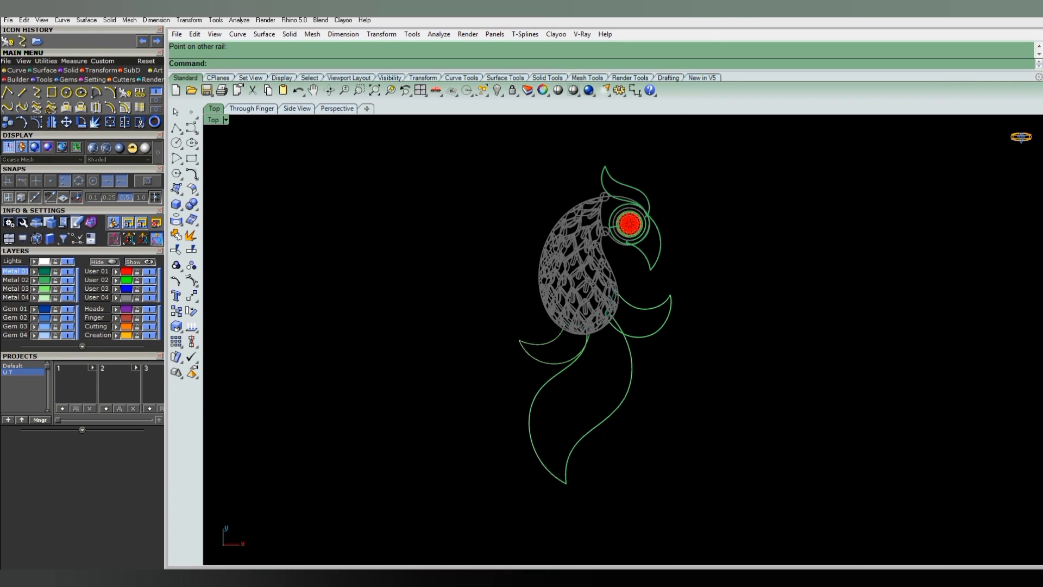
{"action": "scroll", "coordinate": [572, 319], "scroll_direction": "up", "scroll_amount": 5}
{"action": "scroll", "coordinate": [572, 319], "scroll_direction": "up", "scroll_amount": 3}
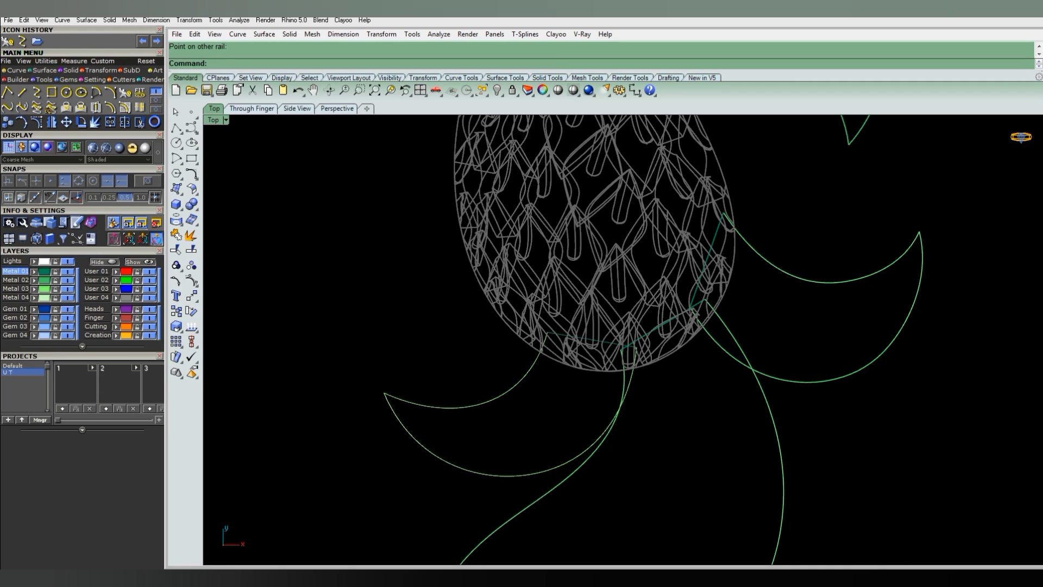
In shaded view, Sweep2 the left feather between its outer and inner arcs with one slash.
{"action": "left_click", "coordinate": [574, 89]}
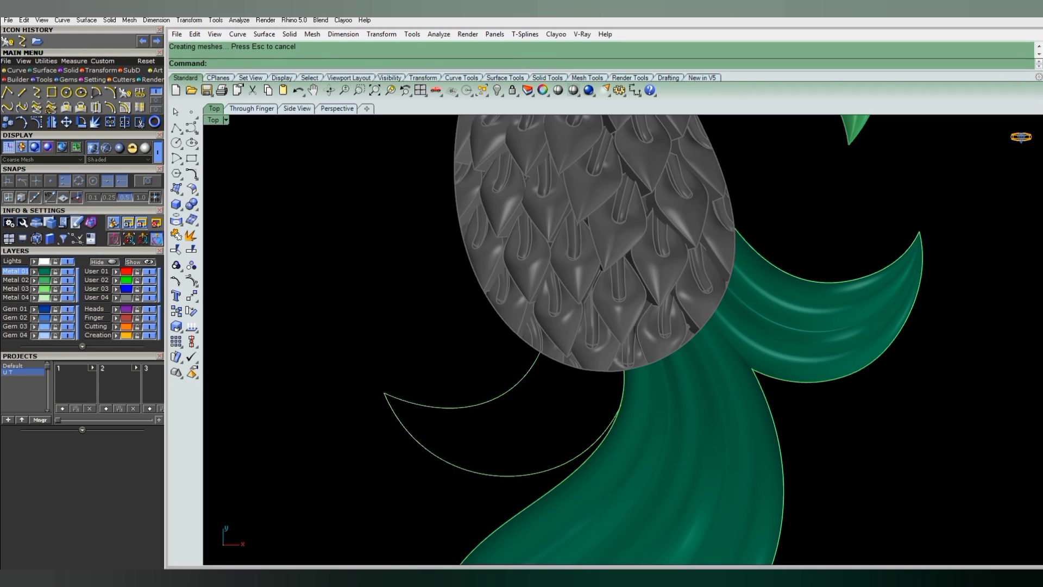
{"action": "type", "text": "Sweep2"}
{"action": "key", "text": "Return"}
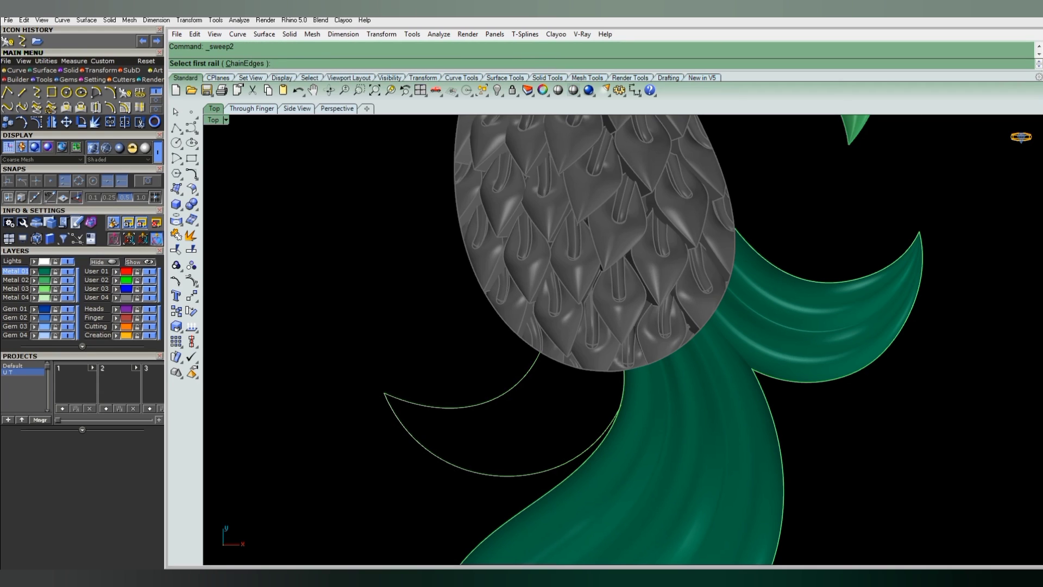
{"action": "left_click", "coordinate": [575, 451]}
{"action": "left_click", "coordinate": [489, 400]}
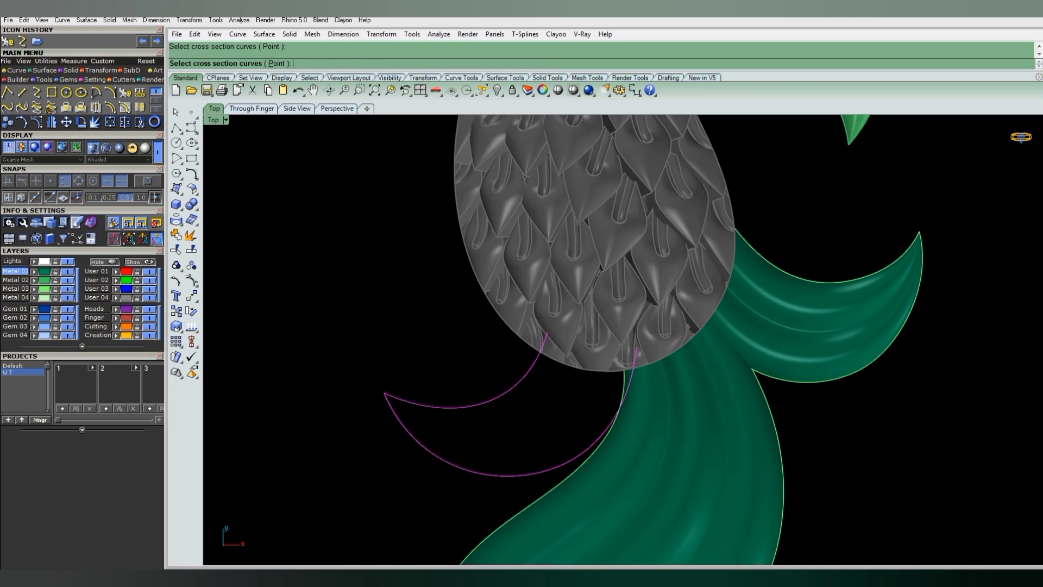
{"action": "left_click", "coordinate": [592, 340]}
{"action": "key", "text": "Return"}
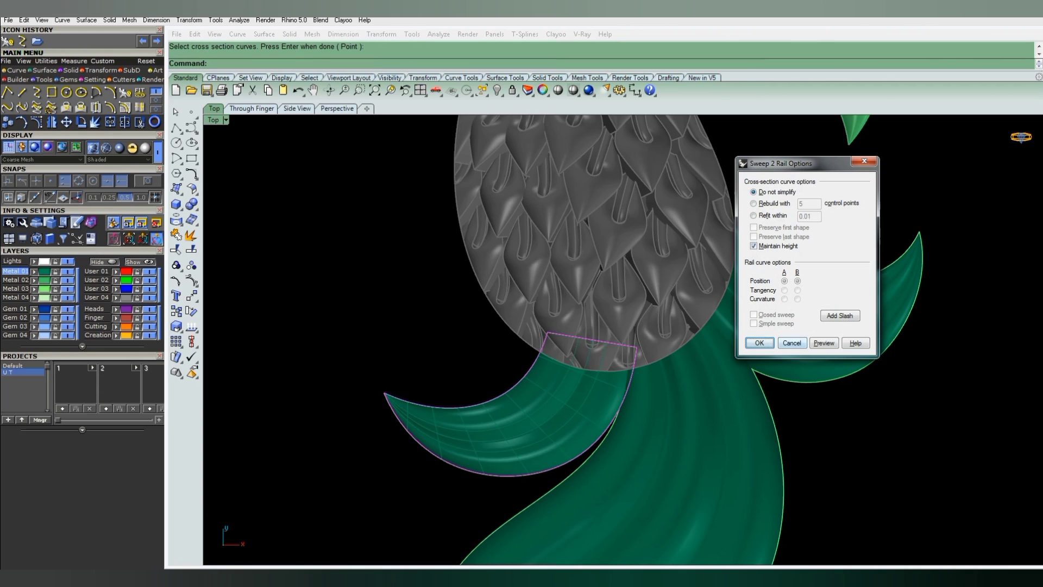
{"action": "left_click", "coordinate": [840, 315]}
{"action": "left_click", "coordinate": [505, 393]}
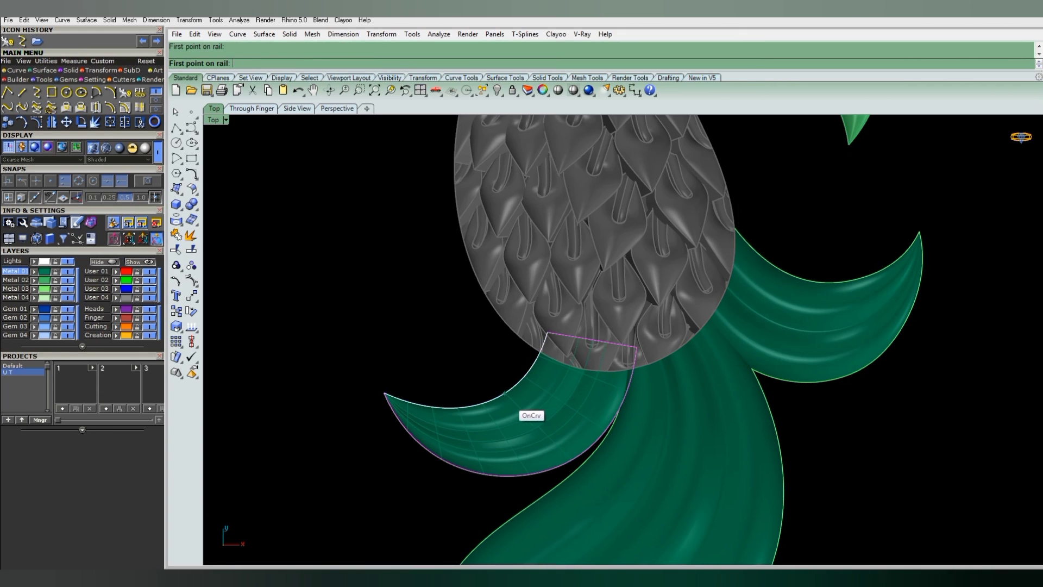
{"action": "left_click", "coordinate": [529, 474]}
{"action": "key", "text": "Return"}
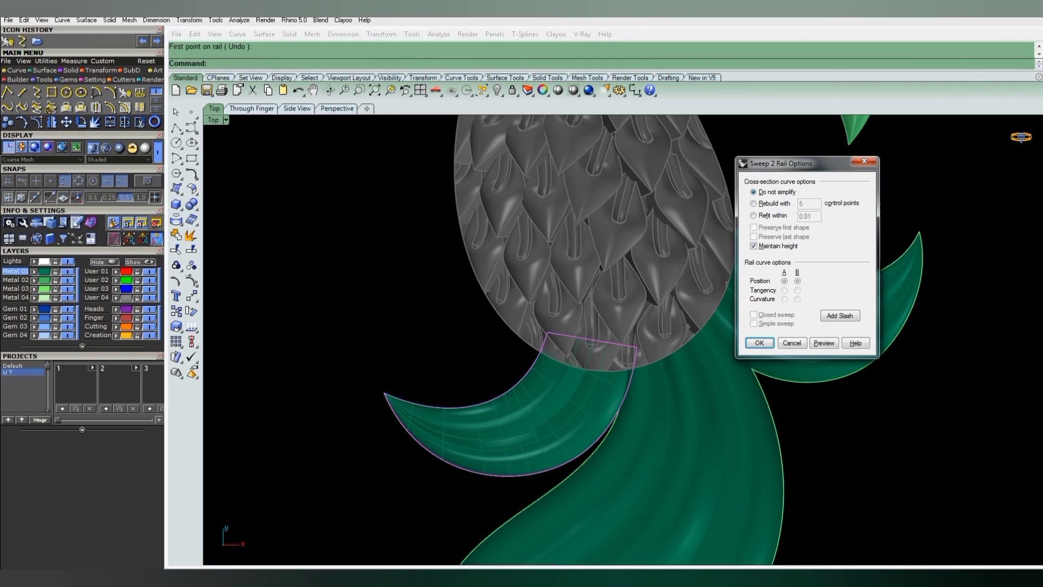
{"action": "key", "text": "Return"}
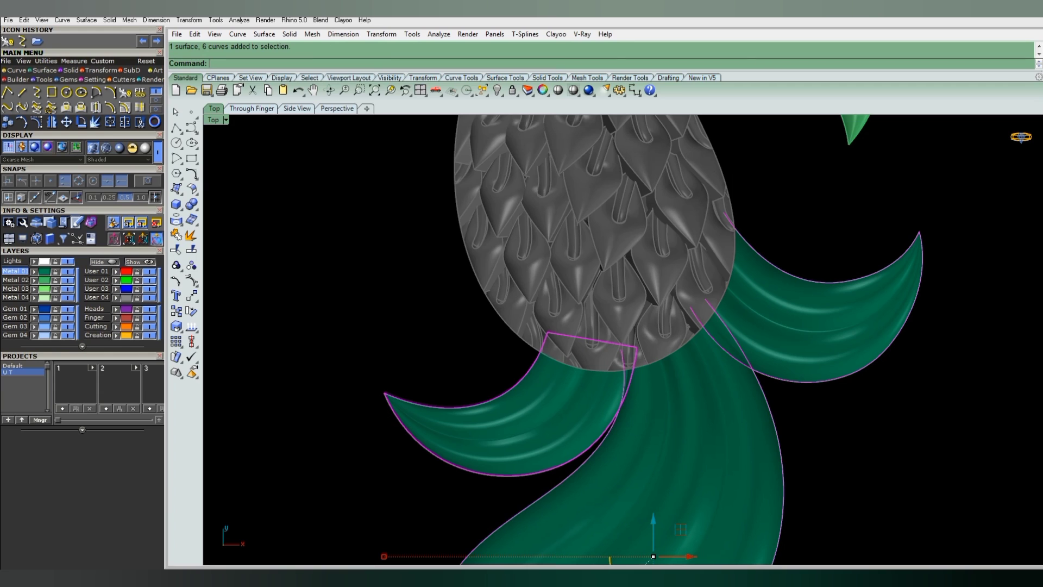
Extrude the feather surfaces into solids 1 thick, deleting the input surfaces.
{"action": "left_click_drag", "start_coordinate": [343, 485], "coordinate": [677, 309]}
{"action": "scroll", "coordinate": [553, 359], "scroll_direction": "down", "scroll_amount": 2}
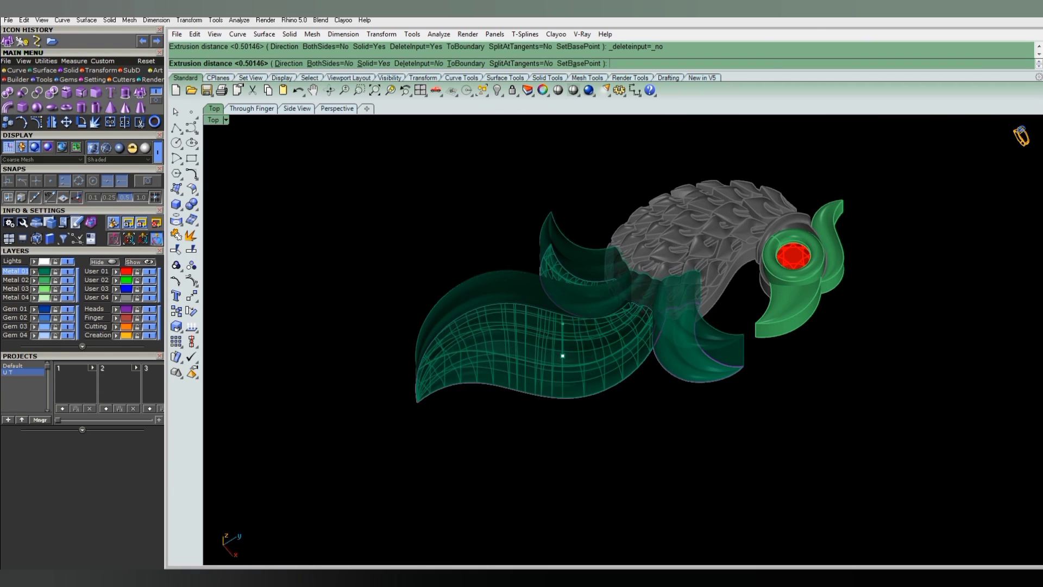
{"action": "left_click", "coordinate": [418, 63]}
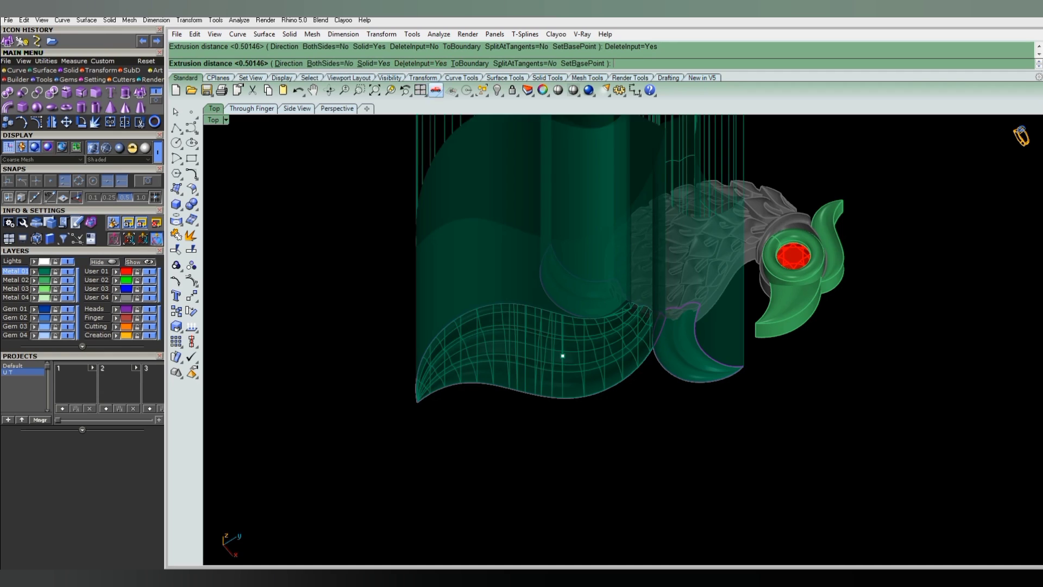
{"action": "type", "text": "1"}
{"action": "key", "text": "Return"}
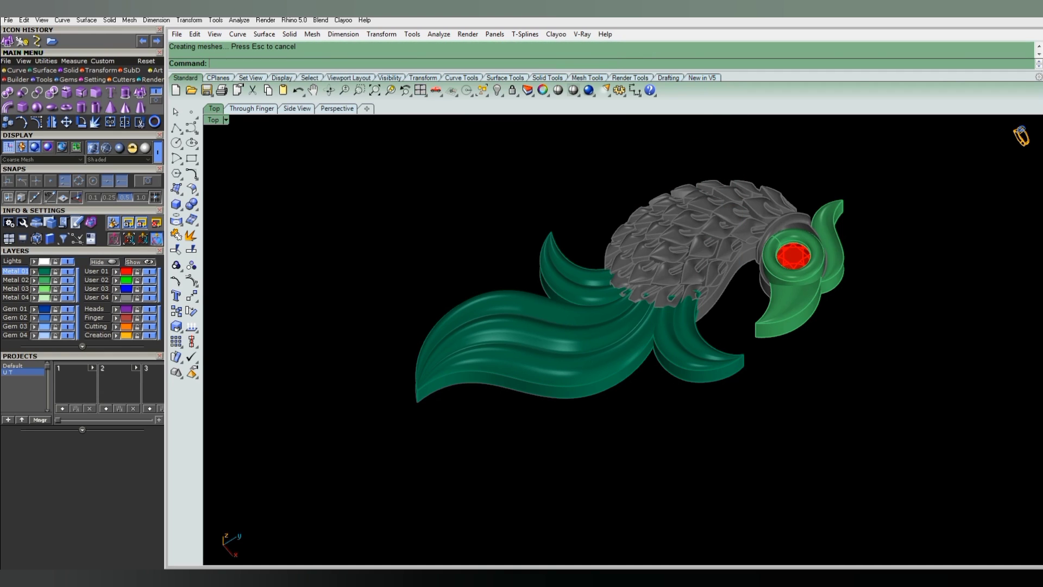
Select the thickened feathers and move them slightly lower under the body.
{"action": "left_click_drag", "start_coordinate": [602, 209], "coordinate": [533, 321]}
{"action": "right_click_drag", "start_coordinate": [598, 326], "coordinate": [543, 336]}
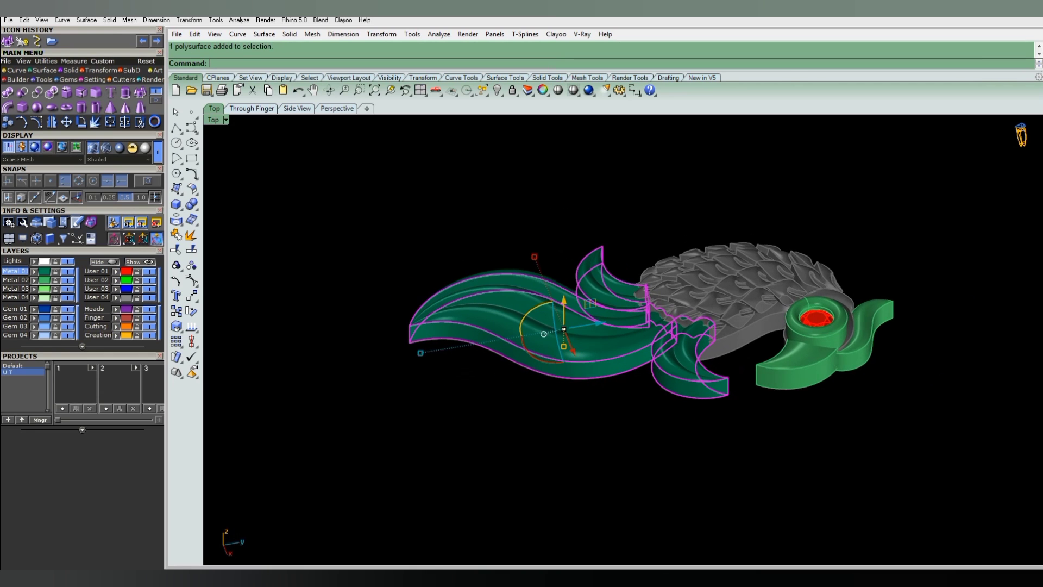
{"action": "scroll", "coordinate": [544, 348], "scroll_direction": "up", "scroll_amount": 3}
{"action": "left_click_drag", "start_coordinate": [554, 332], "coordinate": [554, 353]}
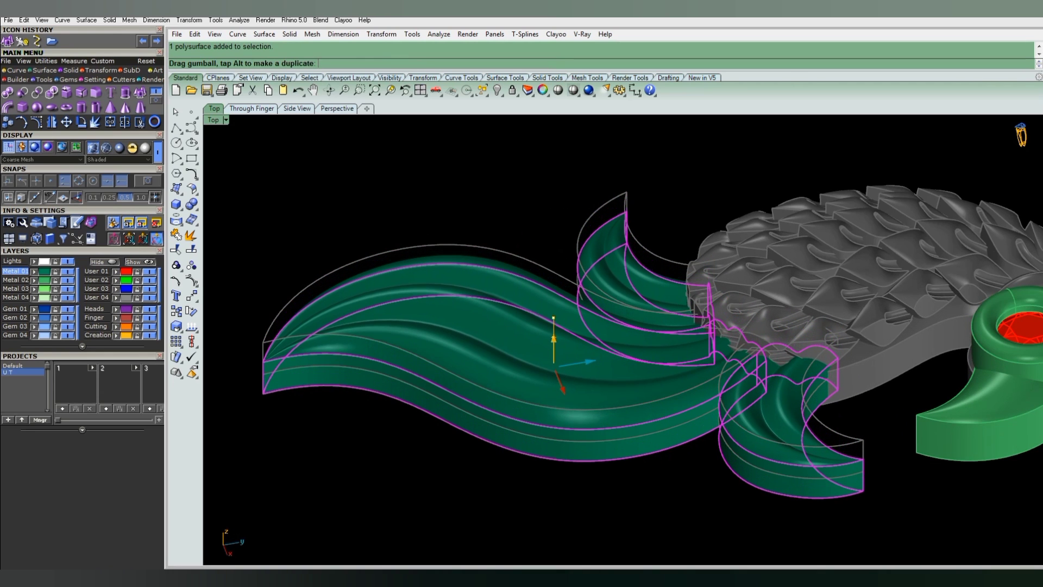
{"action": "key", "text": "Escape"}
{"action": "scroll", "coordinate": [543, 347], "scroll_direction": "down", "scroll_amount": 3}
{"action": "right_click_drag", "start_coordinate": [544, 326], "coordinate": [598, 348]}
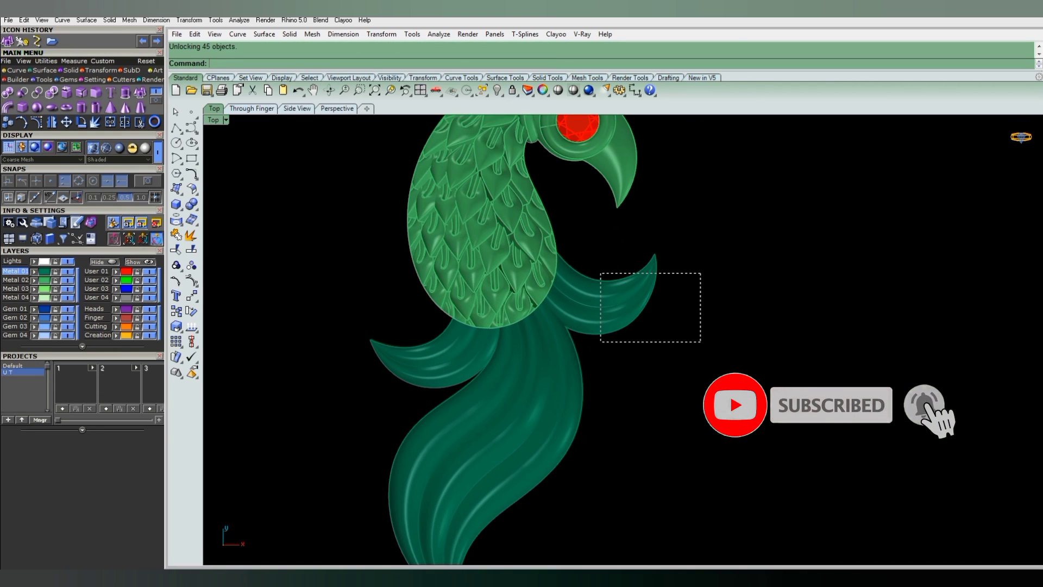
Select the wing, tail and left feather, then orbit to inspect the pendant at an angle.
{"action": "left_click_drag", "start_coordinate": [698, 341], "coordinate": [600, 271]}
{"action": "left_click", "coordinate": [478, 435], "text": "shift"}
{"action": "scroll", "coordinate": [593, 325], "scroll_direction": "down", "scroll_amount": 3}
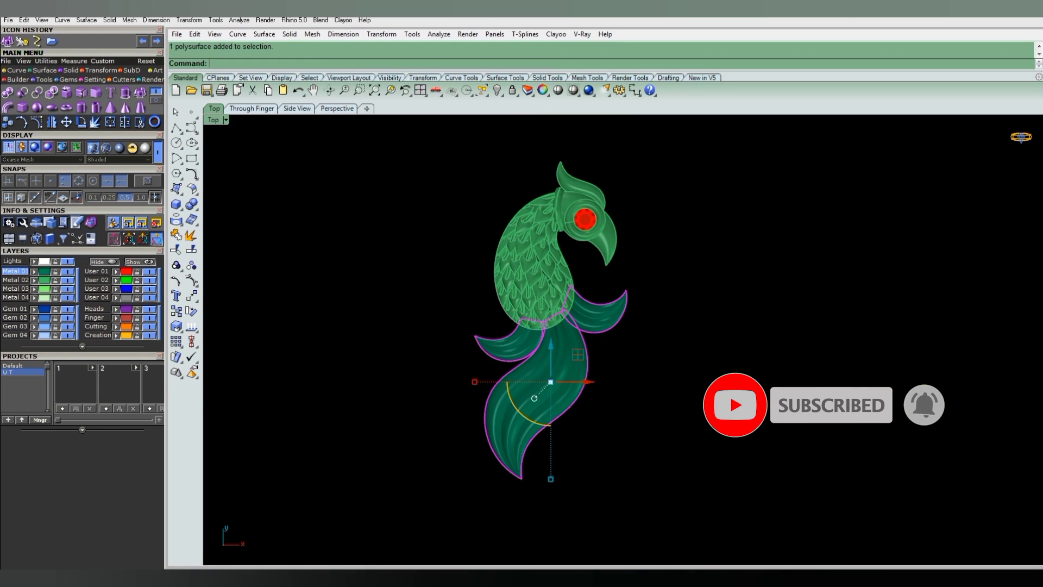
{"action": "key", "text": "Escape"}
{"action": "scroll", "coordinate": [627, 361], "scroll_direction": "down", "scroll_amount": 1}
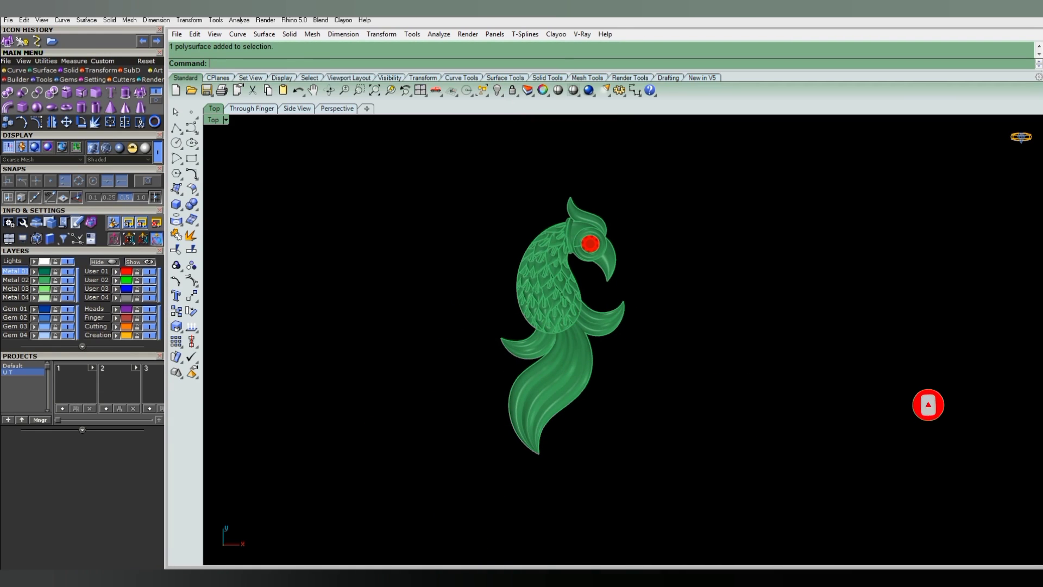
{"action": "scroll", "coordinate": [585, 341], "scroll_direction": "up", "scroll_amount": 3}
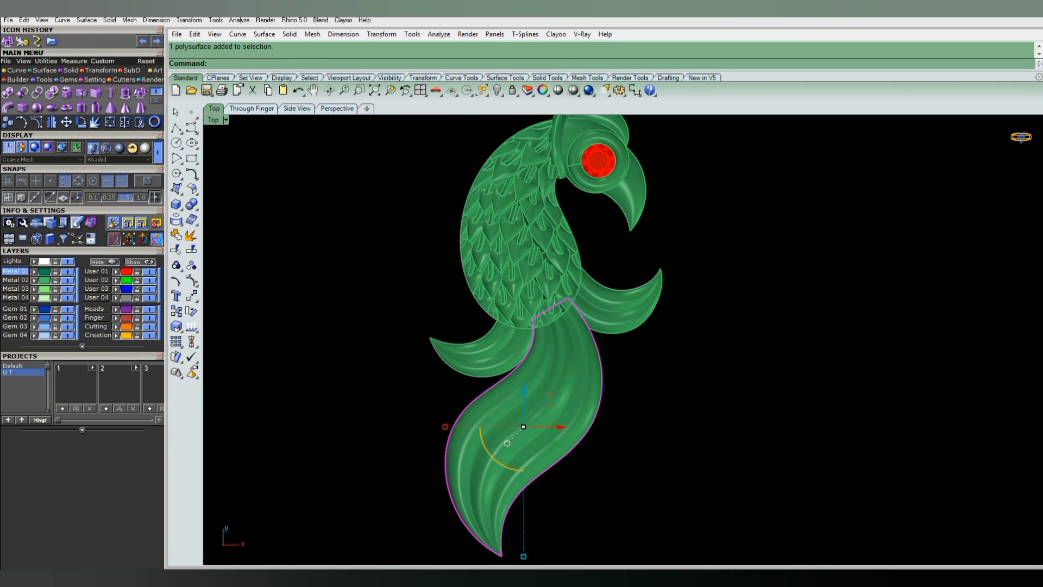
{"action": "right_click_drag", "start_coordinate": [554, 408], "coordinate": [687, 362], "text": "ctrl+shift"}
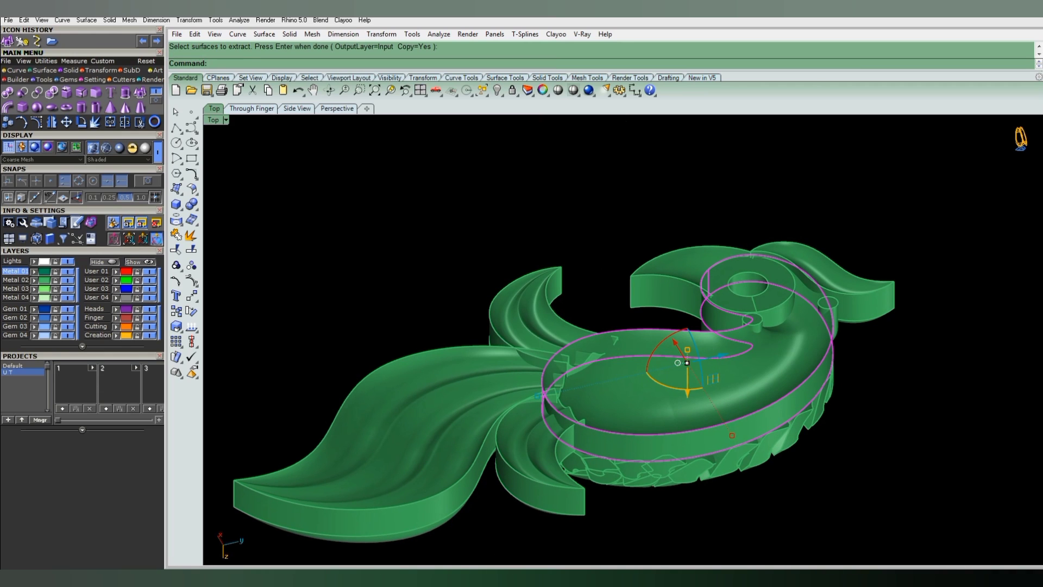
Offset the extracted back surface into a 0.5-thick solid with all directions flipped inward.
{"action": "left_click", "coordinate": [191, 188]}
{"action": "left_click", "coordinate": [223, 209]}
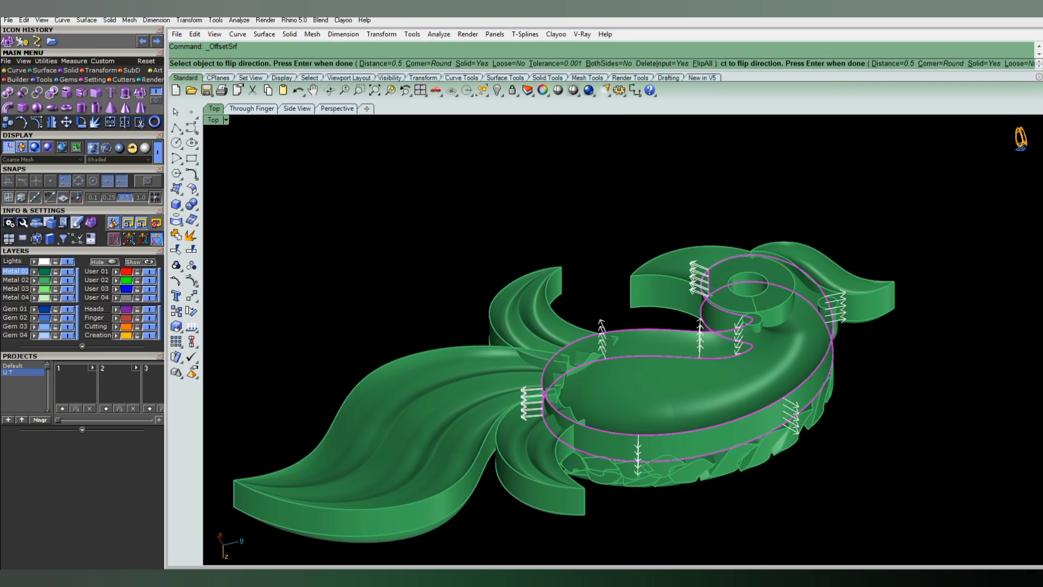
{"action": "type", "text": "f"}
{"action": "key", "text": "Return"}
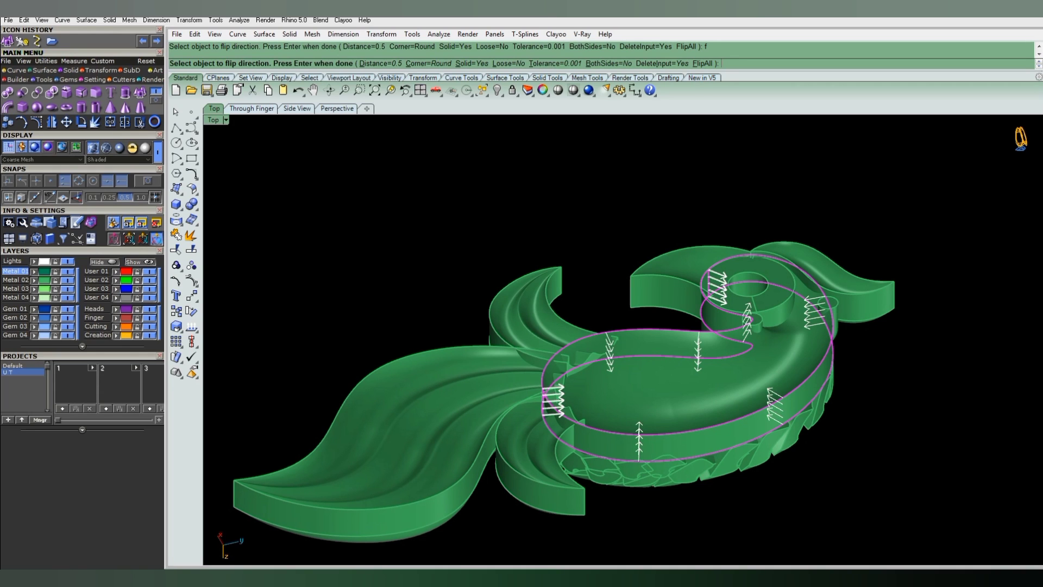
{"action": "key", "text": "Return"}
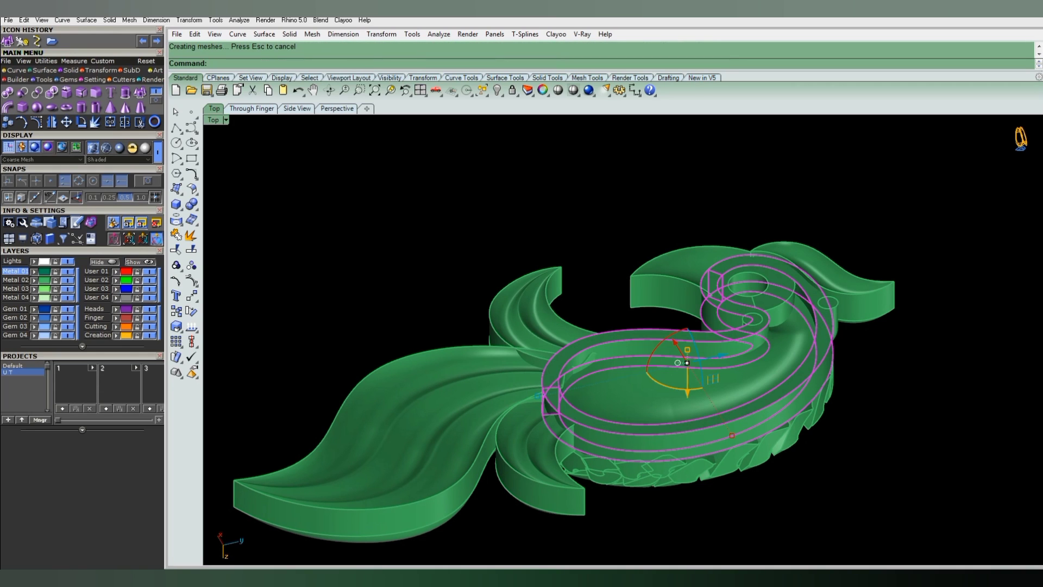
Repeat the flipped 0.5 solid offset once more, then clear the selection and view from Top.
{"action": "key", "text": "Return"}
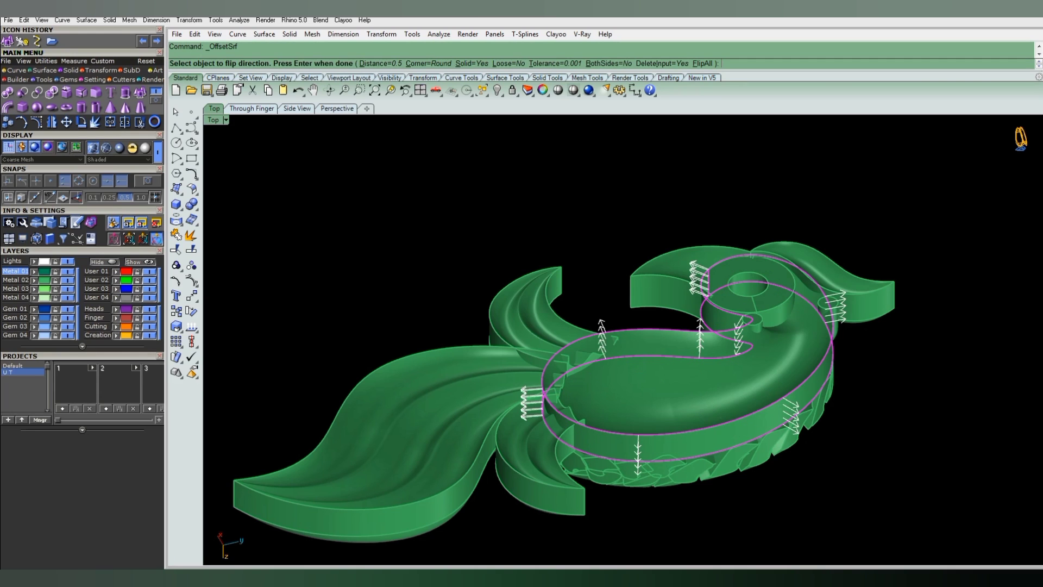
{"action": "type", "text": "f"}
{"action": "key", "text": "Return"}
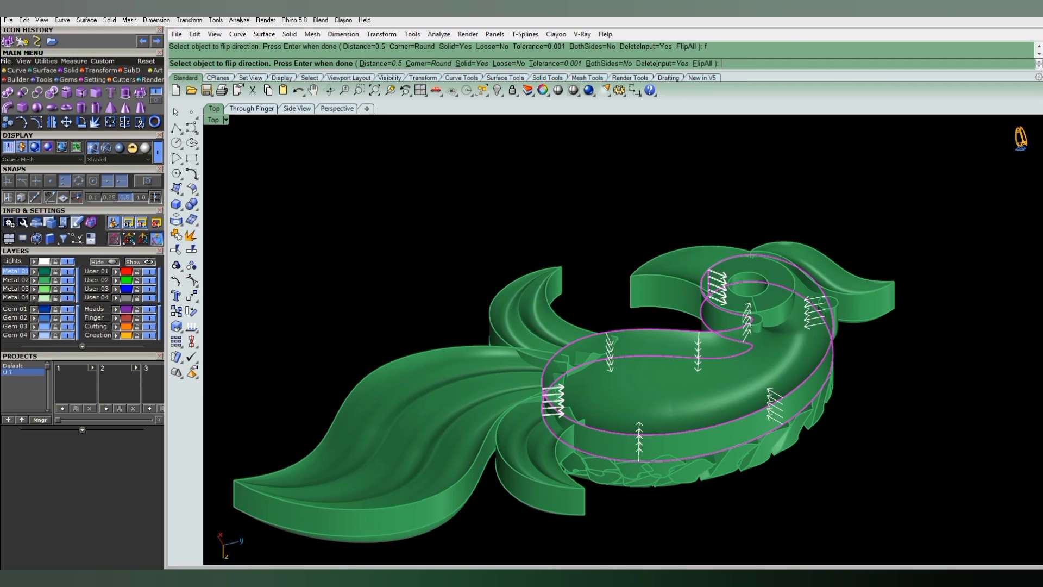
{"action": "key", "text": "Return"}
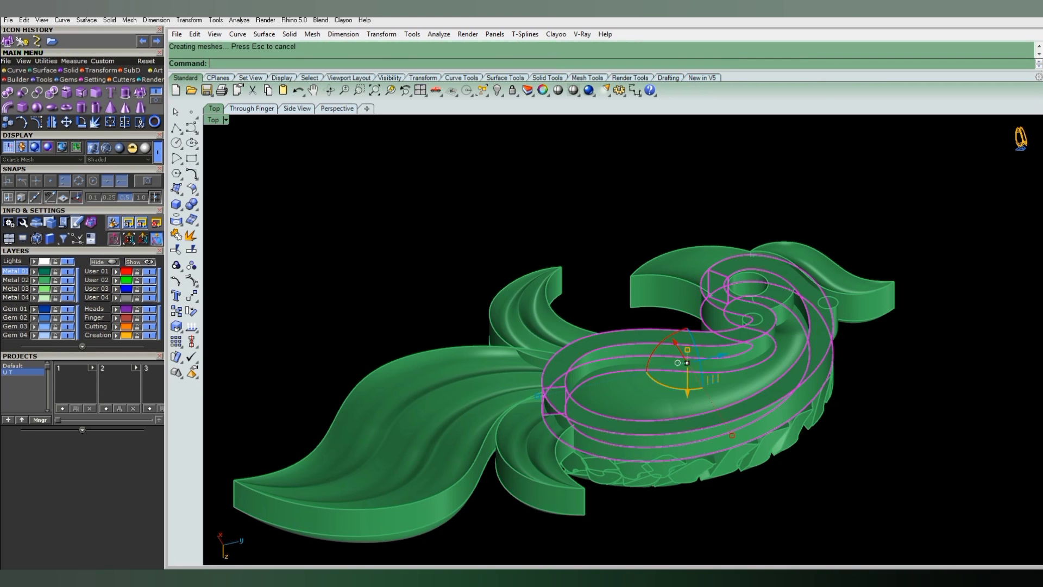
{"action": "key", "text": "Escape"}
{"action": "key", "text": "ctrl+F1"}
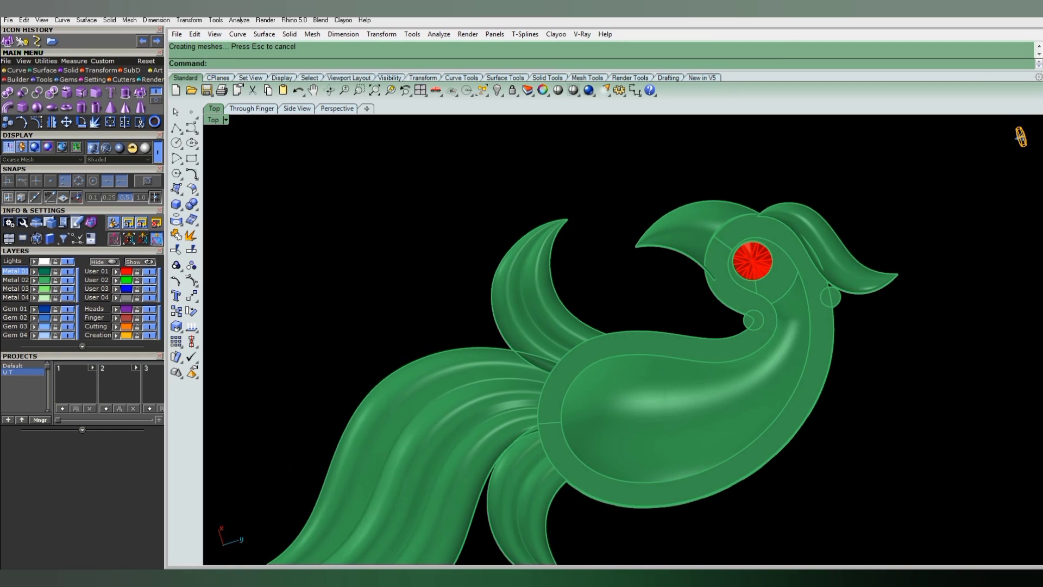
Switch the display mode from Shaded to Machine and zoom extents so the pendant fills the view.
{"action": "left_click", "coordinate": [119, 148]}
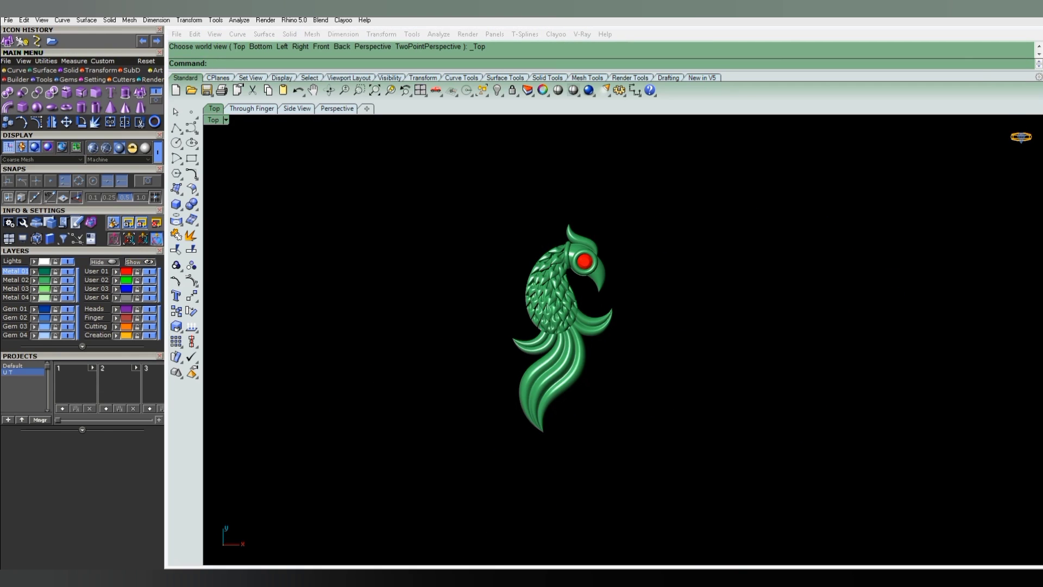
{"action": "key", "text": "ctrl+shift+e"}
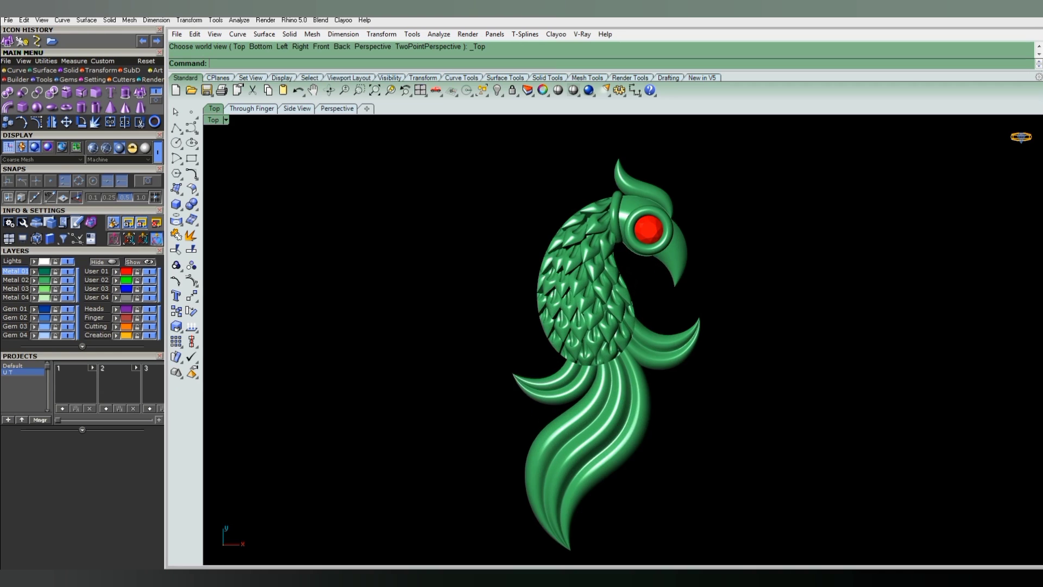